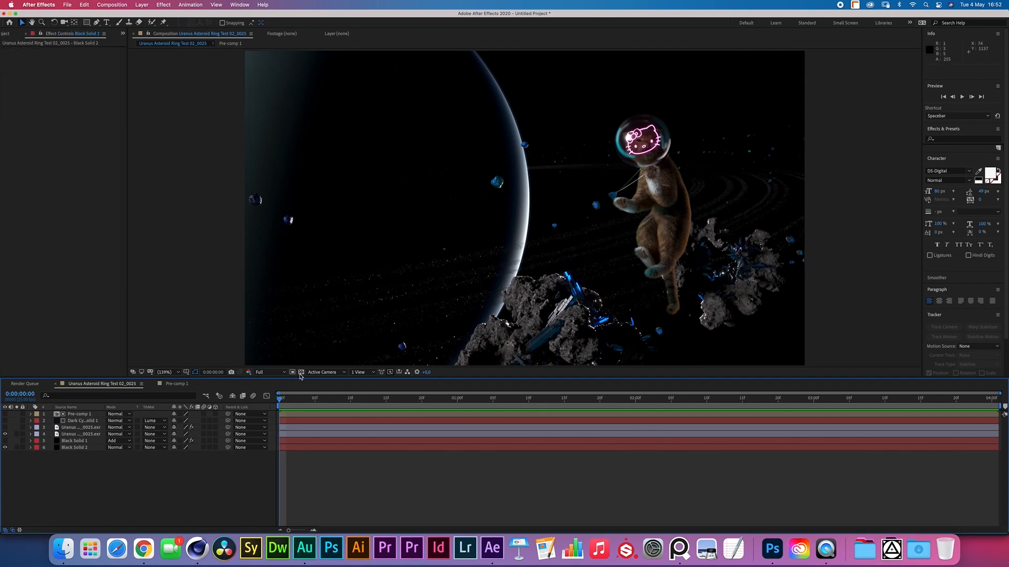
Step: Reveal the opacity of the Black Solid 1 gradient ramp layer and adjust it to tune the glow behind the scene
{"action": "left_click", "coordinate": [301, 373]}
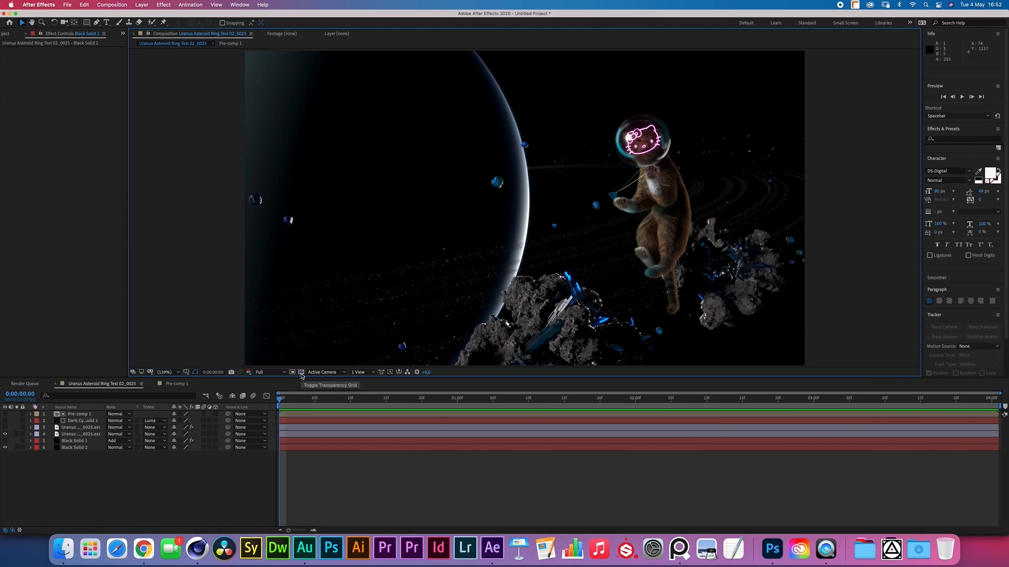
{"action": "left_click", "coordinate": [73, 441]}
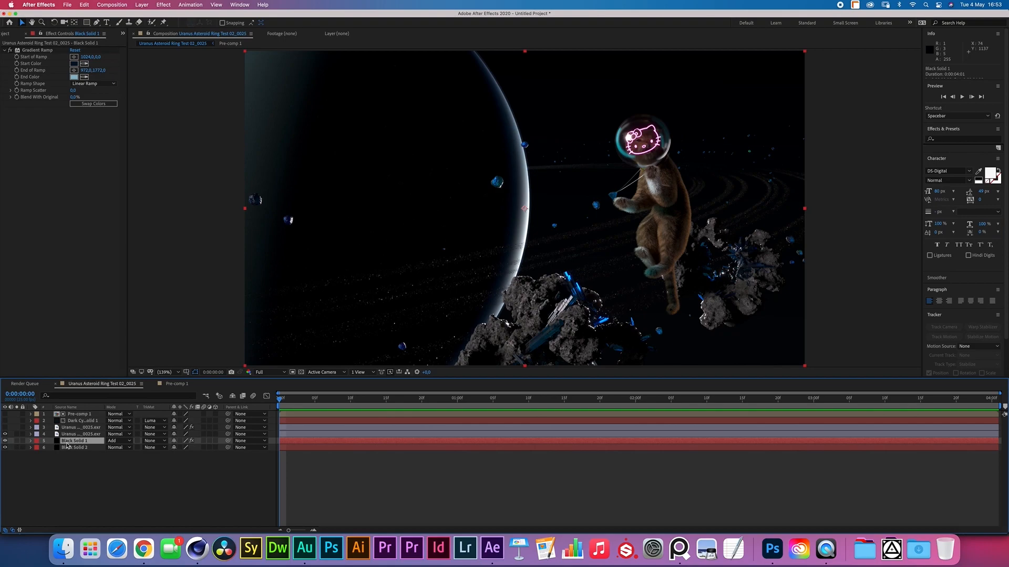
{"action": "key", "text": "t"}
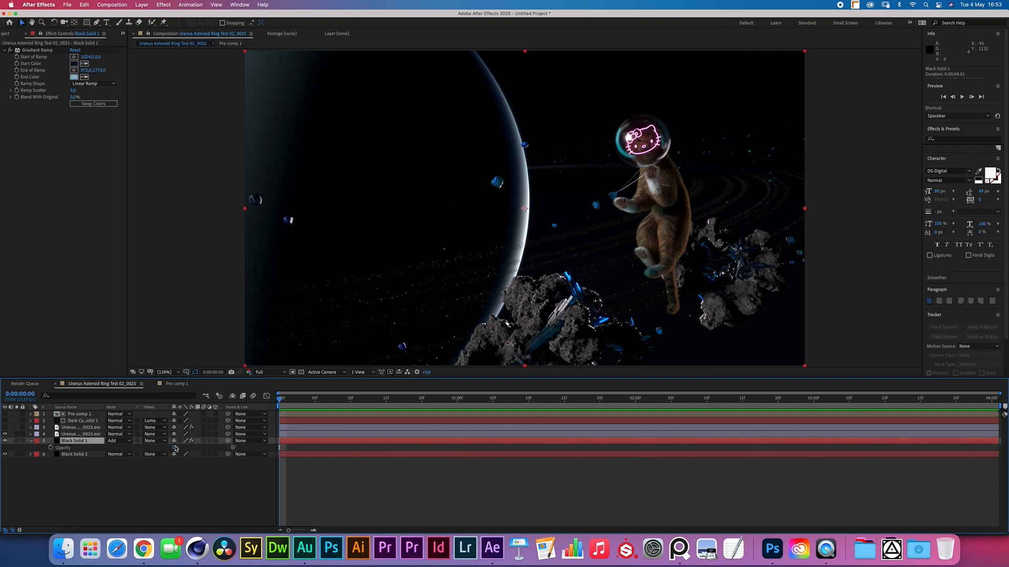
{"action": "left_click_drag", "start_coordinate": [176, 448], "coordinate": [340, 445]}
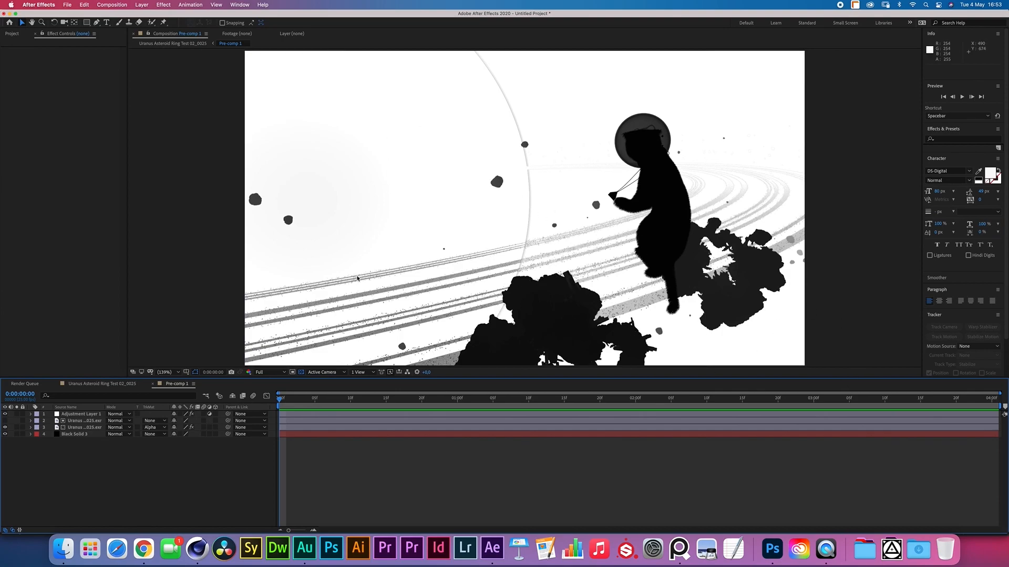
Step: In the main Uranus Asteroid Ring composition, lower the Dark Cyan Solid 1 layer's opacity so the depth haze is only faint
{"action": "left_click", "coordinate": [102, 384]}
{"action": "left_click", "coordinate": [70, 422]}
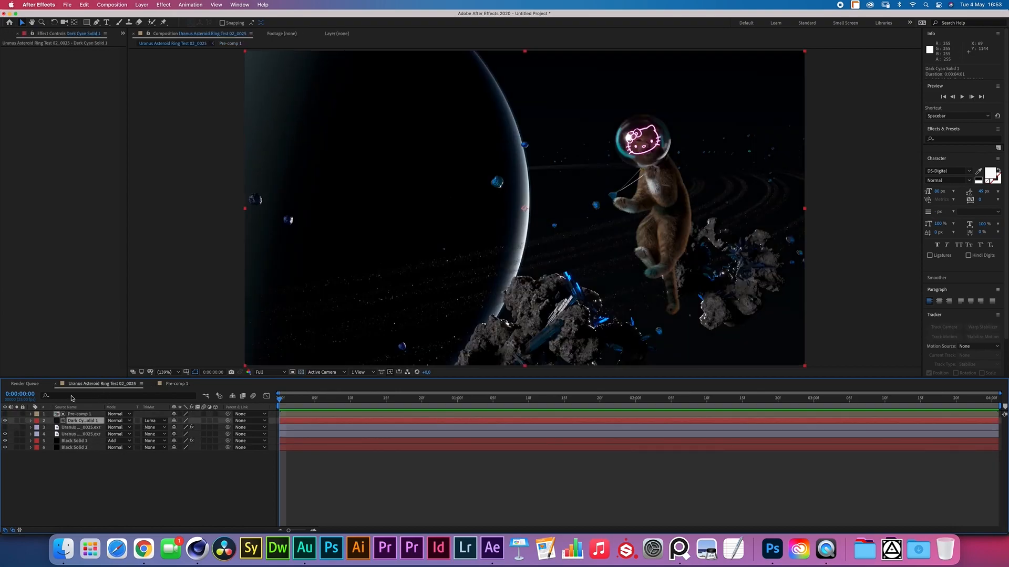
{"action": "key", "text": "t"}
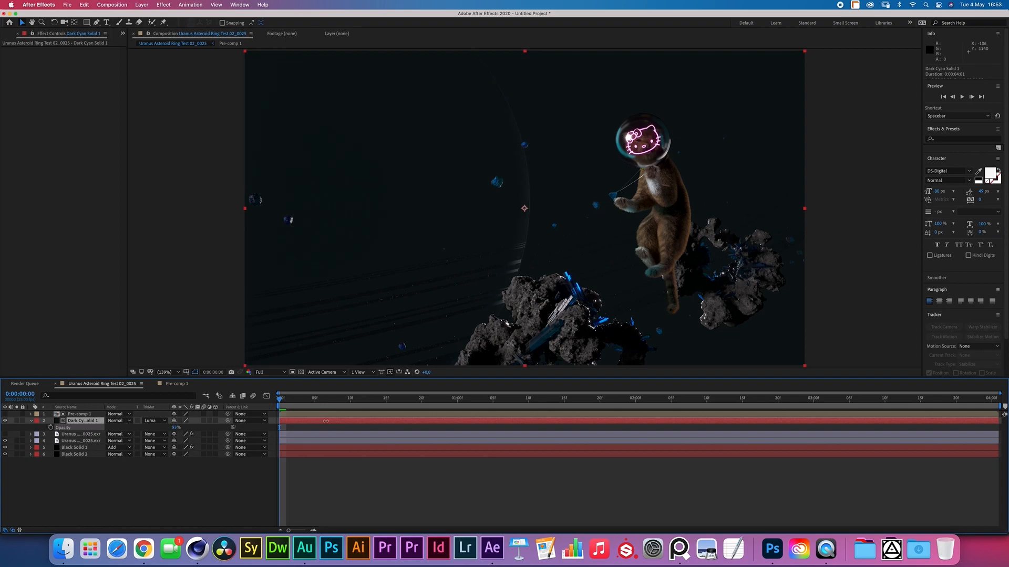
{"action": "left_click_drag", "start_coordinate": [326, 422], "coordinate": [287, 418]}
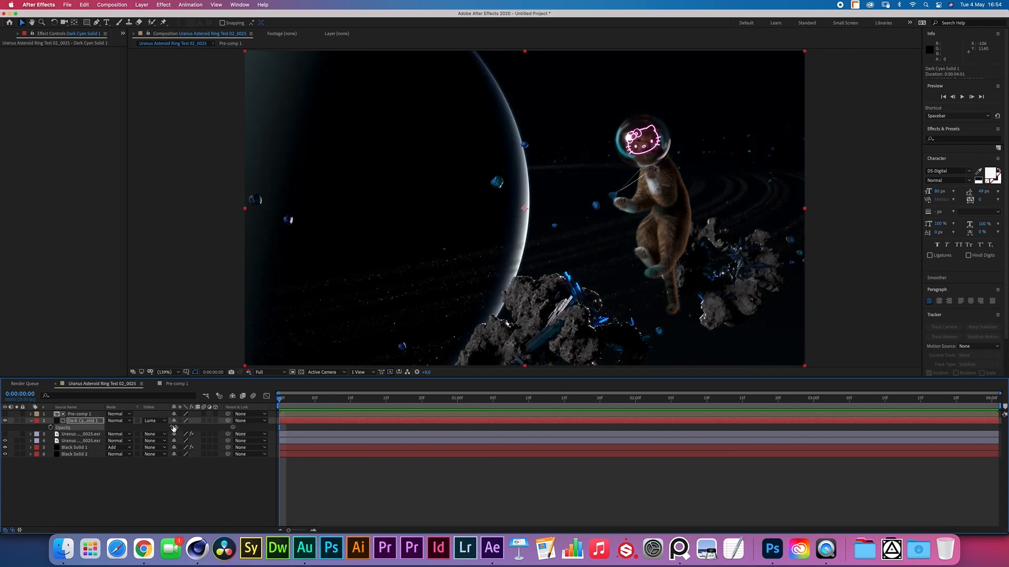
{"action": "left_click_drag", "start_coordinate": [175, 427], "coordinate": [177, 428]}
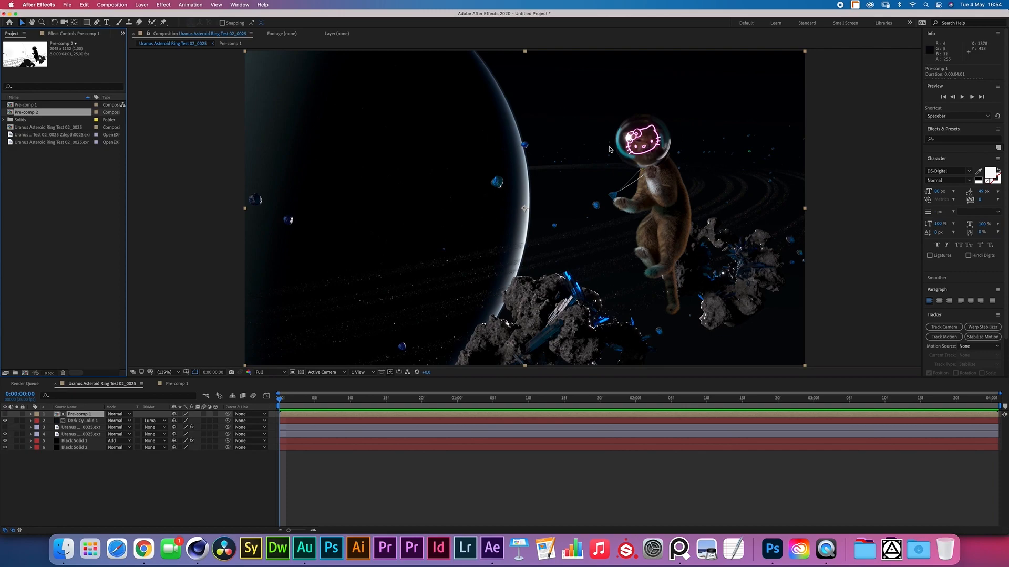
Step: Check the contents of Pre-comp 2, and add it to the main Uranus Asteroid Ring composition at the head of the layer stack
{"action": "left_click", "coordinate": [21, 210]}
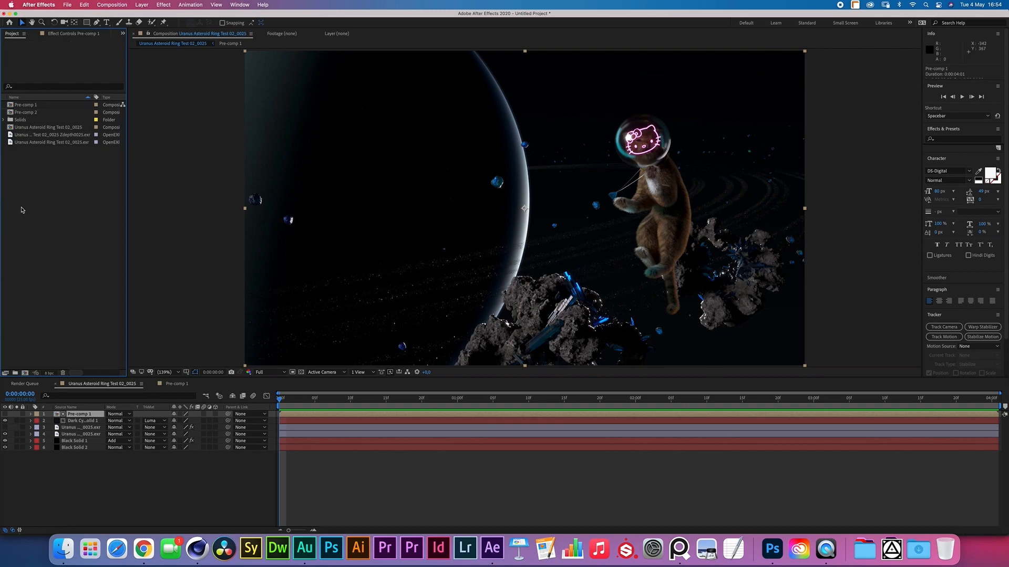
{"action": "double_click", "coordinate": [34, 114]}
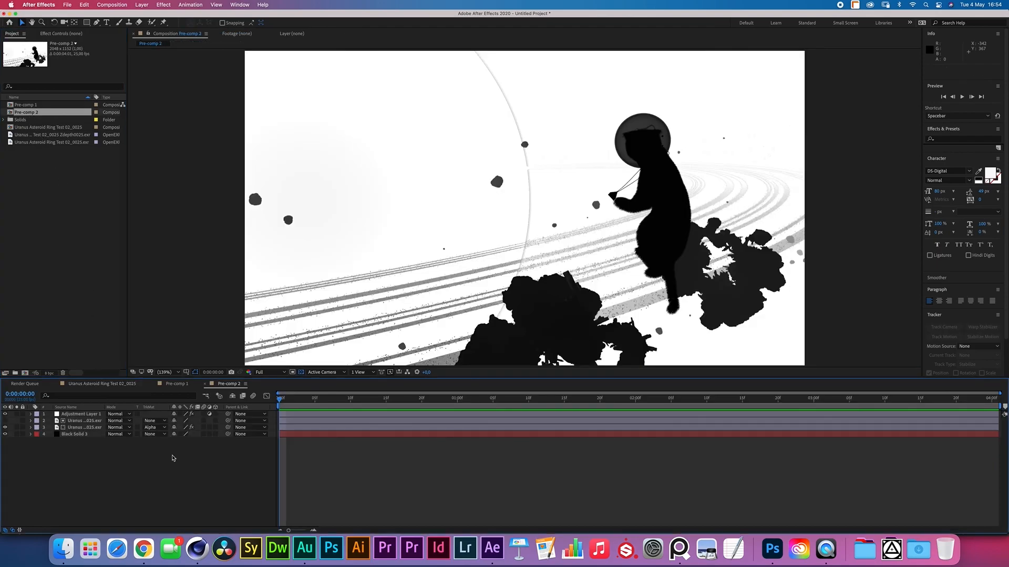
{"action": "left_click", "coordinate": [57, 170]}
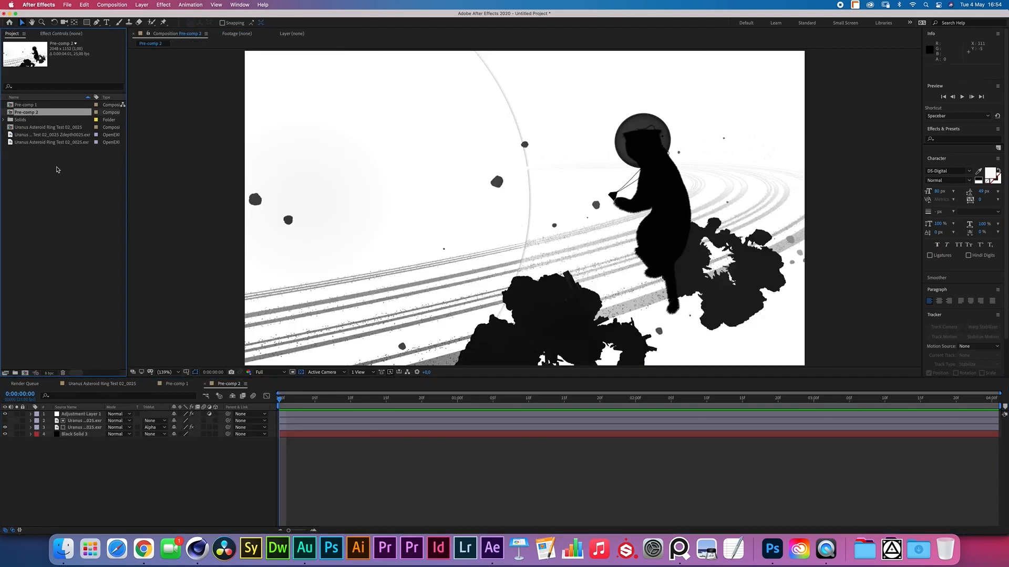
{"action": "left_click", "coordinate": [105, 384]}
{"action": "left_click", "coordinate": [26, 115]}
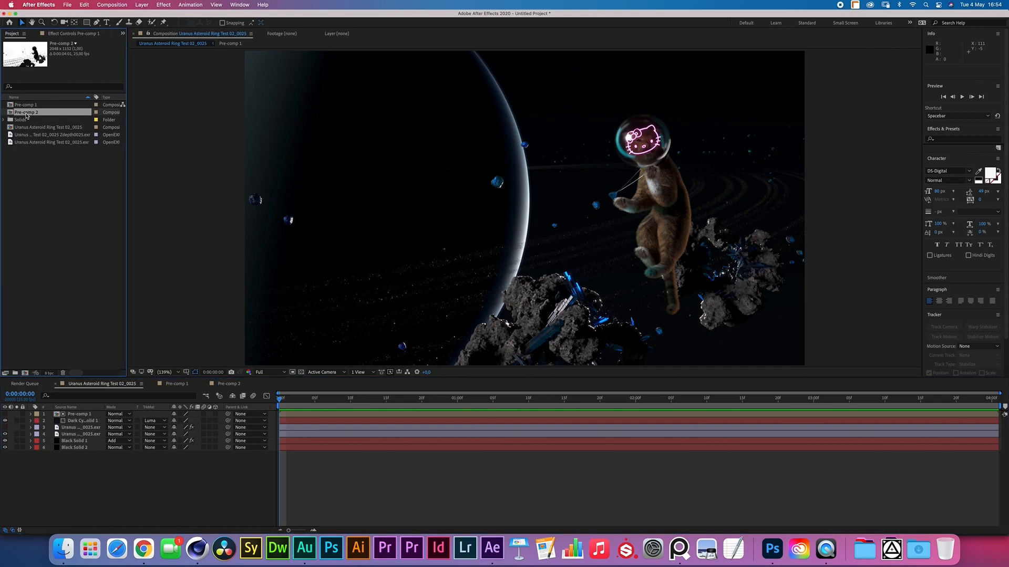
{"action": "left_click_drag", "start_coordinate": [27, 116], "coordinate": [81, 416]}
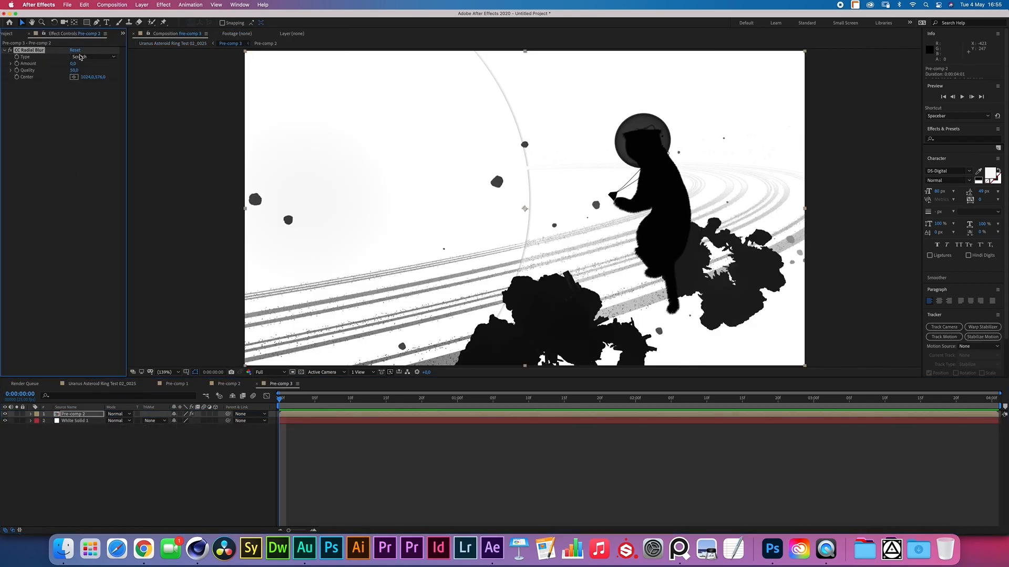
Step: Set the CC Radial Blur on the Pre-comp 2 layer to Fading Zoom with an amount of 48
{"action": "left_click", "coordinate": [84, 56]}
{"action": "left_click", "coordinate": [93, 75]}
{"action": "mouse_move", "coordinate": [75, 60]}
{"action": "left_mouse_down"}
{"action": "mouse_move", "coordinate": [110, 62]}
{"action": "mouse_move", "coordinate": [82, 62]}
{"action": "left_mouse_up"}
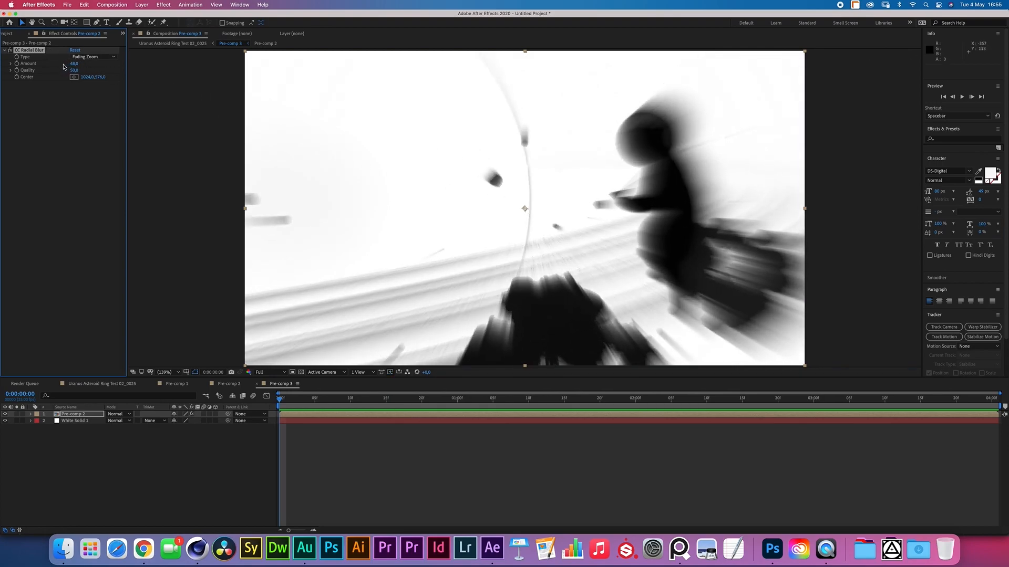
Step: Place the radial blur's centre outside the frame at about -385, 193 and set the blur amount to 25
{"action": "left_click", "coordinate": [75, 77]}
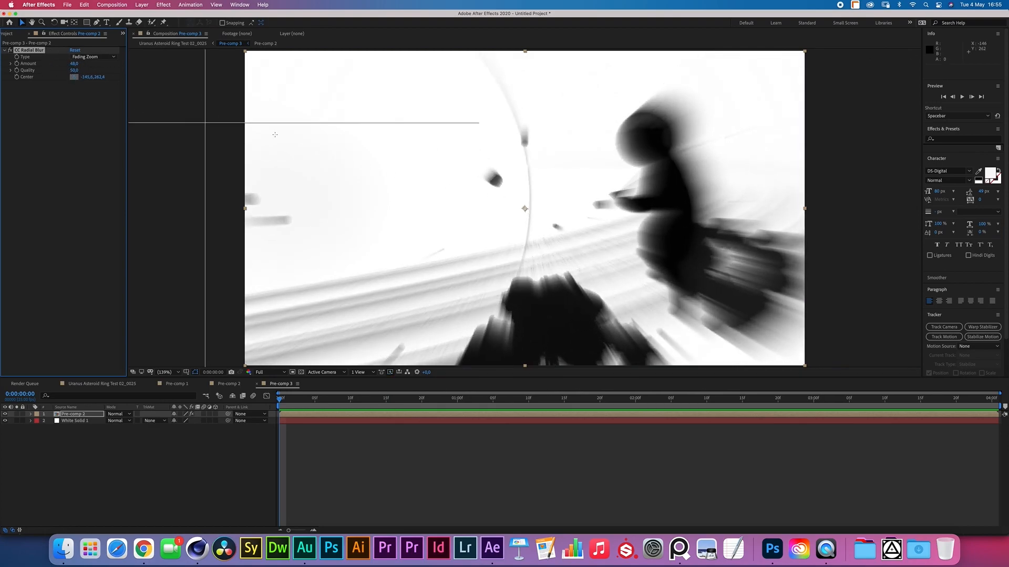
{"action": "left_click", "coordinate": [247, 258]}
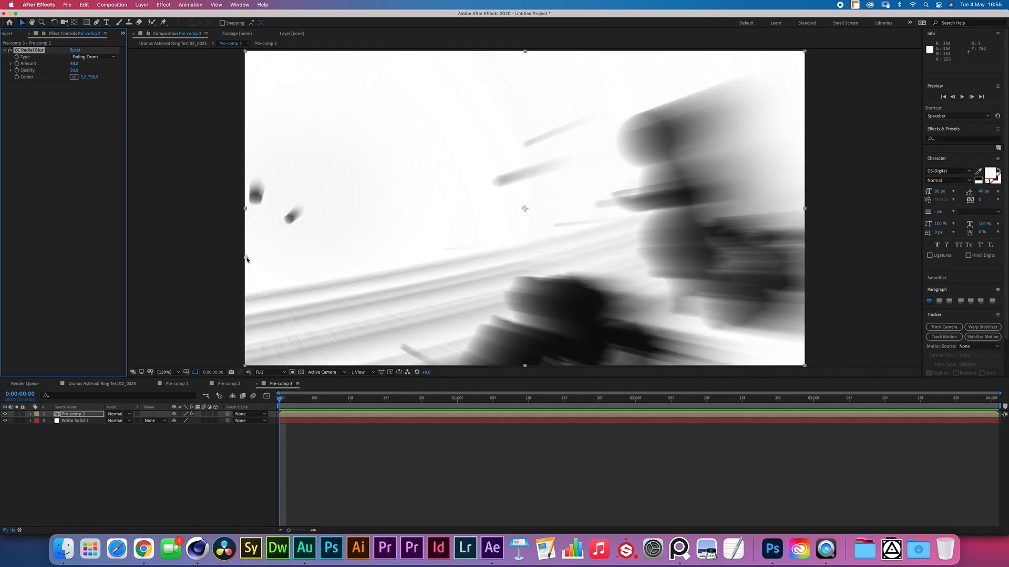
{"action": "left_click_drag", "start_coordinate": [246, 258], "coordinate": [409, 216]}
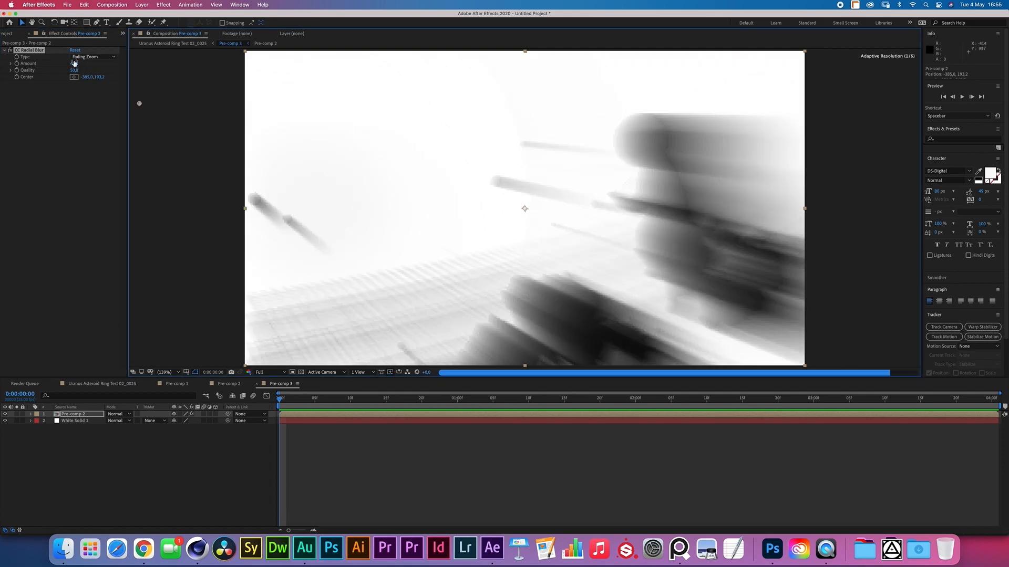
{"action": "mouse_move", "coordinate": [74, 64]}
{"action": "left_mouse_down"}
{"action": "mouse_move", "coordinate": [4, 59]}
{"action": "mouse_move", "coordinate": [60, 61]}
{"action": "left_mouse_up"}
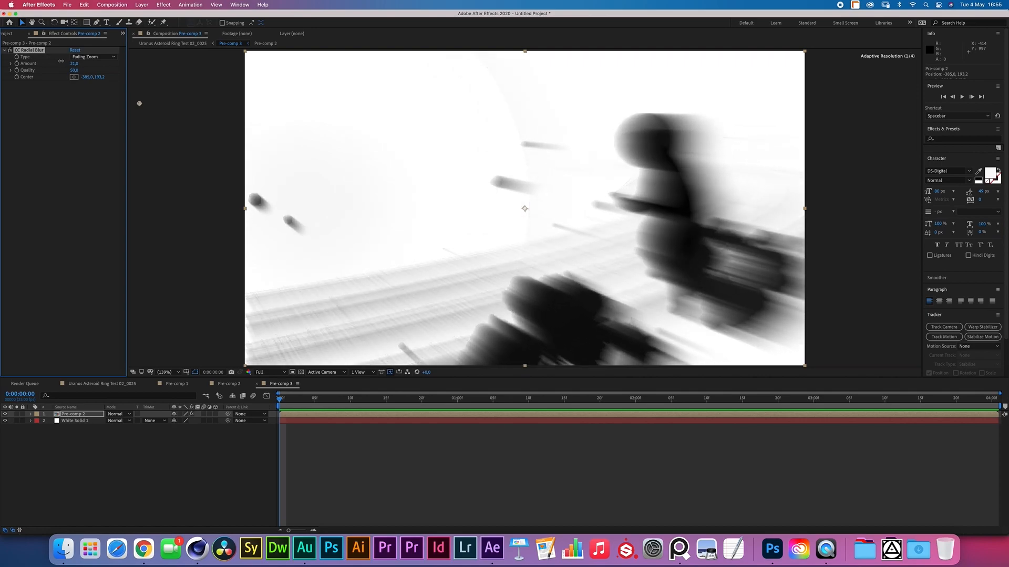
{"action": "left_click_drag", "start_coordinate": [61, 61], "coordinate": [62, 61]}
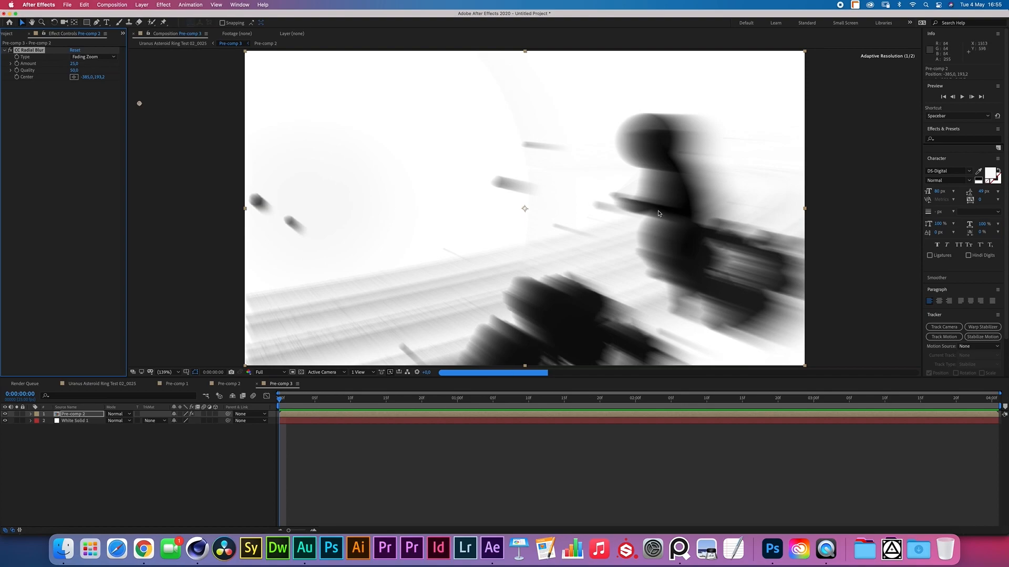
Step: In the main composition, hide the Volumetric Light layer and rename it Volumetric Light Luma
{"action": "left_click", "coordinate": [101, 384]}
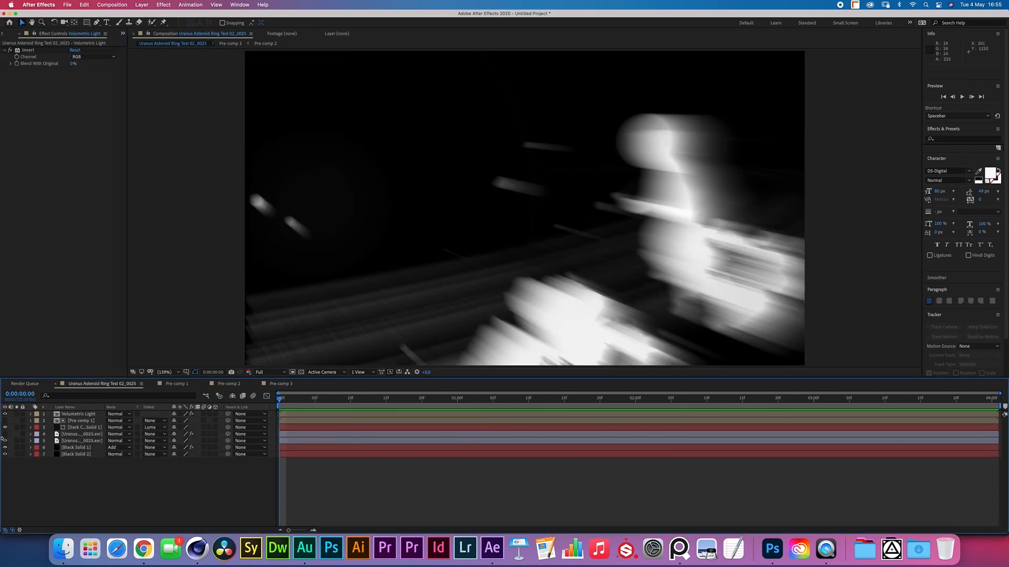
{"action": "left_click", "coordinate": [5, 414]}
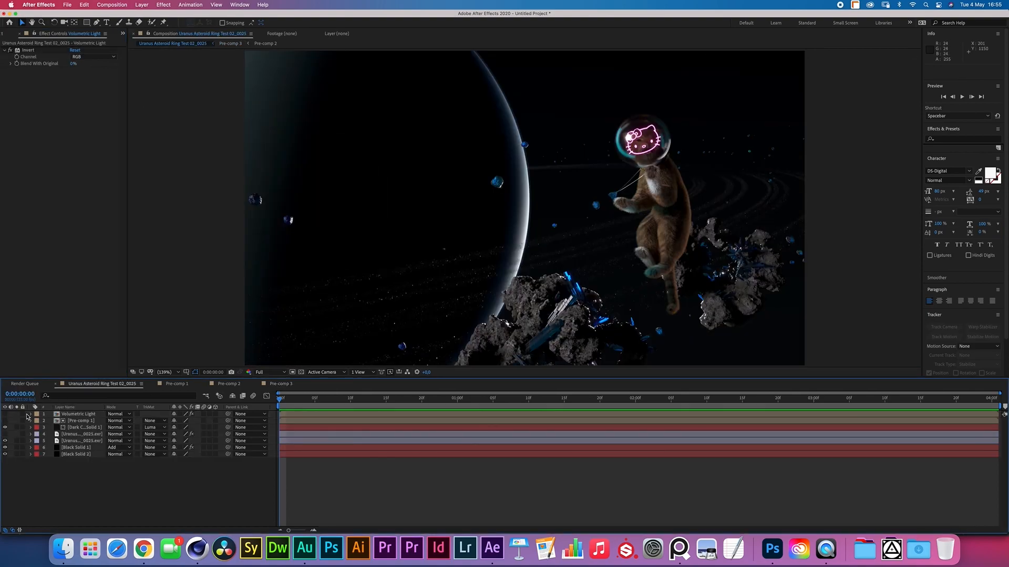
{"action": "left_click", "coordinate": [73, 415]}
{"action": "key", "text": "Return"}
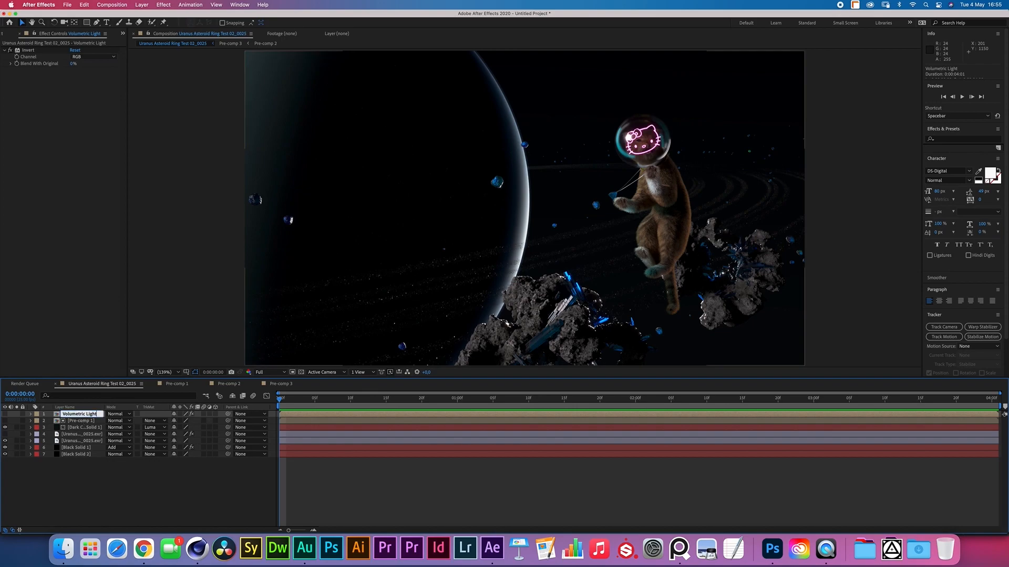
{"action": "type", "text": "Luma"}
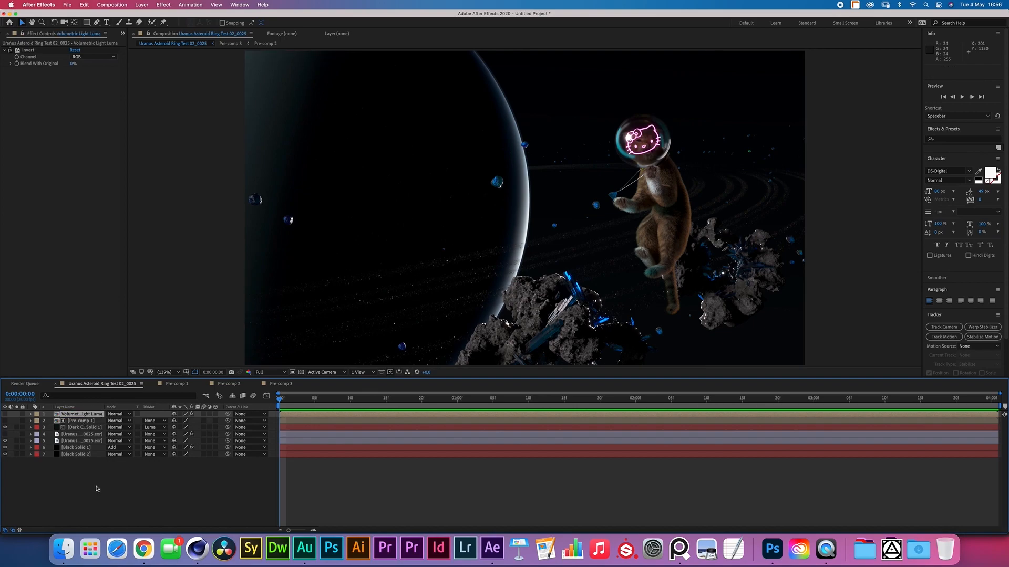
{"action": "key", "text": "Return"}
Step: Add a new adjustment layer directly above the Pre-comp 1 layer in the main composition
{"action": "left_click", "coordinate": [81, 421]}
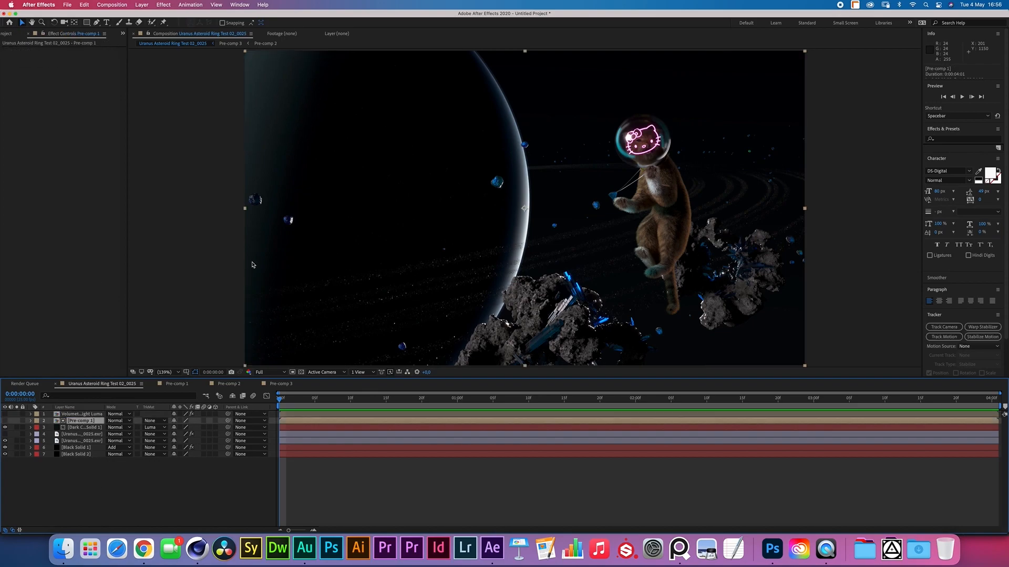
{"action": "left_click", "coordinate": [141, 4]}
{"action": "mouse_move", "coordinate": [155, 13]}
{"action": "left_click", "coordinate": [253, 67]}
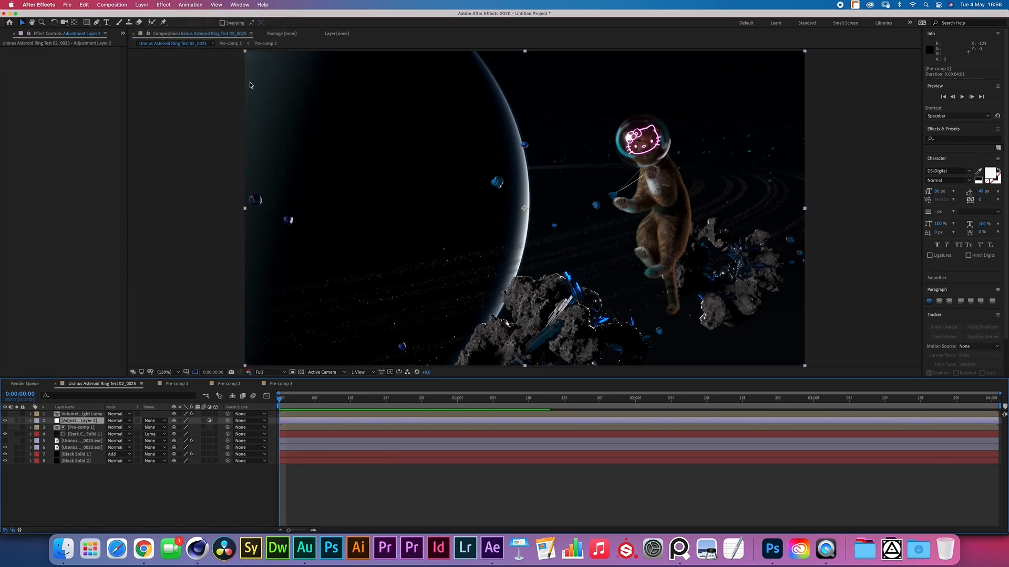
Step: Apply Curves to the new adjustment layer beneath Volumetric Light Luma and pull the RGB midtones down slightly
{"action": "left_click", "coordinate": [163, 5]}
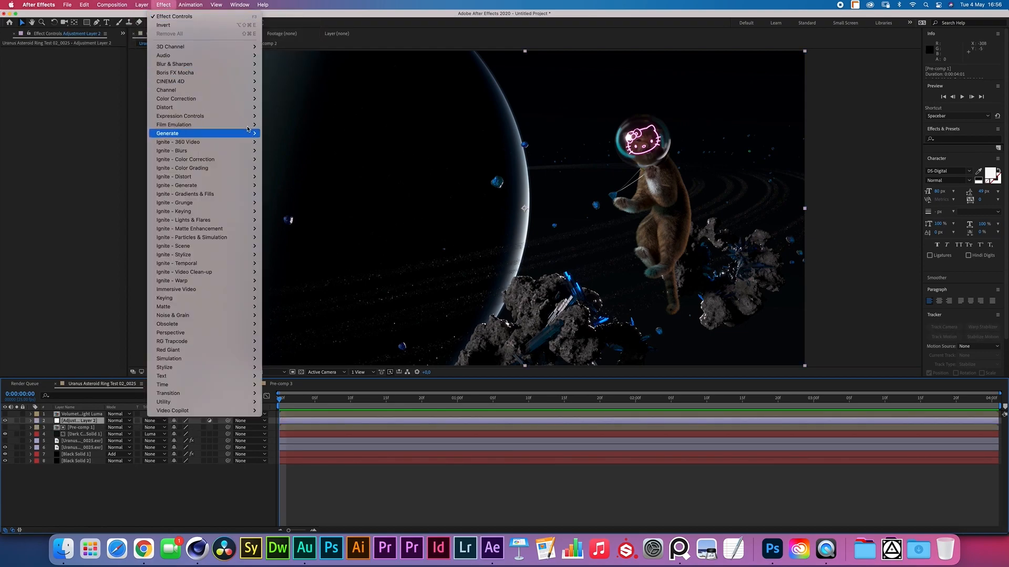
{"action": "mouse_move", "coordinate": [247, 101]}
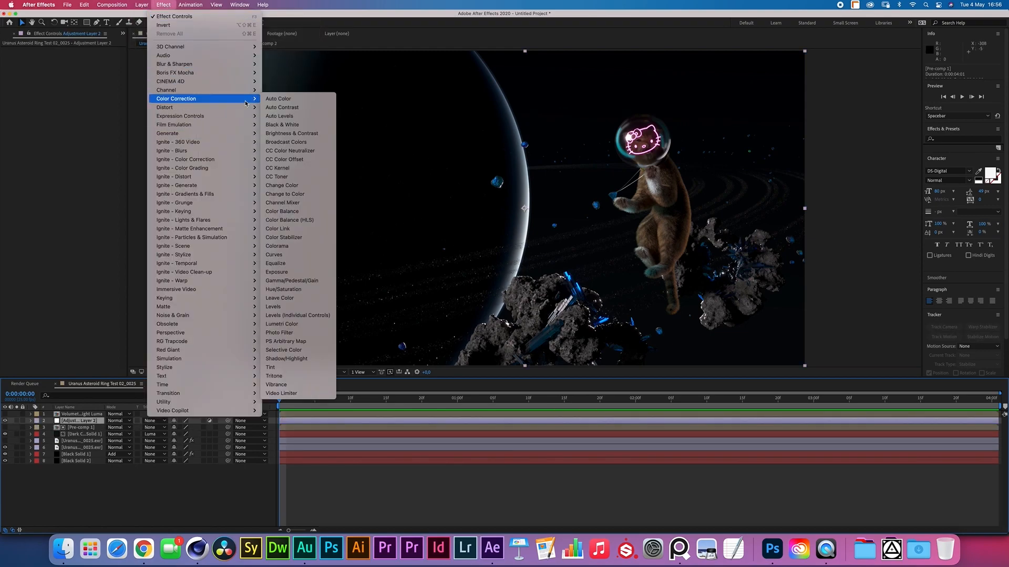
{"action": "left_click", "coordinate": [311, 256]}
{"action": "left_click_drag", "start_coordinate": [87, 107], "coordinate": [73, 137]}
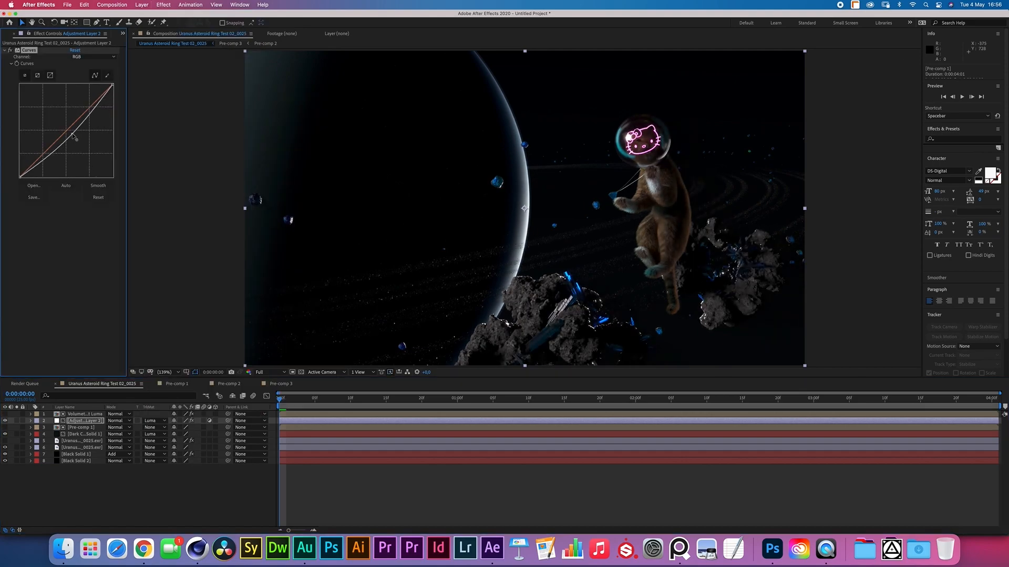
Step: Duplicate the Volumetric Light Luma matte with its adjustment layer, and remove the Invert effect from the duplicate matte
{"action": "key", "text": "ctrl+d"}
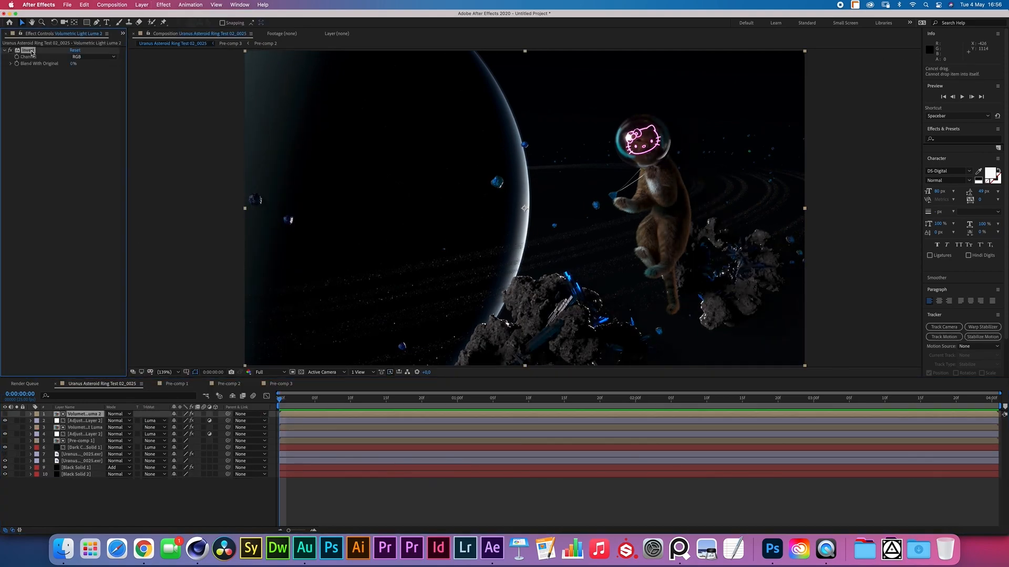
{"action": "key", "text": "Delete"}
Step: Try a lighter RGB curve on the duplicate adjustment layer, comparing it on and off, and delete that layer
{"action": "left_click", "coordinate": [84, 421]}
{"action": "mouse_move", "coordinate": [73, 136]}
{"action": "left_mouse_down"}
{"action": "mouse_move", "coordinate": [32, 90]}
{"action": "mouse_move", "coordinate": [69, 129]}
{"action": "left_mouse_up"}
{"action": "left_click", "coordinate": [6, 421]}
{"action": "left_click", "coordinate": [6, 421]}
{"action": "key", "text": "Delete"}
Step: Set the Volumetric Light Luma 2 layer to Screen blending and reduce its opacity to about 2%
{"action": "left_click", "coordinate": [71, 415]}
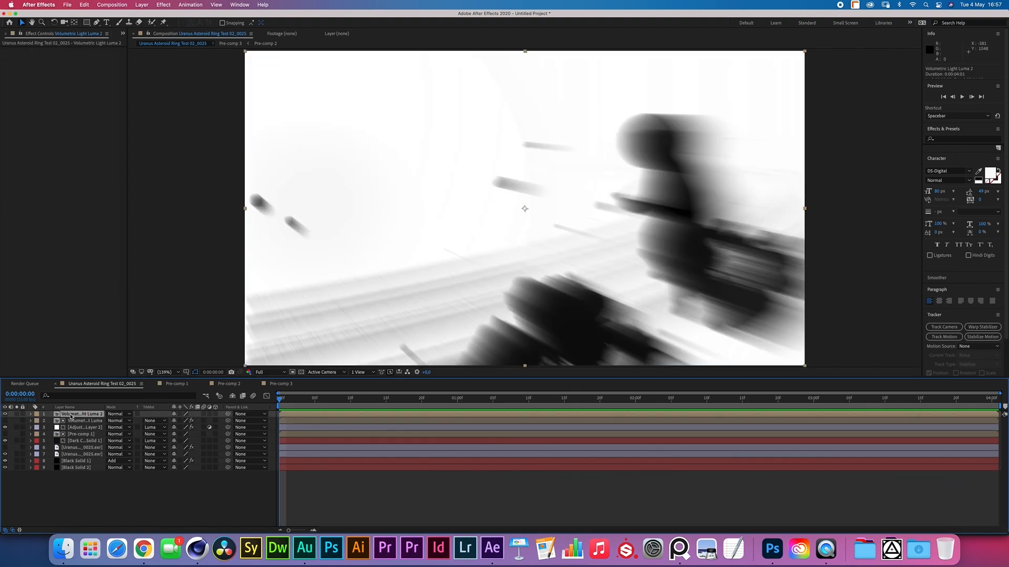
{"action": "left_click", "coordinate": [118, 414]}
{"action": "left_click", "coordinate": [134, 406]}
{"action": "key", "text": "t"}
{"action": "mouse_move", "coordinate": [177, 421]}
{"action": "left_mouse_down"}
{"action": "mouse_move", "coordinate": [128, 424]}
{"action": "mouse_move", "coordinate": [174, 421]}
{"action": "left_mouse_up"}
{"action": "left_click", "coordinate": [120, 414]}
{"action": "left_click", "coordinate": [136, 279]}
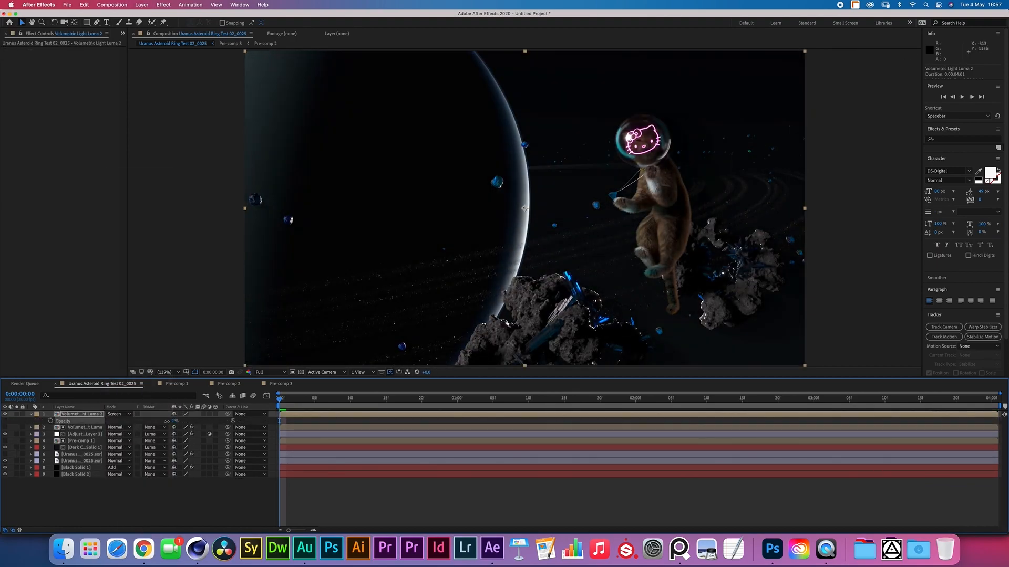
{"action": "left_click", "coordinate": [214, 491]}
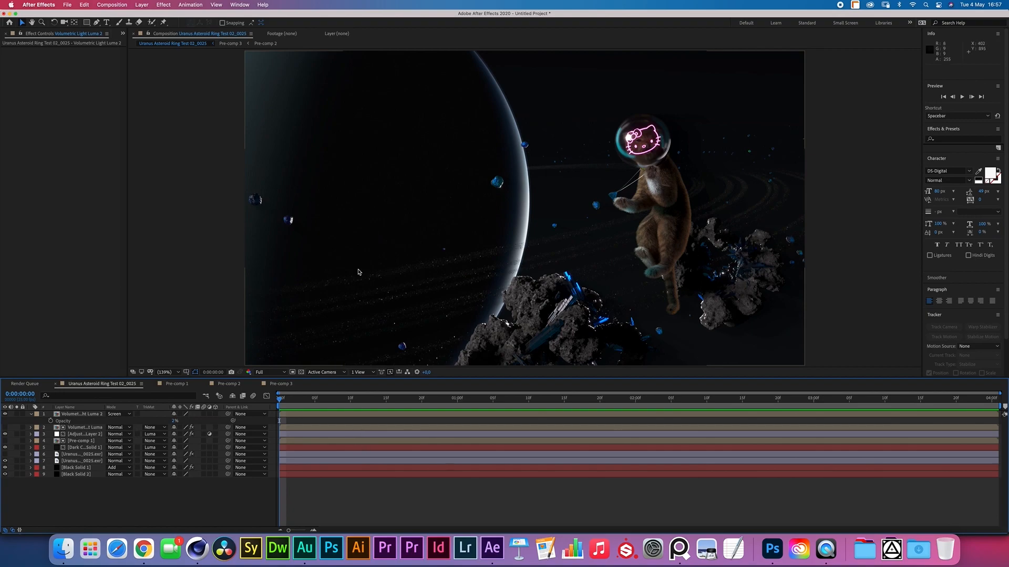
Step: Add an adjustment layer above all layers with an Exposure effect set to exposure 0.54 and gamma correction 0.89
{"action": "left_click", "coordinate": [142, 5]}
{"action": "mouse_move", "coordinate": [140, 16]}
{"action": "left_click", "coordinate": [247, 68]}
{"action": "left_click", "coordinate": [163, 4]}
{"action": "mouse_move", "coordinate": [184, 107]}
{"action": "left_click", "coordinate": [295, 287]}
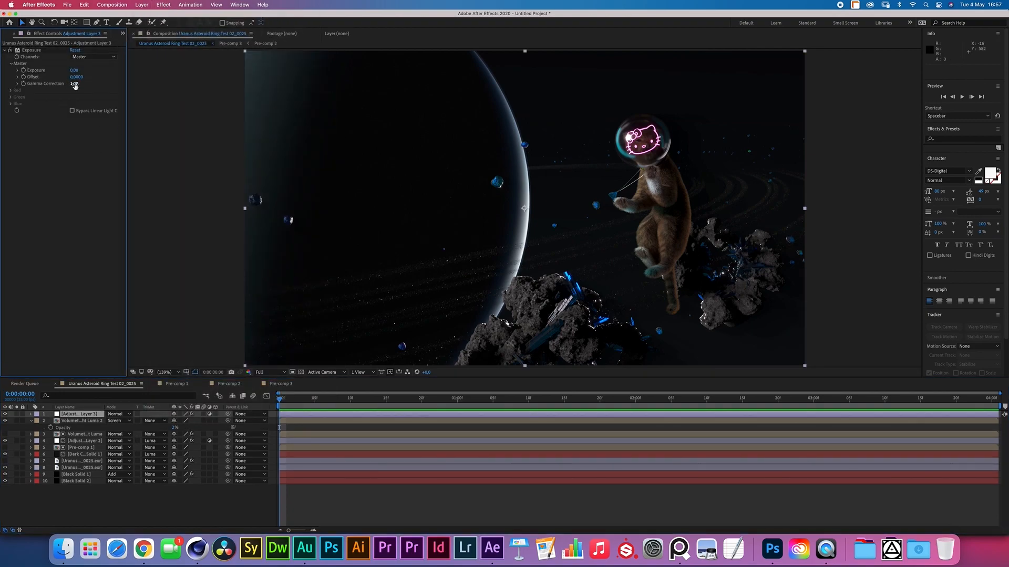
{"action": "left_click_drag", "start_coordinate": [74, 85], "coordinate": [103, 74]}
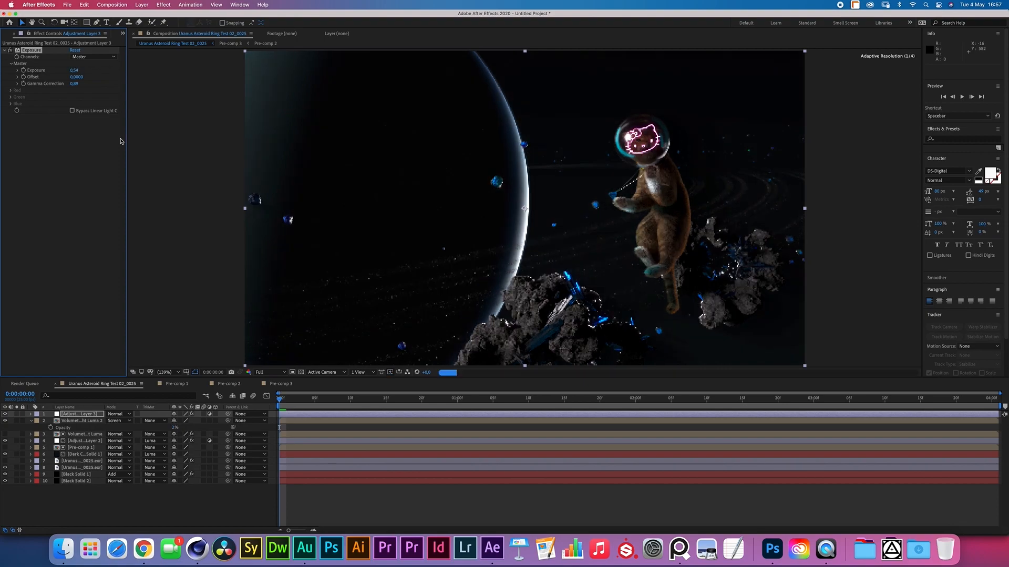
{"action": "left_click", "coordinate": [5, 421]}
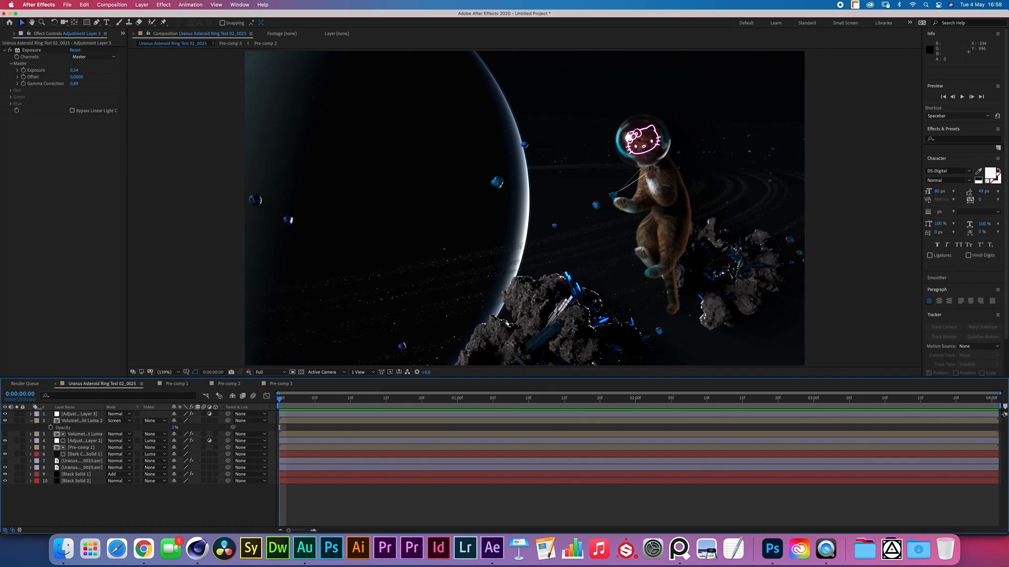
Step: Place a copy of the Pre-comp 1 depth matte above all layers and add an adjustment layer named Camera Lens Blur
{"action": "left_click", "coordinate": [31, 421]}
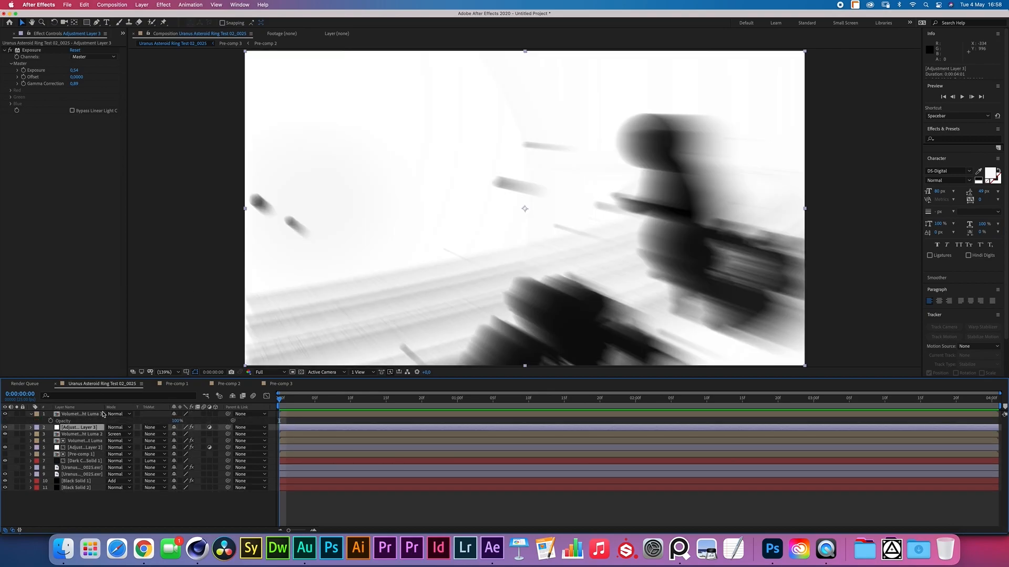
{"action": "left_click", "coordinate": [149, 5]}
{"action": "mouse_move", "coordinate": [156, 17]}
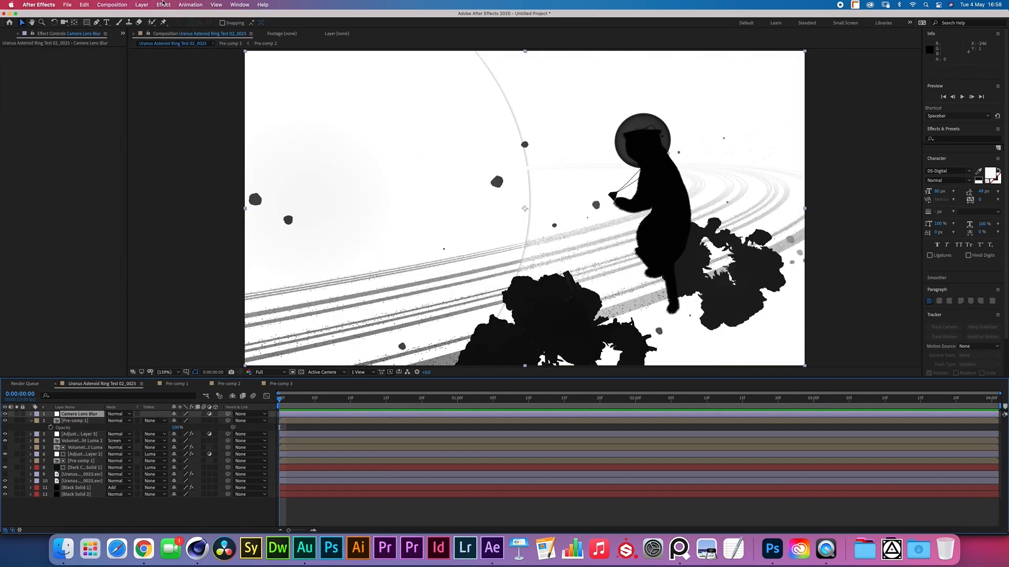
Step: Apply the Camera Lens Blur effect to the new adjustment layer and use the upper Pre-comp 1 as its blur map
{"action": "left_click", "coordinate": [164, 5]}
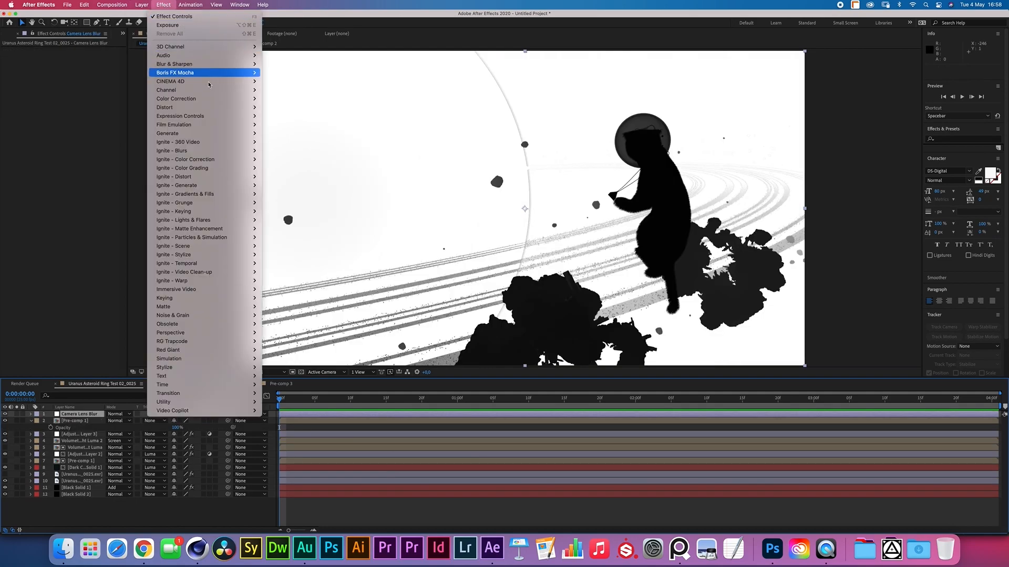
{"action": "mouse_move", "coordinate": [205, 100]}
{"action": "mouse_move", "coordinate": [247, 64]}
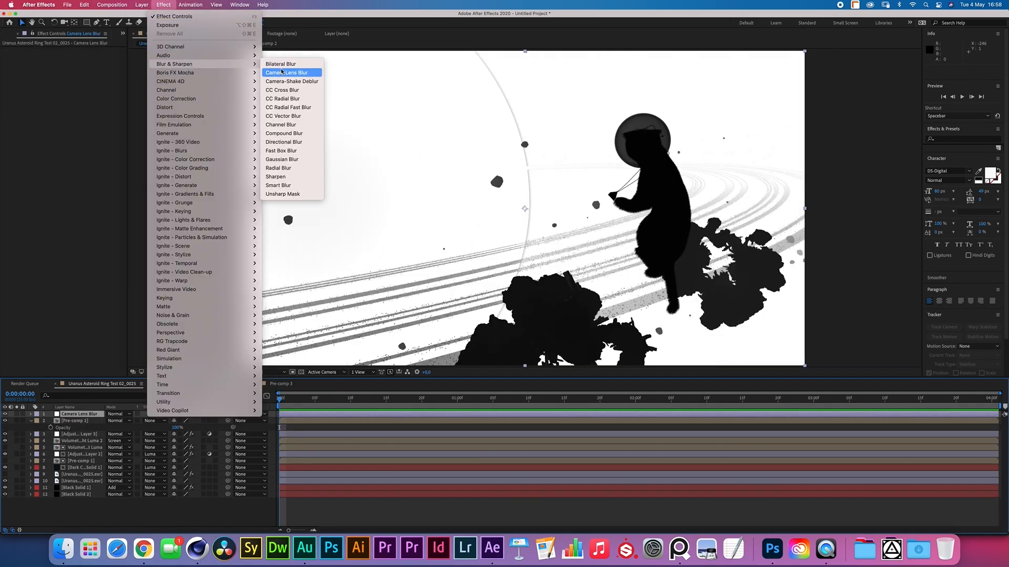
{"action": "left_click", "coordinate": [294, 73]}
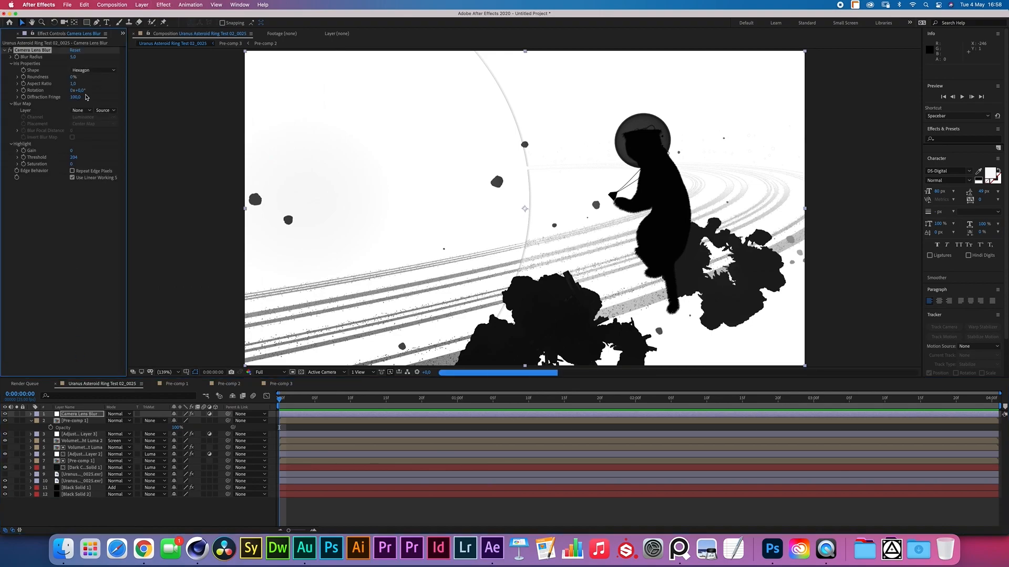
{"action": "left_click", "coordinate": [82, 111]}
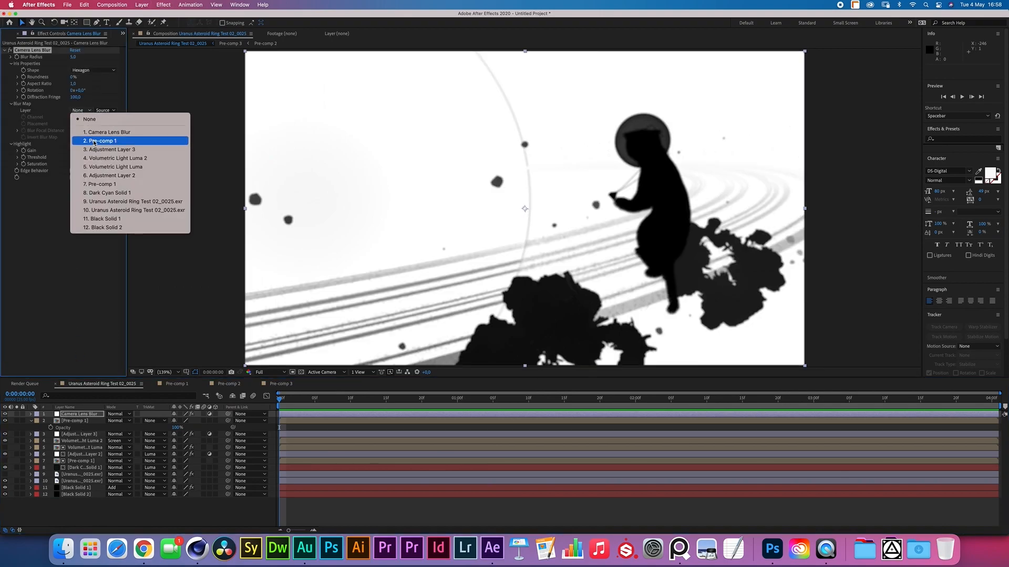
{"action": "left_click", "coordinate": [94, 142]}
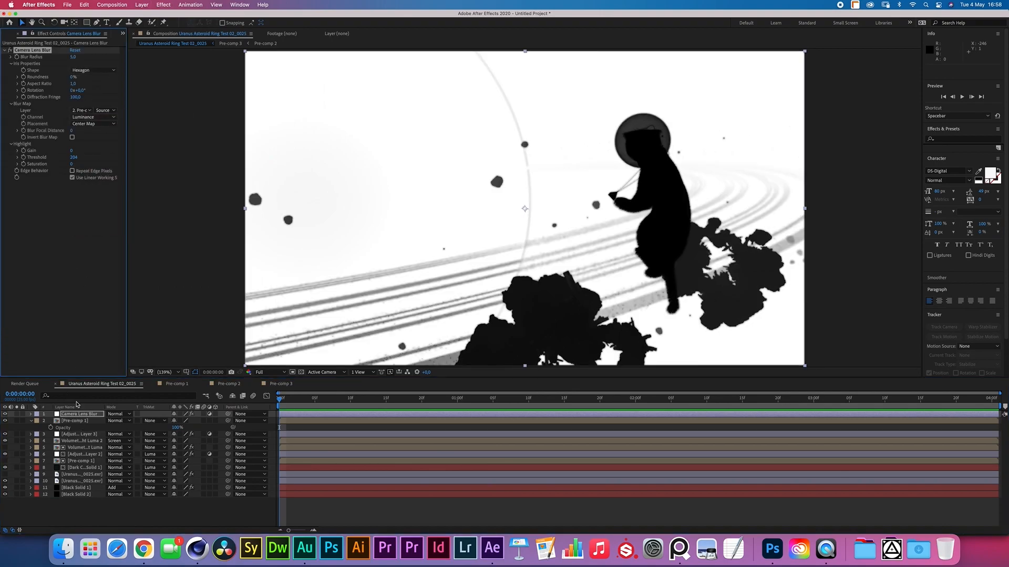
Step: Move the Camera Lens Blur layer directly beneath the upper Pre-comp 1 and hide that pre-comp
{"action": "left_click_drag", "start_coordinate": [83, 416], "coordinate": [87, 432]}
{"action": "left_click", "coordinate": [30, 415]}
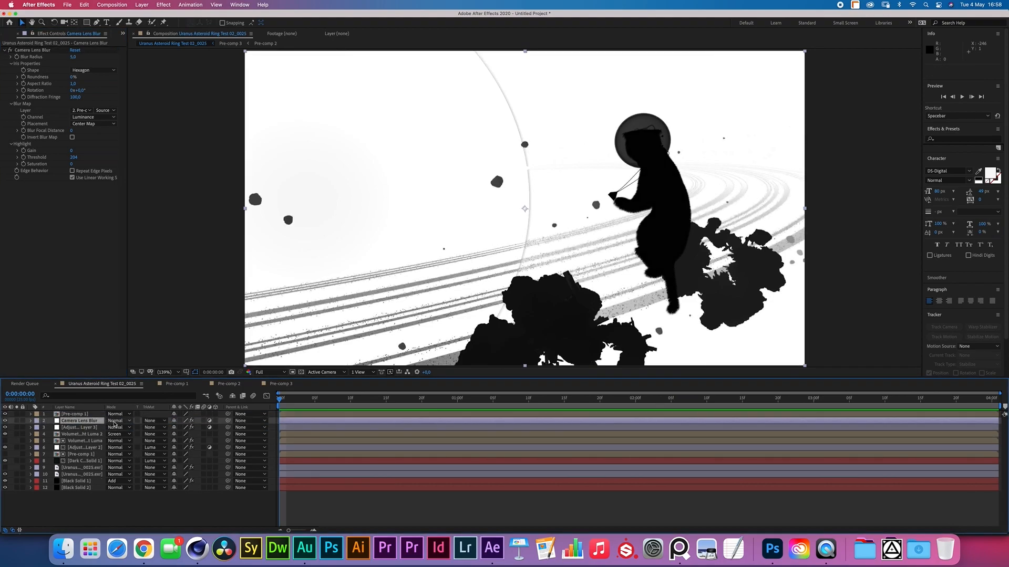
{"action": "left_click", "coordinate": [5, 414]}
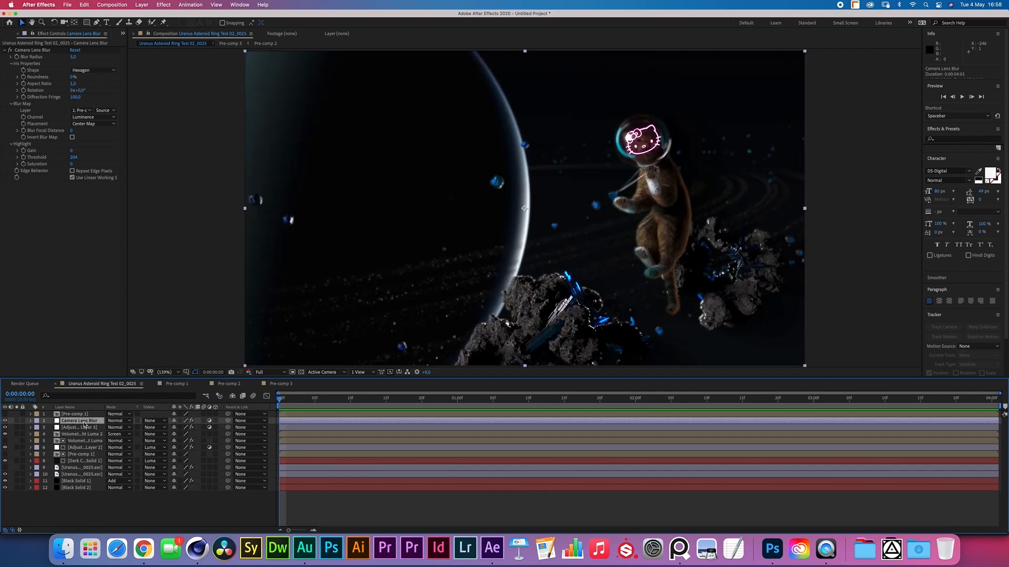
Step: Set the Camera Lens Blur to blur radius 2.0 and aspect ratio 0.5, with Repeat Edge Pixels enabled
{"action": "left_click", "coordinate": [73, 84]}
{"action": "type", "text": "0,5"}
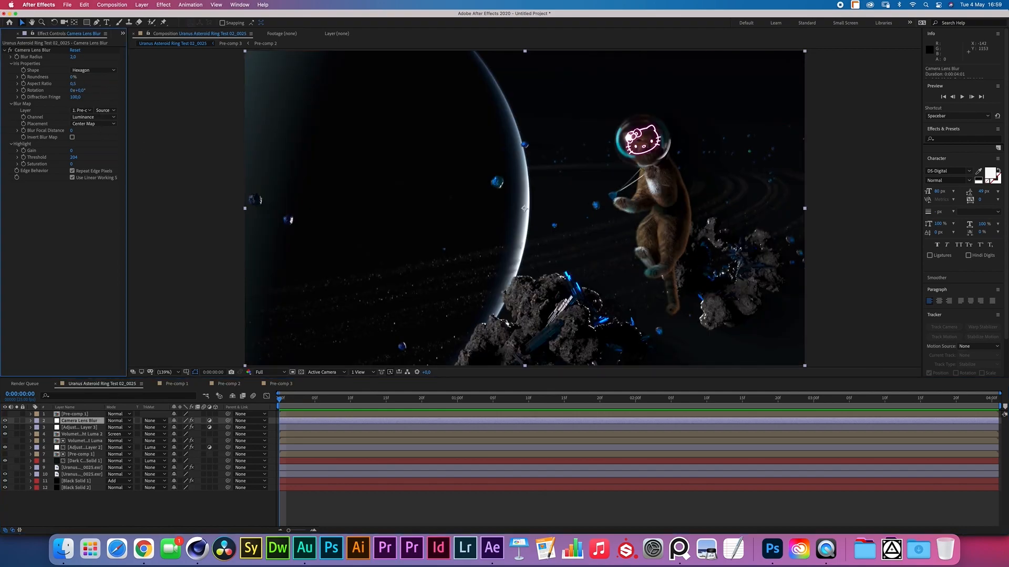
{"action": "key", "text": "Return"}
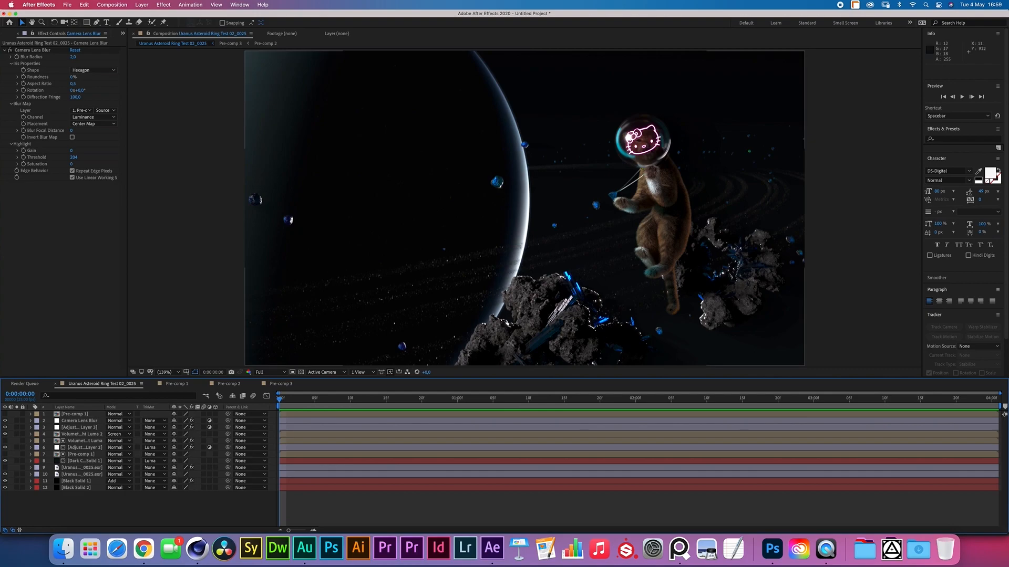
{"action": "key", "text": "comma"}
{"action": "key", "text": "comma"}
{"action": "key", "text": "comma"}
{"action": "key", "text": "comma"}
{"action": "key", "text": "comma"}
{"action": "key", "text": "comma"}
{"action": "key", "text": "comma"}
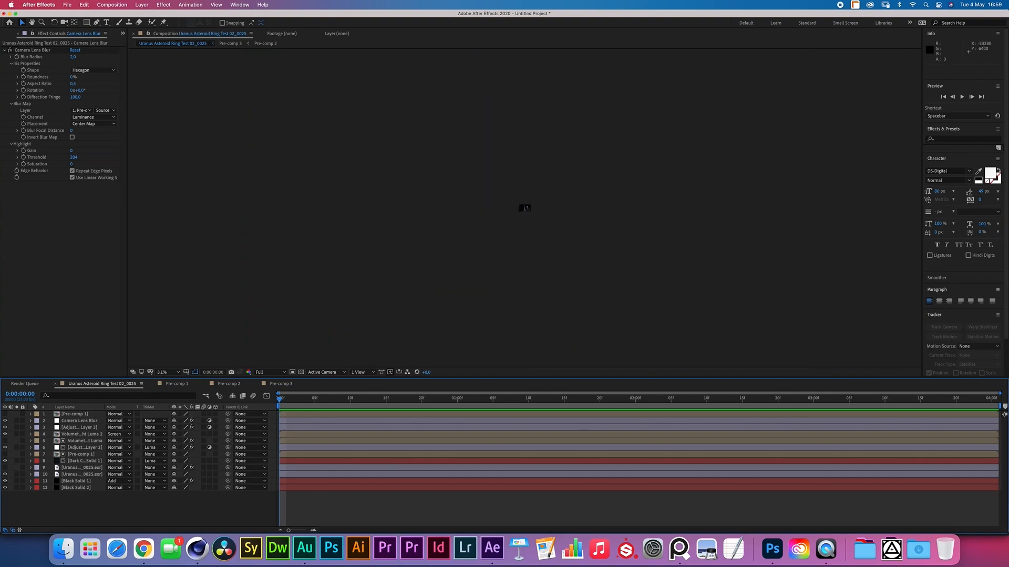
{"action": "key", "text": "period"}
{"action": "key", "text": "period"}
{"action": "key", "text": "comma"}
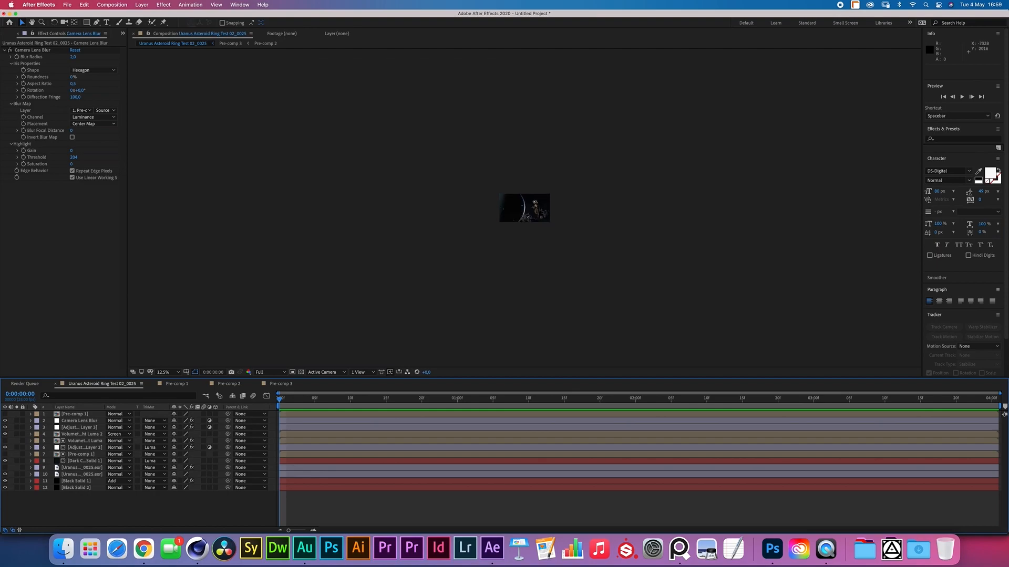
{"action": "key", "text": "period"}
{"action": "key", "text": "period"}
{"action": "key", "text": "period"}
{"action": "key", "text": "period"}
{"action": "left_click", "coordinate": [112, 5]}
{"action": "mouse_move", "coordinate": [120, 107]}
{"action": "left_click", "coordinate": [255, 107]}
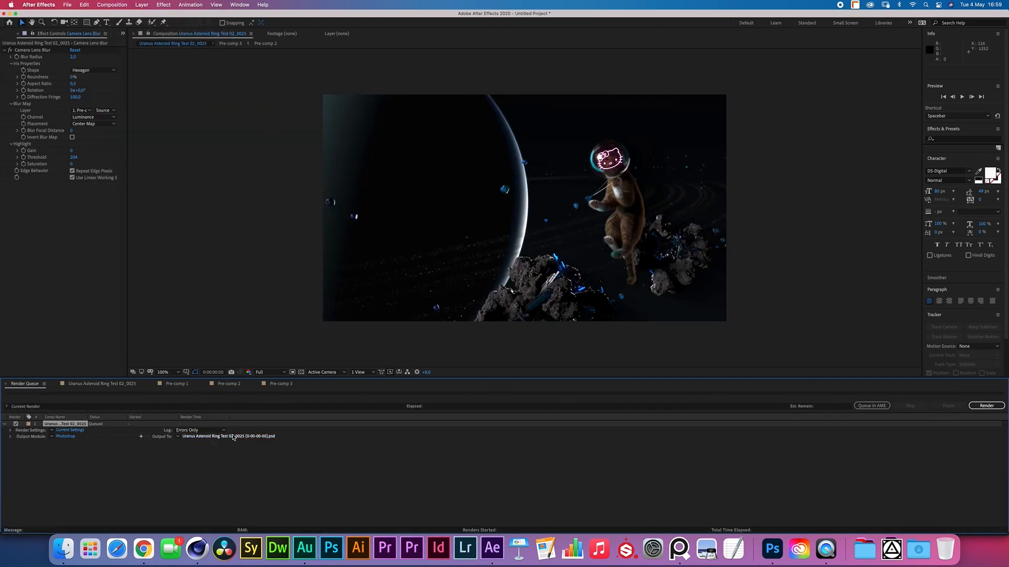
{"action": "left_click", "coordinate": [232, 436]}
{"action": "key", "text": "Return"}
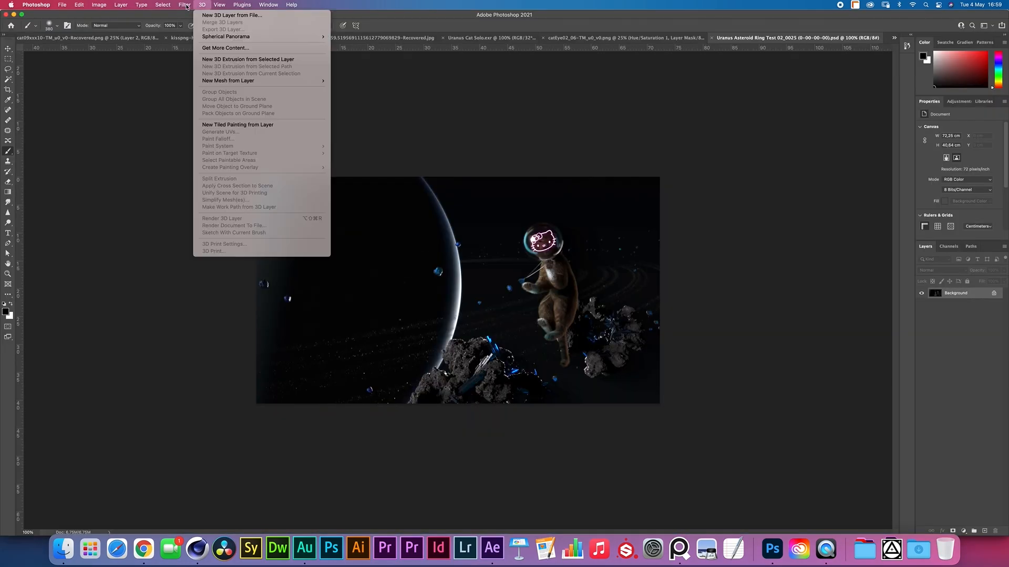
Step: In Photoshop, add a layer above the exported frame and choose the Hard Round Pressure Size brush
{"action": "left_click", "coordinate": [985, 531]}
{"action": "right_click", "coordinate": [452, 314]}
{"action": "left_click_drag", "start_coordinate": [508, 323], "coordinate": [501, 324]}
{"action": "left_click", "coordinate": [506, 441]}
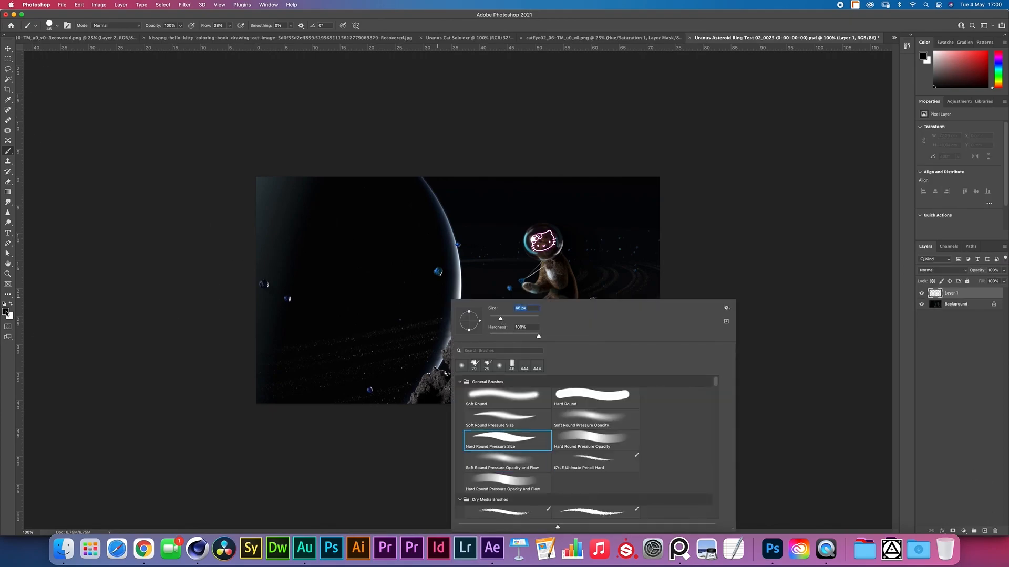
Step: Pick a bright green foreground colour, adjust the brush size, and draw a green cross dividing the image into four parts
{"action": "left_click", "coordinate": [6, 312]}
{"action": "left_click", "coordinate": [507, 343]}
{"action": "left_click", "coordinate": [531, 400]}
{"action": "left_click", "coordinate": [595, 328]}
{"action": "right_click", "coordinate": [488, 314]}
{"action": "key", "text": "Return"}
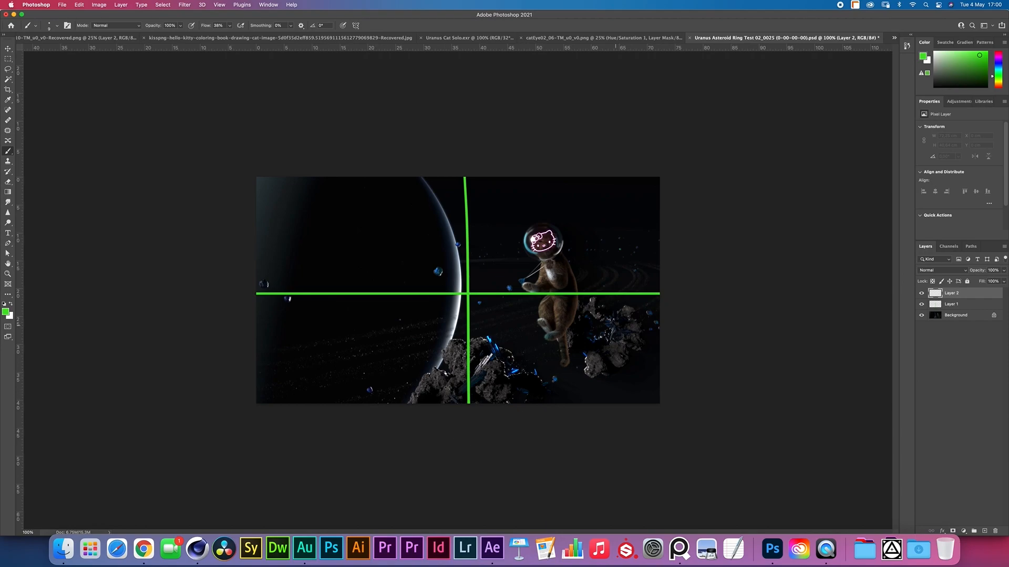
Step: Mark a green X in the image's lower-right corner and draw an arrow from the centre toward the upper left
{"action": "key", "text": "super+z"}
{"action": "left_click_drag", "start_coordinate": [629, 384], "coordinate": [642, 399]}
{"action": "left_click_drag", "start_coordinate": [444, 267], "coordinate": [491, 317]}
{"action": "left_click_drag", "start_coordinate": [441, 266], "coordinate": [487, 310]}
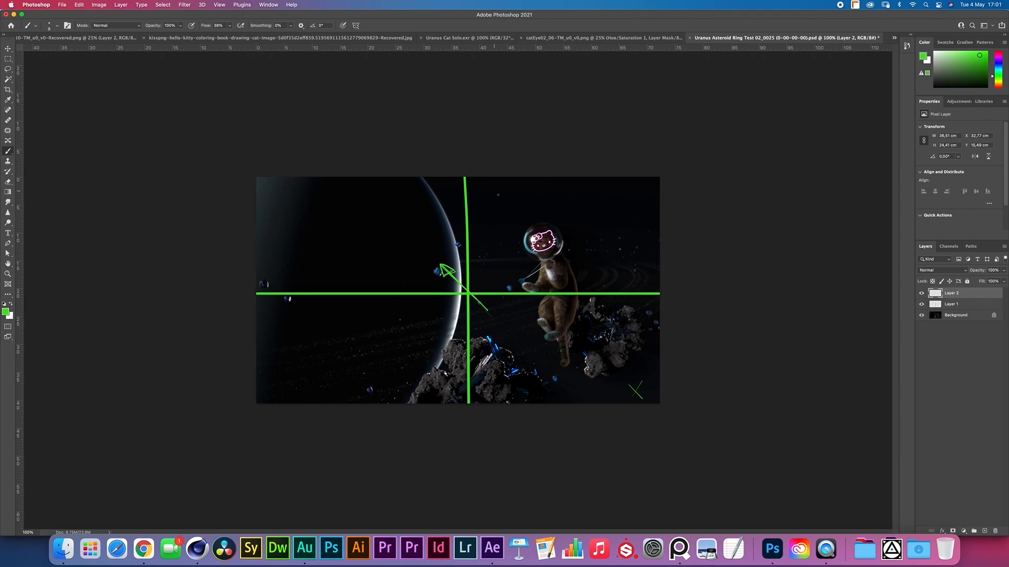
Step: Draw a green X above and left of the cat and a diagonal stroke at the centre, then show only the background
{"action": "left_click_drag", "start_coordinate": [486, 204], "coordinate": [500, 184]}
{"action": "left_click_drag", "start_coordinate": [486, 185], "coordinate": [502, 205]}
{"action": "left_click_drag", "start_coordinate": [481, 285], "coordinate": [452, 307]}
{"action": "left_click", "coordinate": [921, 315], "text": "alt"}
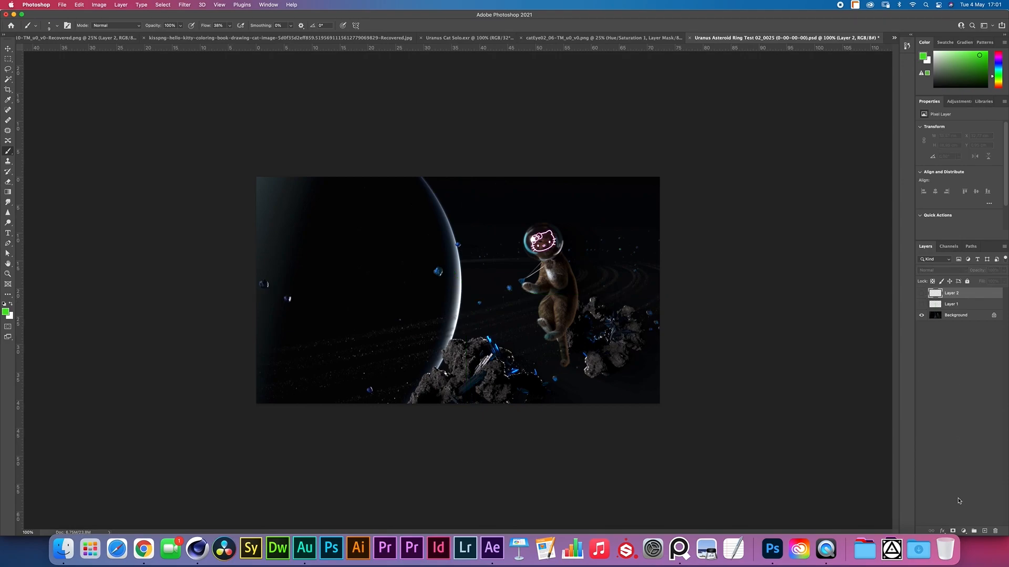
Step: On a new layer, select the image's left half up to the dividing line, fill it white, deselect, and invert it to black
{"action": "left_click", "coordinate": [985, 531]}
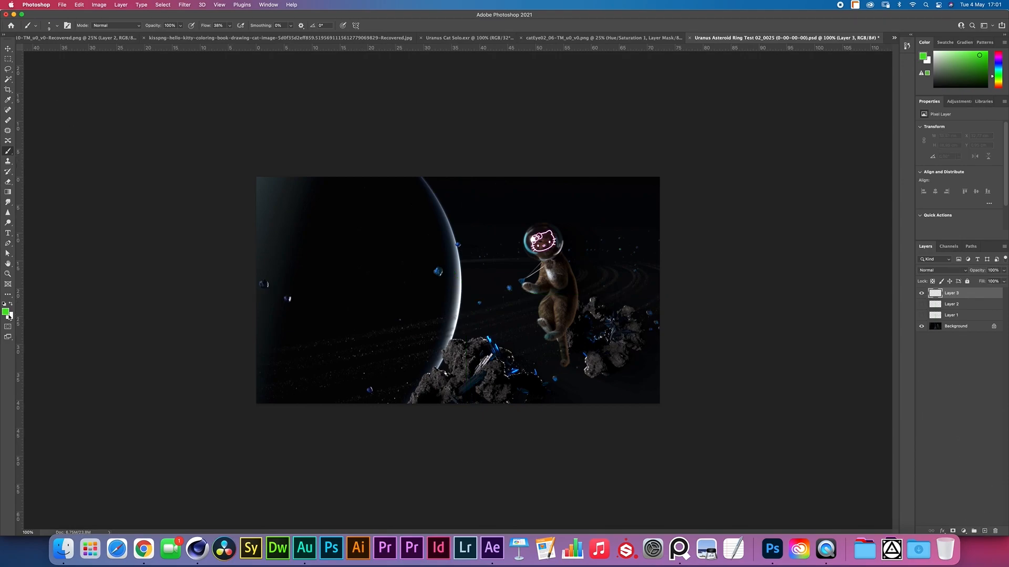
{"action": "left_click", "coordinate": [8, 58]}
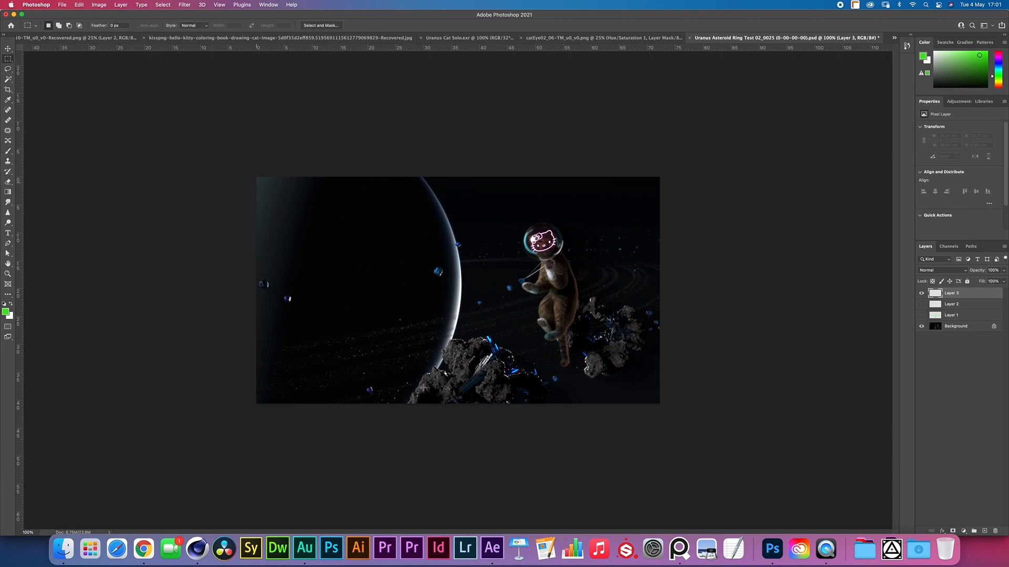
{"action": "mouse_move", "coordinate": [256, 177]}
{"action": "left_mouse_down"}
{"action": "mouse_move", "coordinate": [480, 480]}
{"action": "mouse_move", "coordinate": [475, 509]}
{"action": "mouse_move", "coordinate": [466, 507]}
{"action": "left_mouse_up"}
{"action": "key", "text": "g"}
{"action": "key", "text": "x"}
{"action": "left_click", "coordinate": [378, 334]}
{"action": "key", "text": "super+d"}
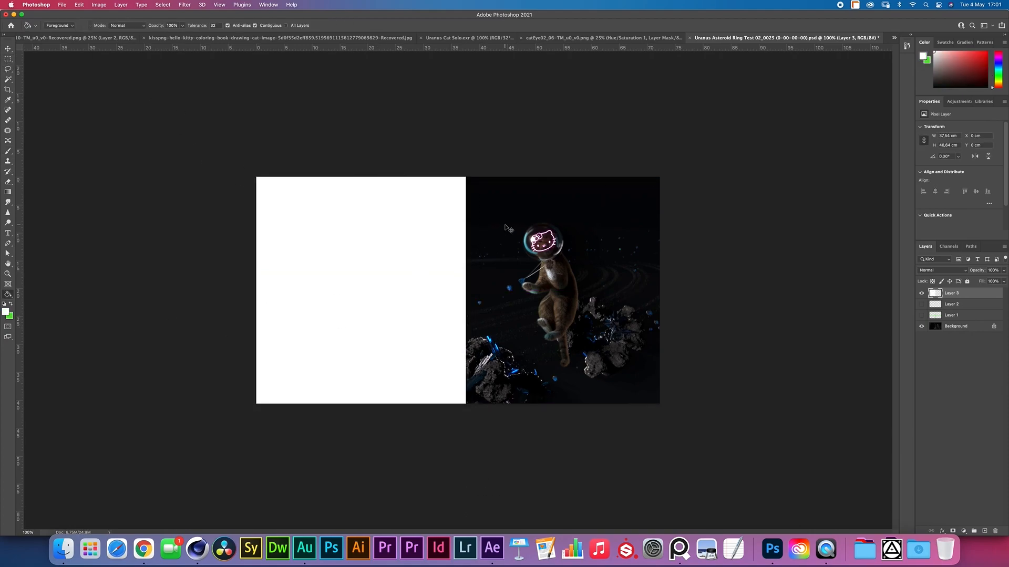
{"action": "key", "text": "super+i"}
Step: Add a layer, reset the brush colours, paint a small white star in the image's upper-right area, and hide that layer
{"action": "left_click", "coordinate": [952, 398]}
{"action": "left_click", "coordinate": [984, 532]}
{"action": "key", "text": "b"}
{"action": "right_click", "coordinate": [577, 243]}
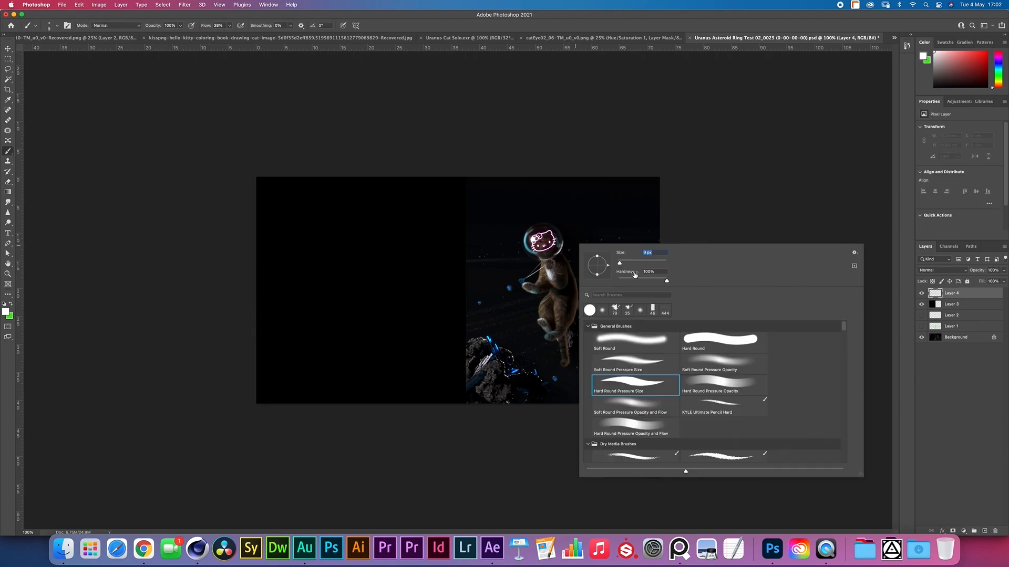
{"action": "left_click", "coordinate": [10, 305]}
{"action": "left_click", "coordinate": [625, 203]}
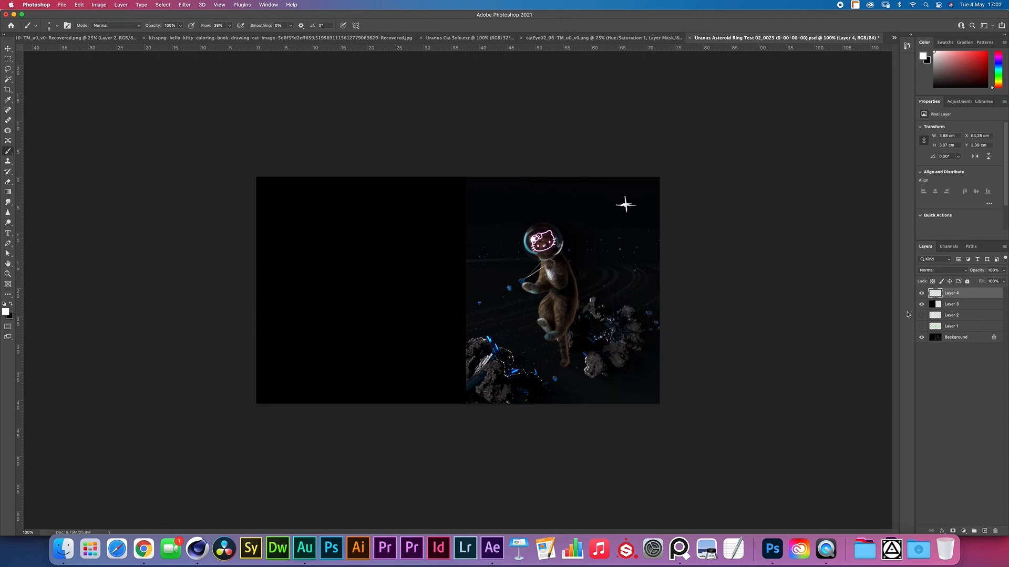
{"action": "left_click", "coordinate": [924, 294]}
{"action": "left_click", "coordinate": [923, 294]}
{"action": "left_click", "coordinate": [922, 293]}
Step: Select the inverse of Layer 3, fill that right half on a new layer, deselect, and invert the fill to black
{"action": "left_click", "coordinate": [935, 306], "text": "super"}
{"action": "key", "text": "super+shift+i"}
{"action": "left_click", "coordinate": [985, 531]}
{"action": "key", "text": "g"}
{"action": "left_click", "coordinate": [604, 283]}
{"action": "key", "text": "super+d"}
{"action": "key", "text": "super+i"}
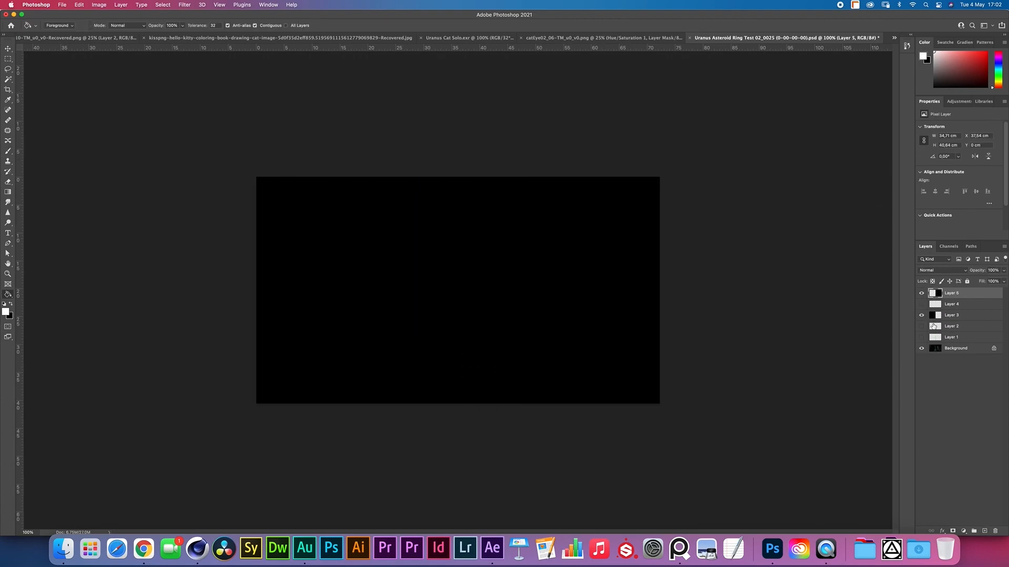
Step: Move Layer 4 beneath Layer 3, and switch the two black halves on and off to view each side alone
{"action": "left_click", "coordinate": [935, 315]}
{"action": "left_click_drag", "start_coordinate": [934, 304], "coordinate": [935, 320]}
{"action": "left_click", "coordinate": [922, 294]}
{"action": "left_click", "coordinate": [922, 304]}
{"action": "left_click", "coordinate": [921, 293]}
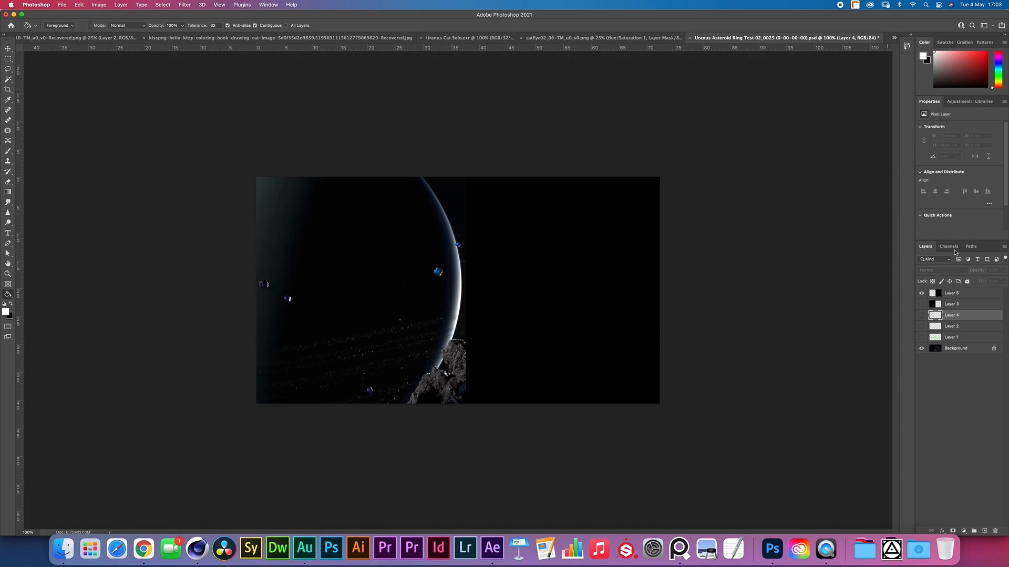
{"action": "left_click", "coordinate": [921, 304]}
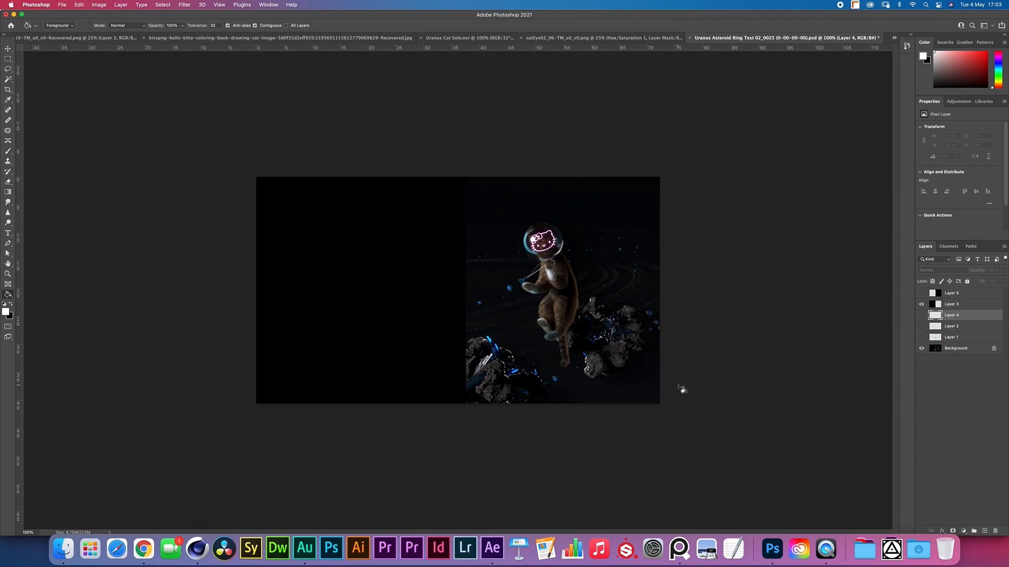
Step: Examine the cat's helmet, body and the asteroids up close, then reveal the covered half and view the whole image
{"action": "mouse_move", "coordinate": [547, 248]}
{"action": "left_mouse_down"}
{"action": "mouse_move", "coordinate": [630, 165]}
{"action": "mouse_move", "coordinate": [540, 257]}
{"action": "left_mouse_up"}
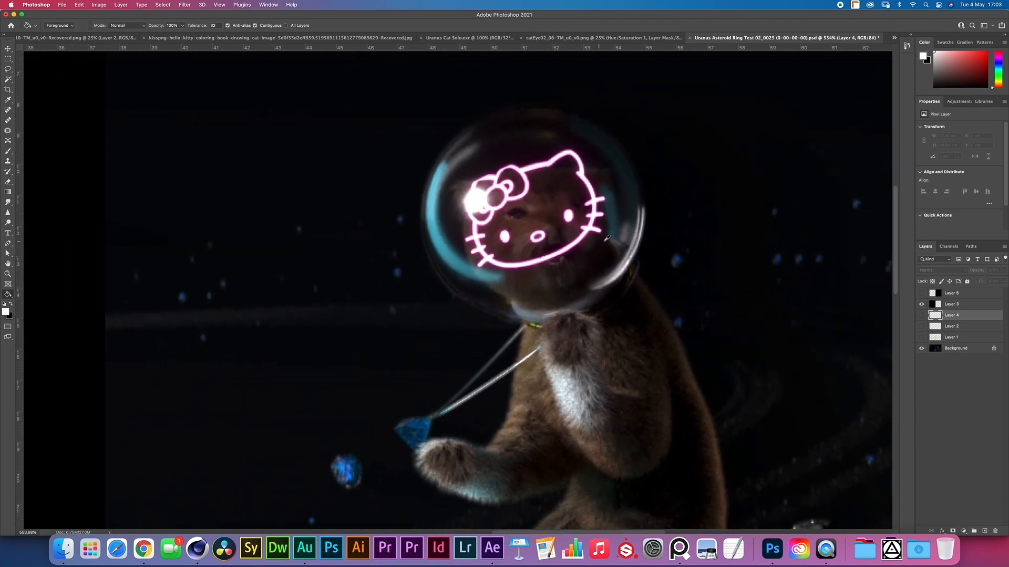
{"action": "scroll", "coordinate": [605, 241], "scroll_direction": "down", "scroll_amount": 3}
{"action": "scroll", "coordinate": [605, 241], "scroll_direction": "up", "scroll_amount": 2}
{"action": "scroll", "coordinate": [605, 241], "scroll_direction": "down", "scroll_amount": 3}
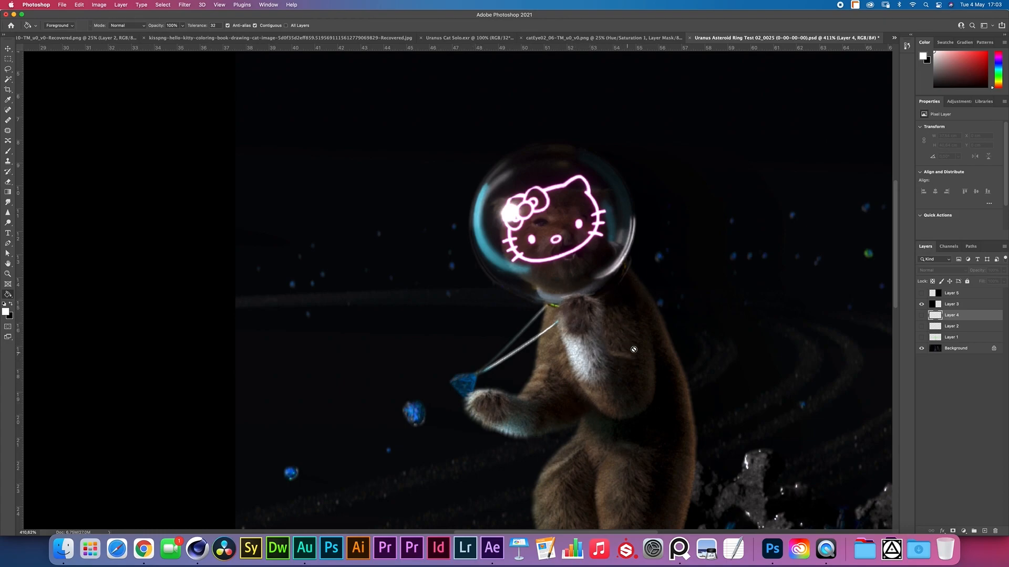
{"action": "left_click_drag", "start_coordinate": [607, 379], "coordinate": [567, 207]}
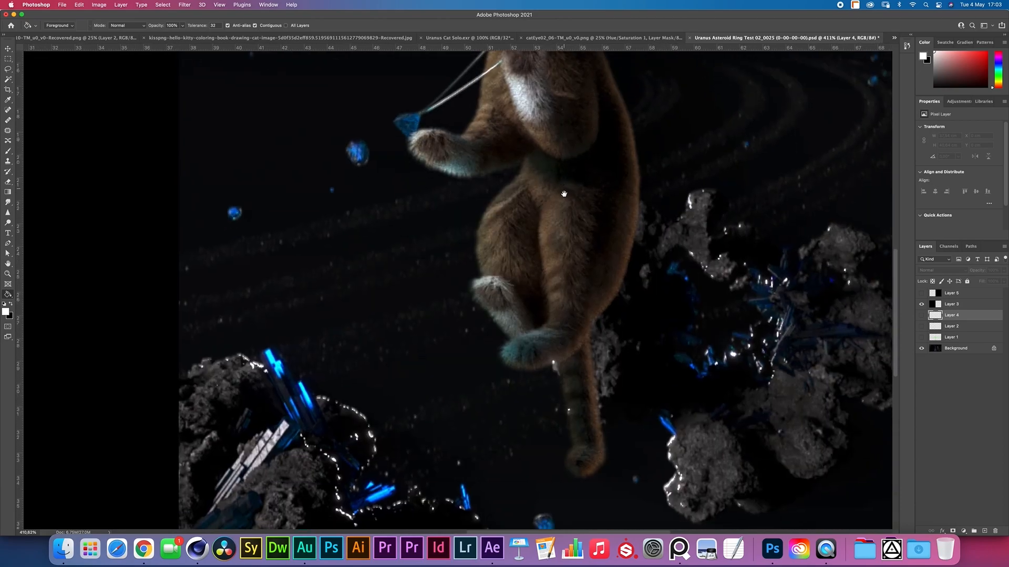
{"action": "left_click_drag", "start_coordinate": [550, 249], "coordinate": [572, 261]}
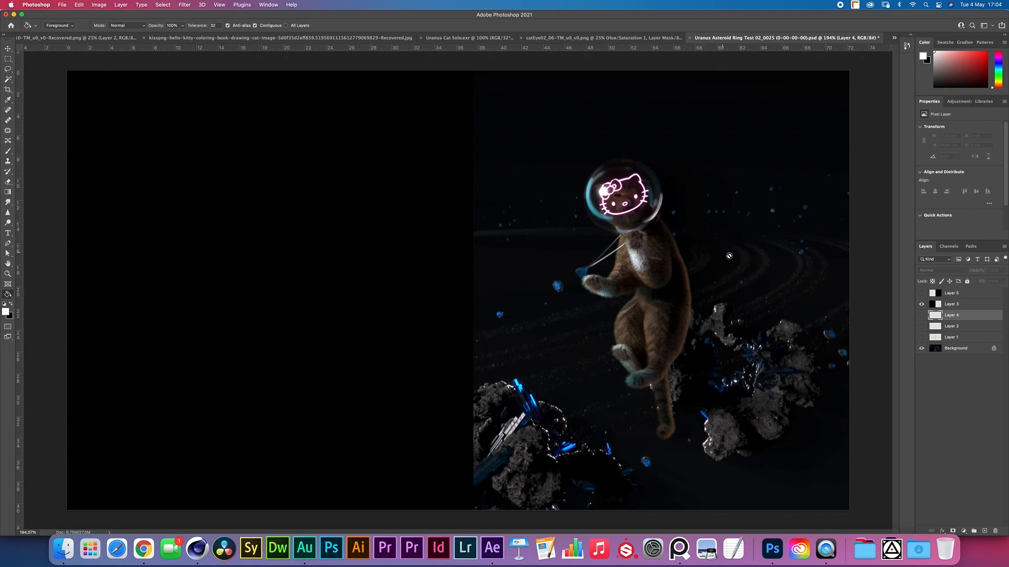
{"action": "left_click", "coordinate": [922, 305]}
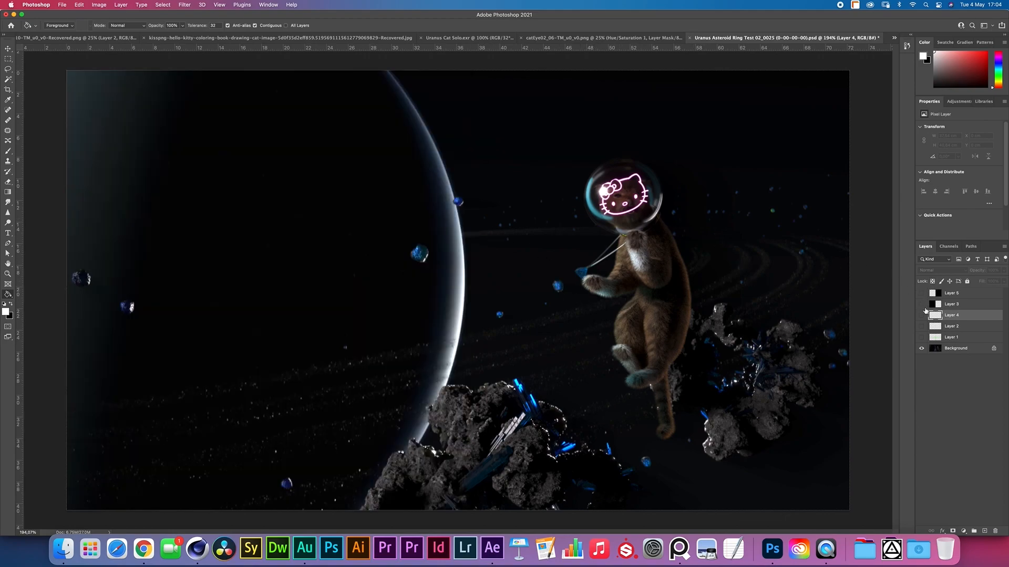
{"action": "left_click_drag", "start_coordinate": [542, 252], "coordinate": [528, 278]}
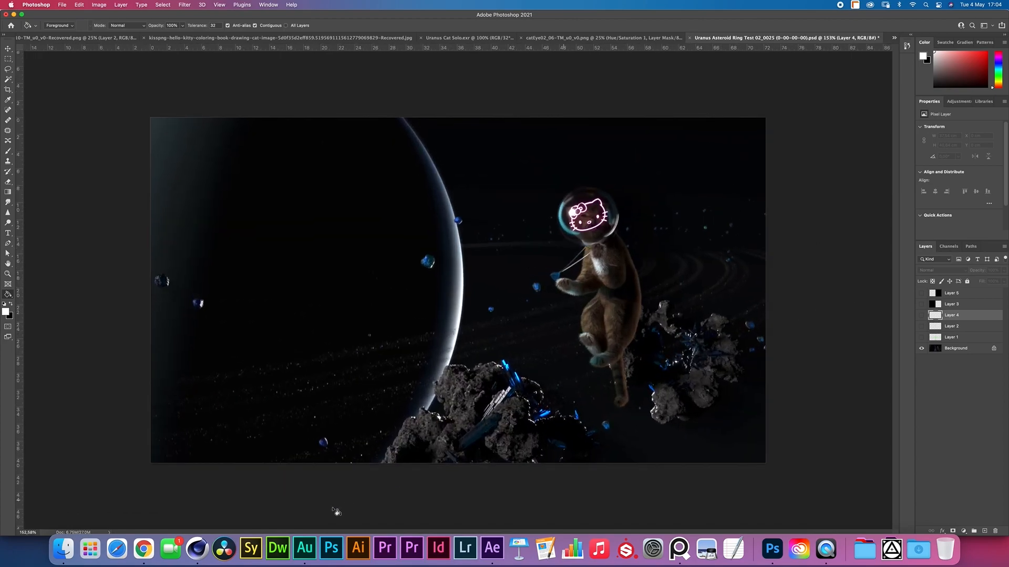
Step: Switch to Cinema 4D and add a Platonic primitive to the empty scene
{"action": "left_click", "coordinate": [198, 549]}
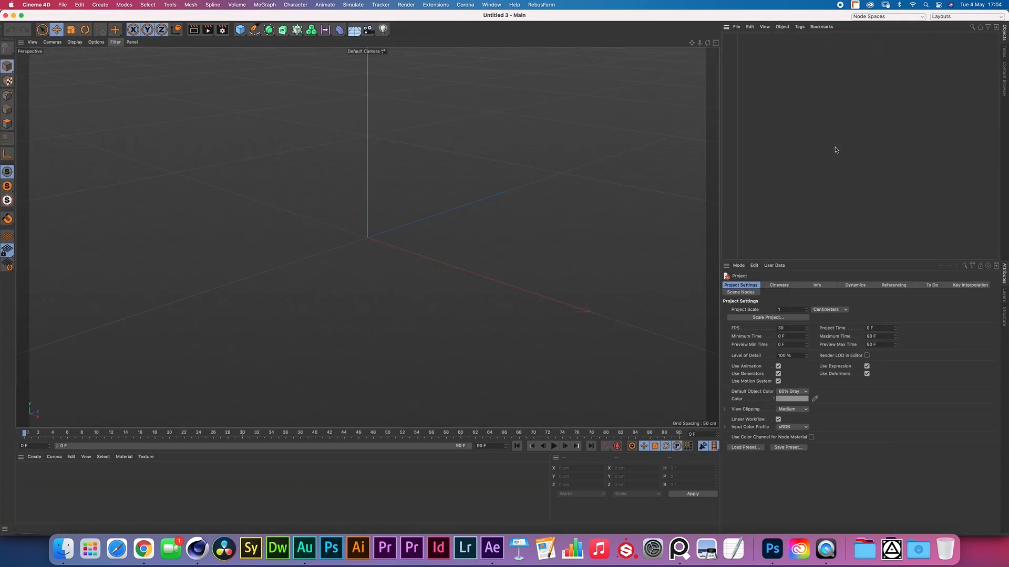
{"action": "left_click", "coordinate": [240, 29]}
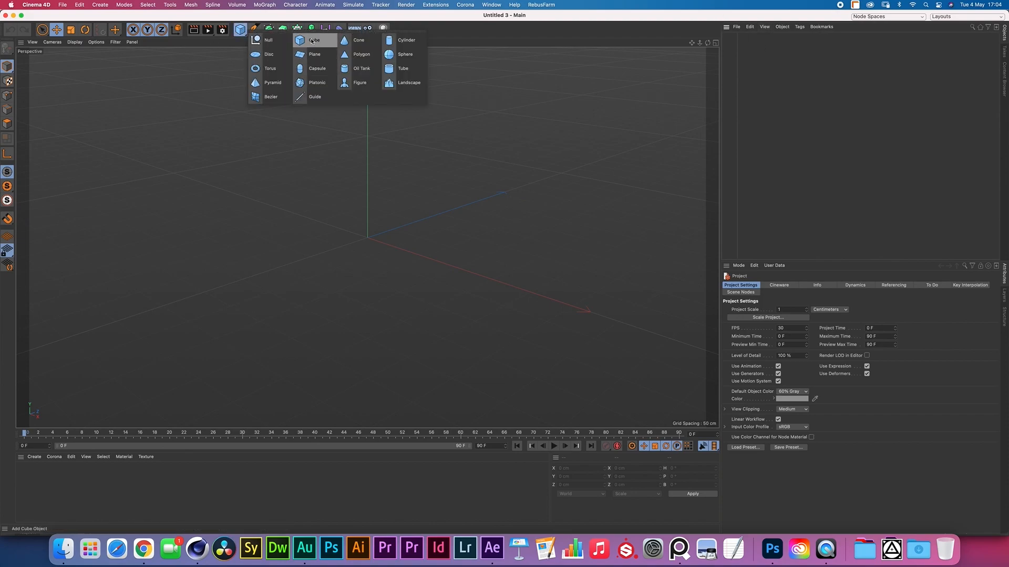
{"action": "left_click", "coordinate": [315, 82]}
{"action": "scroll", "coordinate": [621, 198], "scroll_direction": "down", "scroll_amount": 5}
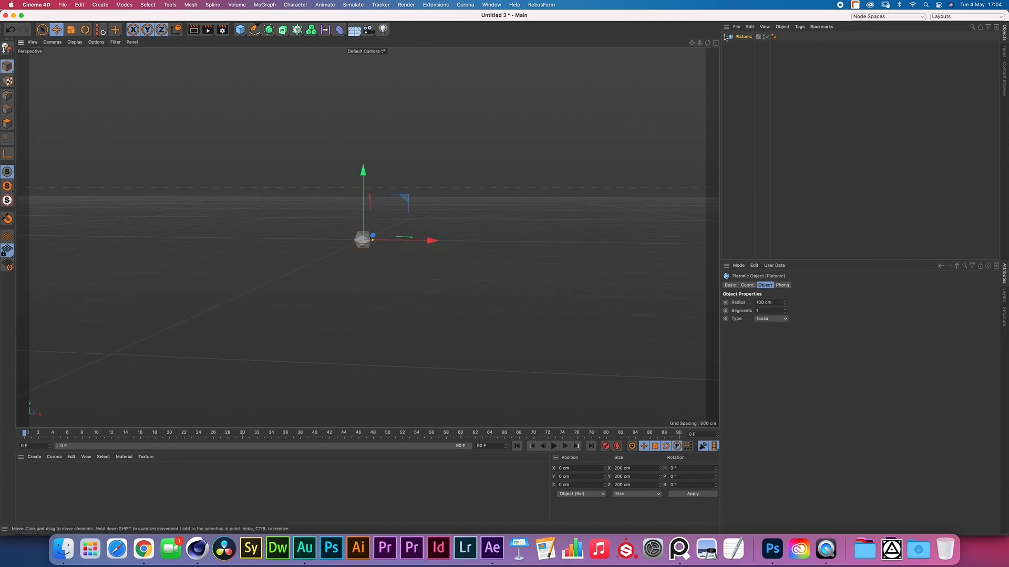
Step: Configure the render settings with Corona as the renderer and an output size of 2048 x 1152 pixels
{"action": "left_click", "coordinate": [222, 30]}
{"action": "type", "text": "1920"}
{"action": "key", "text": "Tab"}
{"action": "type", "text": "1080"}
{"action": "key", "text": "Return"}
{"action": "left_click", "coordinate": [276, 43]}
{"action": "left_click", "coordinate": [285, 79]}
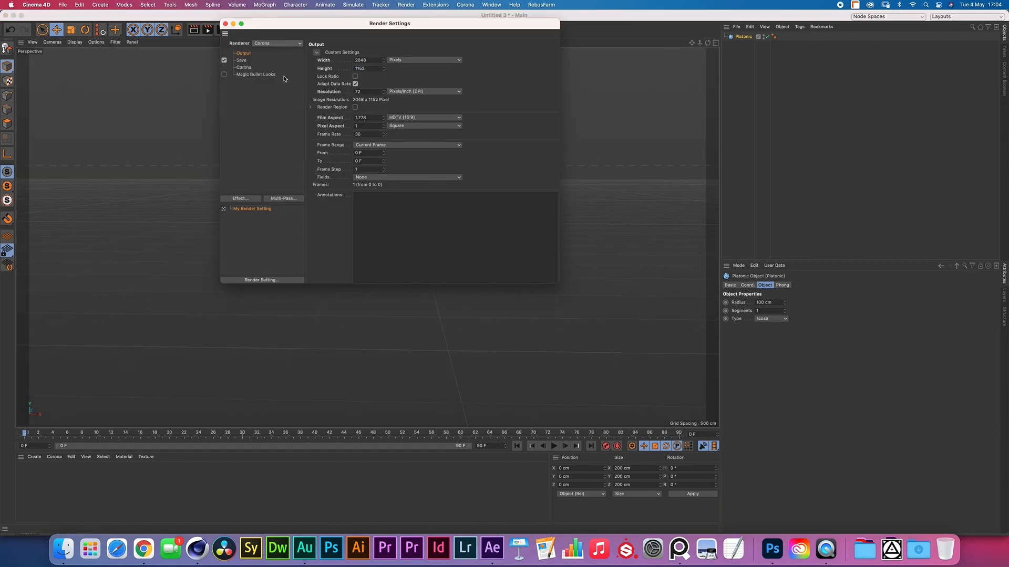
{"action": "left_click", "coordinate": [227, 25]}
Step: Add a camera with a 70 mm (52.5 mm) sensor framing the Platonic at upper right, and give it a Corona Camera tag with photographic exposure
{"action": "left_click", "coordinate": [370, 30]}
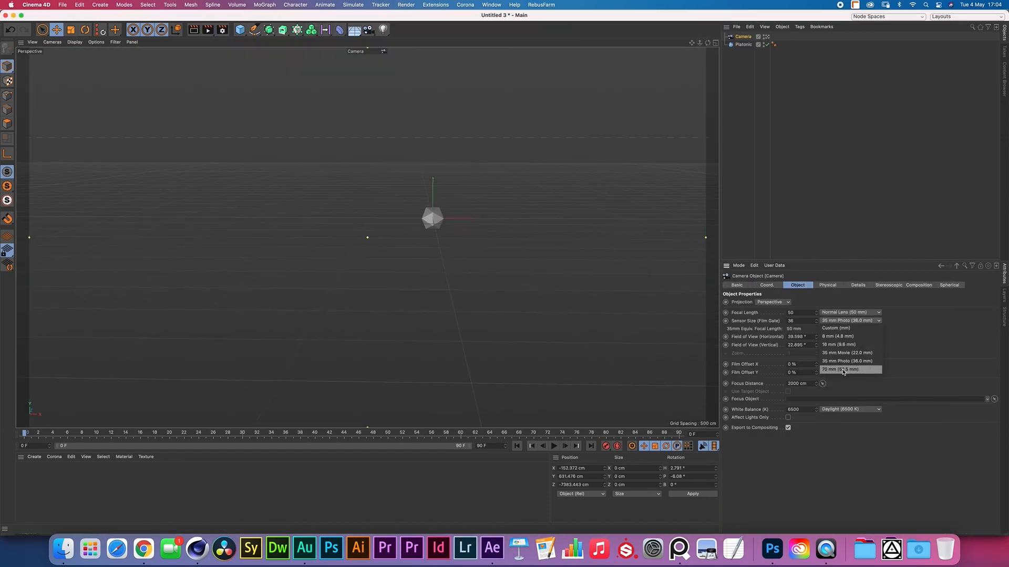
{"action": "mouse_move", "coordinate": [692, 43]}
{"action": "left_mouse_down"}
{"action": "mouse_move", "coordinate": [707, 21]}
{"action": "mouse_move", "coordinate": [678, 50]}
{"action": "mouse_move", "coordinate": [728, 37]}
{"action": "mouse_move", "coordinate": [688, 34]}
{"action": "left_mouse_up"}
{"action": "left_click", "coordinate": [799, 27]}
{"action": "left_click", "coordinate": [911, 65]}
{"action": "left_click", "coordinate": [795, 385]}
{"action": "scroll", "coordinate": [801, 368], "scroll_direction": "down", "scroll_amount": 3}
Step: Create a Corona Light material and apply it to the Platonic object
{"action": "left_click", "coordinate": [54, 457]}
{"action": "left_click", "coordinate": [74, 406]}
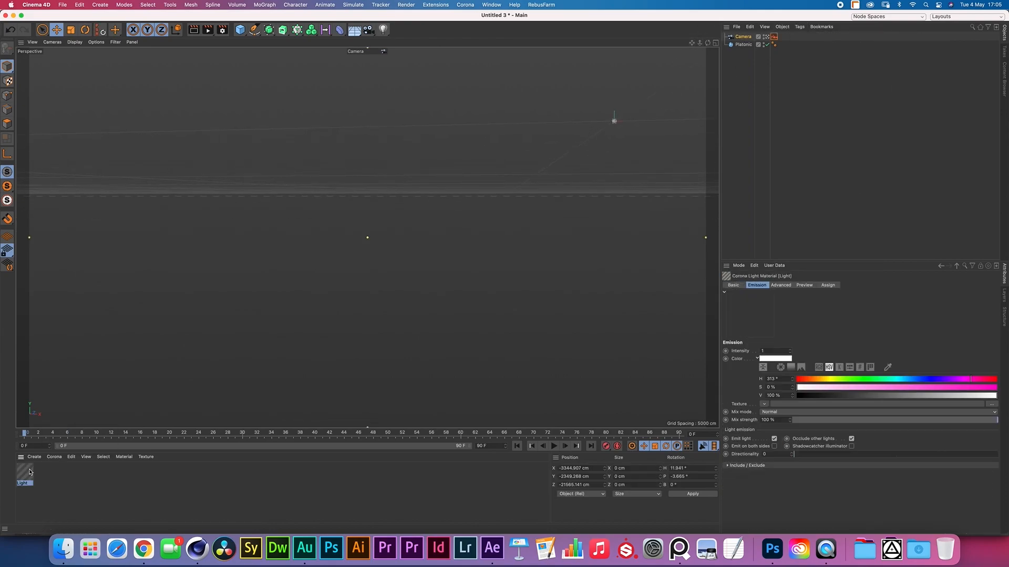
{"action": "double_click", "coordinate": [26, 472]}
{"action": "left_click", "coordinate": [118, 52]}
{"action": "left_click_drag", "start_coordinate": [28, 473], "coordinate": [744, 45]}
{"action": "left_click", "coordinate": [762, 116]}
Step: Open the Corona frame buffer and start an interactive render of the camera view
{"action": "left_click", "coordinate": [465, 5]}
{"action": "left_click", "coordinate": [479, 89]}
{"action": "left_click", "coordinate": [223, 30]}
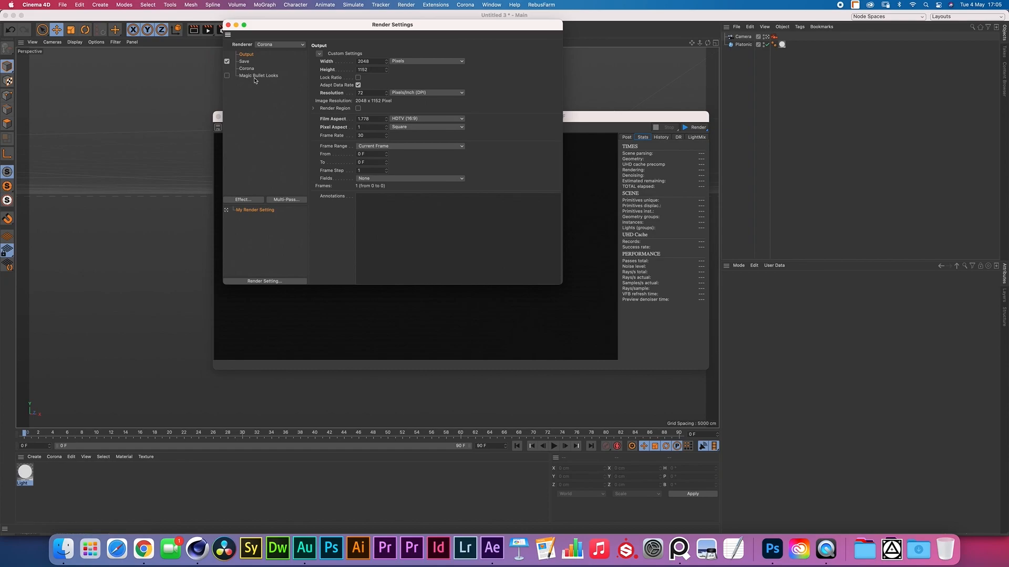
{"action": "left_click", "coordinate": [280, 45]}
{"action": "left_click", "coordinate": [271, 76]}
{"action": "left_click", "coordinate": [695, 128]}
{"action": "left_click", "coordinate": [228, 25]}
{"action": "left_click_drag", "start_coordinate": [342, 117], "coordinate": [207, 81]}
Step: Set the Corona Camera tag's shutter speed to 1/125 s and its f-stop to f/10
{"action": "left_click", "coordinate": [774, 37]}
{"action": "left_click", "coordinate": [847, 325]}
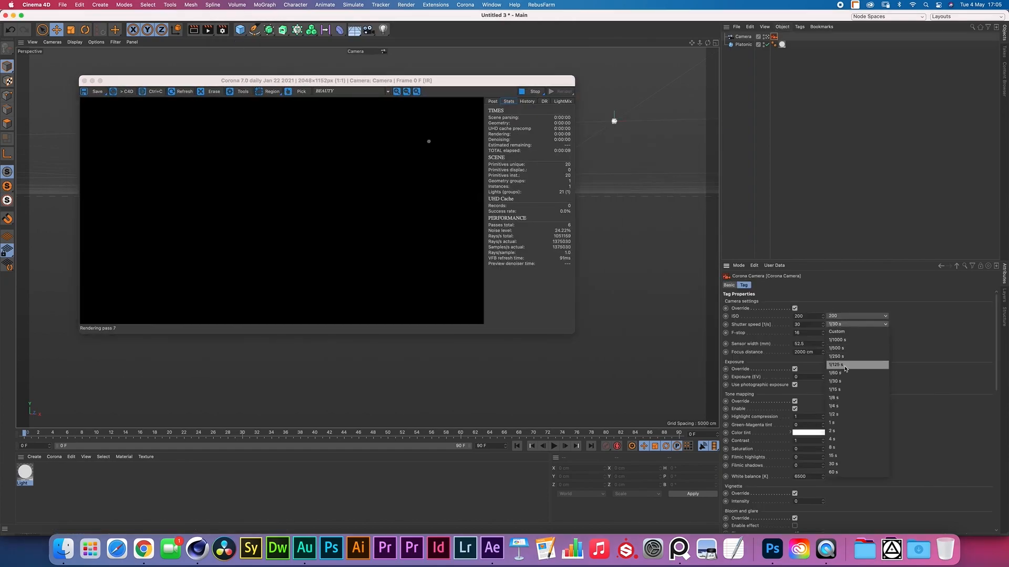
{"action": "left_click", "coordinate": [845, 366]}
{"action": "left_click", "coordinate": [846, 333]}
{"action": "left_click", "coordinate": [840, 234]}
Step: Enable bladed depth of field on the Corona Camera, with bokeh center bias -0.5, vignetting 0.5 and anisotropy -0.5
{"action": "scroll", "coordinate": [810, 420], "scroll_direction": "down", "scroll_amount": 10}
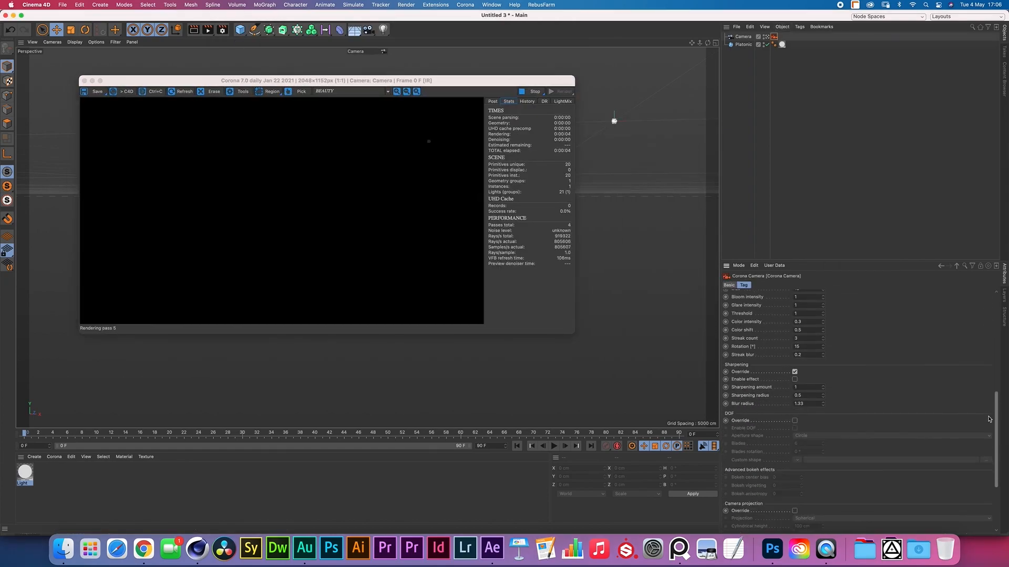
{"action": "double_click", "coordinate": [775, 462]}
{"action": "type", "text": "-0.5"}
{"action": "double_click", "coordinate": [776, 471]}
{"action": "type", "text": "0.5"}
{"action": "double_click", "coordinate": [776, 479]}
{"action": "type", "text": "-0.5"}
{"action": "key", "text": "Return"}
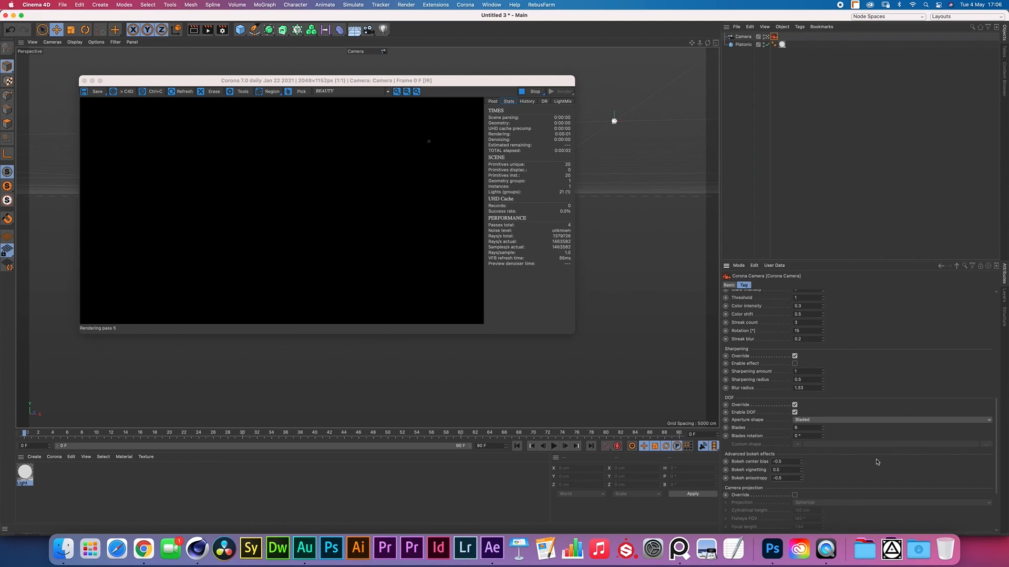
Step: Set the Light material's emission intensity to 50
{"action": "scroll", "coordinate": [869, 348], "scroll_direction": "up", "scroll_amount": 8}
{"action": "double_click", "coordinate": [24, 472]}
{"action": "left_click_drag", "start_coordinate": [257, 57], "coordinate": [713, 78]}
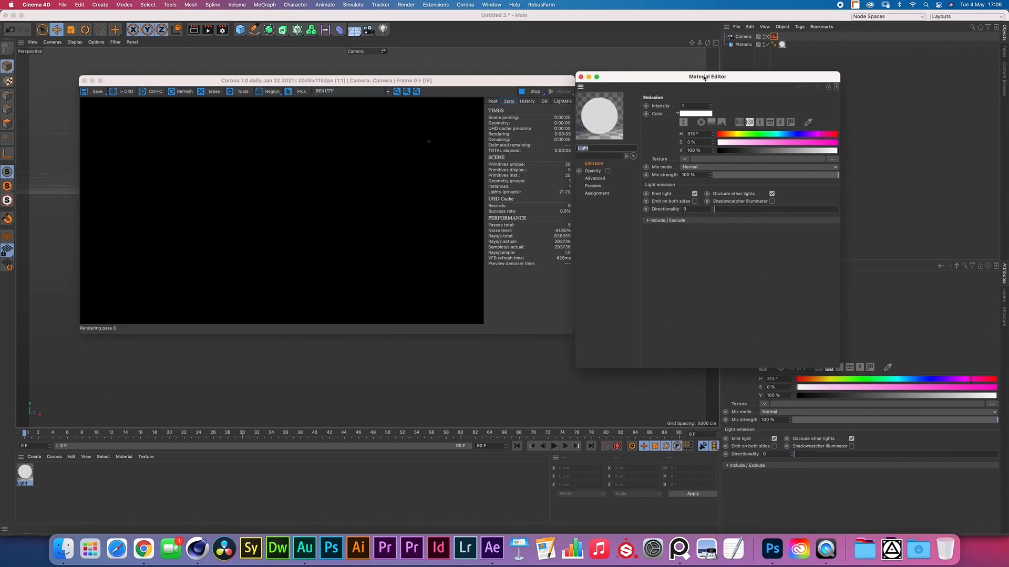
{"action": "type", "text": "50"}
{"action": "key", "text": "Return"}
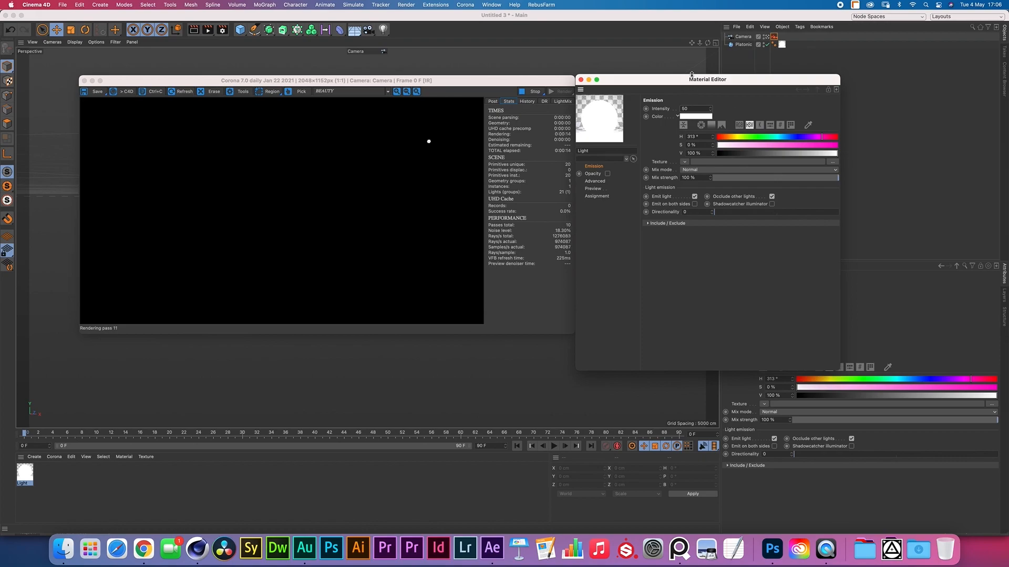
{"action": "left_click_drag", "start_coordinate": [692, 82], "coordinate": [449, 219]}
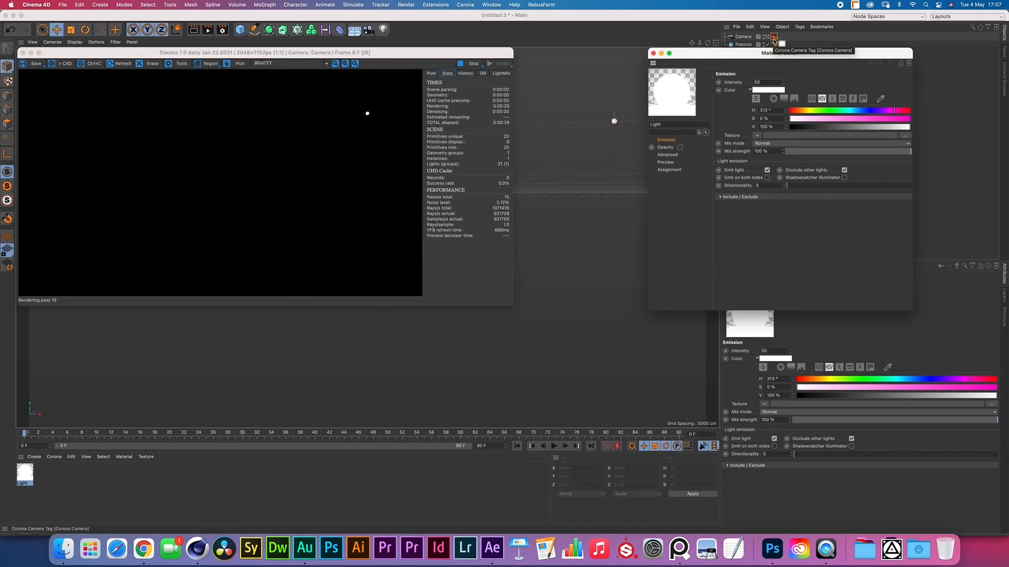
Step: Enable the bloom and glare effect in the Corona Camera tag
{"action": "left_click", "coordinate": [774, 36]}
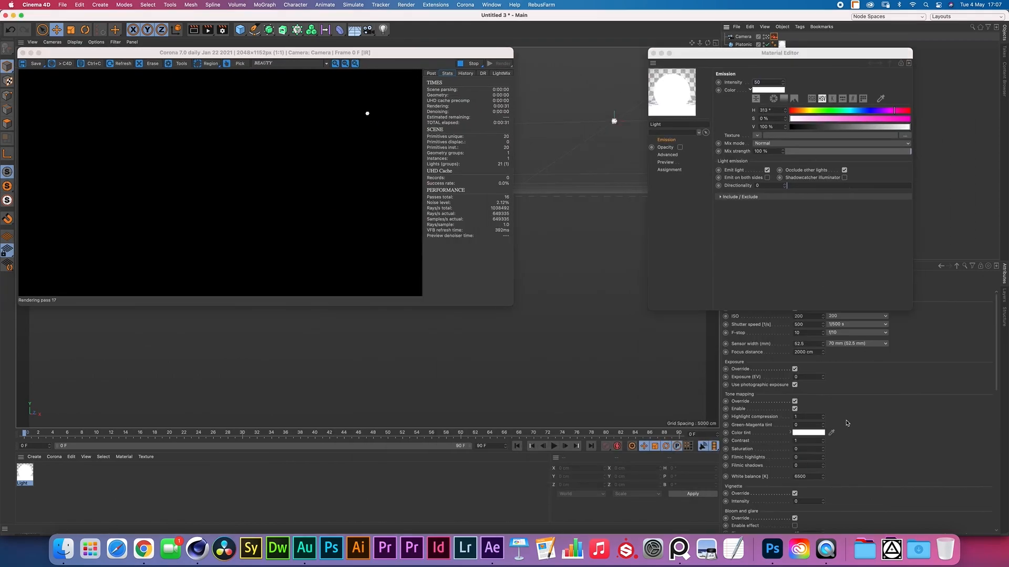
{"action": "scroll", "coordinate": [861, 483], "scroll_direction": "down", "scroll_amount": 3}
{"action": "left_click", "coordinate": [794, 477]}
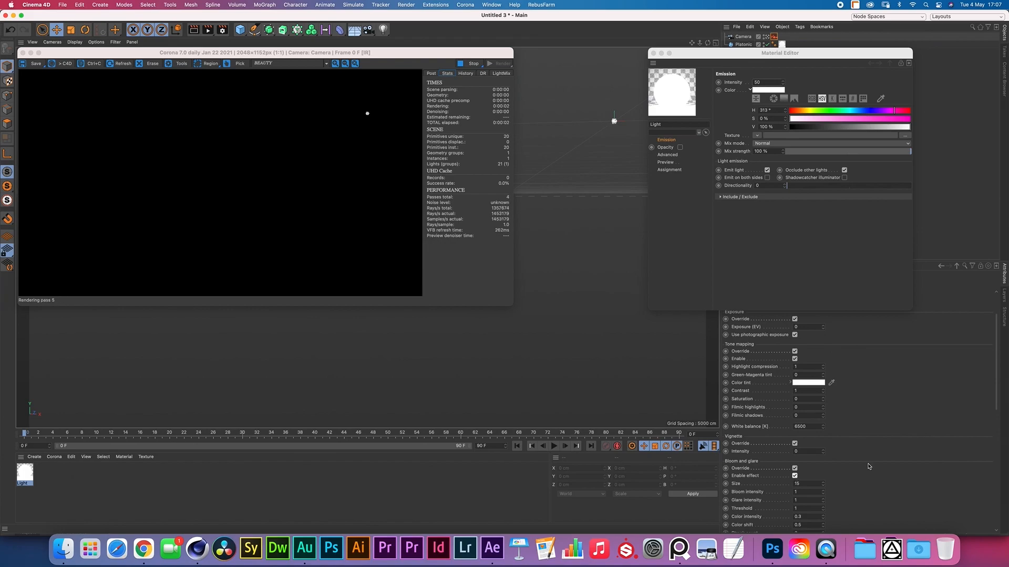
Step: Raise the Light material's emission intensity to 500
{"action": "left_click", "coordinate": [762, 83]}
{"action": "type", "text": "0"}
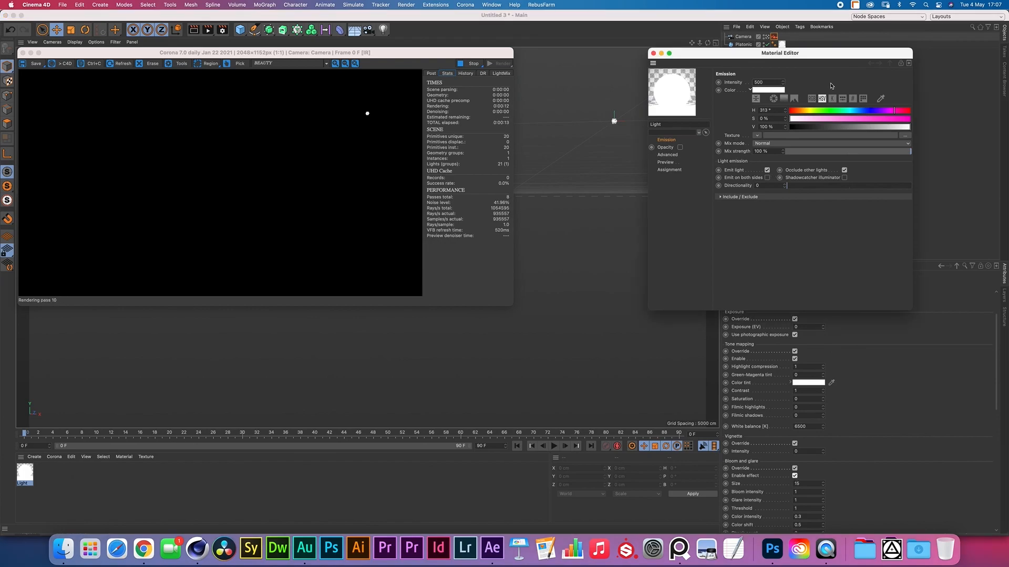
{"action": "left_click", "coordinate": [830, 85]}
Step: Change the render output size to 1280 x 720 pixels
{"action": "left_click", "coordinate": [222, 30]}
{"action": "left_click", "coordinate": [245, 53]}
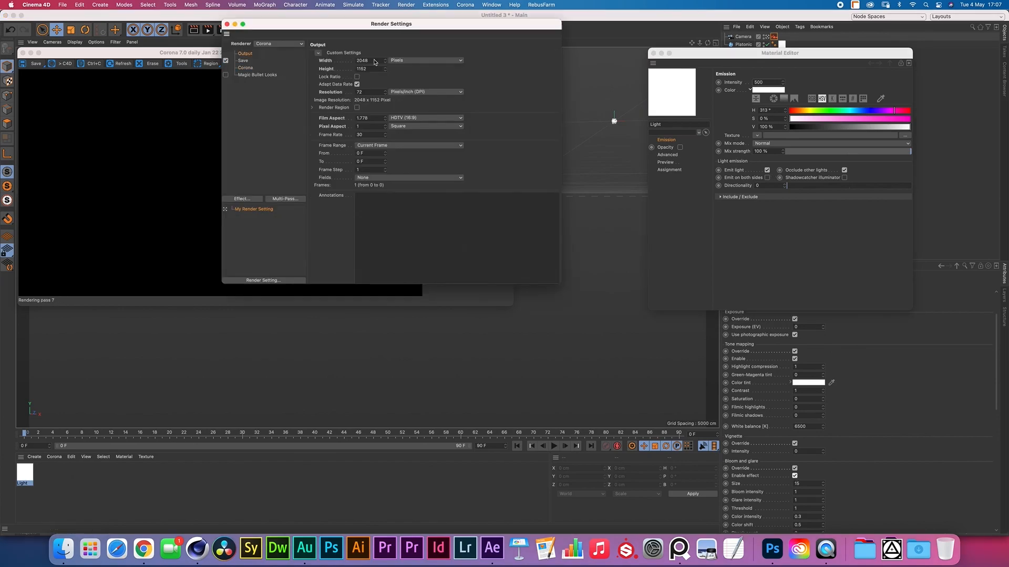
{"action": "left_click", "coordinate": [227, 24]}
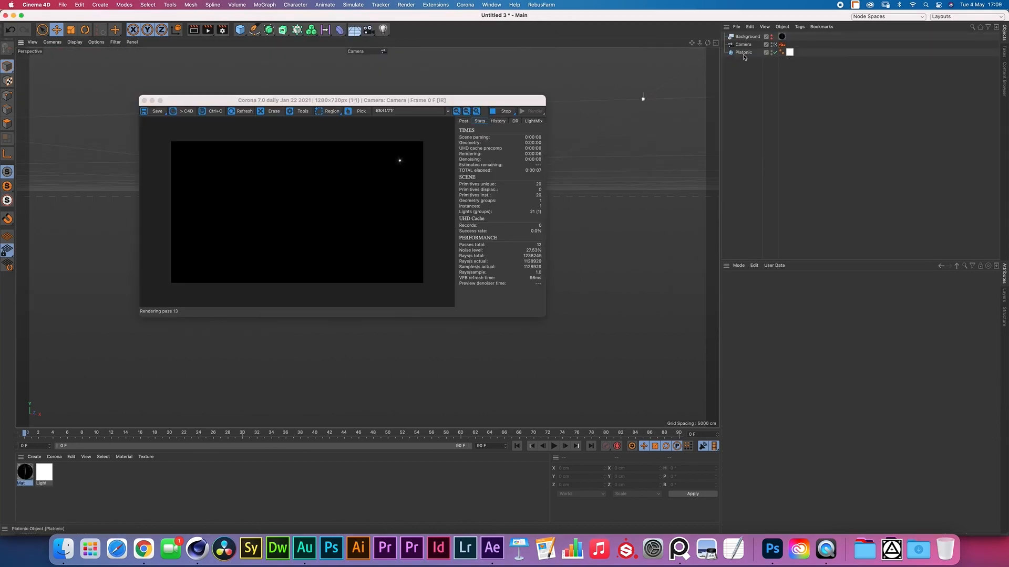
Step: Set the Platonic object's radius to 10 cm
{"action": "left_click", "coordinate": [743, 53]}
{"action": "left_click", "coordinate": [761, 303]}
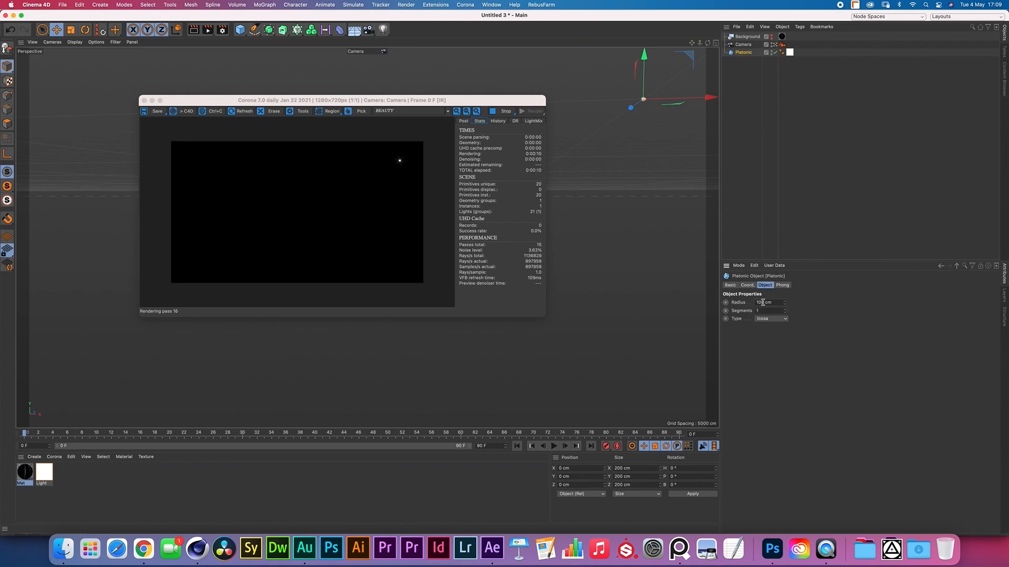
{"action": "left_click_drag", "start_coordinate": [763, 303], "coordinate": [747, 305]}
{"action": "type", "text": "1"}
{"action": "key", "text": "Return"}
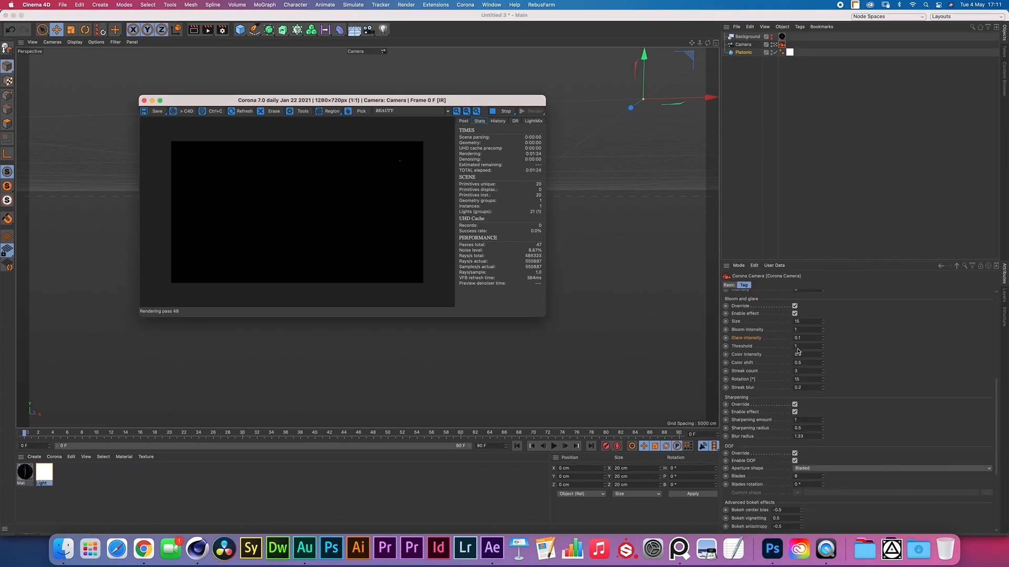
Step: Set the Corona Camera's glare intensity to 5, threshold to 0.1 and streak count to 2
{"action": "left_click", "coordinate": [797, 352]}
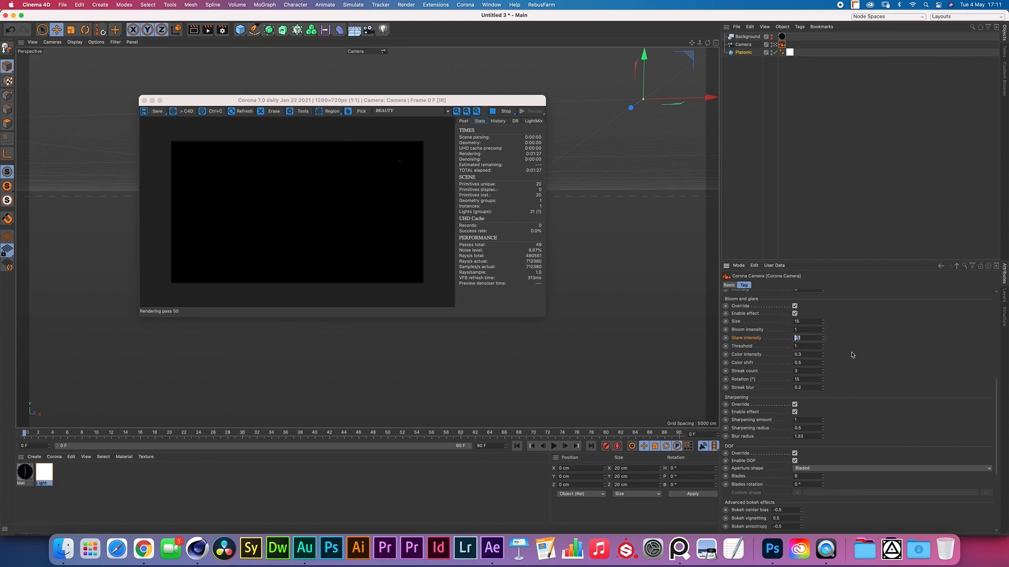
{"action": "type", "text": "5"}
{"action": "type", "text": "2"}
{"action": "key", "text": "Tab"}
{"action": "double_click", "coordinate": [801, 338]}
{"action": "type", "text": "5"}
{"action": "left_click", "coordinate": [819, 369]}
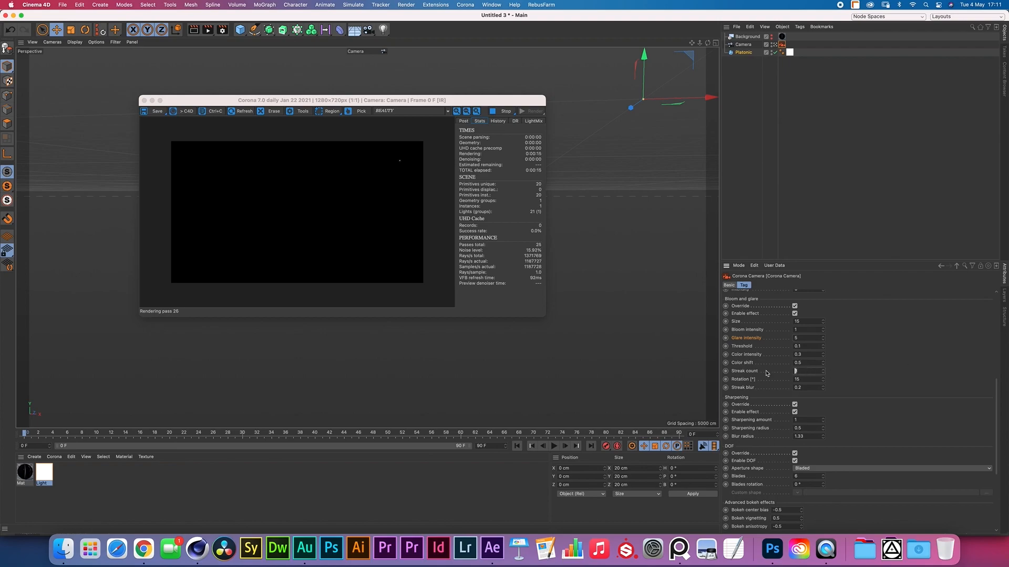
{"action": "right_click", "coordinate": [985, 376]}
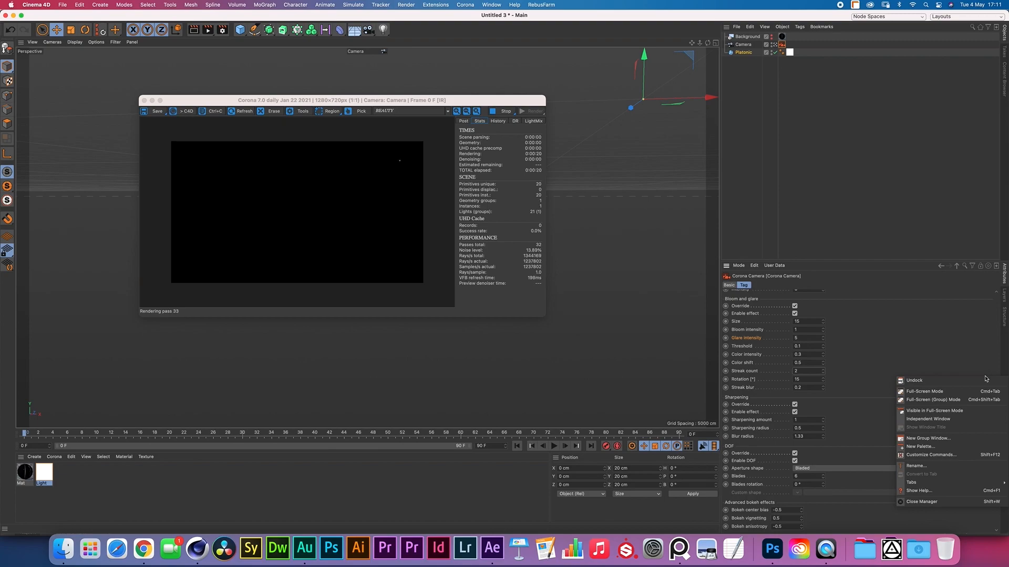
{"action": "left_click", "coordinate": [878, 348]}
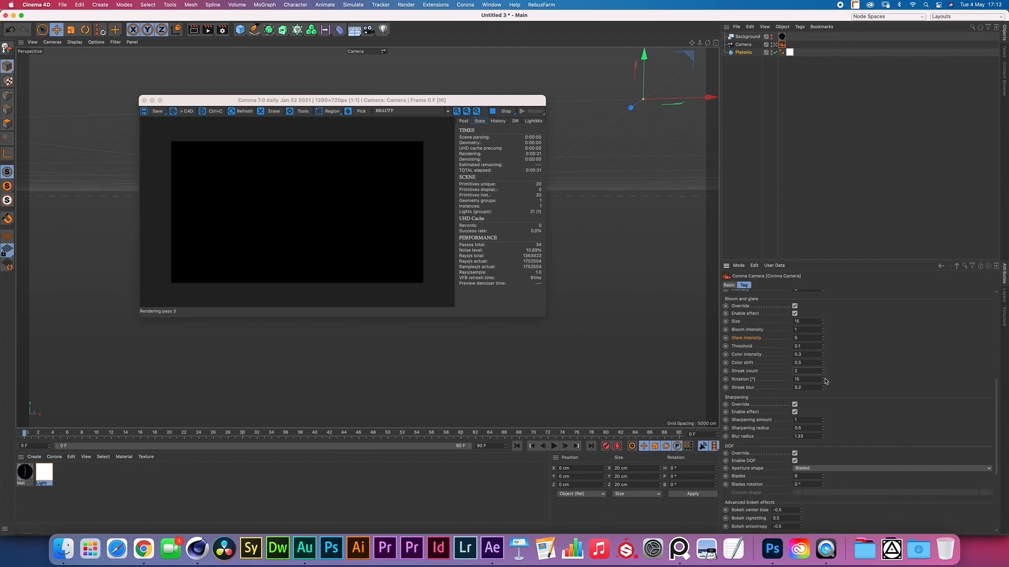
Step: Set the glare rotation to 0 and the glare intensity to 10
{"action": "left_click", "coordinate": [819, 379]}
{"action": "left_click", "coordinate": [802, 338]}
{"action": "type", "text": "10"}
{"action": "key", "text": "Return"}
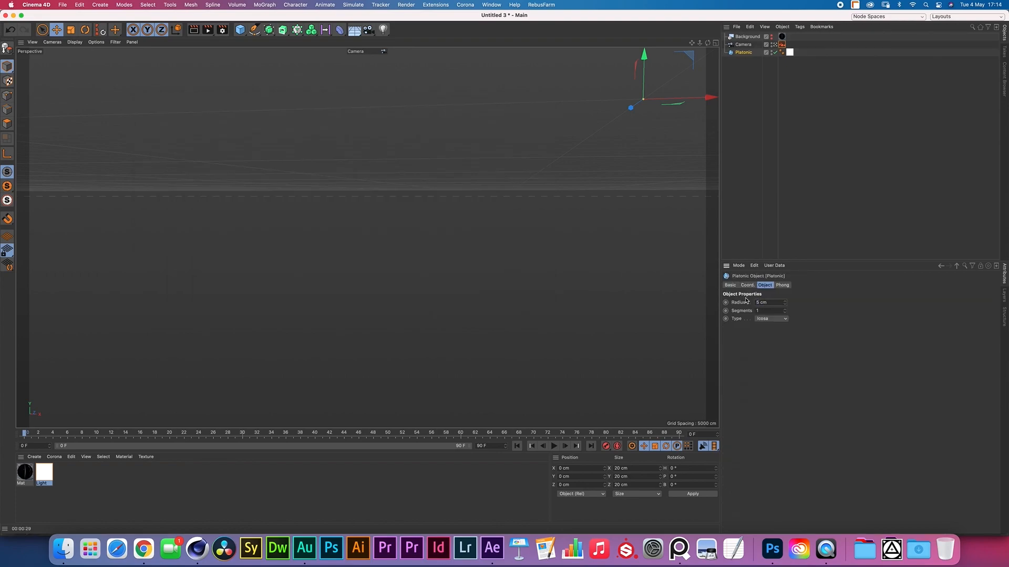
Step: Reduce the Platonic object's radius to 5 cm and preview the render in the viewport
{"action": "key", "text": "Return"}
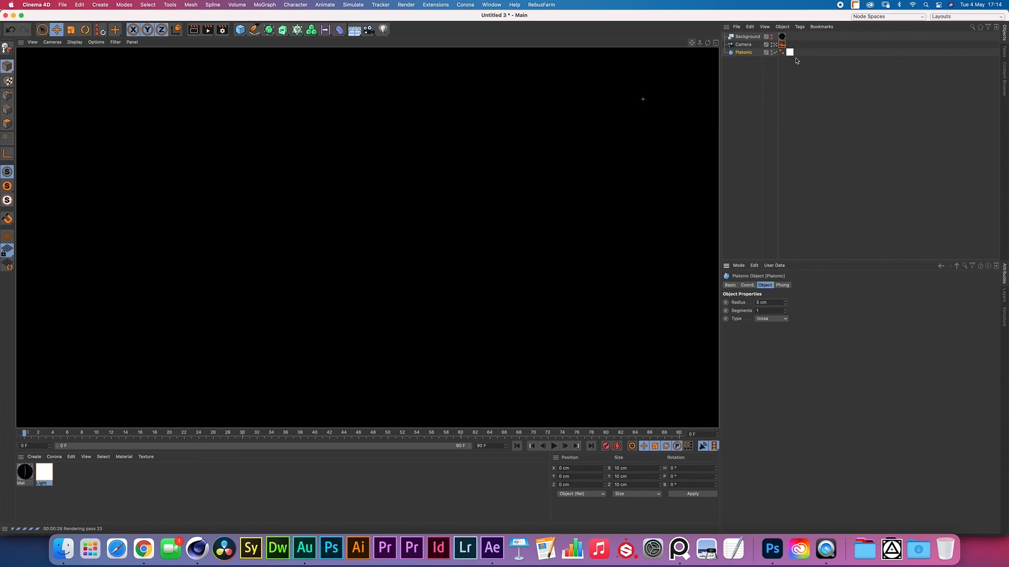
{"action": "left_click", "coordinate": [650, 107]}
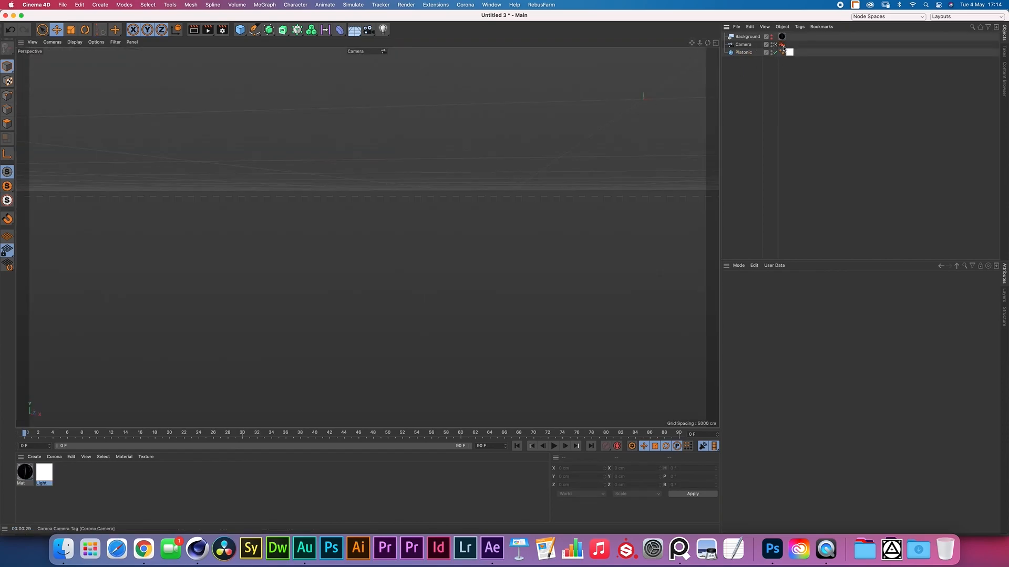
Step: Increase the glare intensity in the Corona Camera tag to 20
{"action": "left_click", "coordinate": [782, 45]}
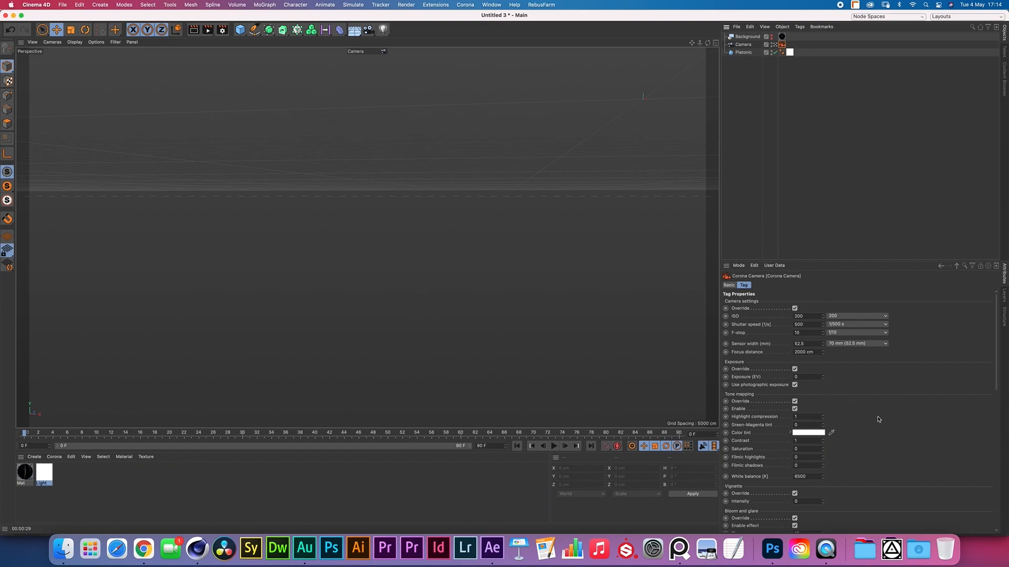
{"action": "scroll", "coordinate": [878, 419], "scroll_direction": "down", "scroll_amount": 10}
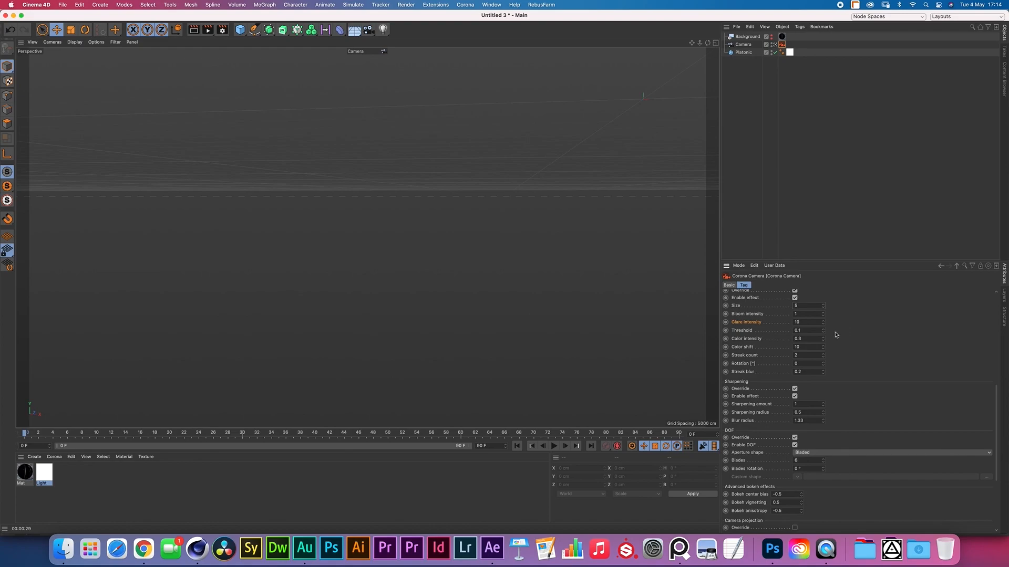
{"action": "left_click_drag", "start_coordinate": [808, 323], "coordinate": [749, 328]}
Step: Raise the Light material's emission intensity to 2000 and render the viewport to check the star
{"action": "double_click", "coordinate": [45, 475]}
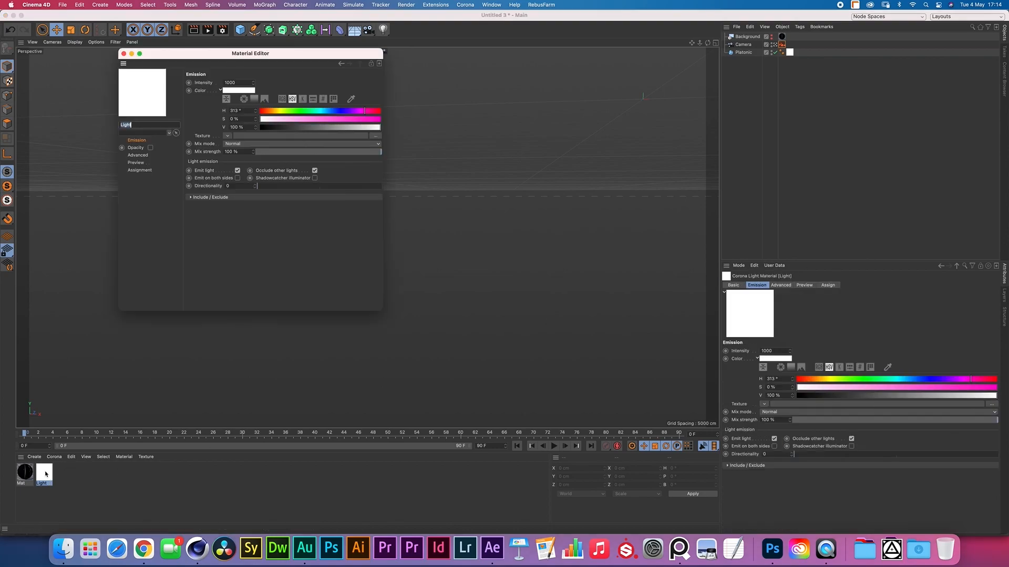
{"action": "left_click", "coordinate": [227, 83]}
{"action": "left_click", "coordinate": [123, 54]}
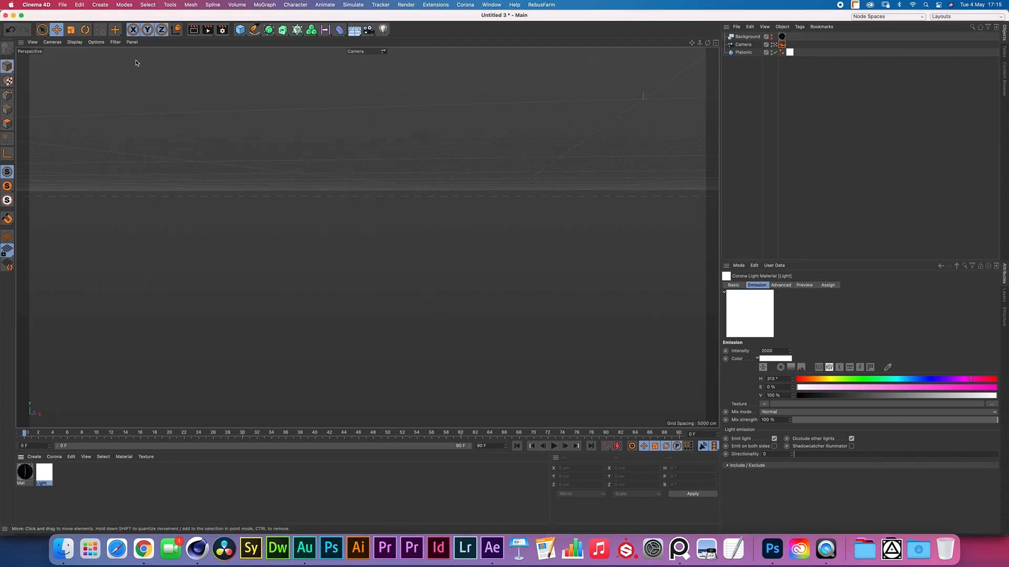
{"action": "left_click", "coordinate": [193, 30]}
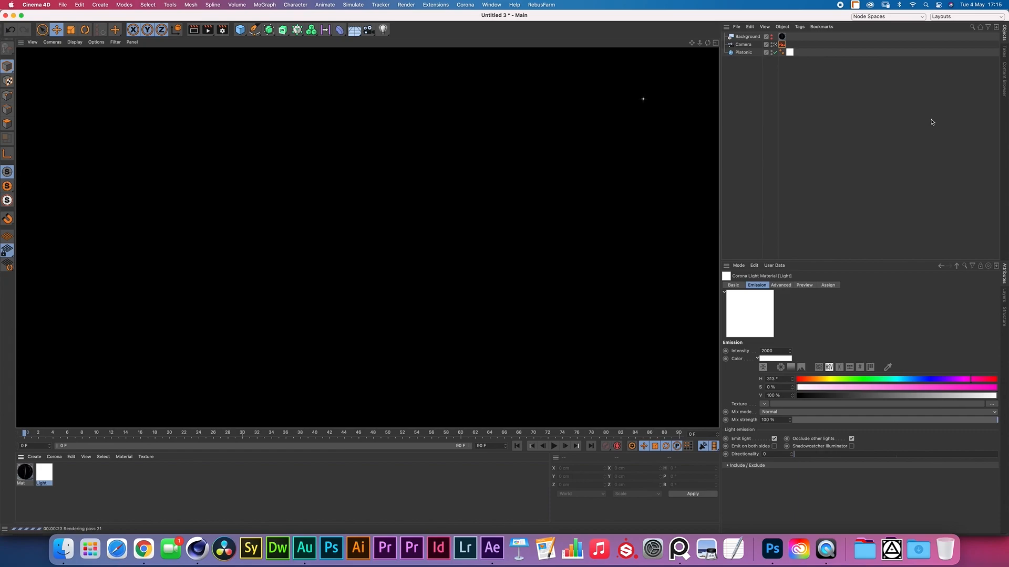
{"action": "left_click", "coordinate": [760, 94]}
Step: Lower the Corona Camera's bloom and glare threshold to 0.05
{"action": "left_click", "coordinate": [782, 45]}
{"action": "scroll", "coordinate": [875, 390], "scroll_direction": "down", "scroll_amount": 5}
{"action": "scroll", "coordinate": [875, 390], "scroll_direction": "down", "scroll_amount": 3}
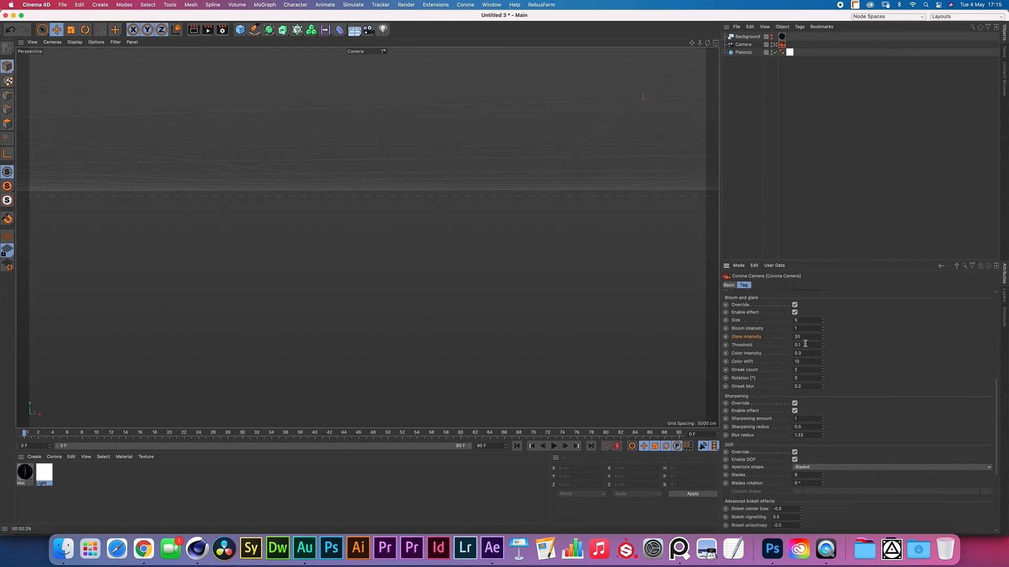
{"action": "left_click", "coordinate": [806, 345]}
{"action": "key", "text": "BackSpace"}
{"action": "type", "text": "05"}
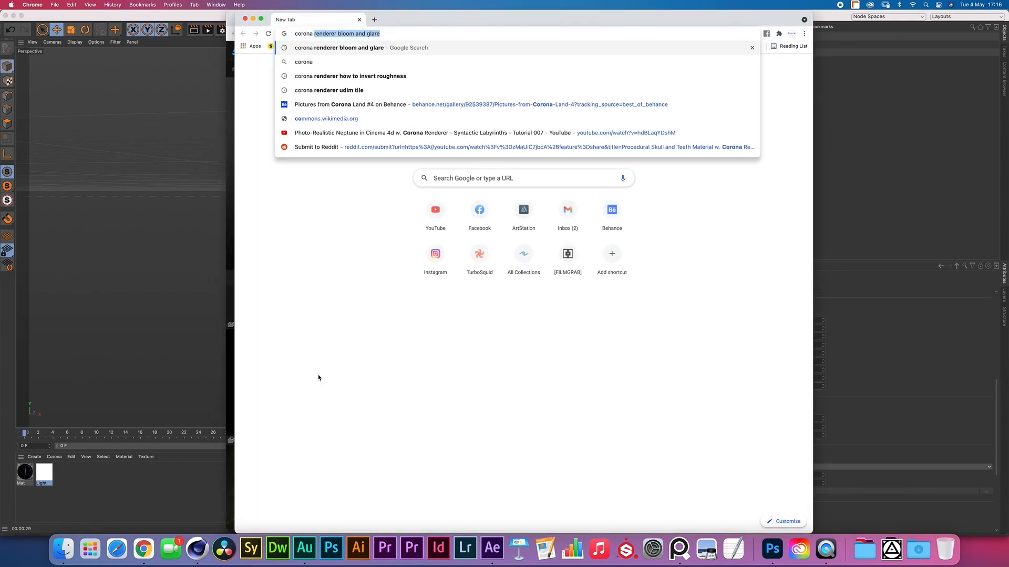
Step: Switch to Chrome and search the web for "corona renderer bloom and glare" to consult the help article
{"action": "key", "text": "Return"}
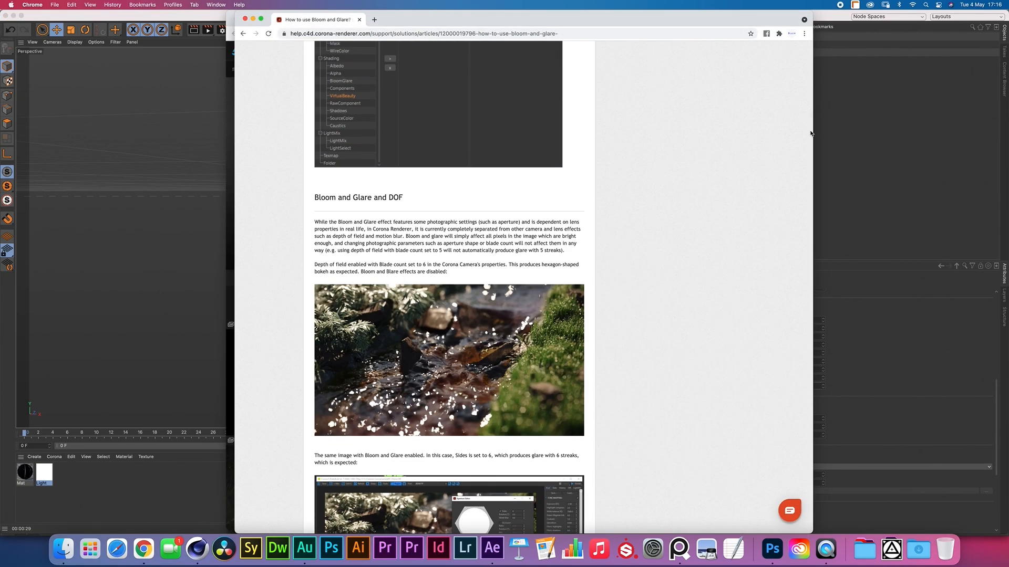
Step: Finish reading the bloom and glare article, return to Cinema 4D and set the render output width to 2048 pixels
{"action": "left_click_drag", "start_coordinate": [810, 366], "coordinate": [810, 415]}
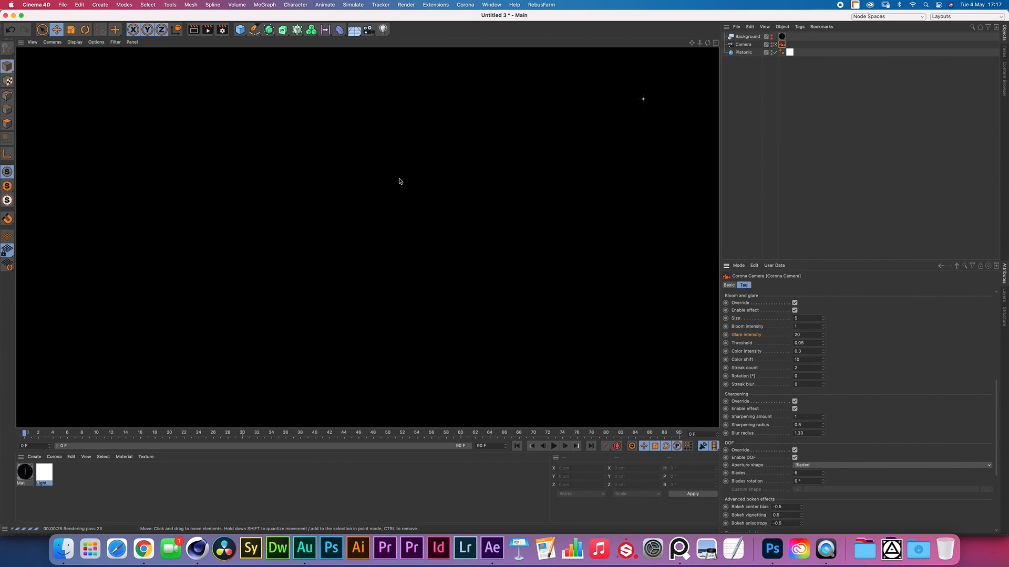
{"action": "left_click", "coordinate": [399, 182]}
{"action": "left_click", "coordinate": [223, 29]}
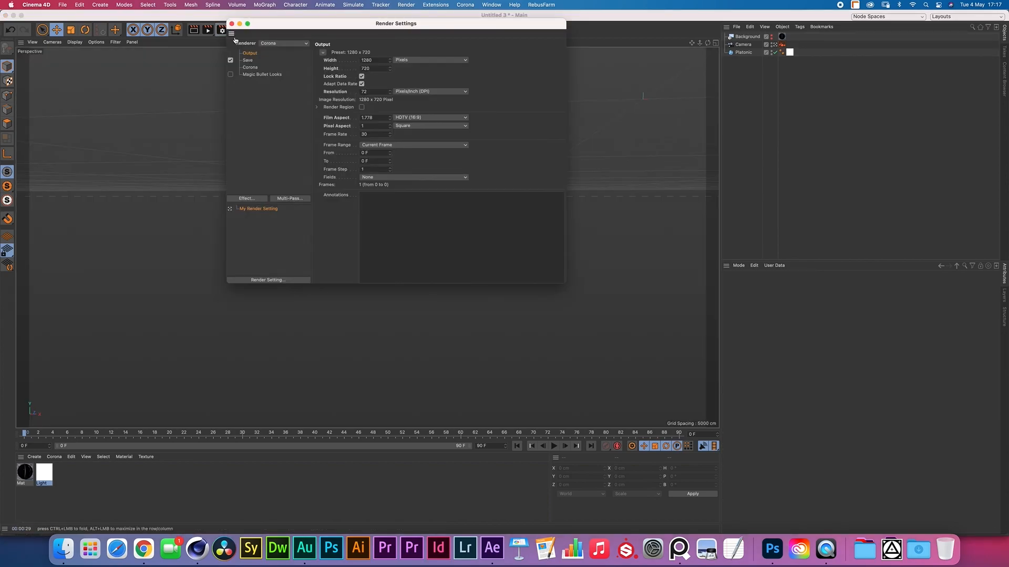
{"action": "left_click_drag", "start_coordinate": [310, 26], "coordinate": [321, 119]}
{"action": "left_click_drag", "start_coordinate": [386, 153], "coordinate": [293, 144]}
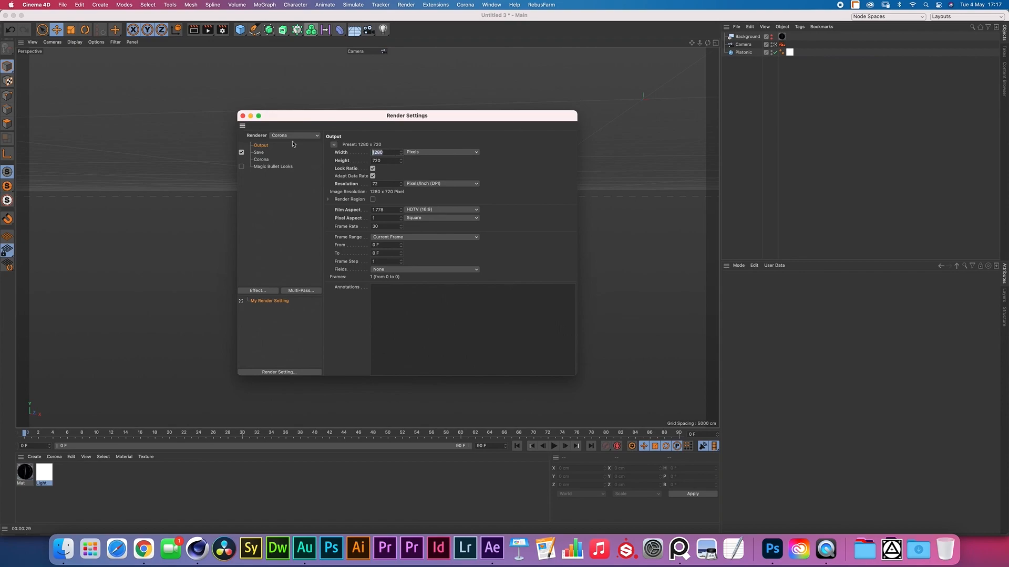
{"action": "type", "text": "2048"}
{"action": "key", "text": "Return"}
Step: Set the saved render's format to OpenEXR without an alpha channel and open the choice of its save location
{"action": "left_click", "coordinate": [259, 152]}
{"action": "left_click", "coordinate": [400, 168]}
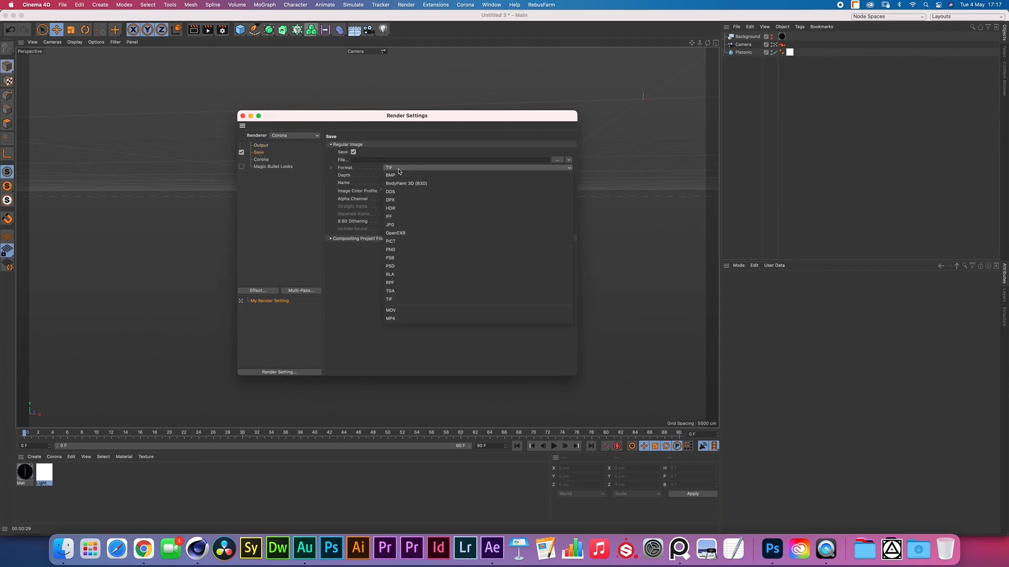
{"action": "left_click", "coordinate": [401, 234]}
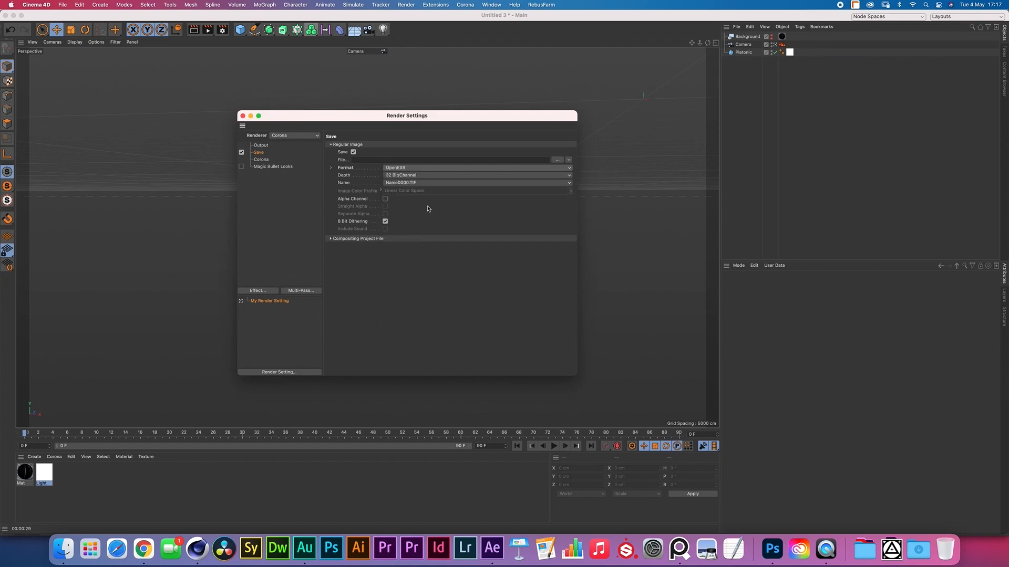
{"action": "left_click", "coordinate": [385, 199]}
{"action": "left_click", "coordinate": [385, 200]}
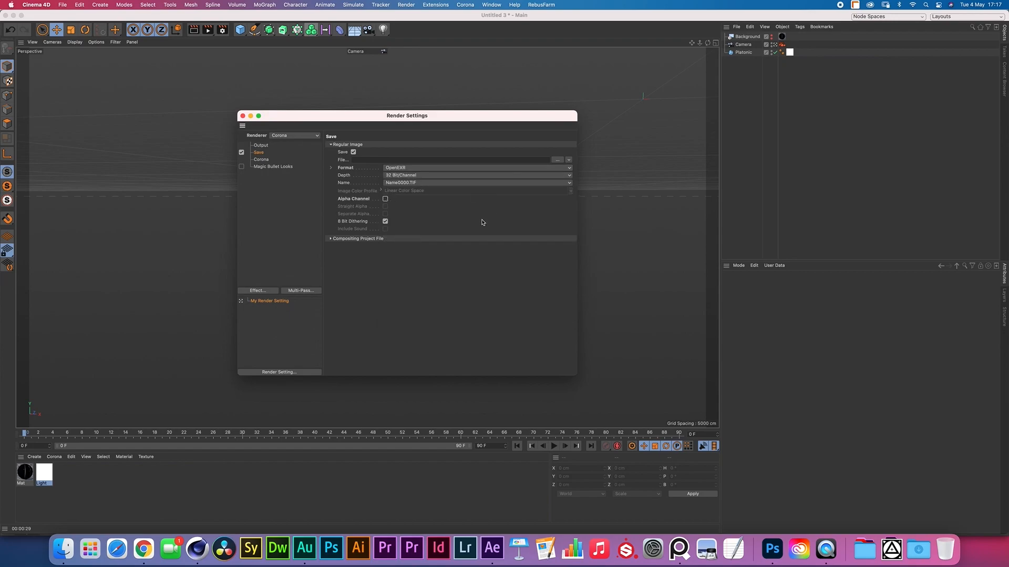
{"action": "left_click", "coordinate": [557, 160]}
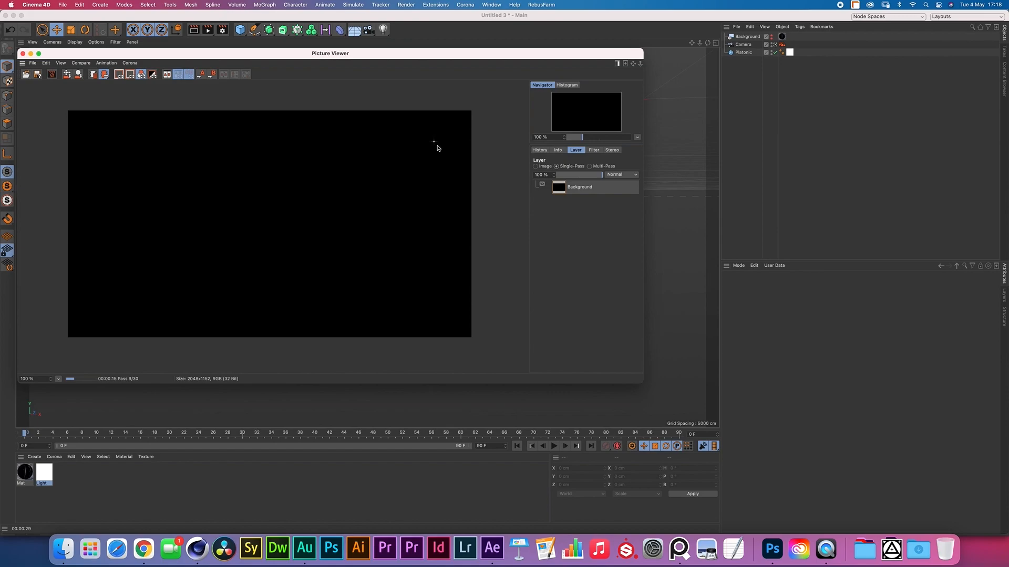
Step: Switch to After Effects, show the project's files and locate the Starfield Backplates folder in a new Finder window
{"action": "left_click", "coordinate": [493, 554]}
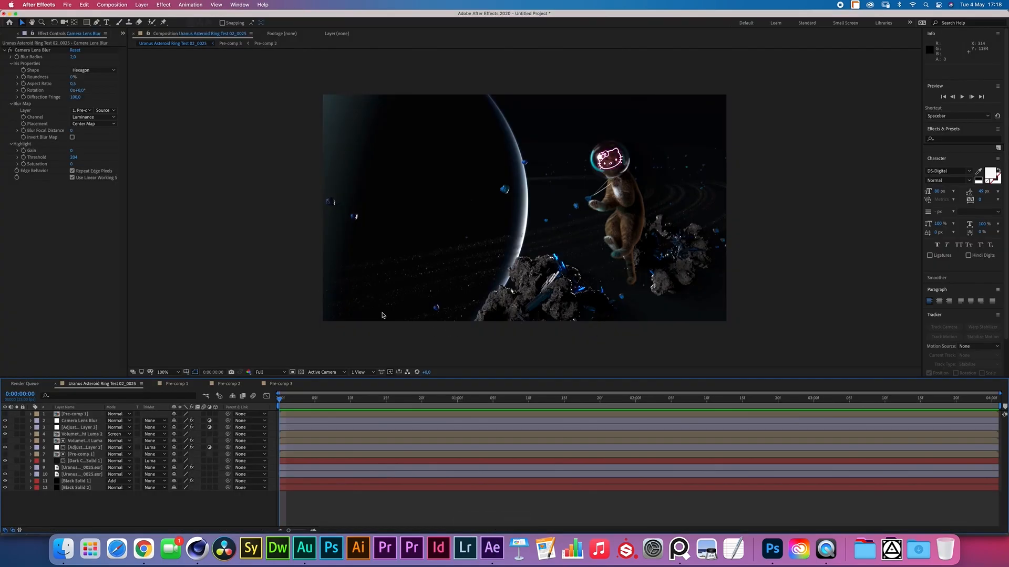
{"action": "left_click", "coordinate": [8, 34]}
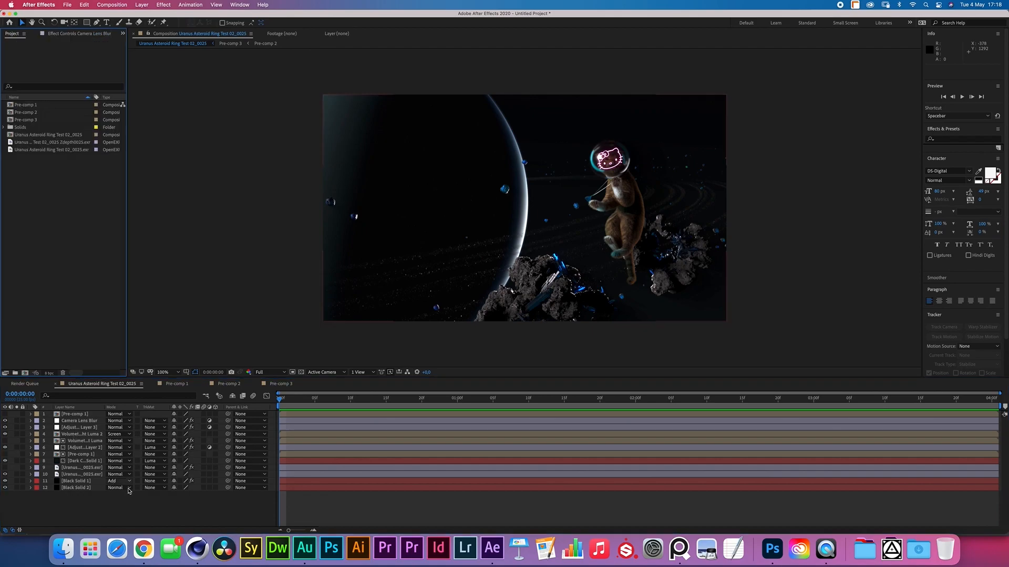
{"action": "left_click", "coordinate": [68, 551]}
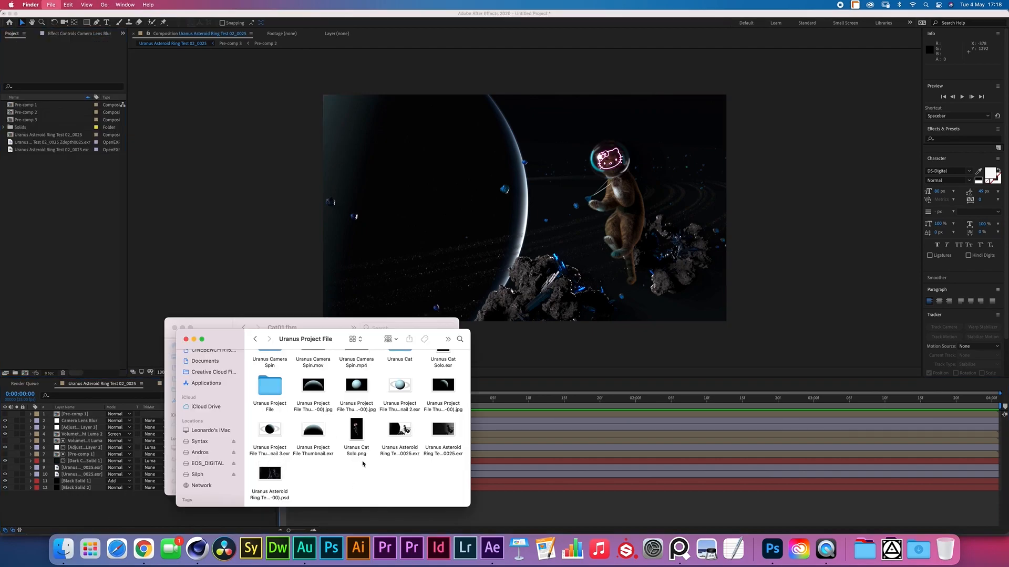
{"action": "key", "text": "super+n"}
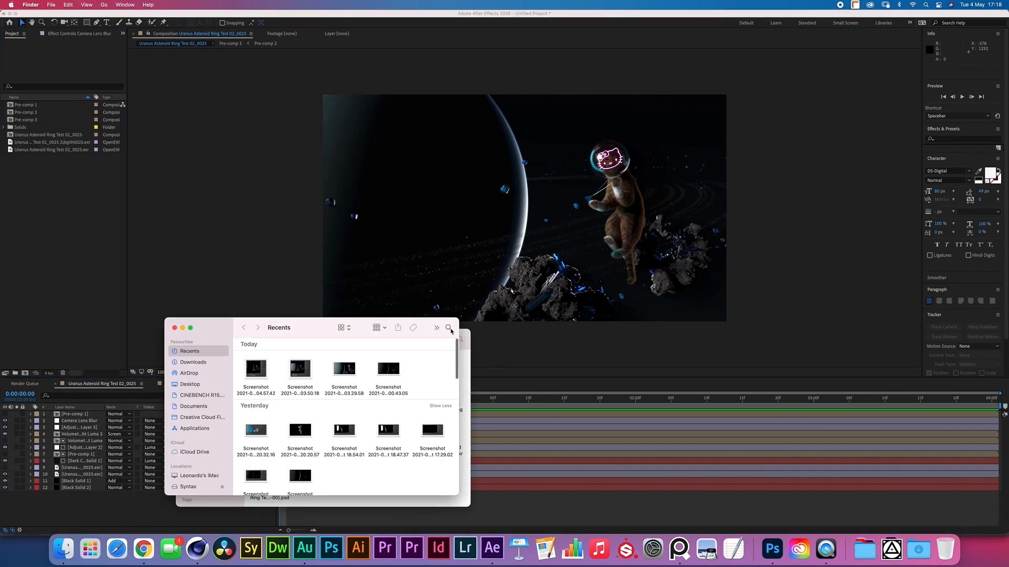
{"action": "left_click", "coordinate": [451, 330]}
{"action": "scroll", "coordinate": [330, 397], "scroll_direction": "down", "scroll_amount": 5}
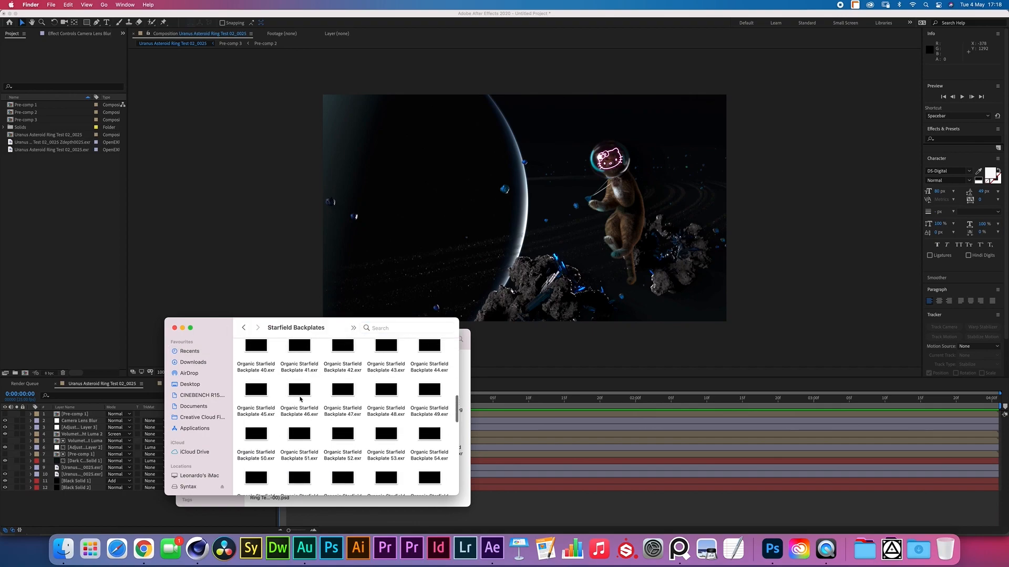
Step: Preview the Organic Starfield Backplate 46.exr file at large size in Finder
{"action": "left_click", "coordinate": [301, 399]}
{"action": "key", "text": "space"}
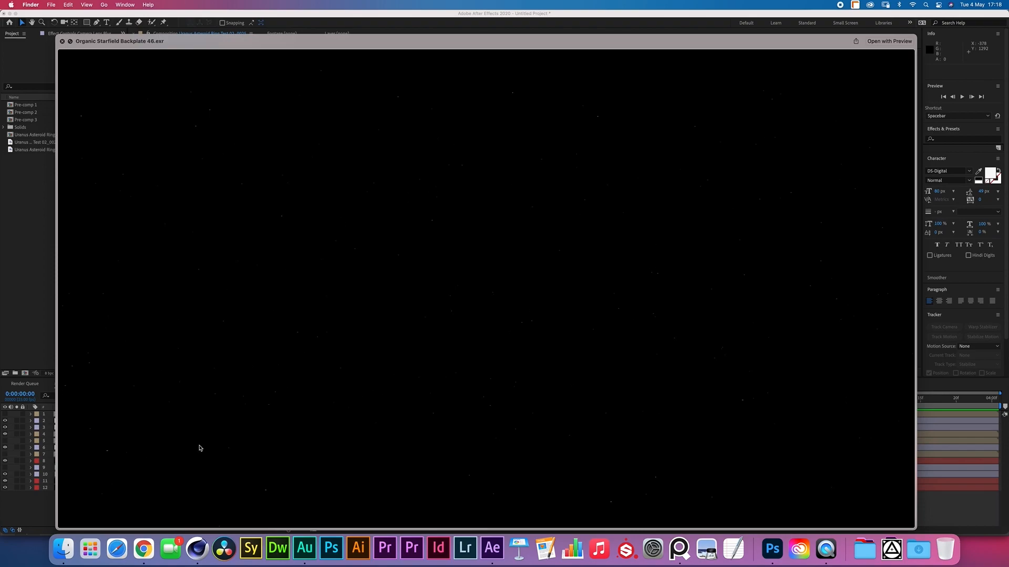
{"action": "key", "text": "space"}
Step: Switch to Chrome and find the 100 Organic Starfields Pack in the ArtStation store, reading its product description
{"action": "left_click", "coordinate": [144, 558]}
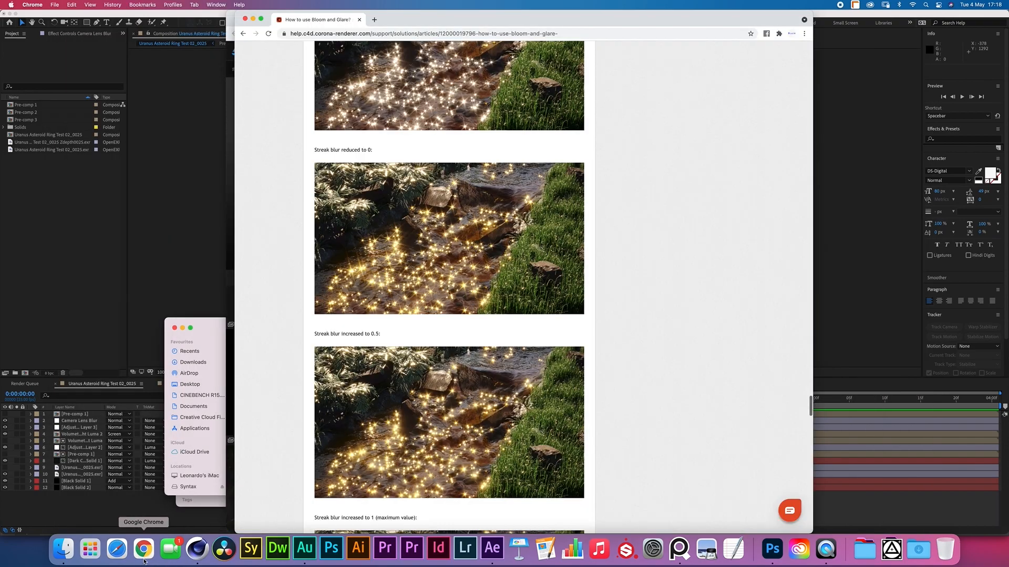
{"action": "left_click", "coordinate": [226, 367]}
{"action": "left_click", "coordinate": [378, 278]}
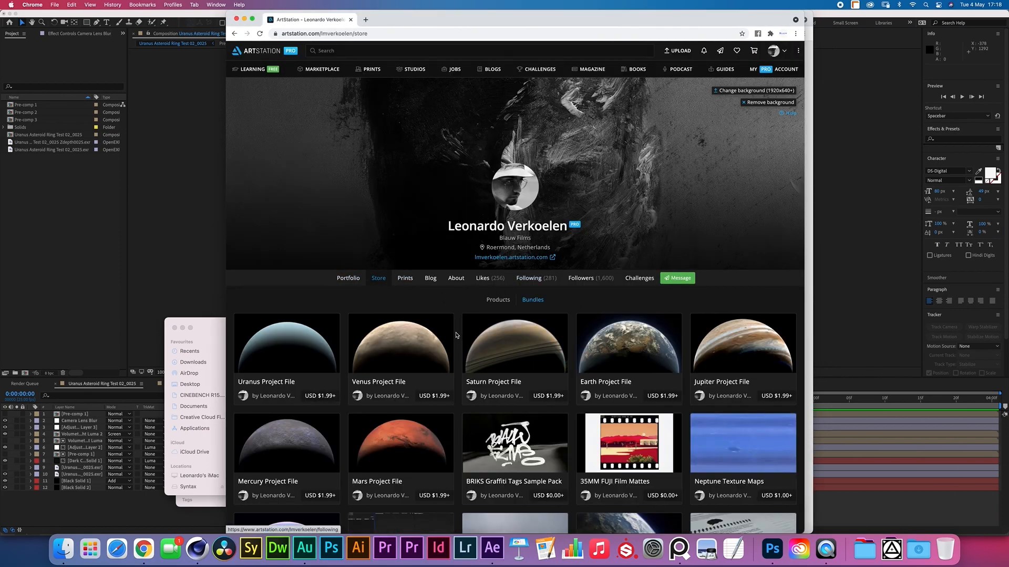
{"action": "scroll", "coordinate": [444, 386], "scroll_direction": "down", "scroll_amount": 1}
{"action": "scroll", "coordinate": [444, 385], "scroll_direction": "down", "scroll_amount": 1}
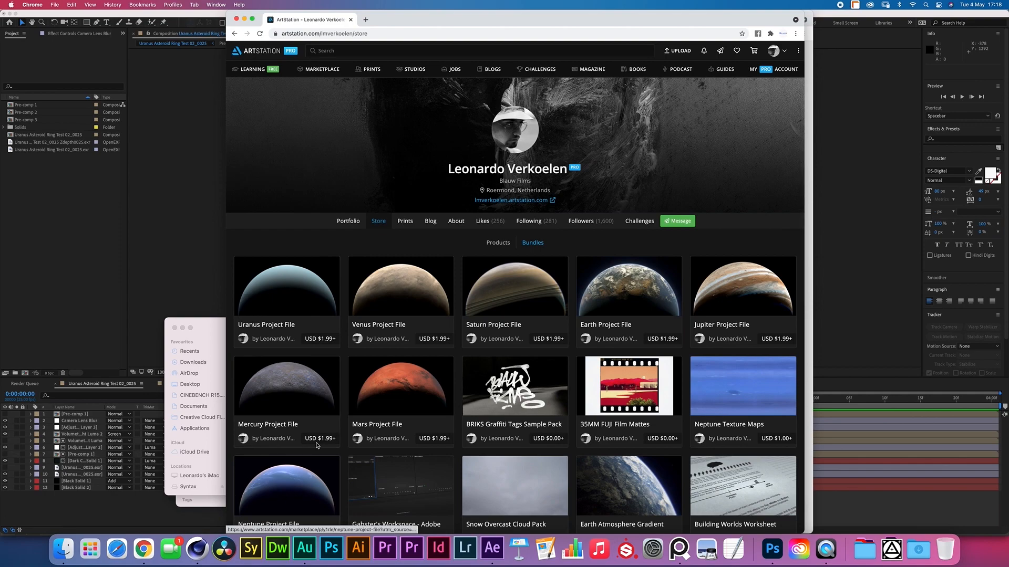
{"action": "scroll", "coordinate": [457, 399], "scroll_direction": "down", "scroll_amount": 3}
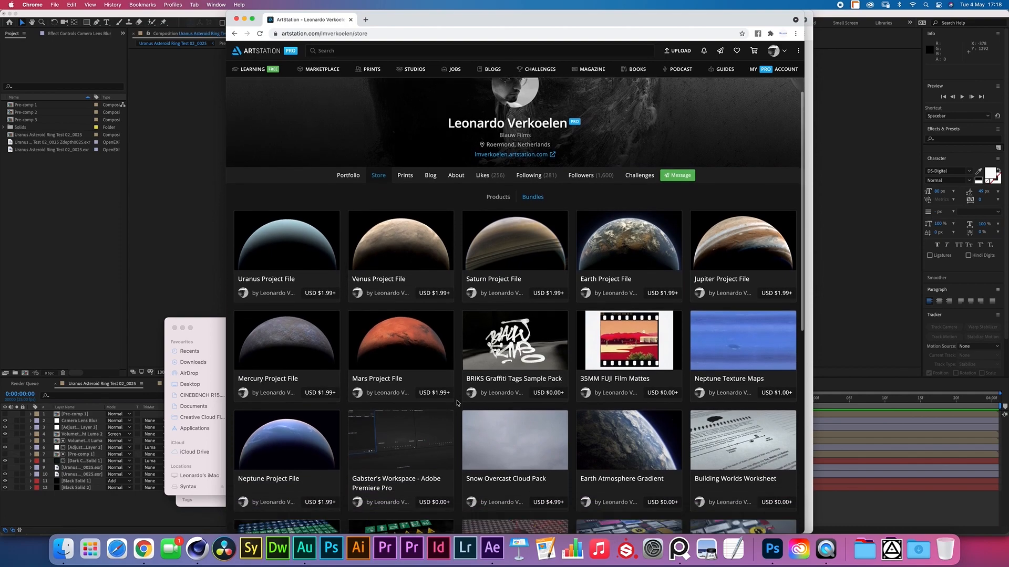
{"action": "scroll", "coordinate": [446, 347], "scroll_direction": "down", "scroll_amount": 4}
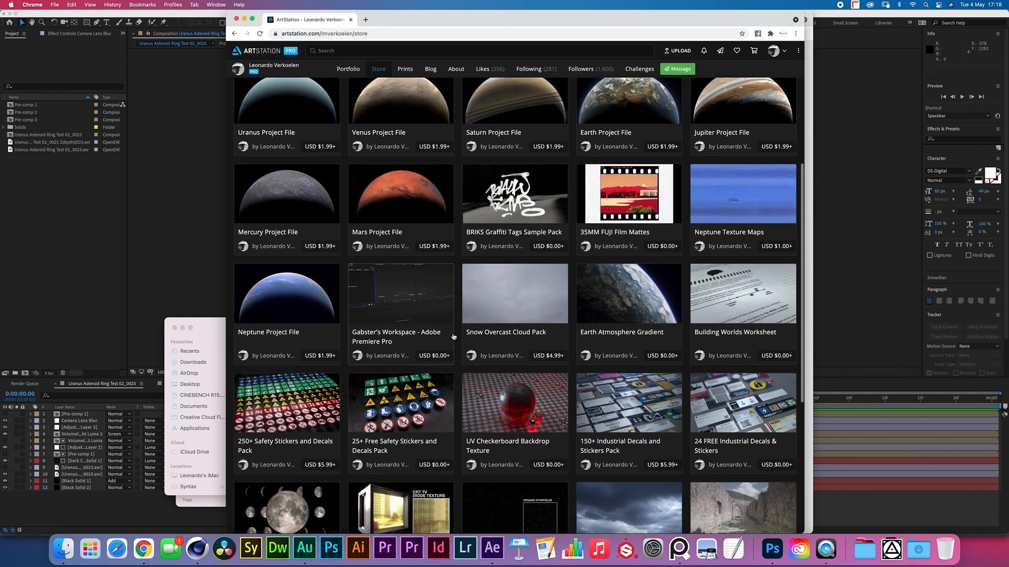
{"action": "scroll", "coordinate": [455, 347], "scroll_direction": "down", "scroll_amount": 8}
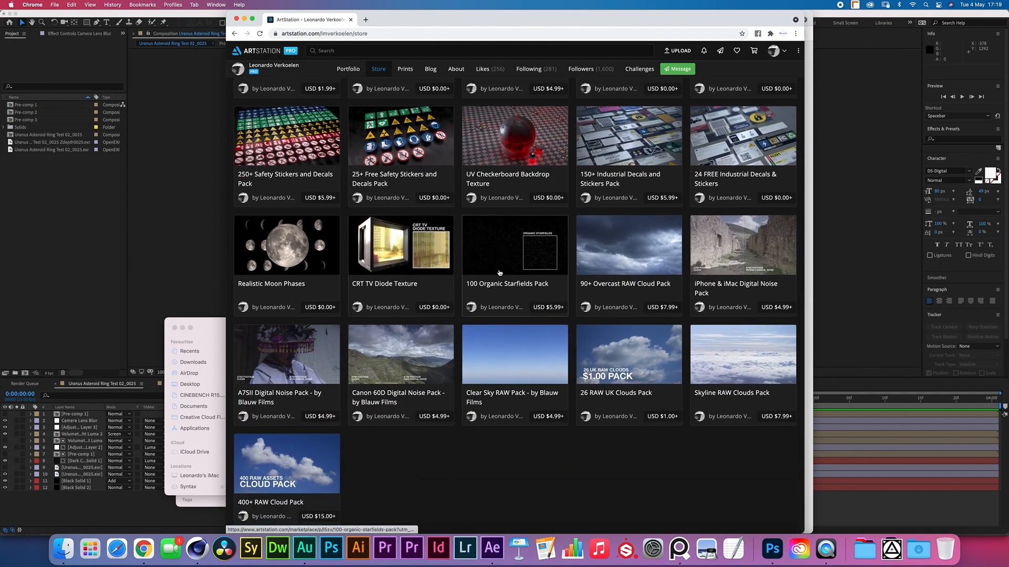
{"action": "left_click", "coordinate": [504, 266]}
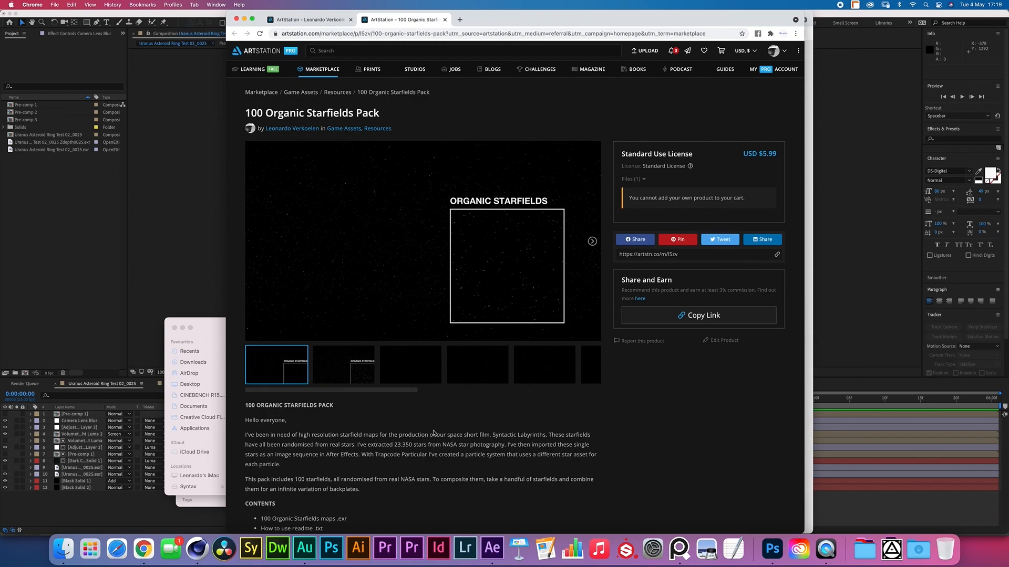
{"action": "double_click", "coordinate": [398, 445]}
{"action": "left_click", "coordinate": [242, 219]}
Step: Switch to Finder, browse the Single Stars Sequence folder and preview Single Stars 37.png before returning to the Starfield Plates folder
{"action": "left_click", "coordinate": [208, 328]}
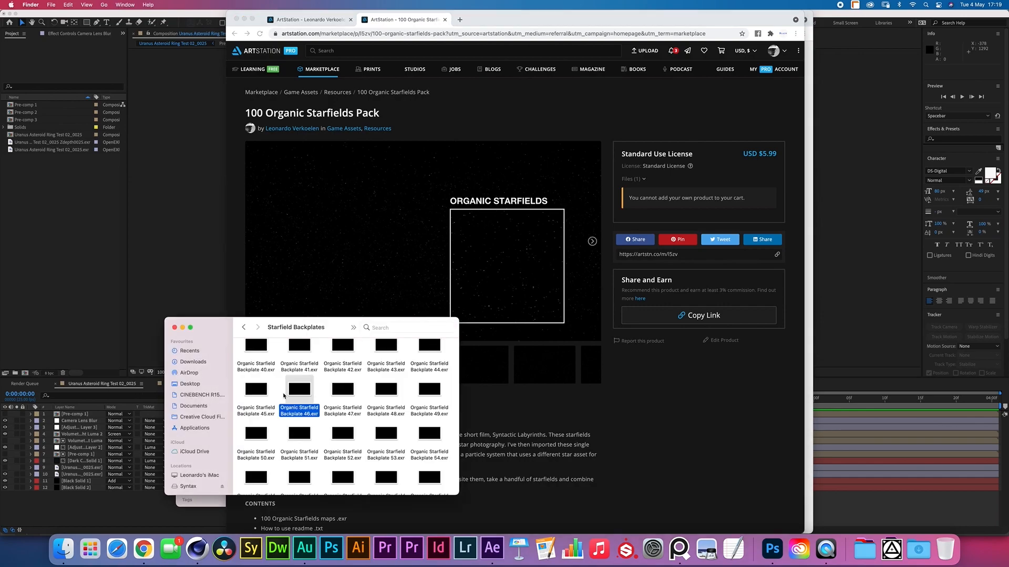
{"action": "left_click", "coordinate": [243, 327]}
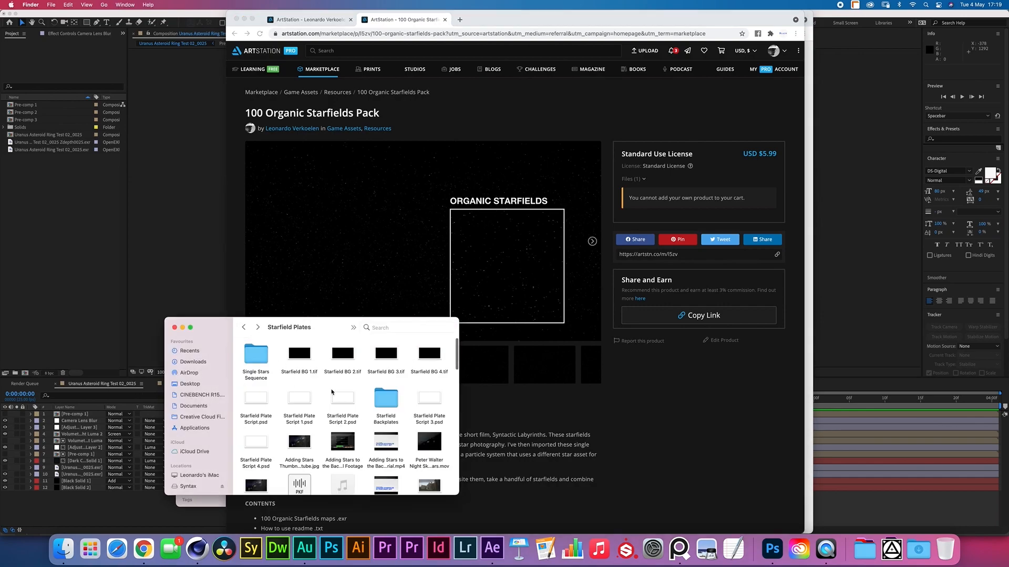
{"action": "double_click", "coordinate": [255, 351]}
{"action": "scroll", "coordinate": [275, 380], "scroll_direction": "down", "scroll_amount": 5}
{"action": "left_click", "coordinate": [257, 372]}
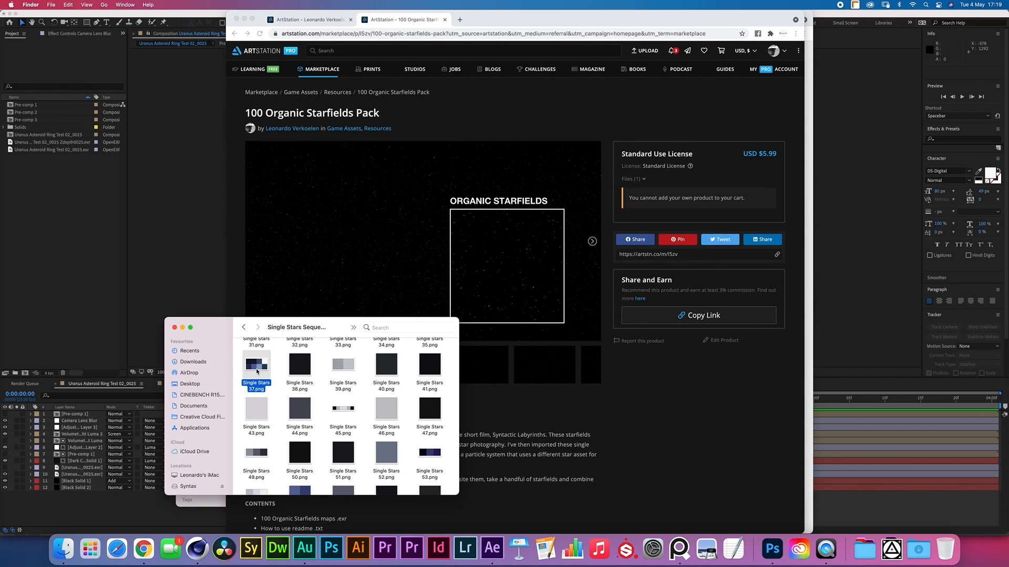
{"action": "key", "text": "space"}
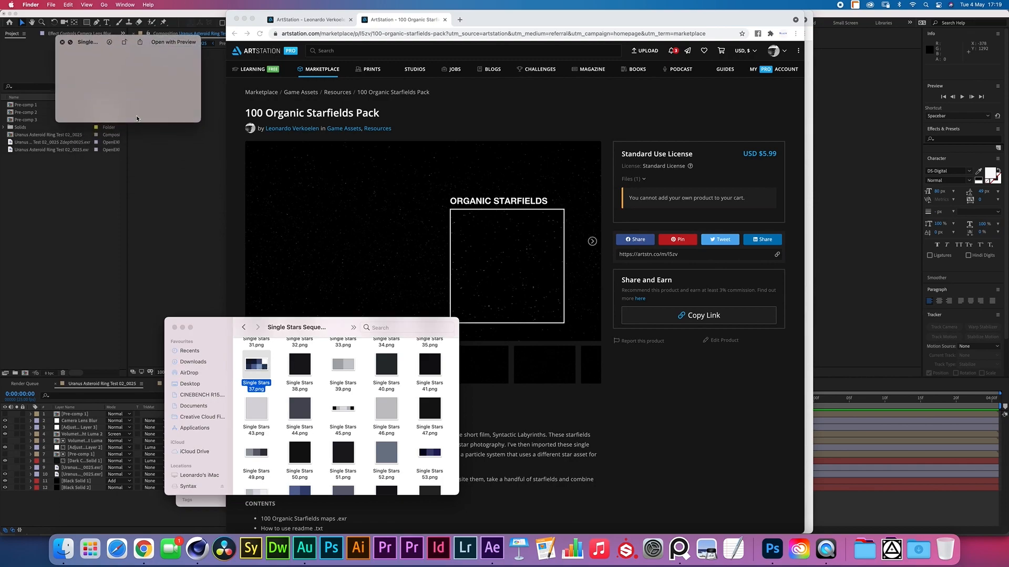
{"action": "key", "text": "space"}
{"action": "left_click", "coordinate": [326, 369]}
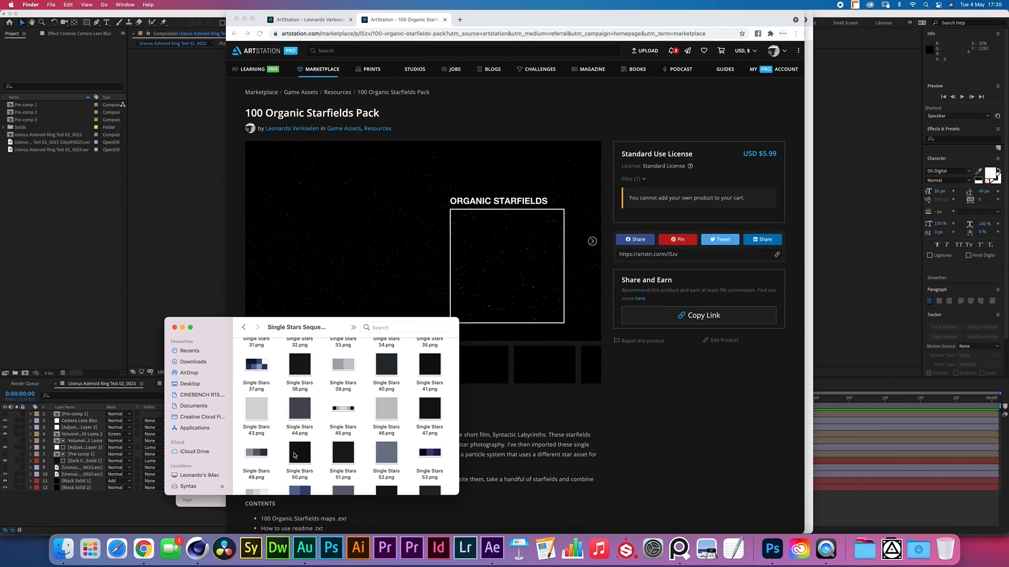
{"action": "left_click", "coordinate": [246, 329]}
Step: Revisit the ArtStation store and 100 Organic Starfields Pack pages in Chrome and return to After Effects
{"action": "left_click", "coordinate": [316, 363]}
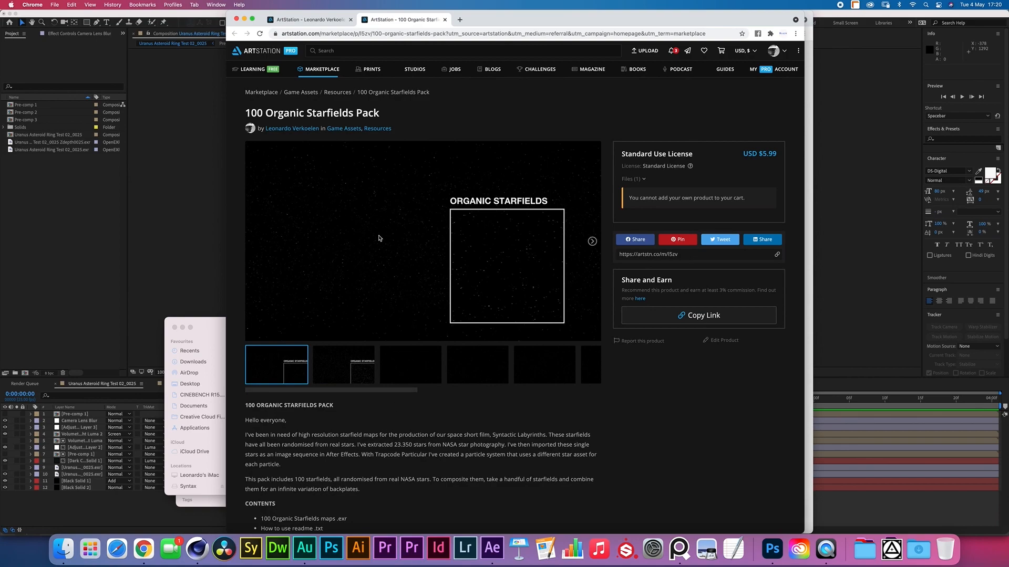
{"action": "left_click", "coordinate": [310, 19]}
{"action": "left_click", "coordinate": [399, 20]}
{"action": "left_click", "coordinate": [164, 443]}
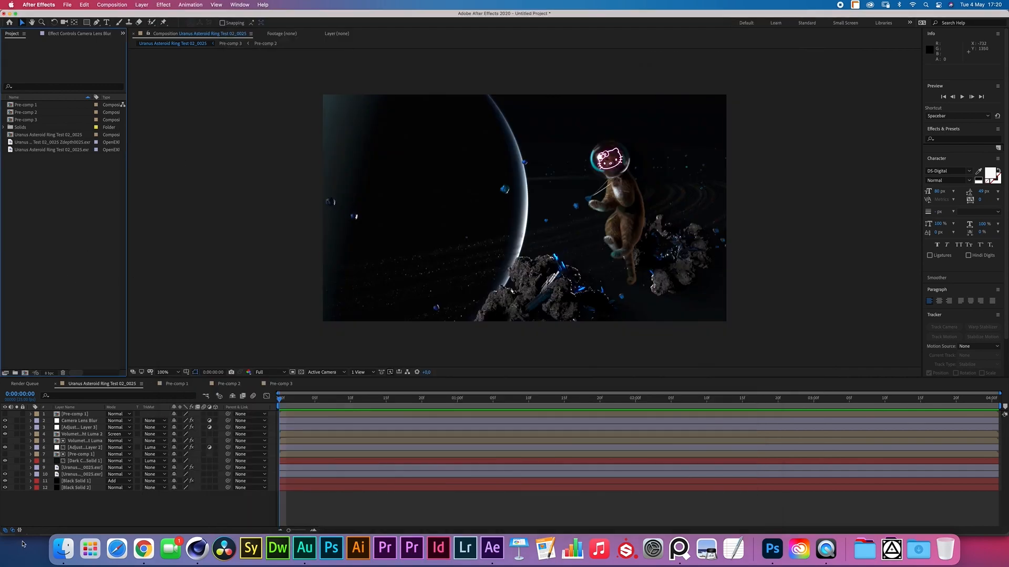
Step: Import Organic Starfield Backplates 20 to 29 from the Starfield Backplates folder and add them to the composition below Black Solid 1
{"action": "left_click", "coordinate": [63, 549]}
{"action": "double_click", "coordinate": [383, 396]}
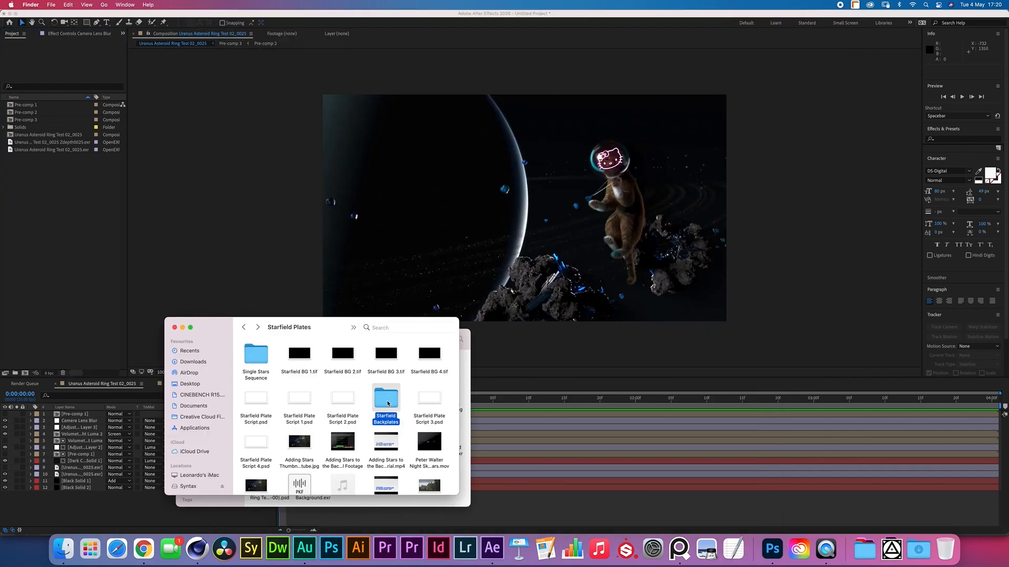
{"action": "scroll", "coordinate": [273, 376], "scroll_direction": "up", "scroll_amount": 5}
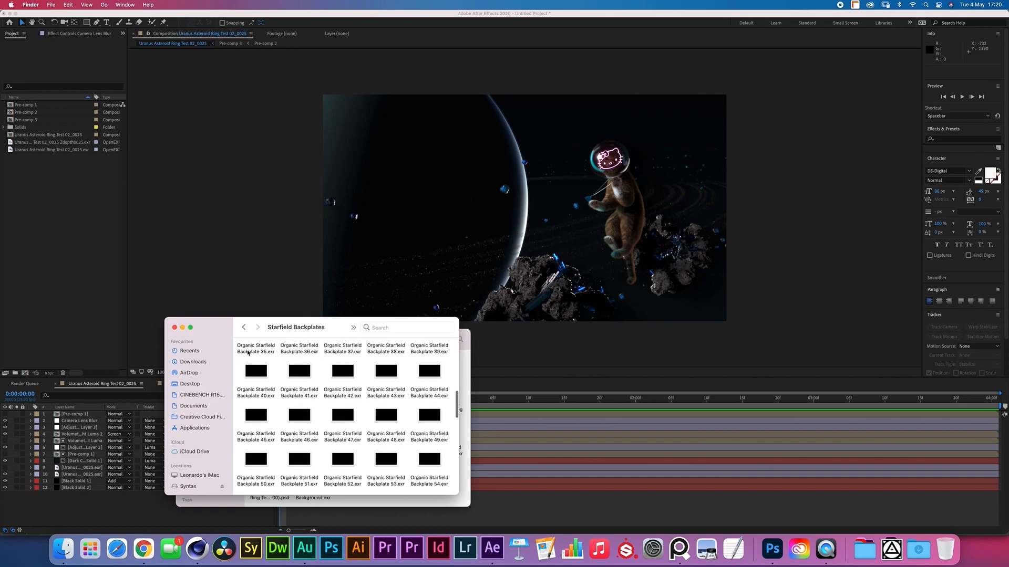
{"action": "left_click_drag", "start_coordinate": [238, 377], "coordinate": [69, 204]}
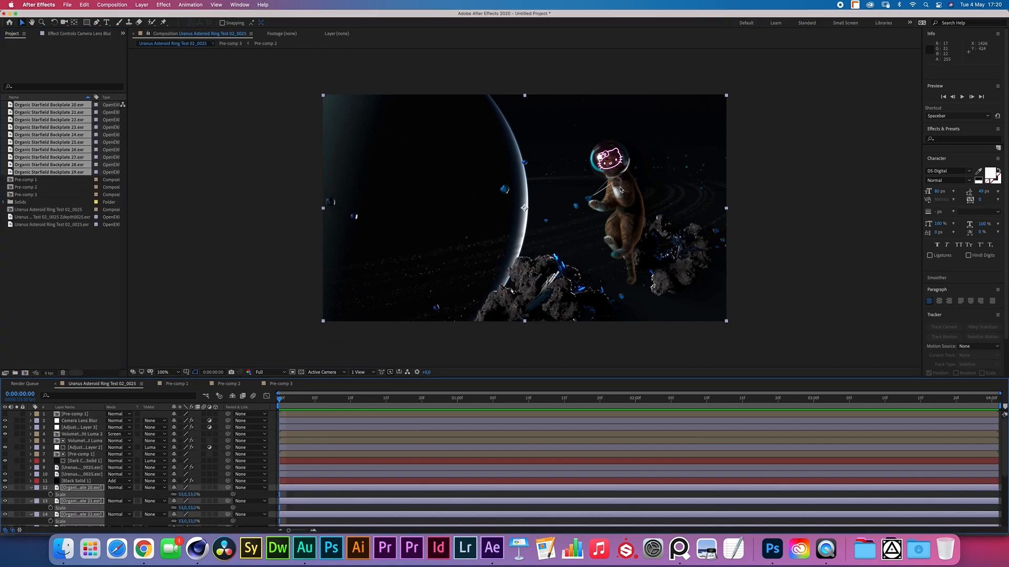
Step: Set the starfield backplate layers' blending mode to Add and delete layers 20 to 25, keeping 26 to 29
{"action": "left_click", "coordinate": [117, 488]}
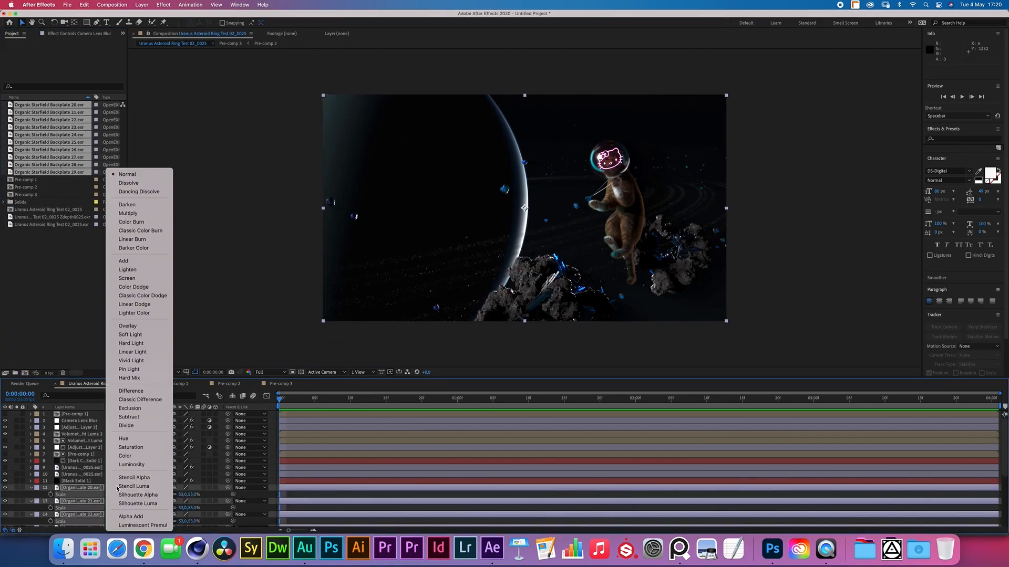
{"action": "left_click", "coordinate": [123, 262]}
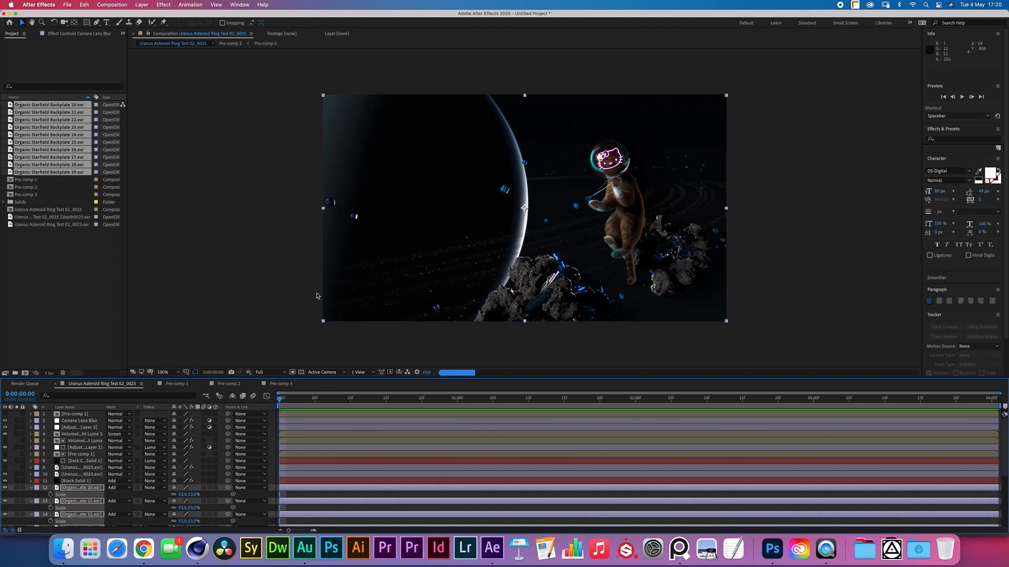
{"action": "left_click", "coordinate": [31, 488]}
{"action": "key", "text": "Delete"}
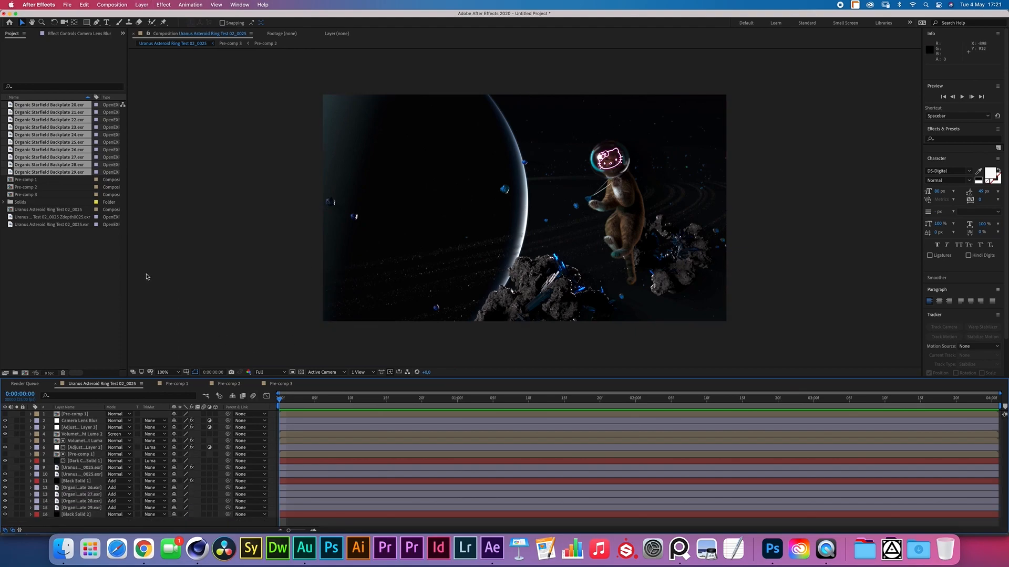
Step: Switch to Cinema 4D and close the rendered star's Picture Viewer window
{"action": "left_click", "coordinate": [197, 549]}
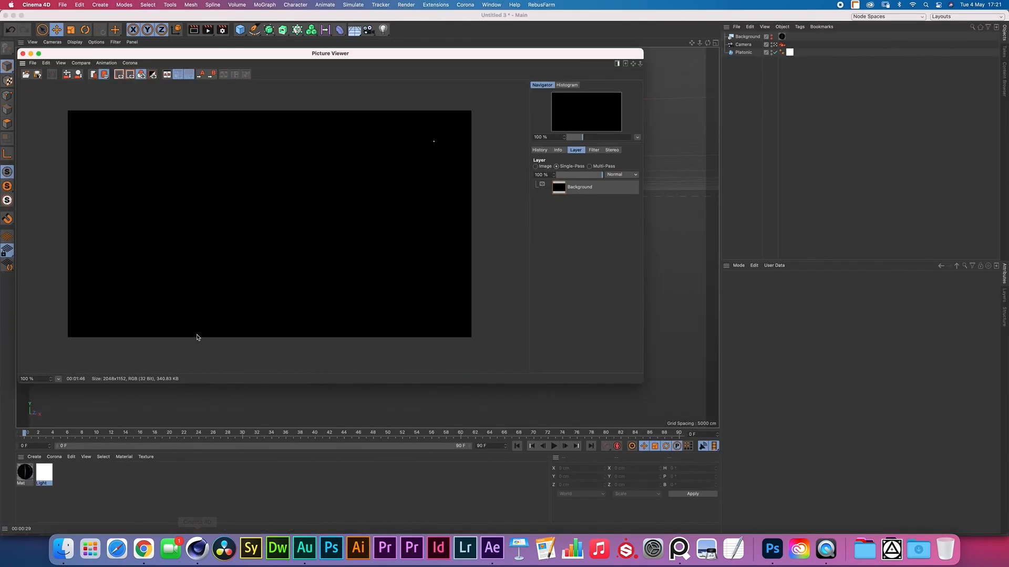
{"action": "left_click", "coordinate": [23, 54]}
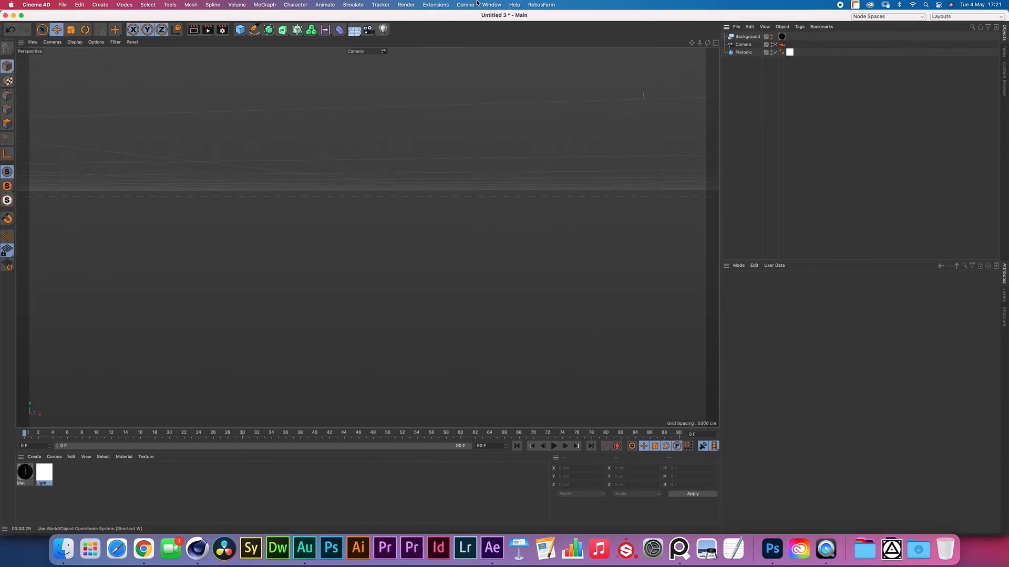
Step: Bring up the Uranus Cat.c4d project and inspect the shutter speed in Camera.5's Corona Camera tag
{"action": "left_click", "coordinate": [491, 5]}
{"action": "left_click", "coordinate": [509, 275]}
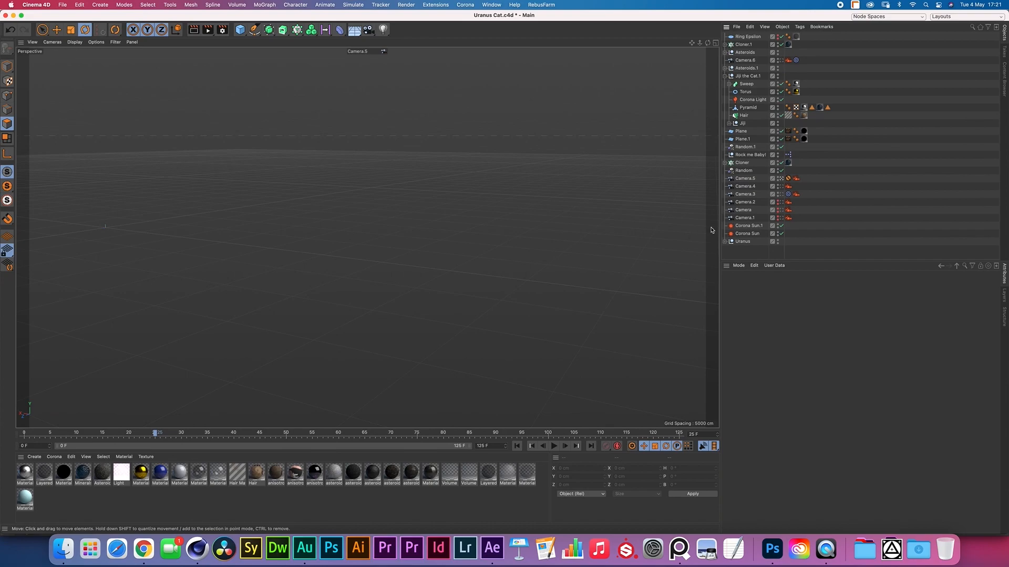
{"action": "left_click", "coordinate": [796, 178]}
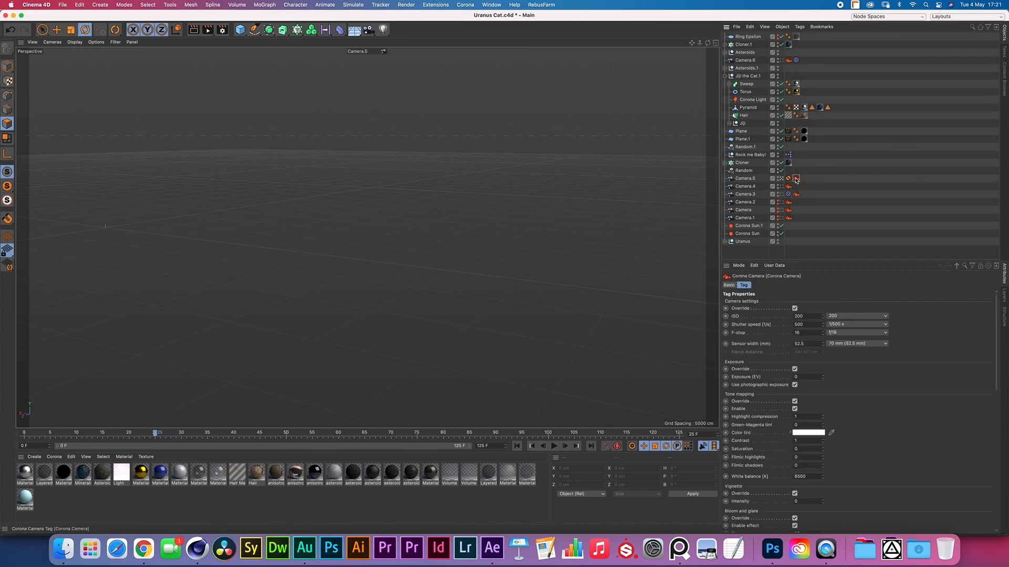
{"action": "left_click", "coordinate": [802, 326]}
Step: Return to After Effects and add an adjustment layer directly above the Organic Starfield Backplate 26 layer
{"action": "left_click", "coordinate": [496, 553]}
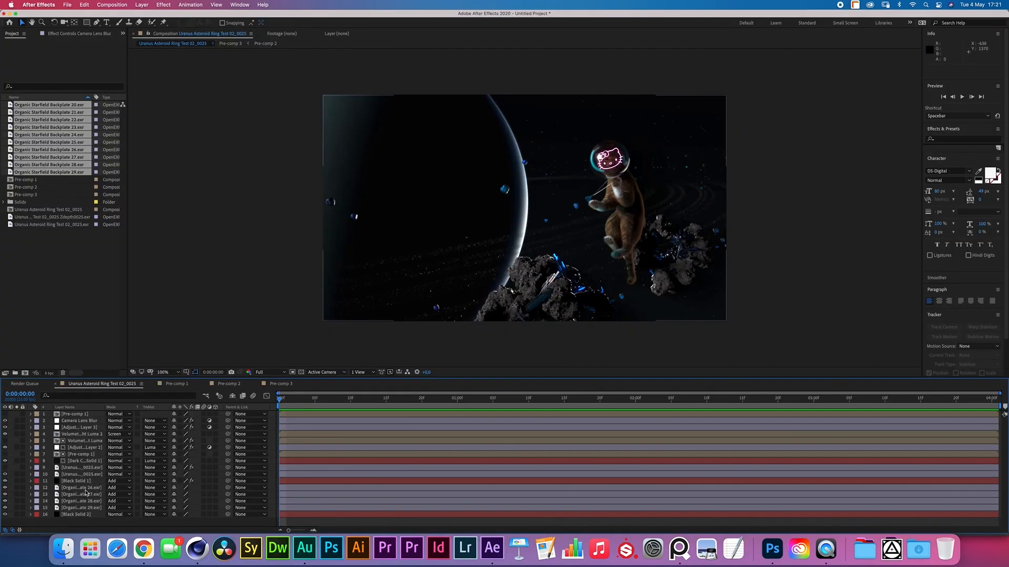
{"action": "left_click", "coordinate": [82, 516]}
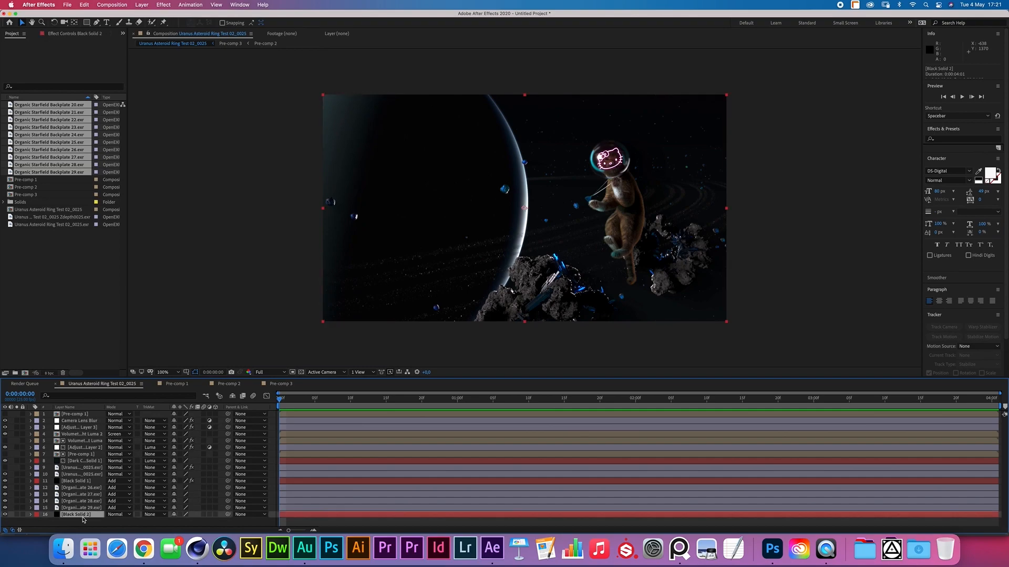
{"action": "left_click", "coordinate": [82, 487]}
{"action": "left_click", "coordinate": [147, 4]}
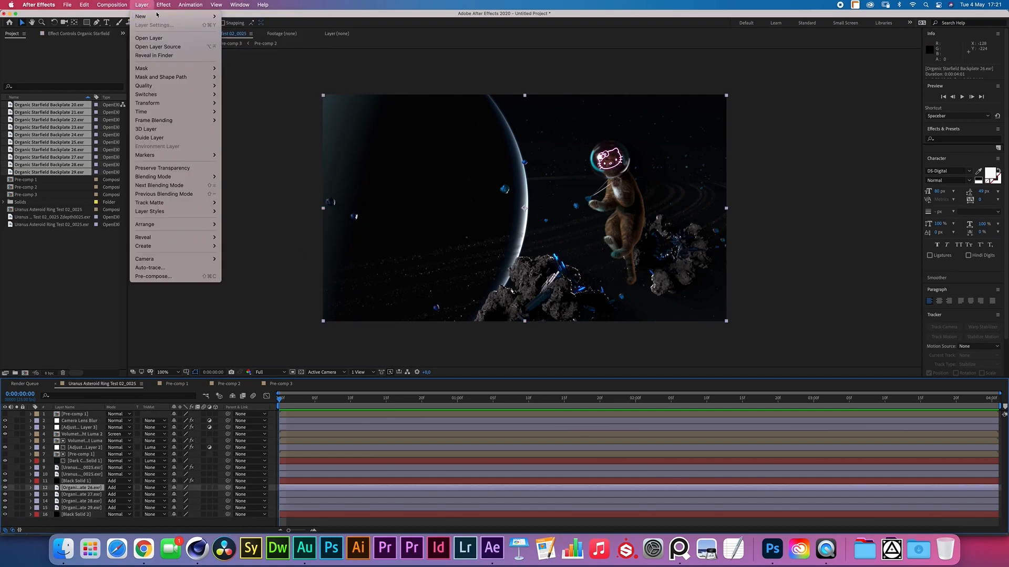
{"action": "mouse_move", "coordinate": [205, 16]}
{"action": "left_click", "coordinate": [252, 72]}
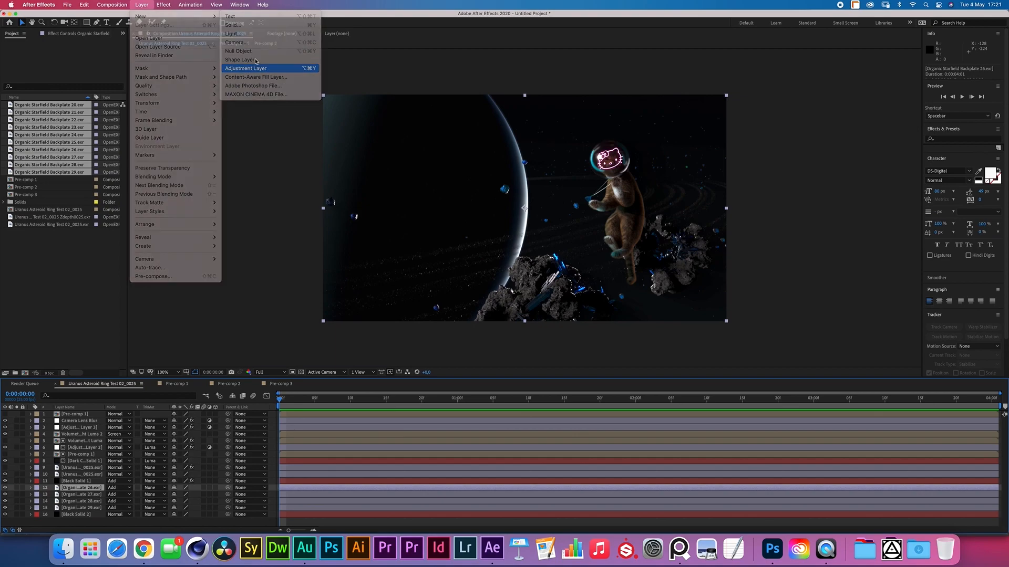
Step: Apply the Exposure effect to the new adjustment layer and lower its Gamma Correction
{"action": "left_click", "coordinate": [163, 4]}
{"action": "mouse_move", "coordinate": [197, 99]}
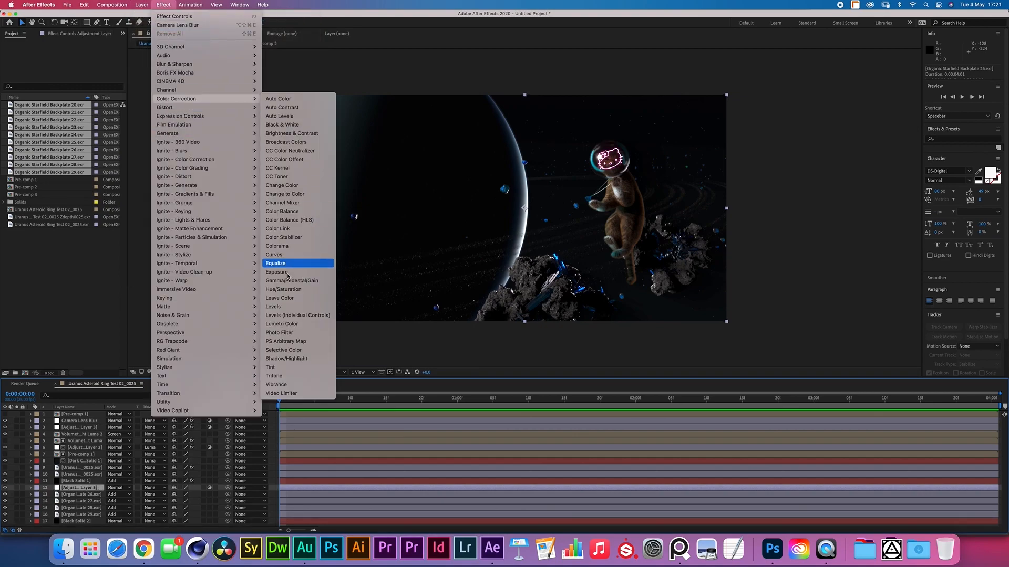
{"action": "left_click", "coordinate": [277, 272]}
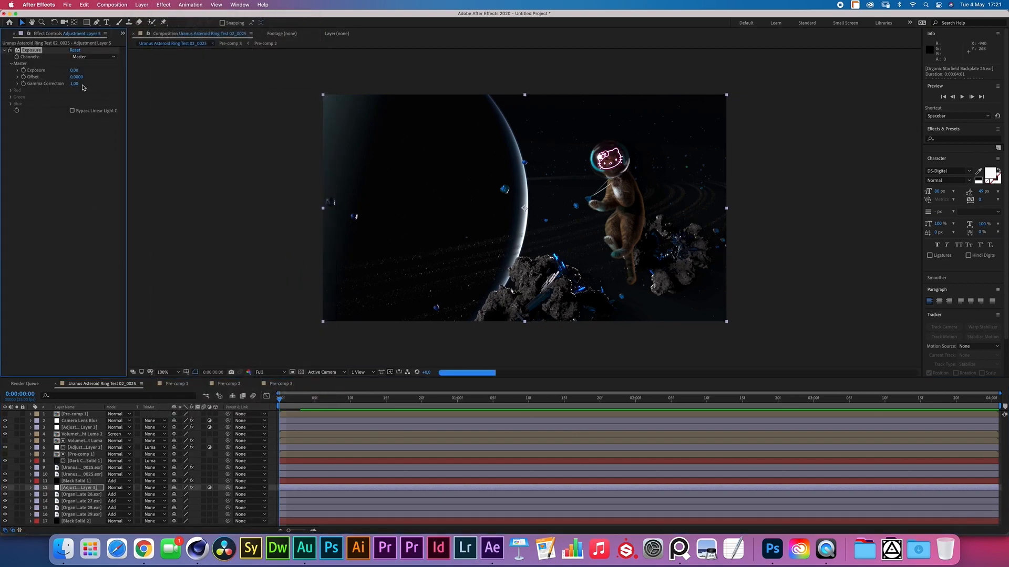
{"action": "left_click_drag", "start_coordinate": [73, 83], "coordinate": [56, 83]}
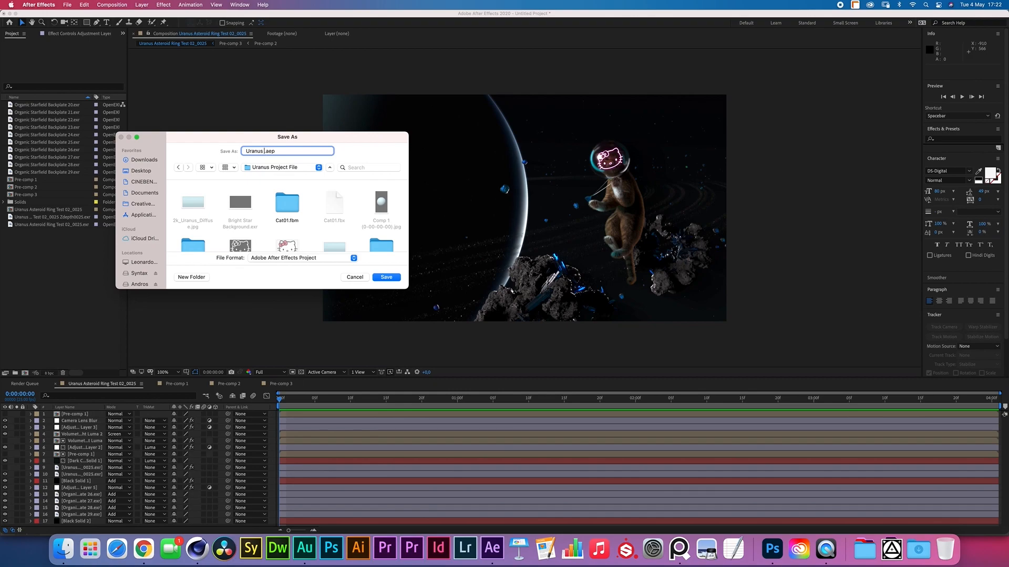
Step: Save the project as Uranus Cat.aep in the Uranus Project File folder
{"action": "type", "text": "Cat"}
{"action": "key", "text": "Return"}
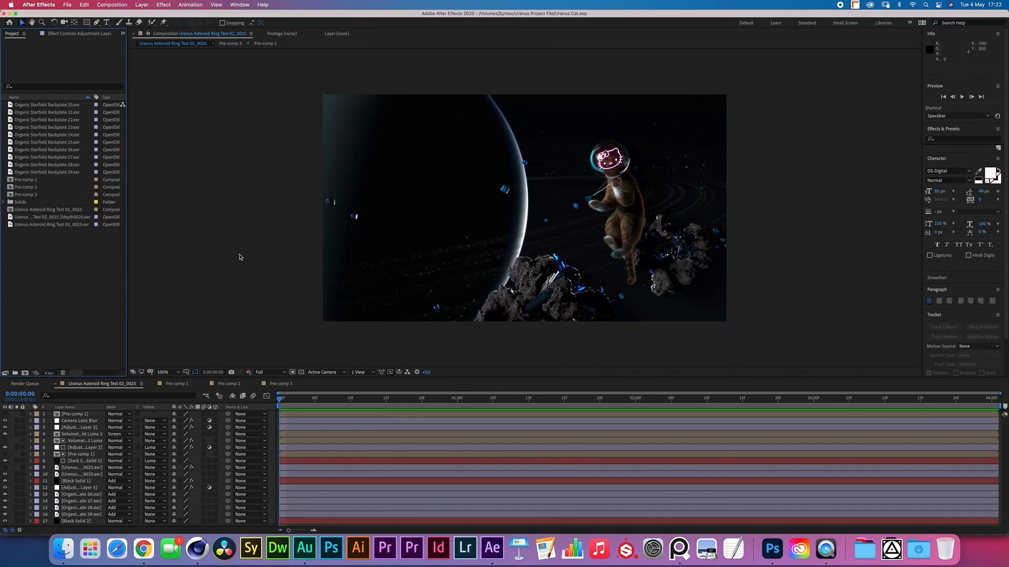
Step: Check the Mac's system overview in About This Mac and close it
{"action": "left_click", "coordinate": [12, 5]}
{"action": "left_click", "coordinate": [19, 14]}
{"action": "left_click", "coordinate": [12, 6]}
{"action": "left_click", "coordinate": [24, 16]}
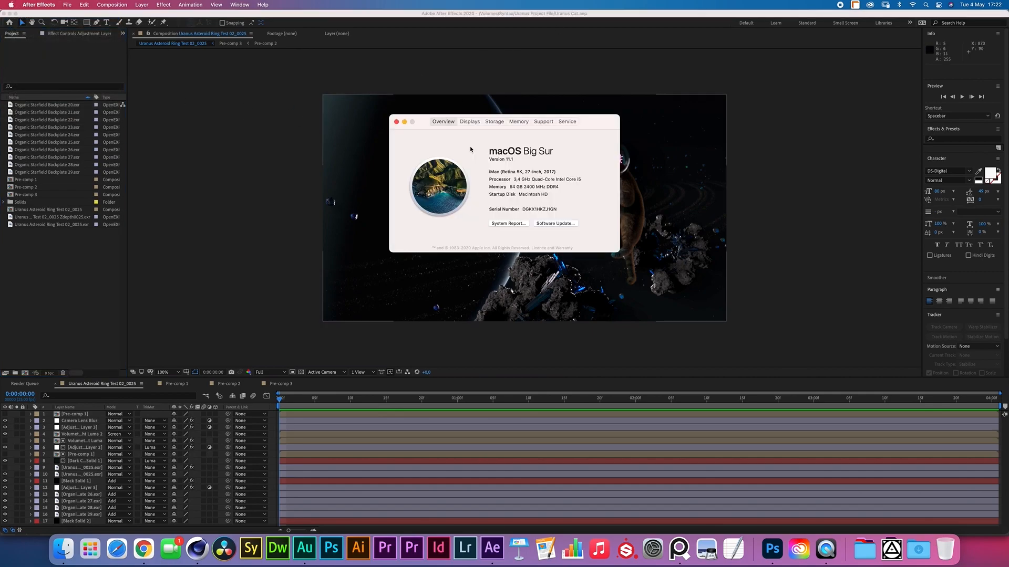
{"action": "left_click", "coordinate": [397, 122]}
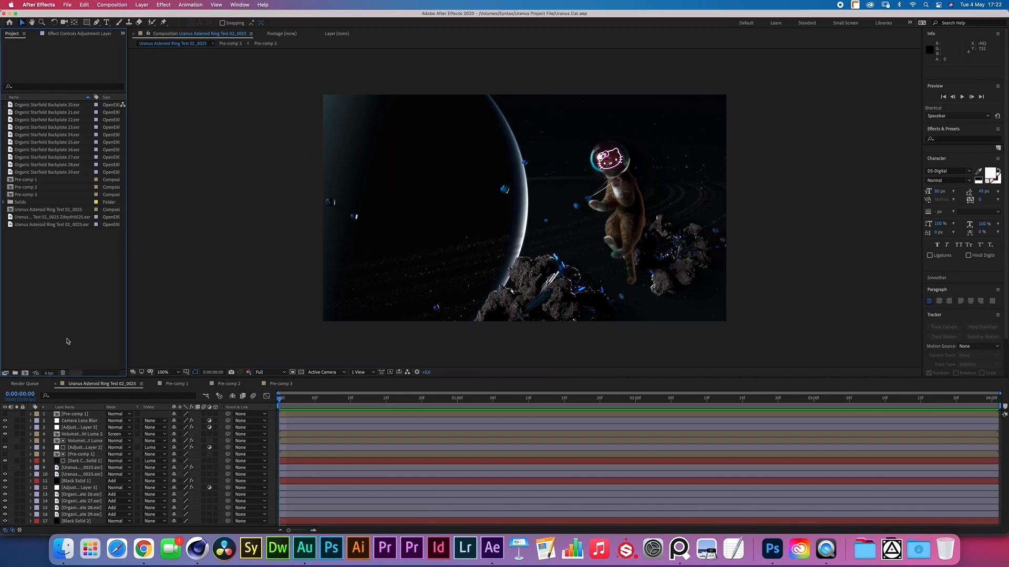
Step: Import Bright Star Background.exr from Finder and place it below Black Solid 1 with the Add blending mode
{"action": "left_click", "coordinate": [63, 549]}
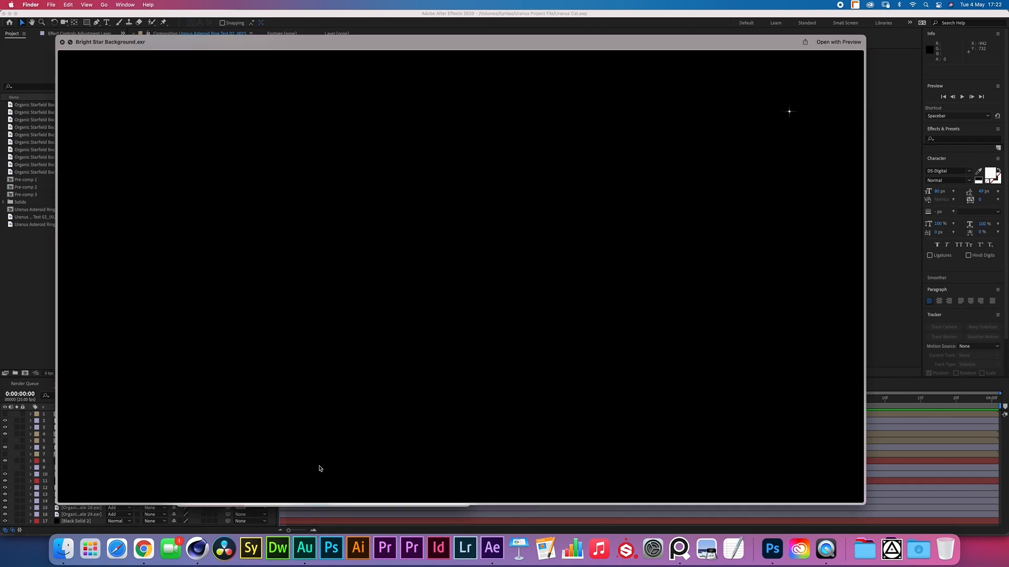
{"action": "key", "text": "space"}
{"action": "left_click_drag", "start_coordinate": [313, 472], "coordinate": [70, 249]}
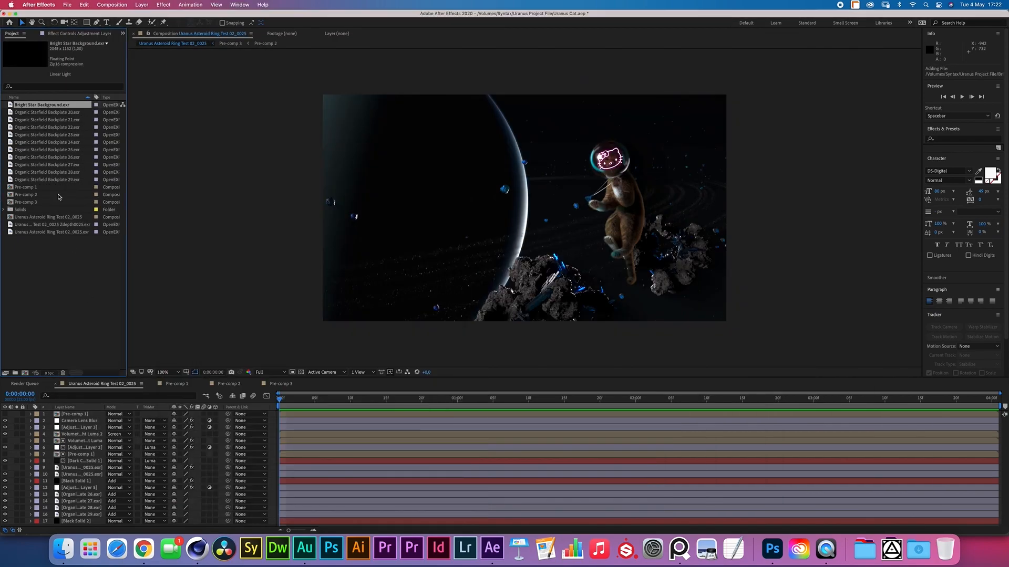
{"action": "left_click_drag", "start_coordinate": [57, 105], "coordinate": [122, 490]}
{"action": "left_click", "coordinate": [122, 488]}
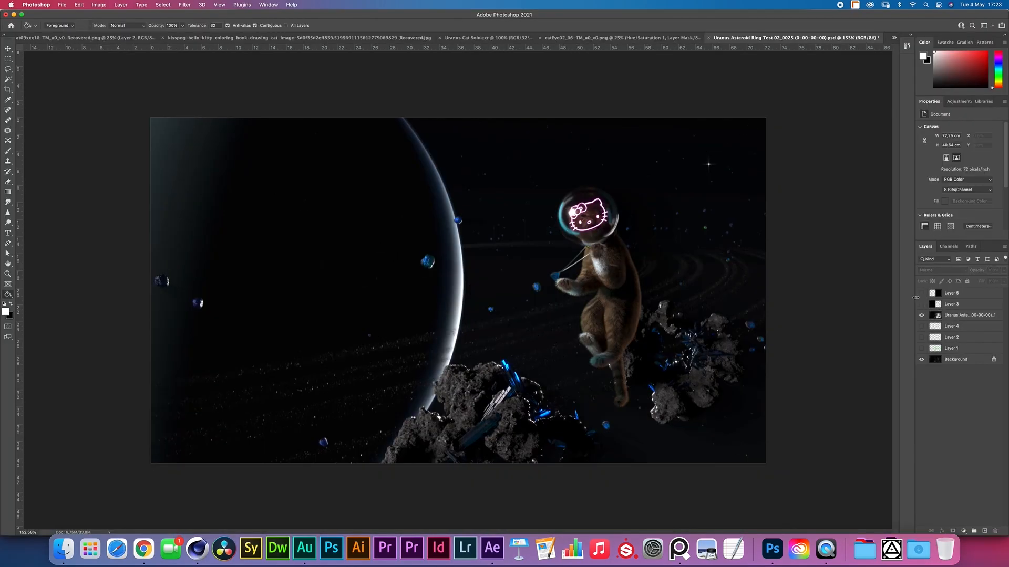
Step: Preview Layer 3 and Layer 5 over the Photoshop composite one at a time, hiding each again
{"action": "left_click", "coordinate": [921, 304]}
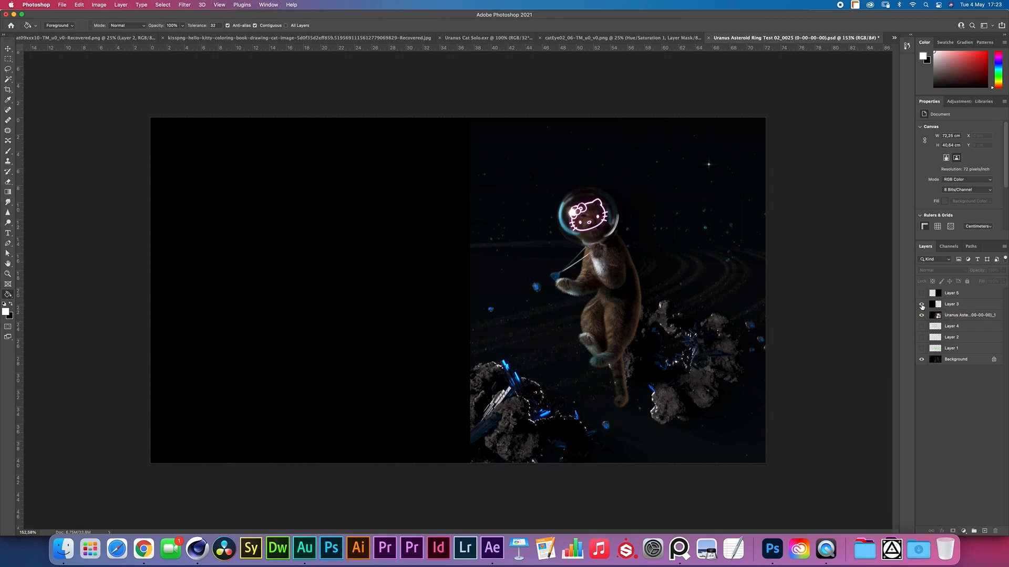
{"action": "left_click", "coordinate": [921, 304]}
{"action": "left_click", "coordinate": [921, 294]}
{"action": "left_click", "coordinate": [921, 294]}
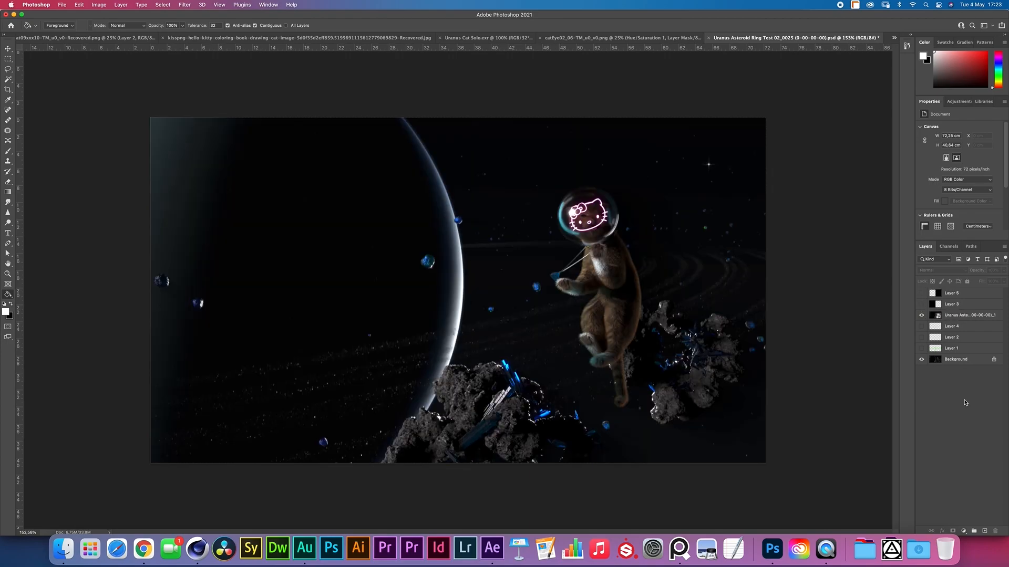
Step: Switch to Cinema 4D and remove the ZDepth pass from the active Corona Multi-Pass list
{"action": "left_click", "coordinate": [197, 549]}
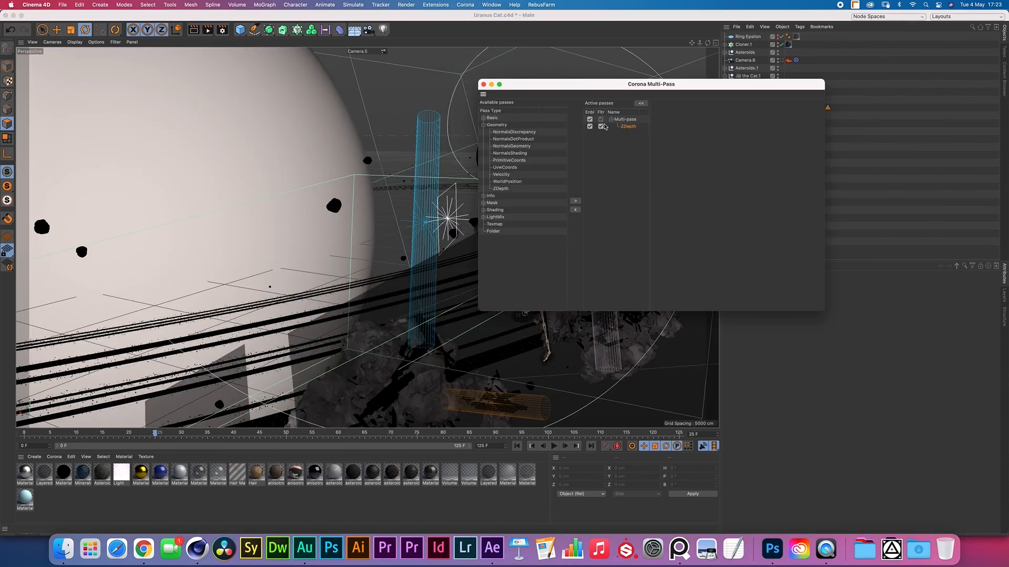
{"action": "left_click", "coordinate": [592, 125]}
{"action": "left_click", "coordinate": [591, 126]}
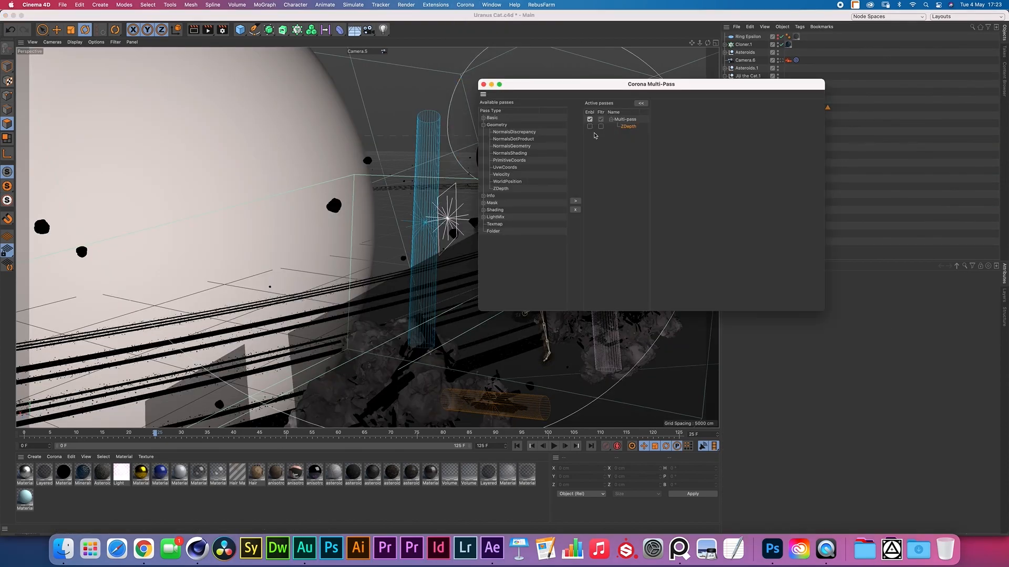
{"action": "left_click", "coordinate": [627, 128]}
{"action": "key", "text": "BackSpace"}
Step: Add the Caustics pass from the Shading group to the Corona Multi-Pass setup
{"action": "left_click", "coordinate": [483, 125]}
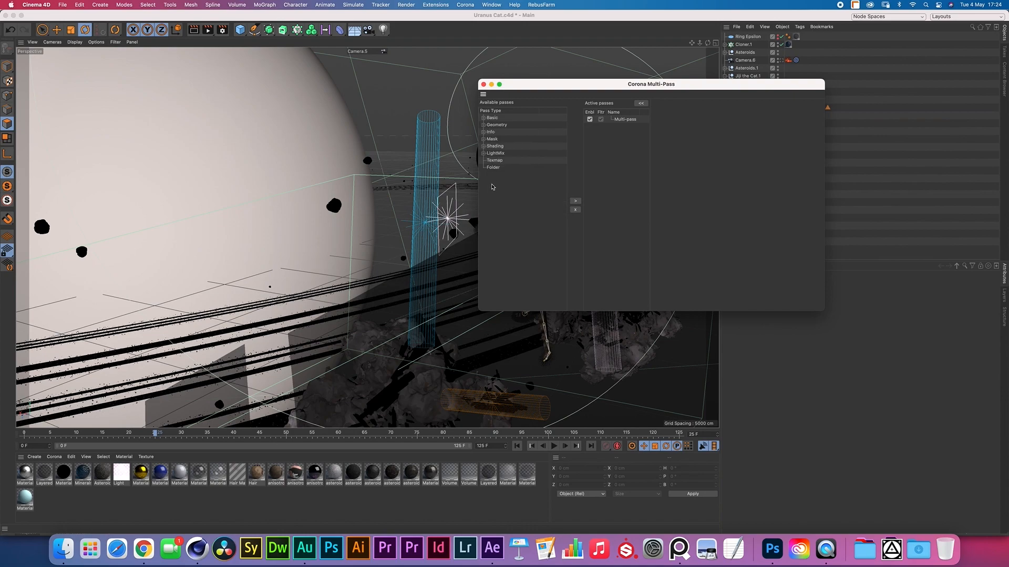
{"action": "left_click", "coordinate": [483, 154]}
{"action": "left_click", "coordinate": [484, 153]}
{"action": "left_click", "coordinate": [483, 146]}
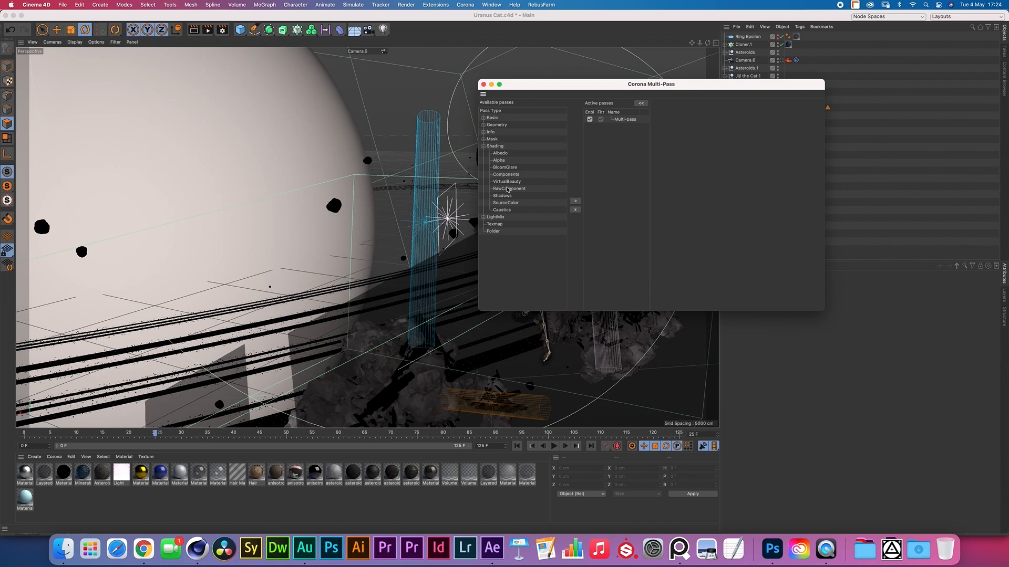
{"action": "double_click", "coordinate": [507, 211]}
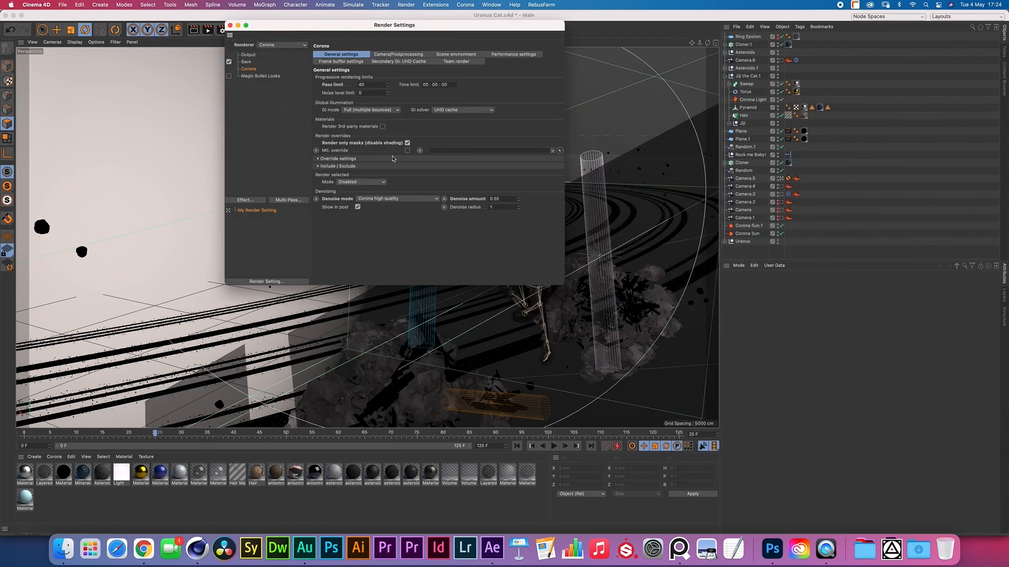
Step: Review the Corona render settings from UHD cache and frame buffer to performance and general, ending on the Save settings
{"action": "left_click", "coordinate": [393, 62]}
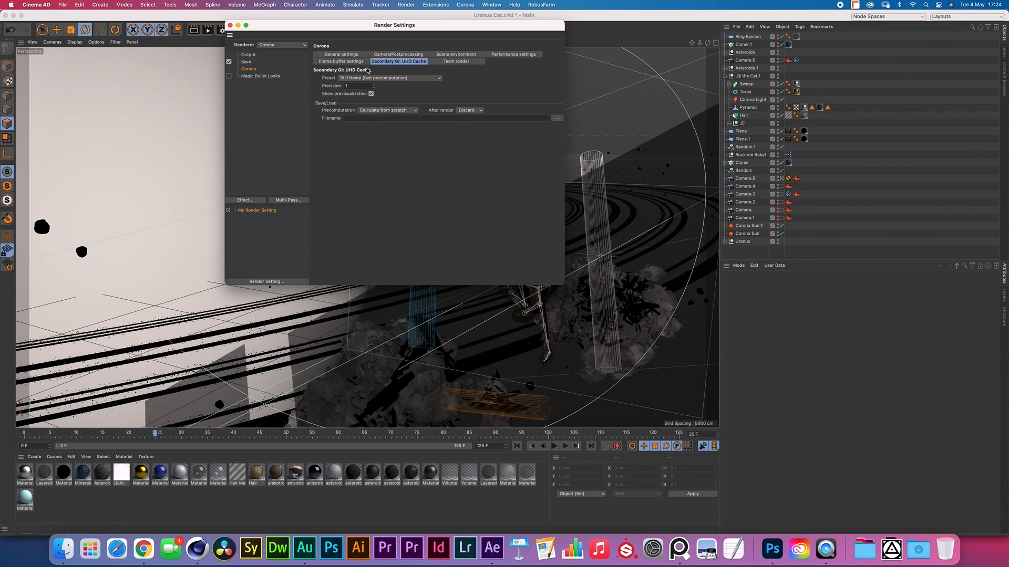
{"action": "left_click", "coordinate": [341, 61]}
{"action": "left_click", "coordinate": [399, 54]}
{"action": "left_click", "coordinate": [456, 54]}
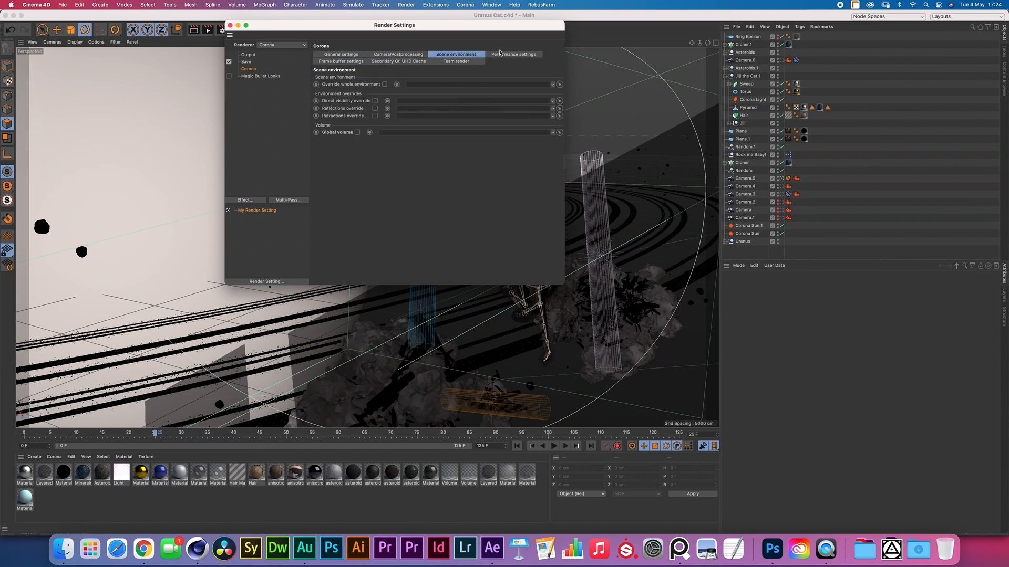
{"action": "left_click", "coordinate": [513, 56]}
{"action": "left_click", "coordinate": [361, 53]}
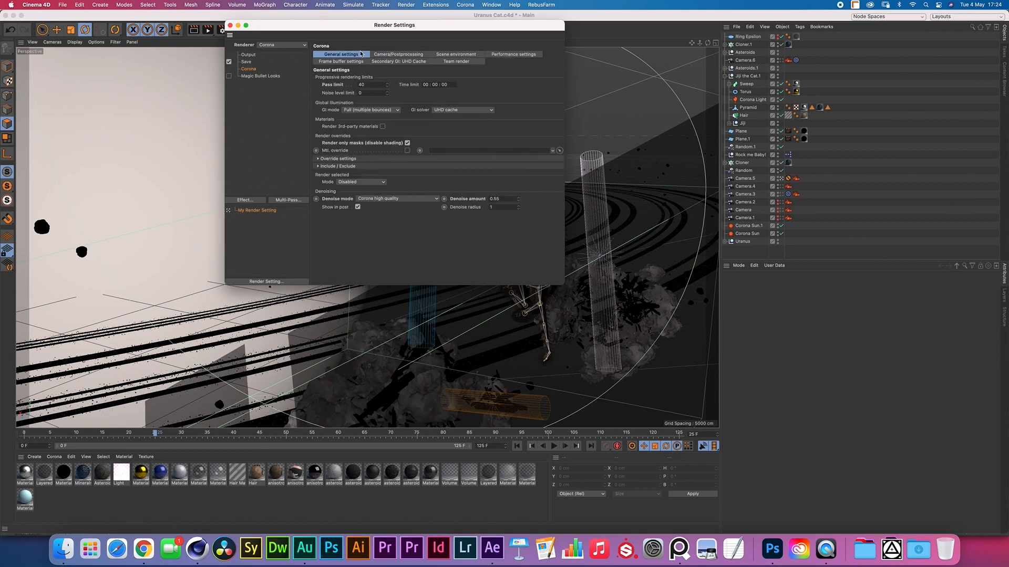
{"action": "left_click", "coordinate": [246, 62]}
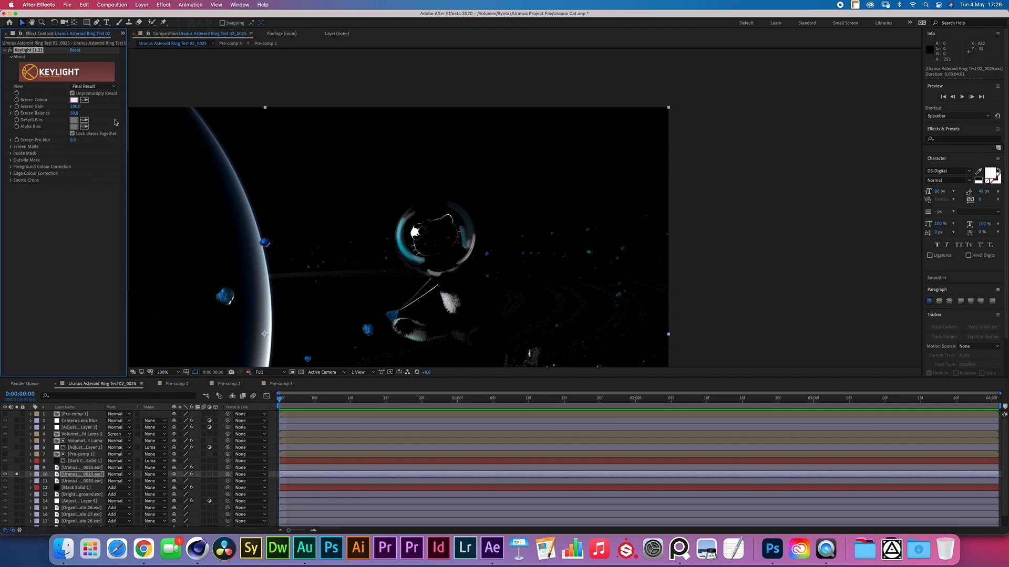
Step: Set the Keylight effect's view to Screen Matte on the soloed Uranus render layer
{"action": "left_click", "coordinate": [92, 86]}
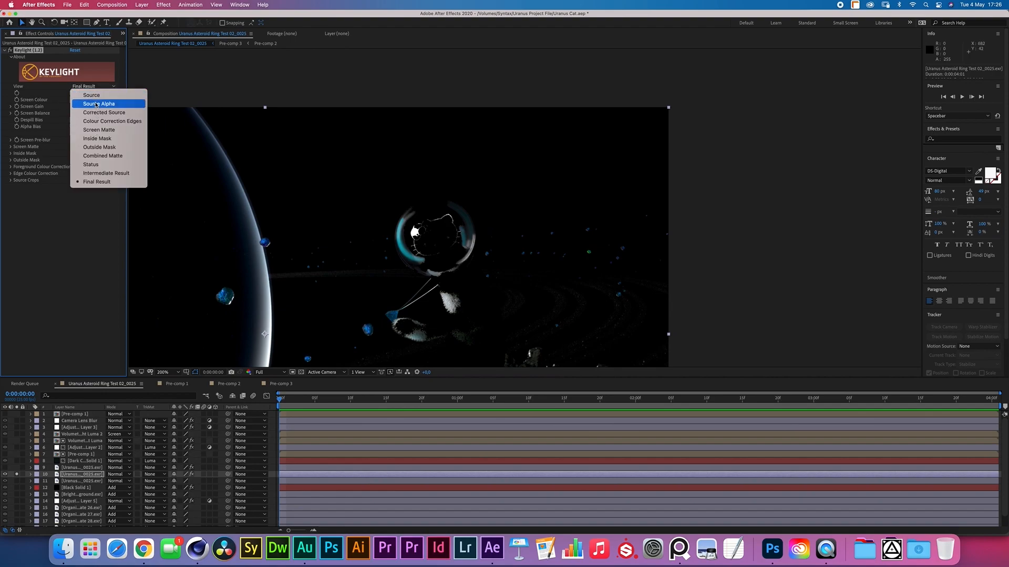
{"action": "left_click", "coordinate": [107, 131]}
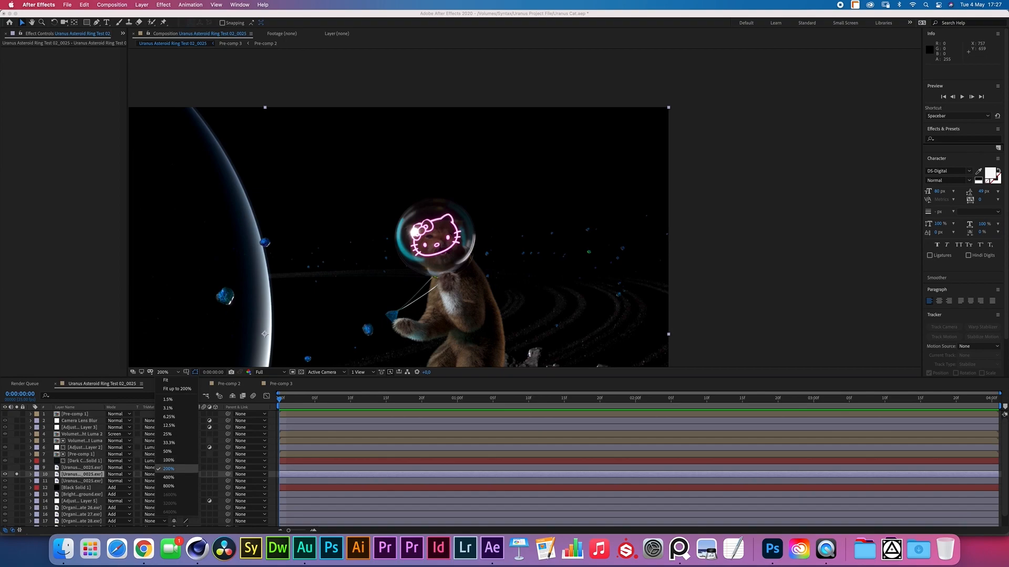
Step: Start a pen mask along the lower edge of the neon Hello Kitty outline on layer 10 and reveal its mask path
{"action": "left_click", "coordinate": [168, 478]}
{"action": "scroll", "coordinate": [276, 315], "scroll_direction": "up", "scroll_amount": 1}
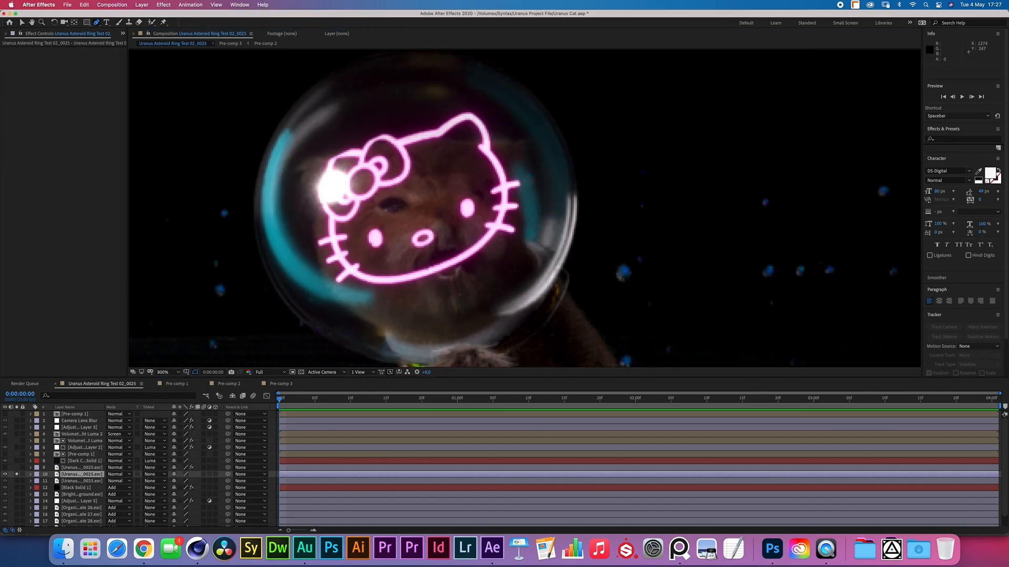
{"action": "key", "text": "g"}
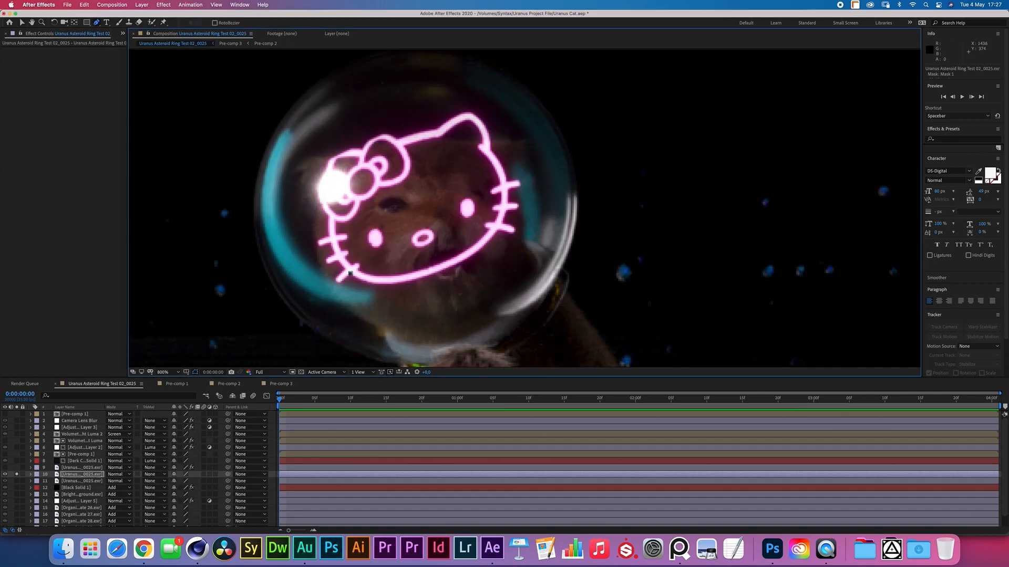
{"action": "left_click", "coordinate": [350, 274]}
{"action": "left_click", "coordinate": [372, 282]}
{"action": "left_click", "coordinate": [452, 266]}
{"action": "left_click", "coordinate": [501, 227]}
{"action": "key", "text": "m"}
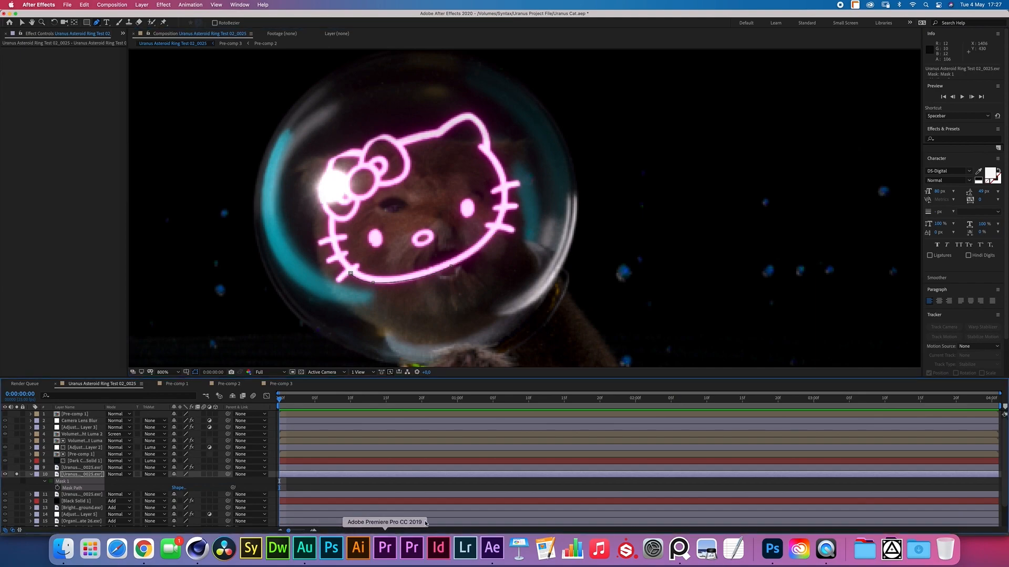
Step: Switch to Photoshop and select the composite's neon Hello Kitty outline, both eyes and nose with the Magic Wand
{"action": "left_click", "coordinate": [771, 549]}
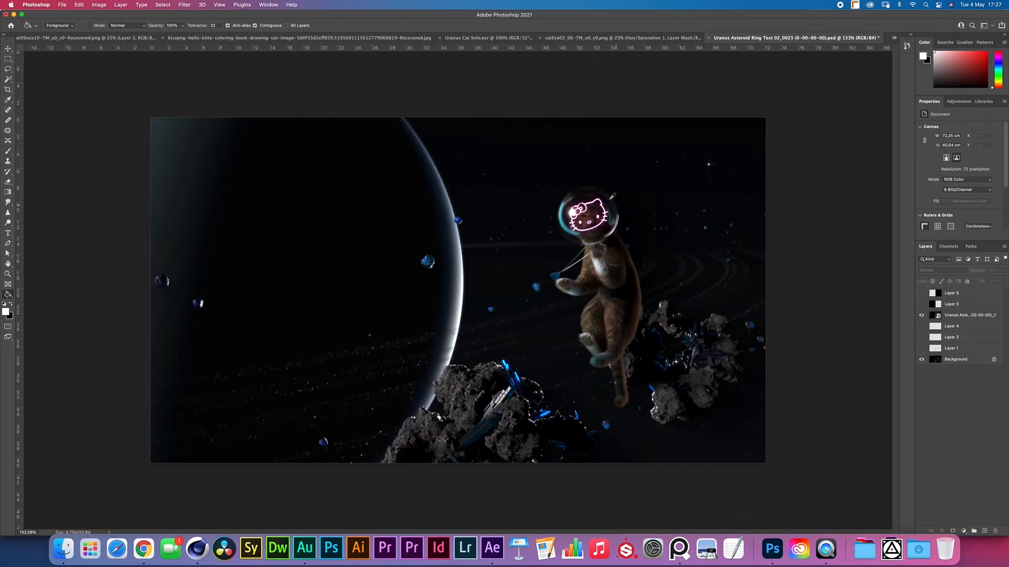
{"action": "left_click_drag", "start_coordinate": [640, 190], "coordinate": [692, 173]}
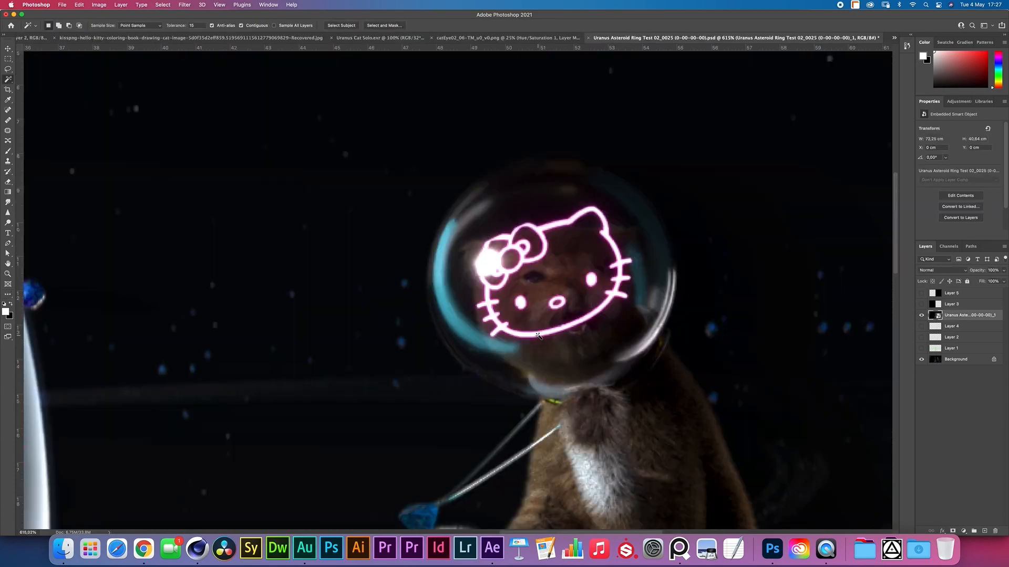
{"action": "left_click", "coordinate": [538, 335]}
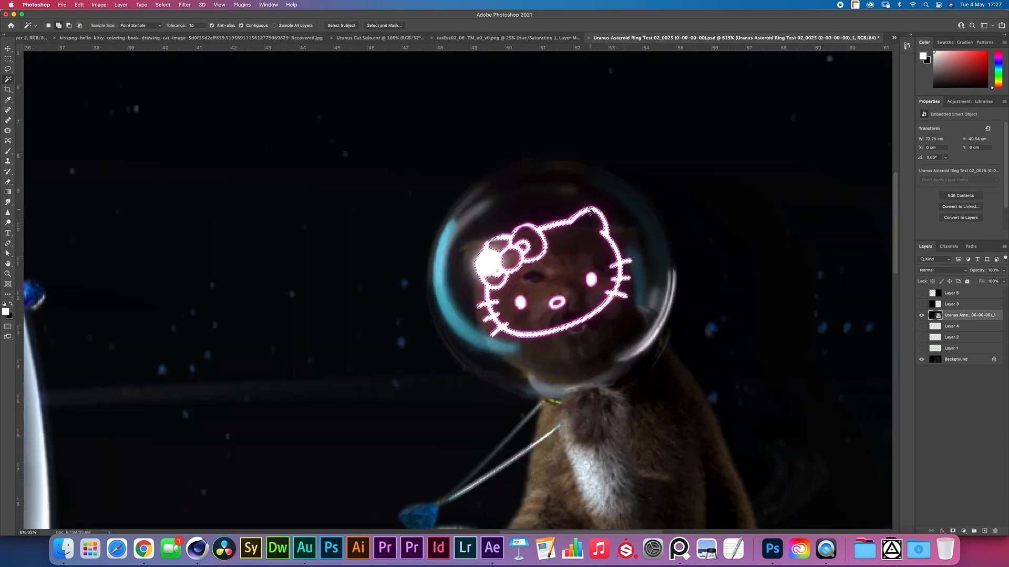
{"action": "left_click", "coordinate": [591, 279], "text": "shift"}
{"action": "left_click", "coordinate": [520, 303], "text": "shift"}
{"action": "left_click", "coordinate": [558, 307], "text": "shift"}
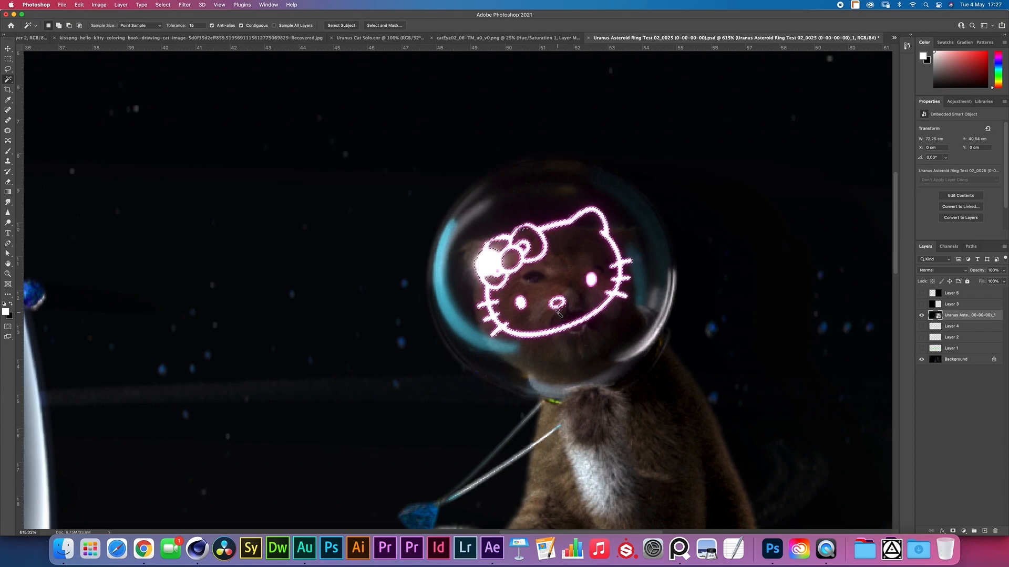
Step: Copy the selected neon Hello Kitty outline to a new layer and hide the smart object render and Background layers
{"action": "key", "text": "super+c"}
{"action": "key", "text": "super+j"}
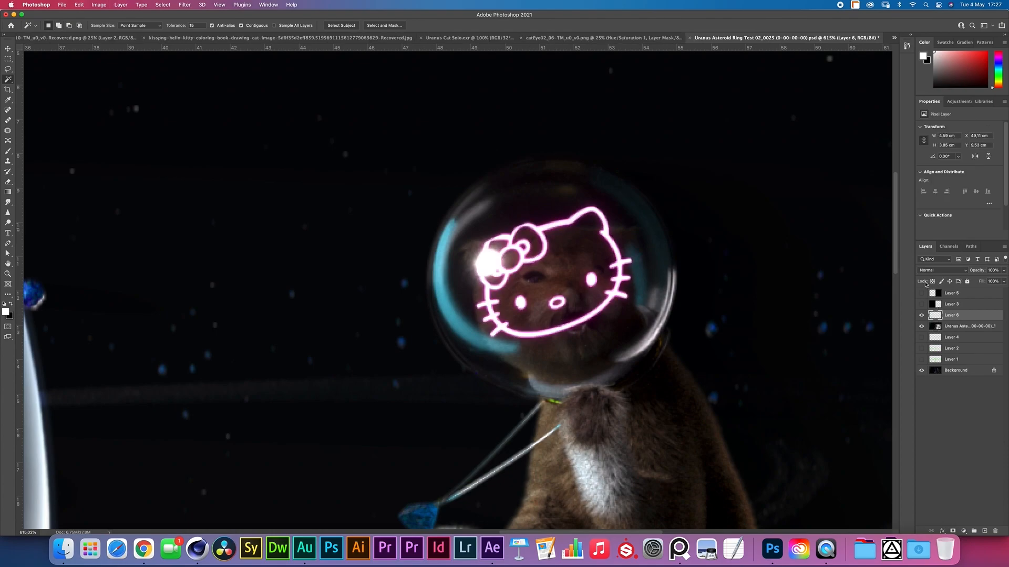
{"action": "key", "text": "alt+super+a"}
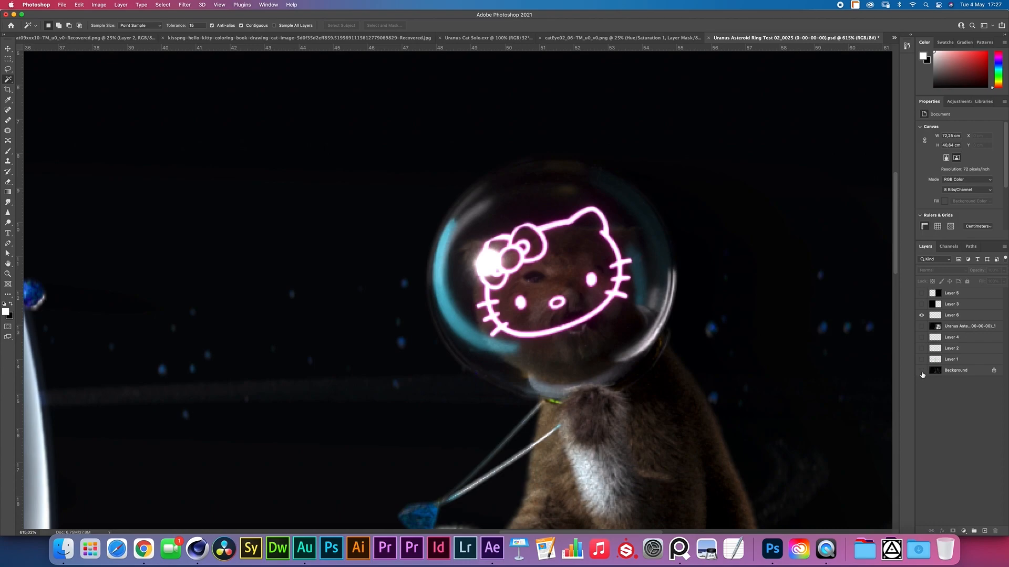
{"action": "left_click", "coordinate": [921, 372]}
Step: Erase the stray dark pixels beside the nose on Layer 6 with the Eraser
{"action": "scroll", "coordinate": [594, 288], "scroll_direction": "up", "scroll_amount": 5}
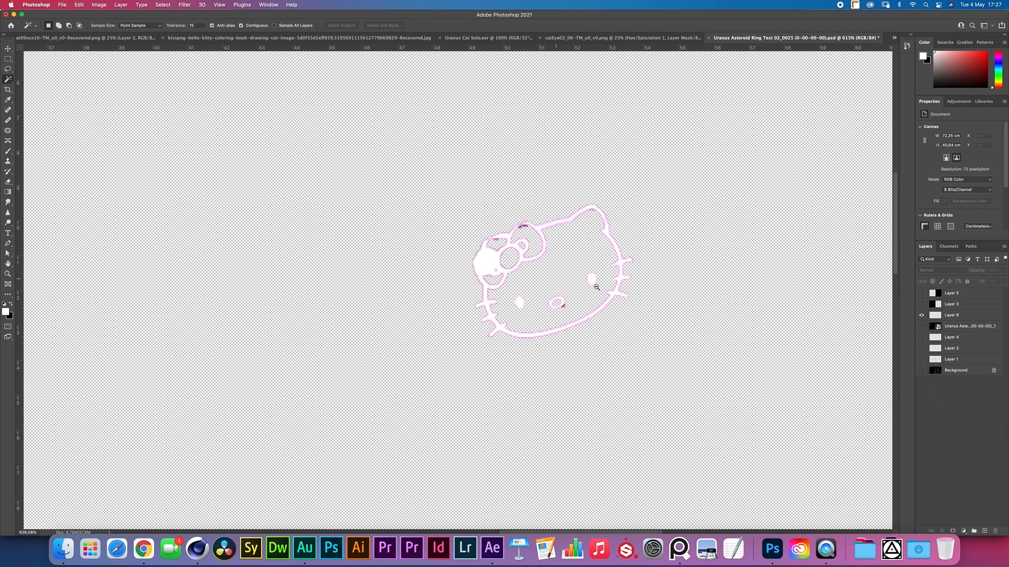
{"action": "left_click", "coordinate": [932, 315]}
{"action": "key", "text": "b"}
{"action": "right_click", "coordinate": [562, 308]}
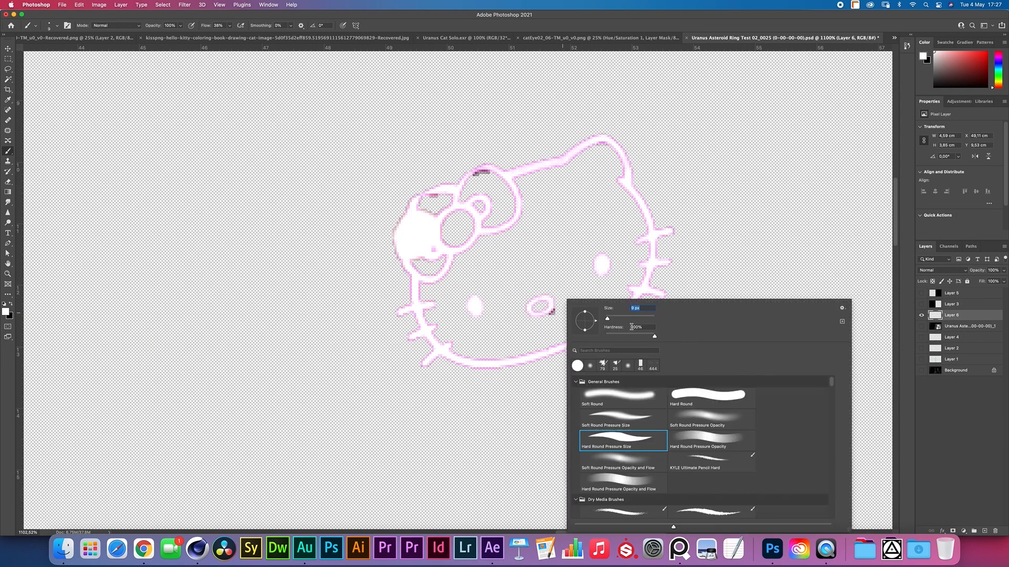
{"action": "key", "text": "Escape"}
{"action": "key", "text": "x"}
{"action": "key", "text": "e"}
{"action": "right_click", "coordinate": [559, 286]}
{"action": "key", "text": "Escape"}
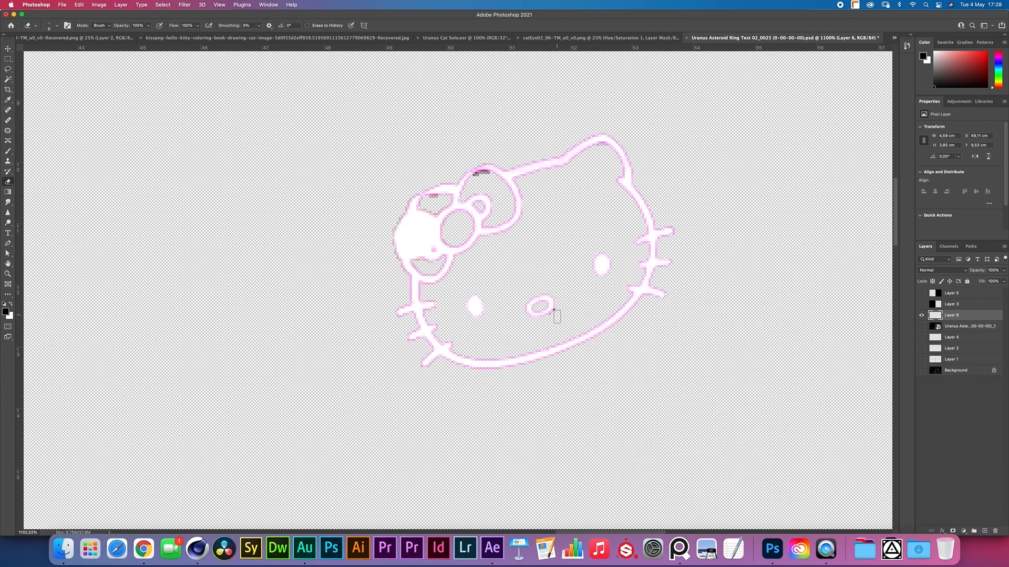
Step: Save the isolated outline as Uranus Cat Hello Kitty HUD.psd in the Uranus Project File folder
{"action": "key", "text": "super+0"}
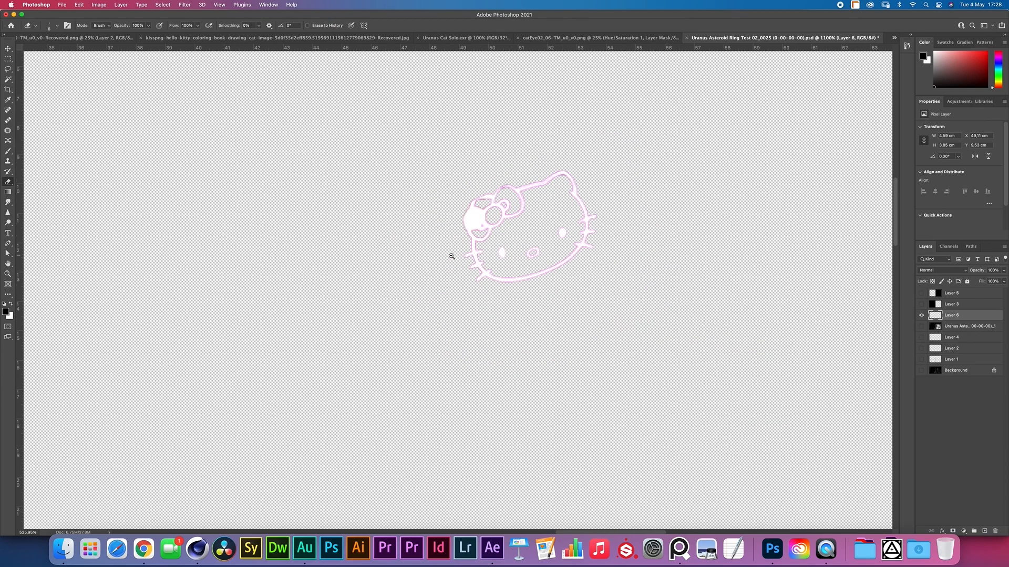
{"action": "key", "text": "super+shift+s"}
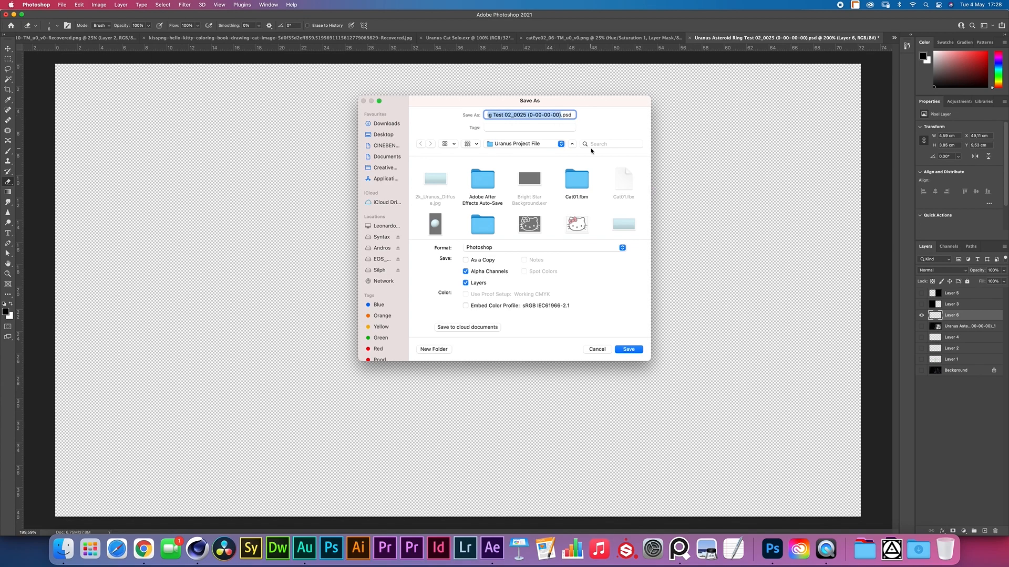
{"action": "key", "text": "Return"}
{"action": "key", "text": "Return"}
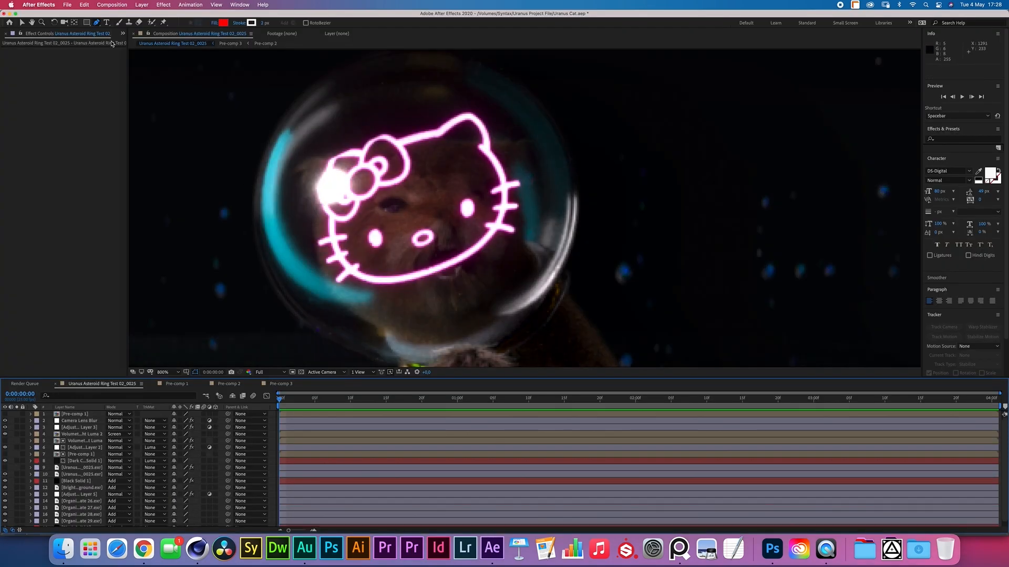
Step: Switch to After Effects, import Uranus Cat Hello Kitty HUD.psd and place it as layer 10 above the Uranus render
{"action": "left_click_drag", "start_coordinate": [313, 475], "coordinate": [58, 283]}
{"action": "key", "text": "Return"}
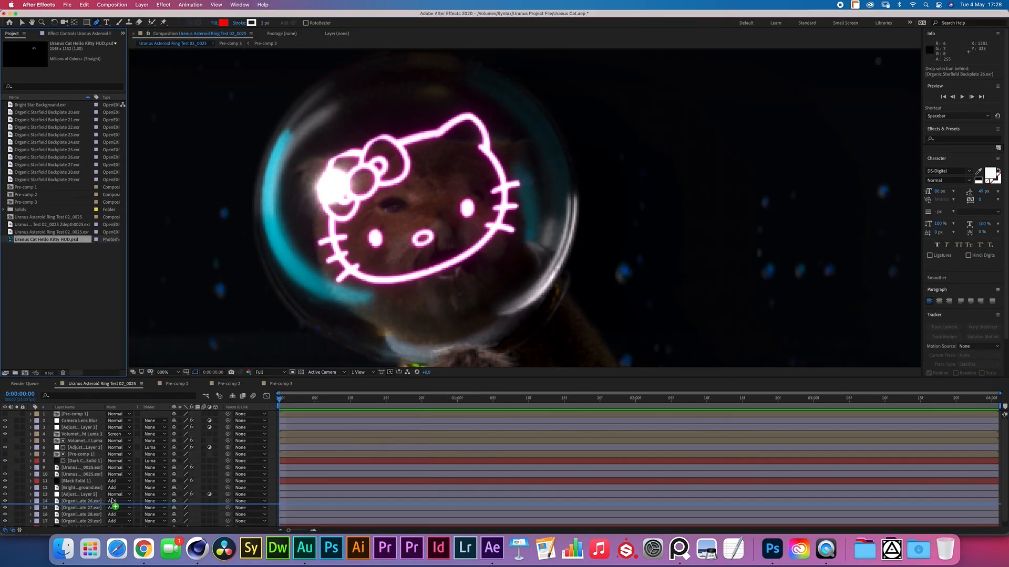
{"action": "left_click_drag", "start_coordinate": [46, 239], "coordinate": [85, 479]}
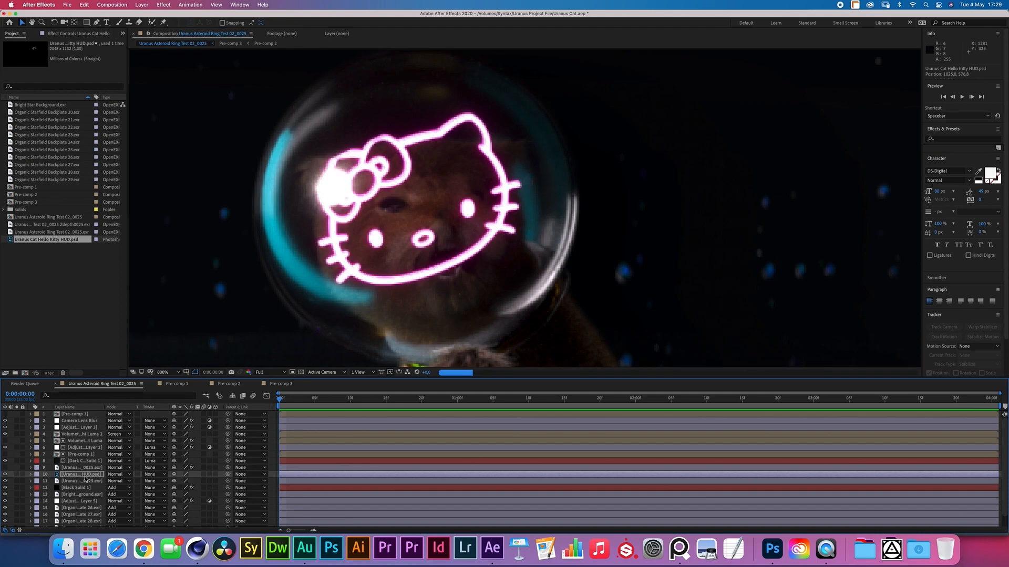
{"action": "key", "text": "shift+slash"}
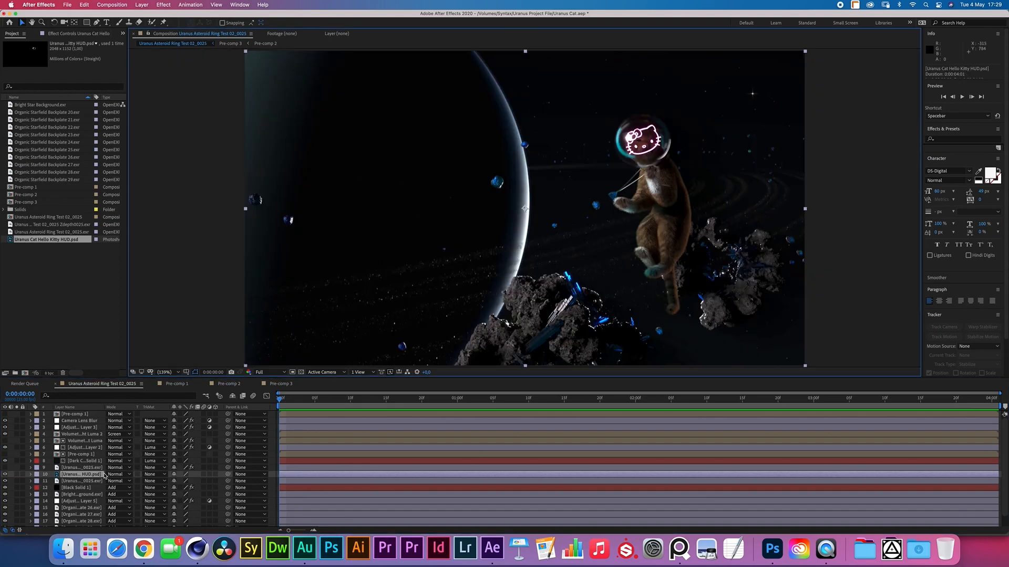
Step: Set the Hello Kitty HUD layer's blending mode to Overlay and inspect the helmet at 800% magnification
{"action": "left_click", "coordinate": [128, 428]}
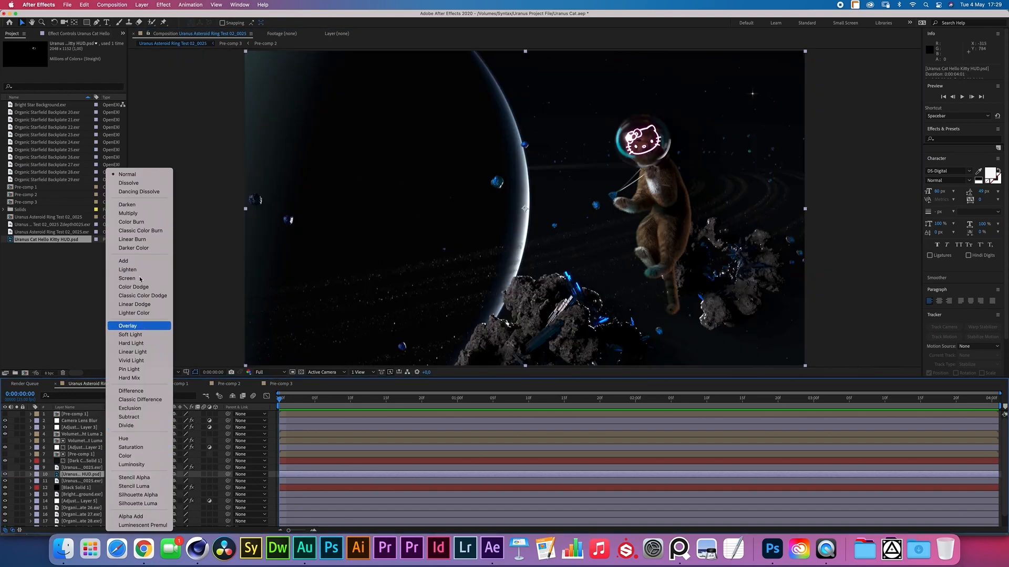
{"action": "left_click", "coordinate": [151, 327]}
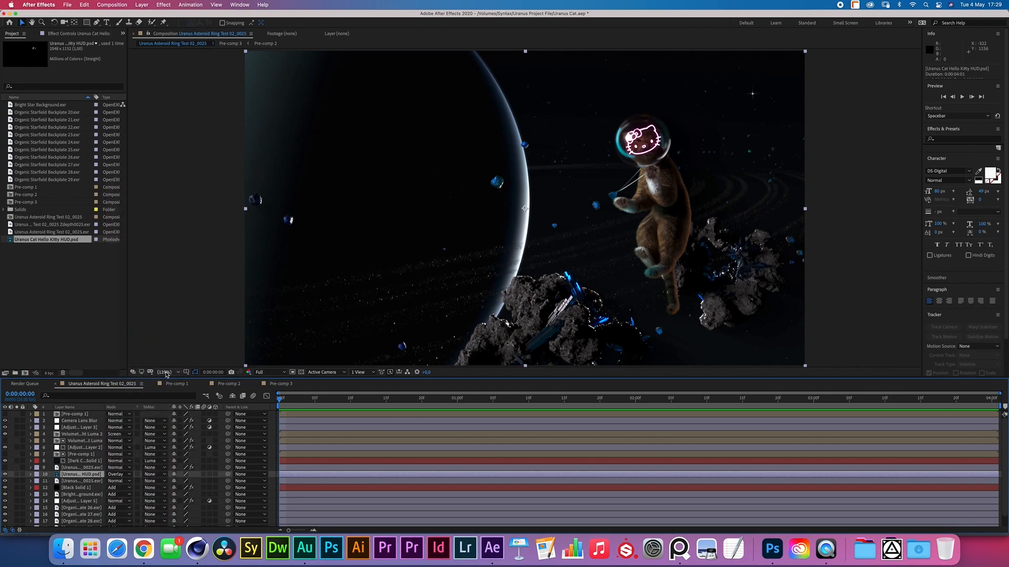
{"action": "left_click", "coordinate": [165, 372]}
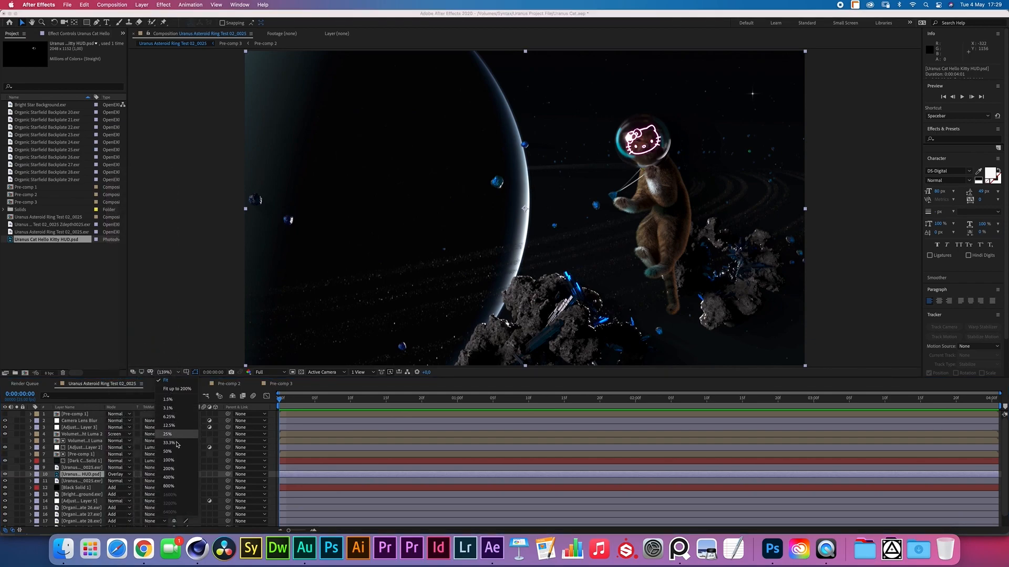
{"action": "left_click", "coordinate": [174, 486]}
{"action": "left_click_drag", "start_coordinate": [780, 181], "coordinate": [513, 138]}
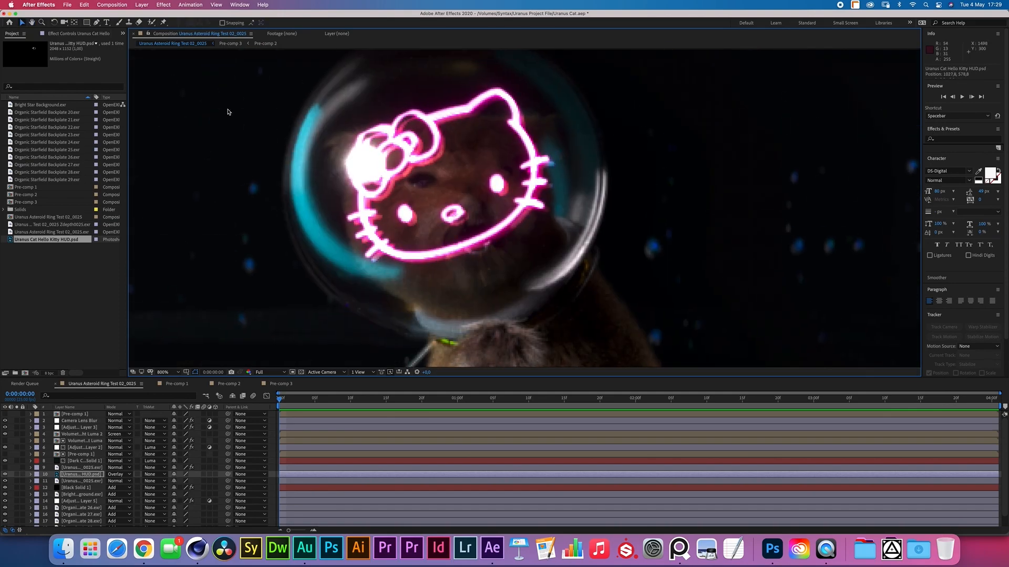
Step: Apply Camera Lens Blur to the Hello Kitty HUD layer with an aspect ratio of 0.5 and a blur radius of 3
{"action": "left_click", "coordinate": [164, 4]}
{"action": "mouse_move", "coordinate": [210, 59]}
{"action": "left_click", "coordinate": [282, 76]}
{"action": "type", "text": "0,5"}
{"action": "key", "text": "Return"}
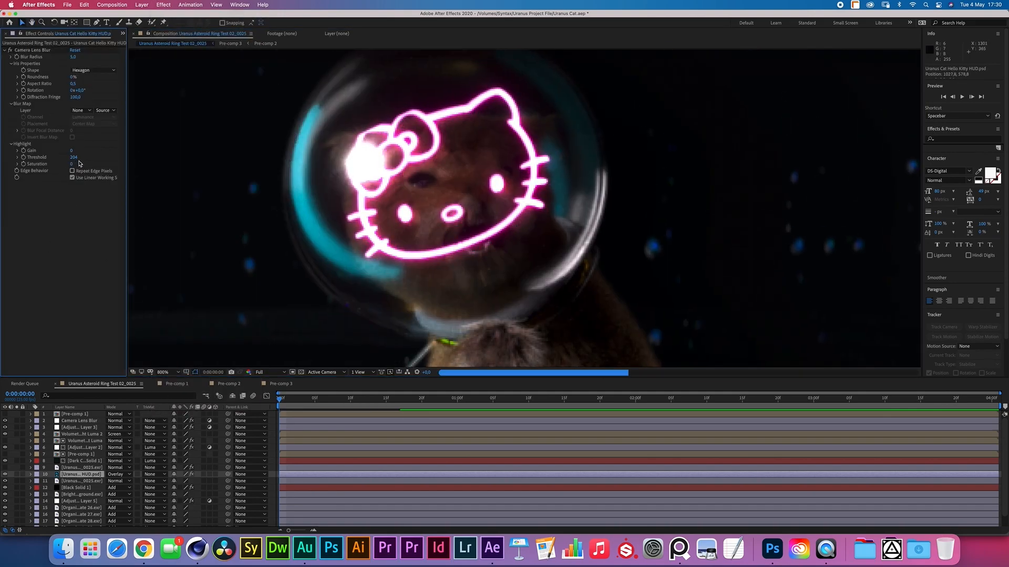
{"action": "left_click", "coordinate": [73, 57]}
{"action": "type", "text": "3"}
{"action": "key", "text": "Return"}
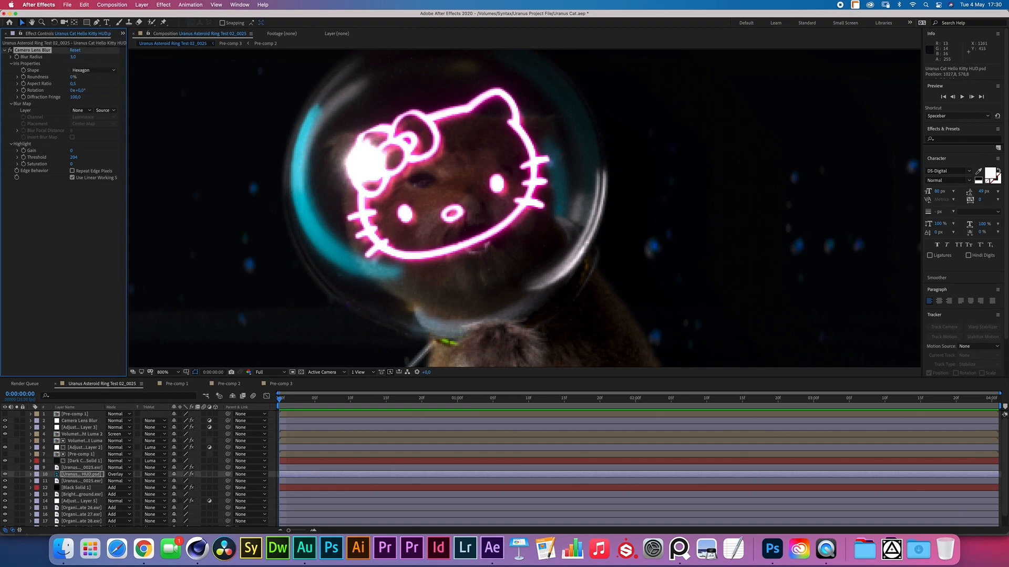
Step: Try the Add blending mode on the Hello Kitty HUD layer and adjust its opacity
{"action": "left_click", "coordinate": [119, 474]}
{"action": "left_click", "coordinate": [140, 260]}
{"action": "key", "text": "t"}
{"action": "mouse_move", "coordinate": [175, 481]}
{"action": "left_mouse_down"}
{"action": "mouse_move", "coordinate": [140, 482]}
{"action": "mouse_move", "coordinate": [181, 487]}
{"action": "left_mouse_up"}
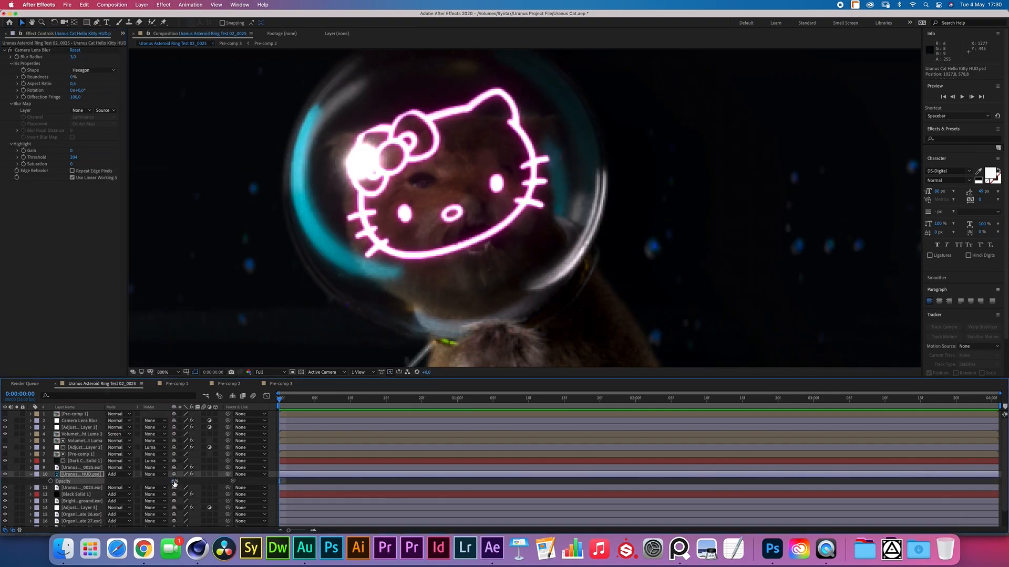
Step: Compare the Overlay and Soft Light blending modes on the Hello Kitty HUD layer
{"action": "left_click", "coordinate": [119, 474]}
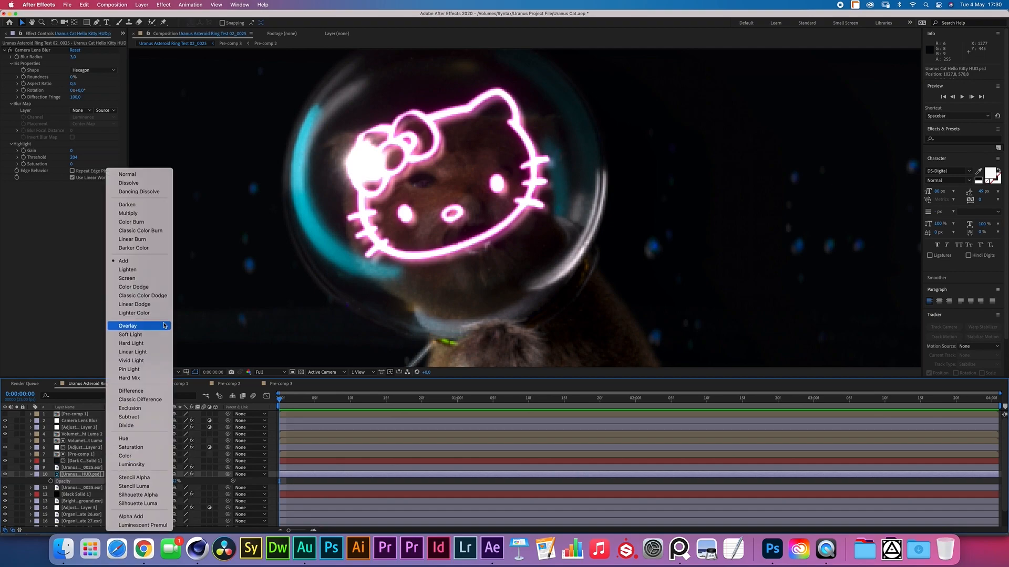
{"action": "left_click", "coordinate": [157, 330]}
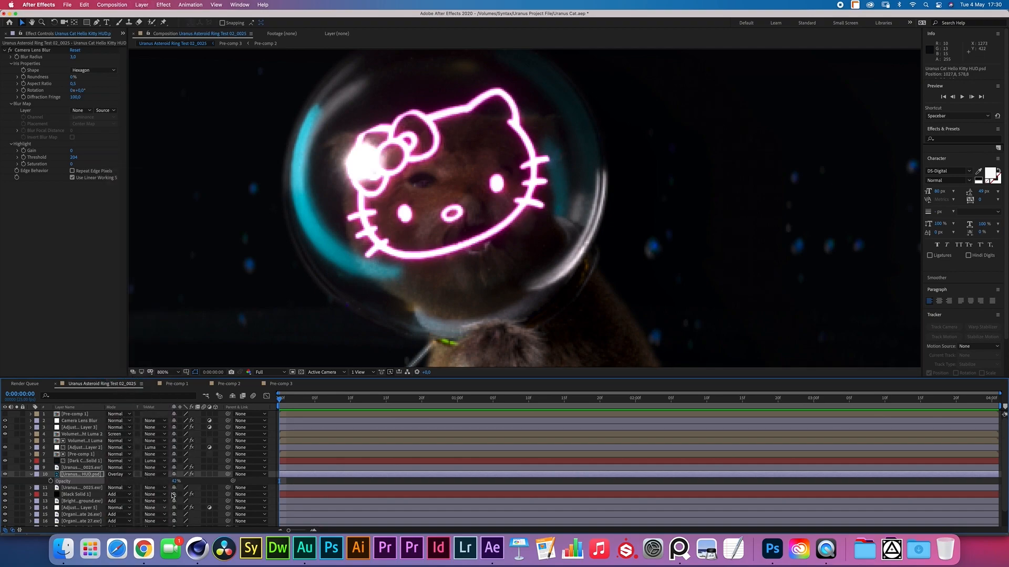
{"action": "left_click", "coordinate": [118, 475]}
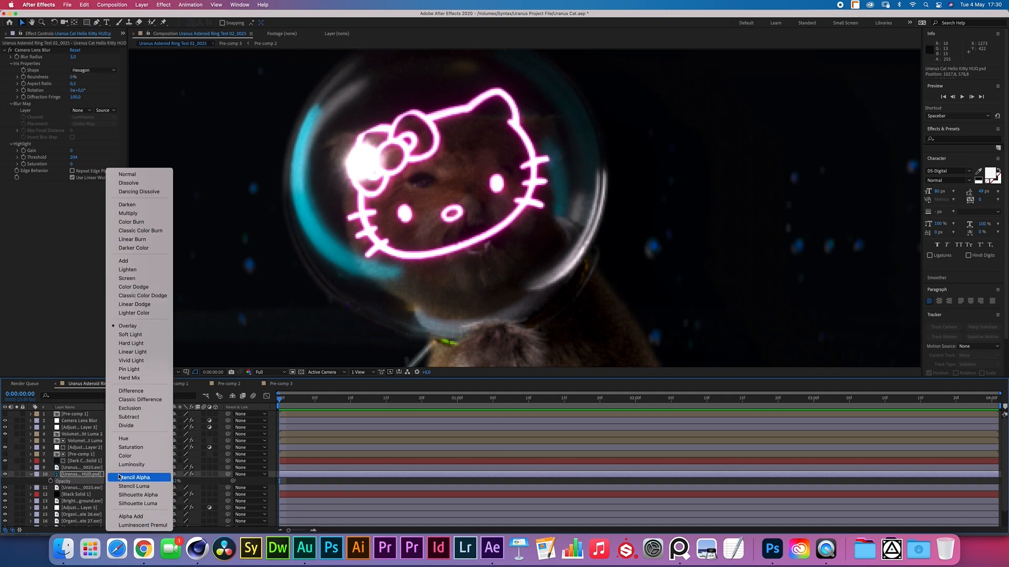
{"action": "left_click", "coordinate": [130, 335]}
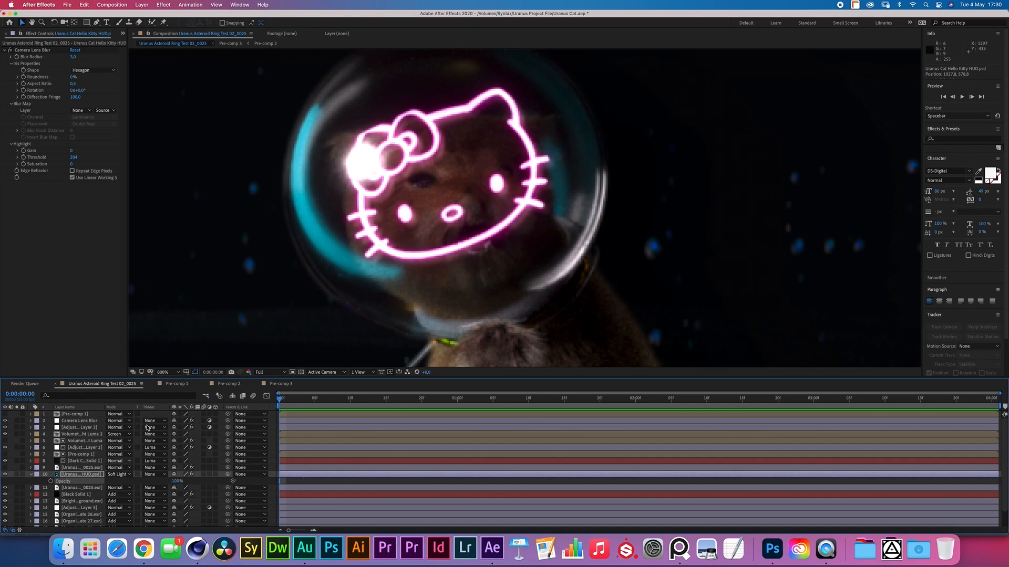
{"action": "key", "text": "shift+slash"}
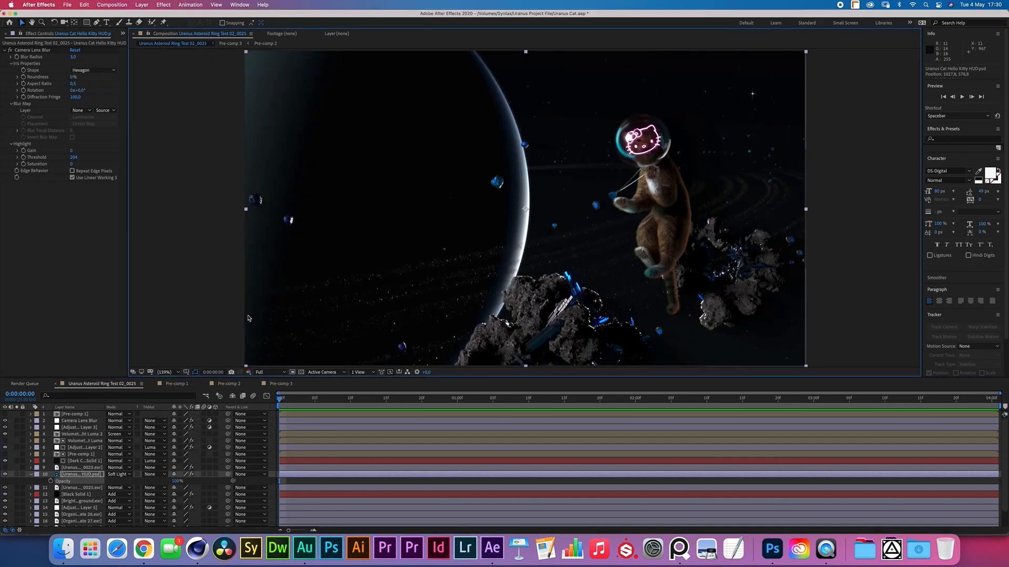
Step: Add an Exposure effect to the Hello Kitty HUD layer and set its exposure to 0.45
{"action": "left_click", "coordinate": [82, 474]}
{"action": "left_click", "coordinate": [163, 4]}
{"action": "mouse_move", "coordinate": [178, 96]}
{"action": "left_click", "coordinate": [295, 270]}
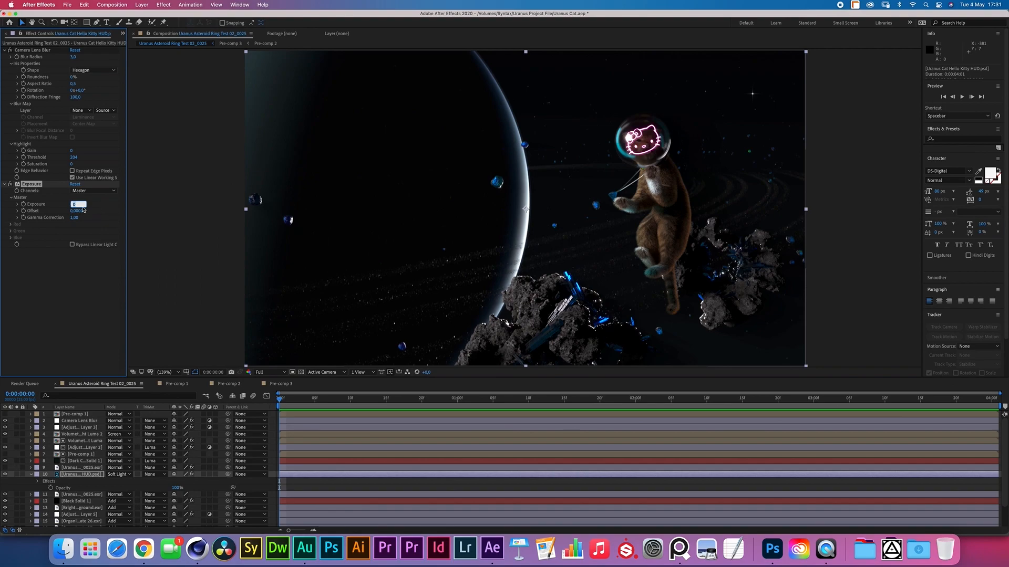
{"action": "type", "text": ",45"}
{"action": "key", "text": "Return"}
Step: Set the Hello Kitty HUD layer's blending mode to Overlay and its opacity to 25%
{"action": "left_click", "coordinate": [118, 474]}
{"action": "left_click", "coordinate": [131, 340]}
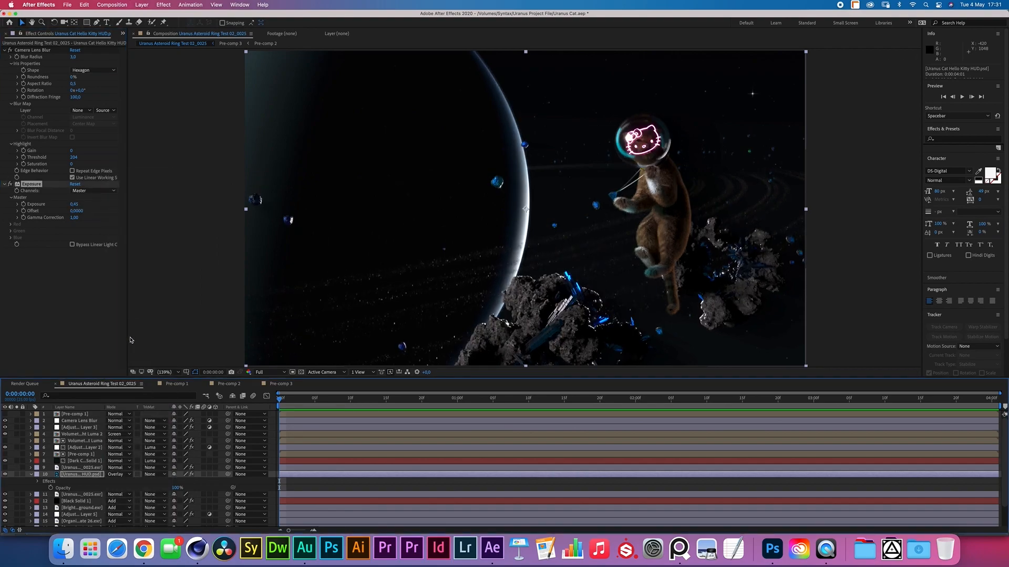
{"action": "key", "text": "t"}
{"action": "left_click", "coordinate": [176, 481]}
{"action": "type", "text": "25"}
{"action": "key", "text": "Return"}
Step: Nudge the Hello Kitty HUD layer slightly to the right and down over the neon face
{"action": "left_click", "coordinate": [82, 475]}
{"action": "key", "text": "Right"}
{"action": "key", "text": "Right"}
{"action": "key", "text": "Down"}
{"action": "key", "text": "Down"}
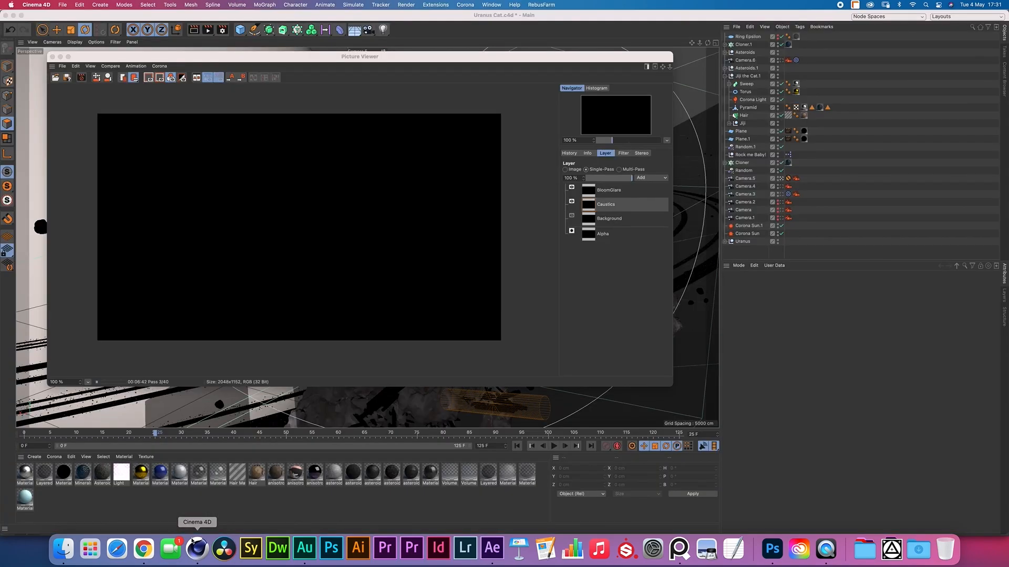
Step: Switch to Cinema 4D and view the BloomGlare and Caustics passes in the Picture Viewer
{"action": "left_click", "coordinate": [592, 190]}
{"action": "left_click", "coordinate": [591, 207]}
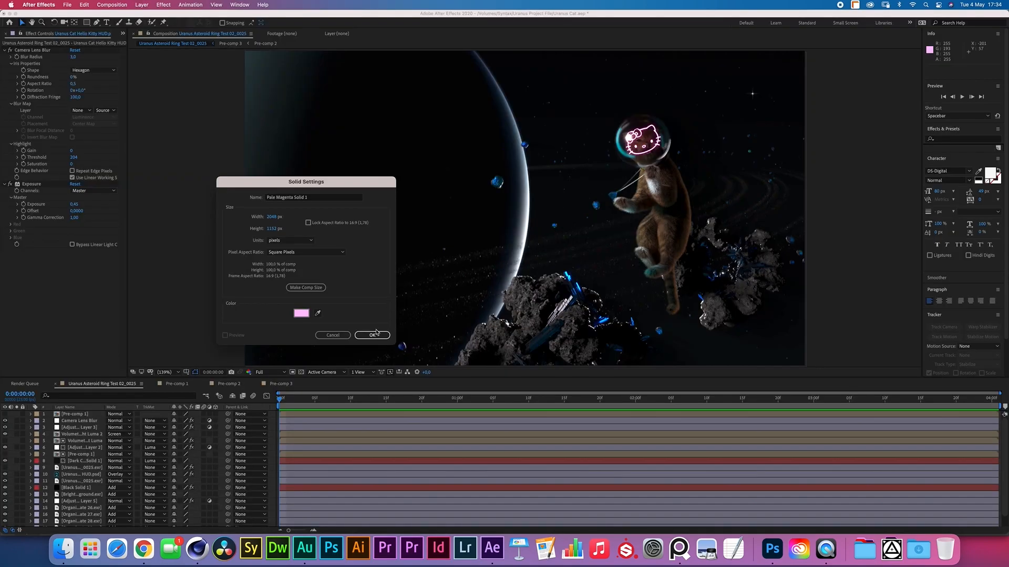
Step: Create a 2048 x 1152 px pale magenta solid in After Effects and mask it with the Pen tool around the cat's helmet
{"action": "left_click", "coordinate": [372, 333]}
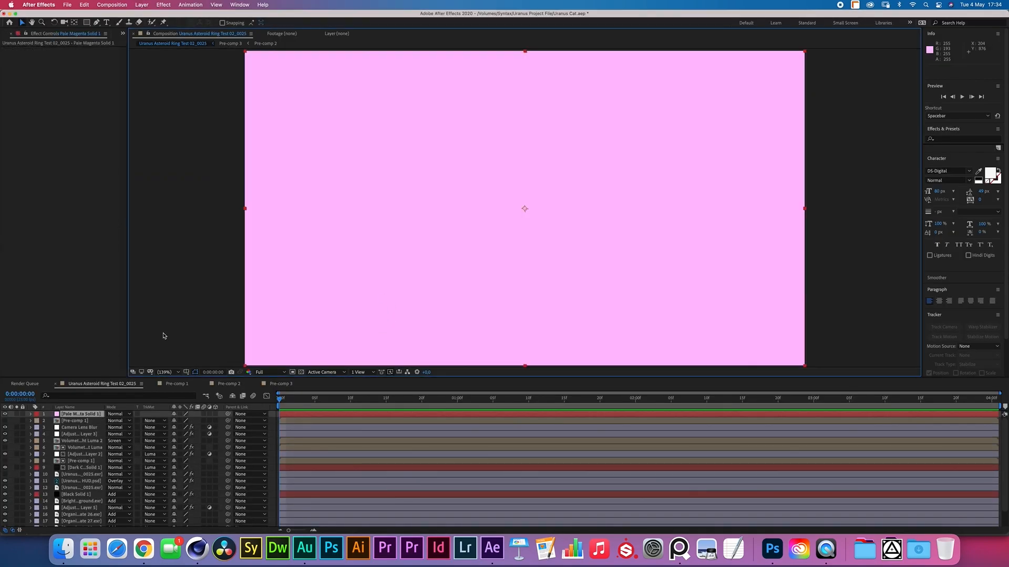
{"action": "left_click", "coordinate": [5, 415]}
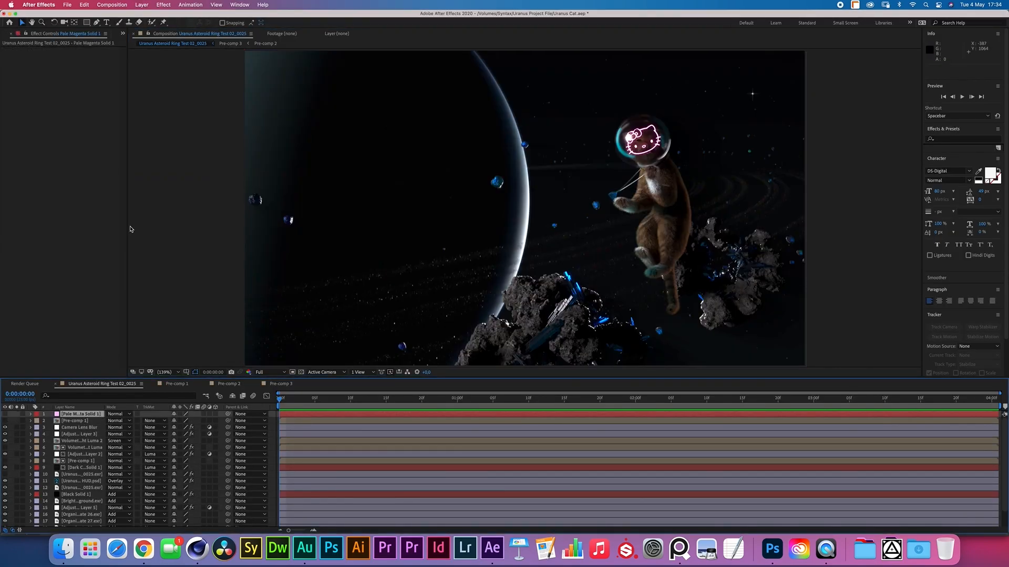
{"action": "left_click", "coordinate": [97, 22]}
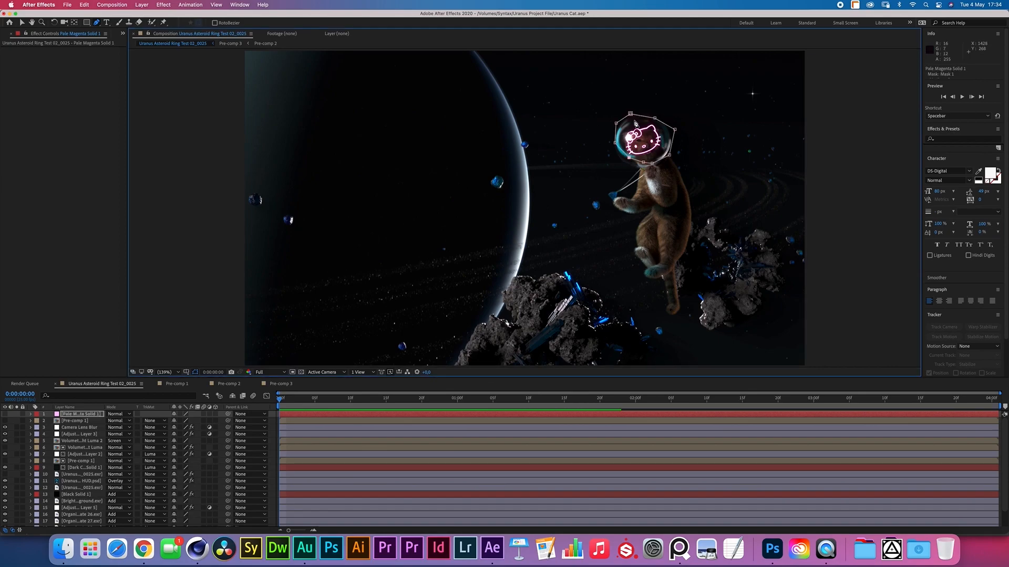
{"action": "left_click_drag", "start_coordinate": [655, 119], "coordinate": [658, 111]}
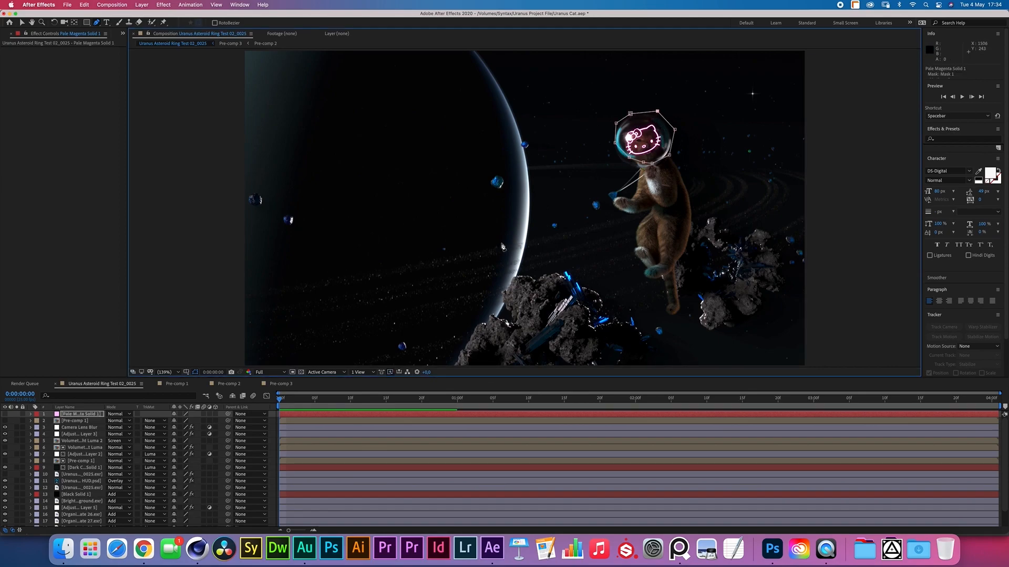
Step: Feather the magenta solid's mask by 200 pixels, make the solid visible and set its blending mode to Add
{"action": "key", "text": "f"}
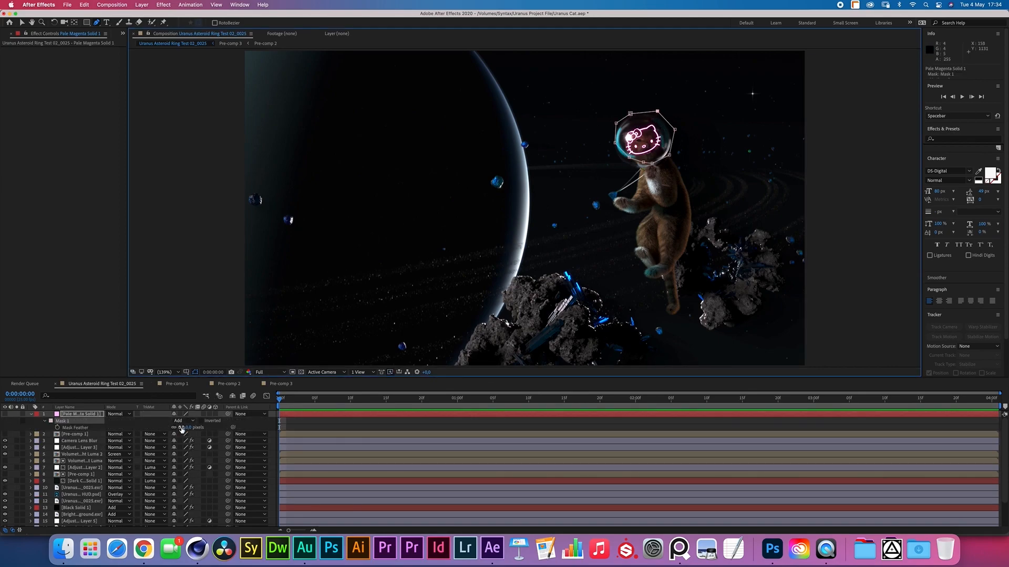
{"action": "left_click", "coordinate": [182, 428]}
{"action": "type", "text": "200"}
{"action": "key", "text": "Return"}
{"action": "left_click", "coordinate": [5, 414]}
{"action": "left_click", "coordinate": [119, 414]}
{"action": "left_click", "coordinate": [131, 261]}
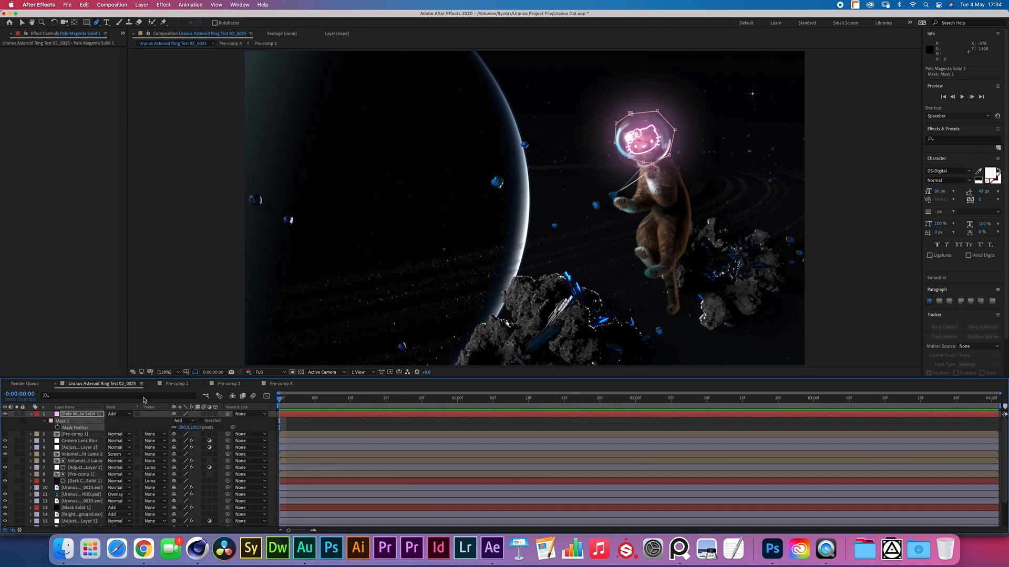
Step: Set the magenta solid's opacity to 5% after trying 10%, and bring the project's footage list back into view
{"action": "key", "text": "t"}
{"action": "left_click", "coordinate": [175, 420]}
{"action": "type", "text": "10"}
{"action": "key", "text": "Return"}
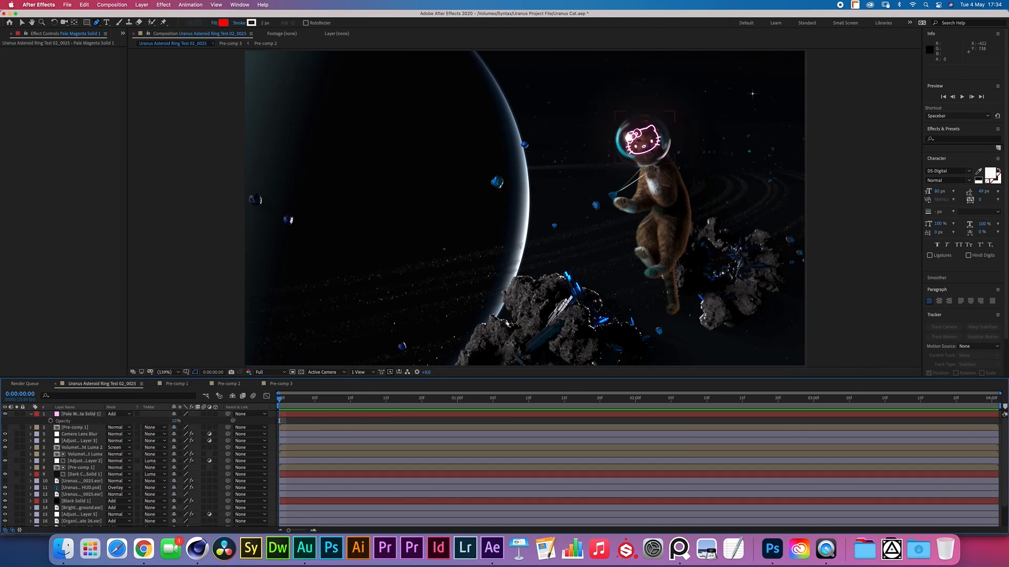
{"action": "type", "text": "5"}
{"action": "key", "text": "Return"}
{"action": "left_click", "coordinate": [12, 35]}
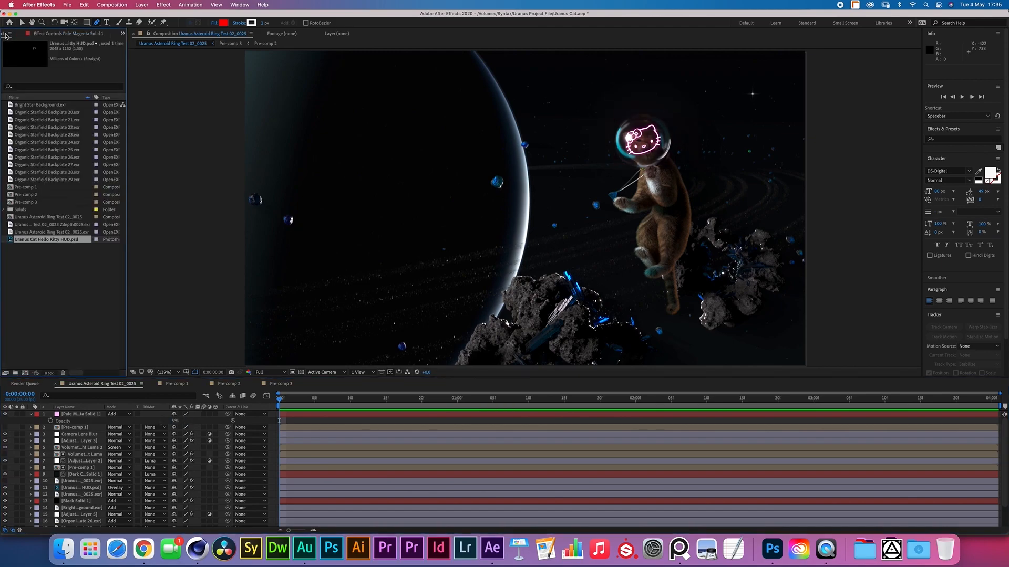
Step: Raise the project colour depth to 32 bits per channel and set the magenta solid's opacity to 15%
{"action": "left_click", "coordinate": [49, 373], "text": "alt"}
{"action": "left_click", "coordinate": [49, 374], "text": "alt"}
{"action": "left_click_drag", "start_coordinate": [174, 422], "coordinate": [179, 422]}
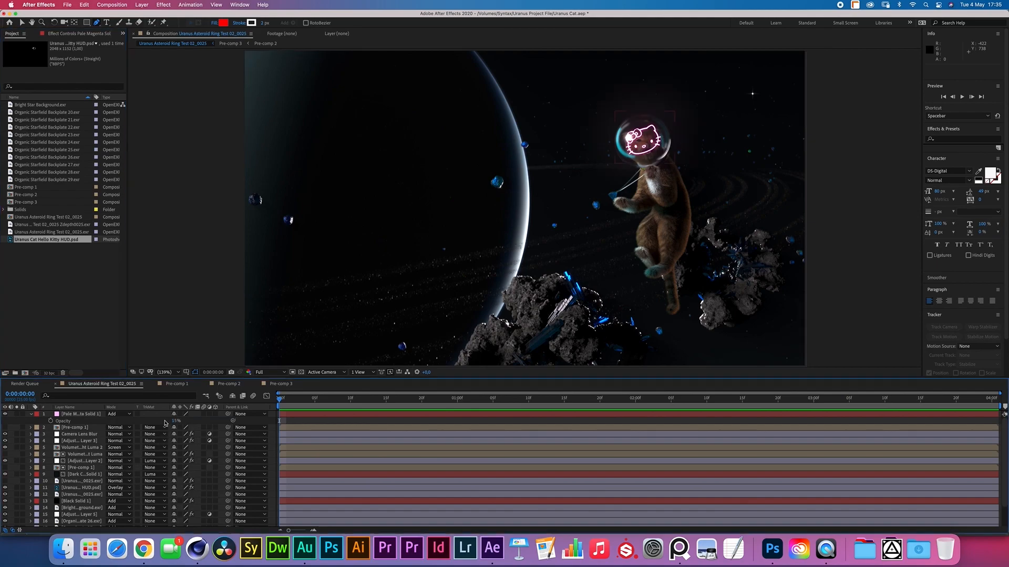
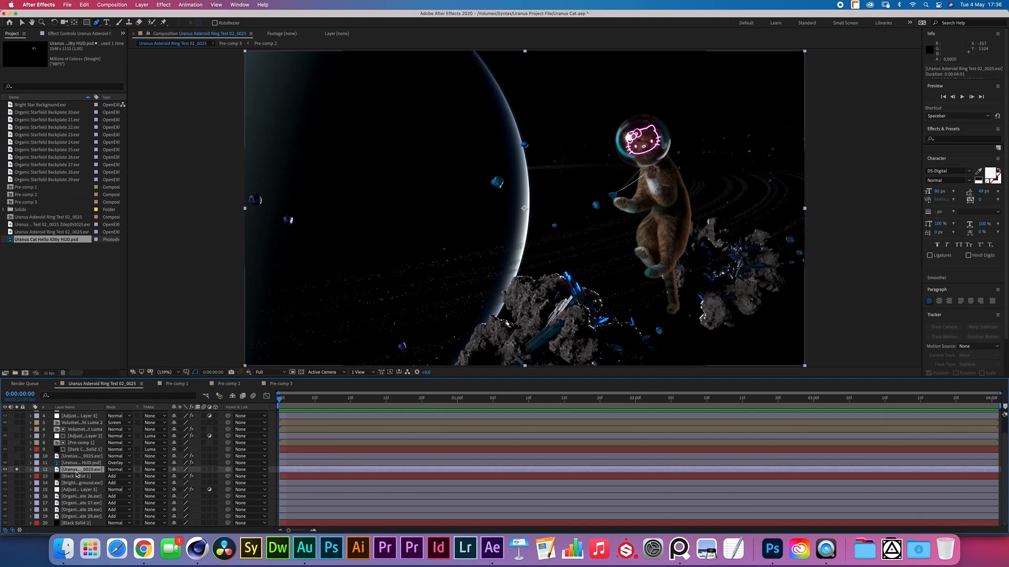
Step: Duplicate the soloed Uranus Asteroid Ring render layer and apply a Fill effect coloured black (000000) to the copy
{"action": "key", "text": "super+d"}
{"action": "left_click", "coordinate": [164, 4]}
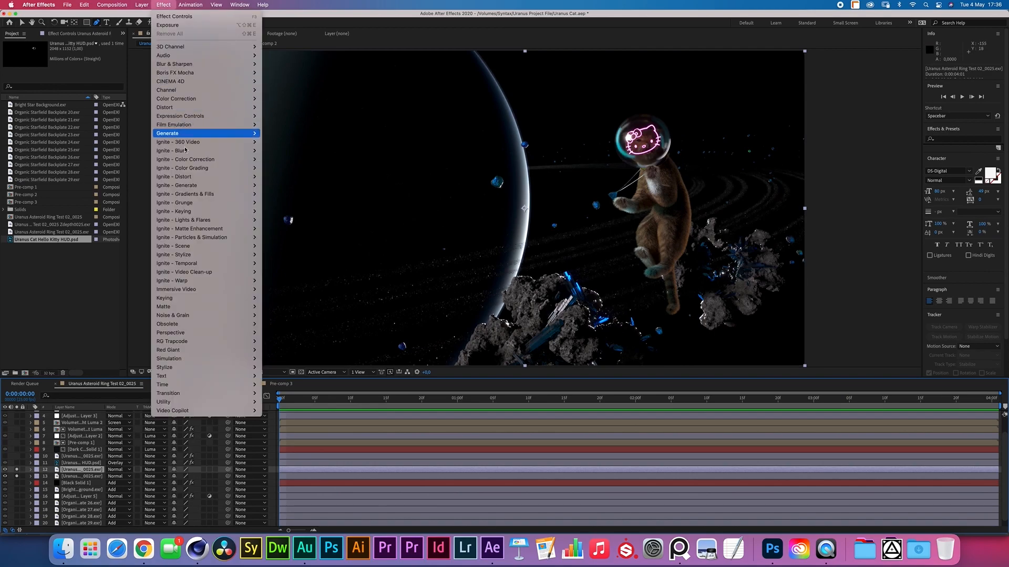
{"action": "mouse_move", "coordinate": [247, 134]}
{"action": "left_click", "coordinate": [271, 263]}
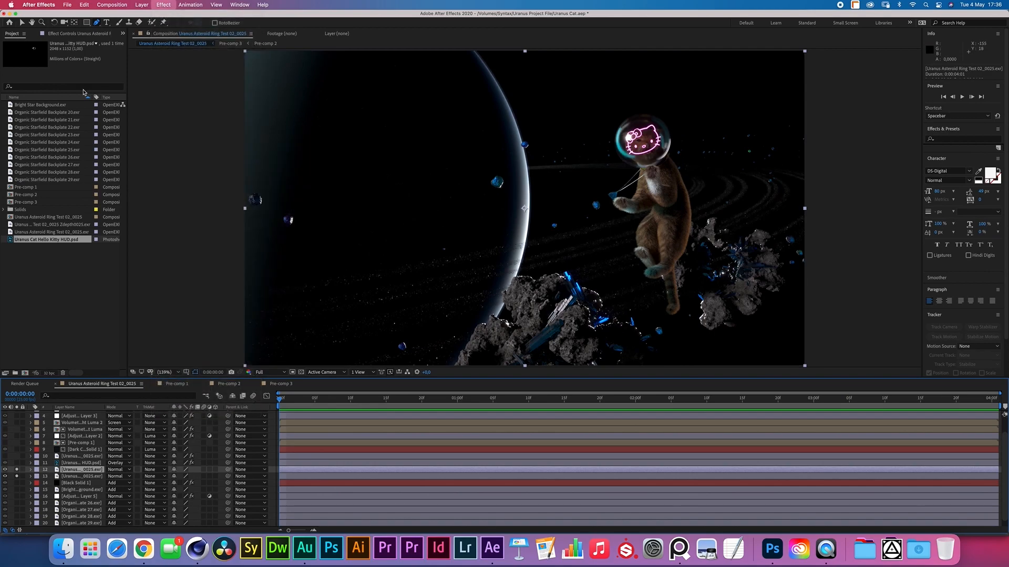
{"action": "left_click", "coordinate": [74, 70]}
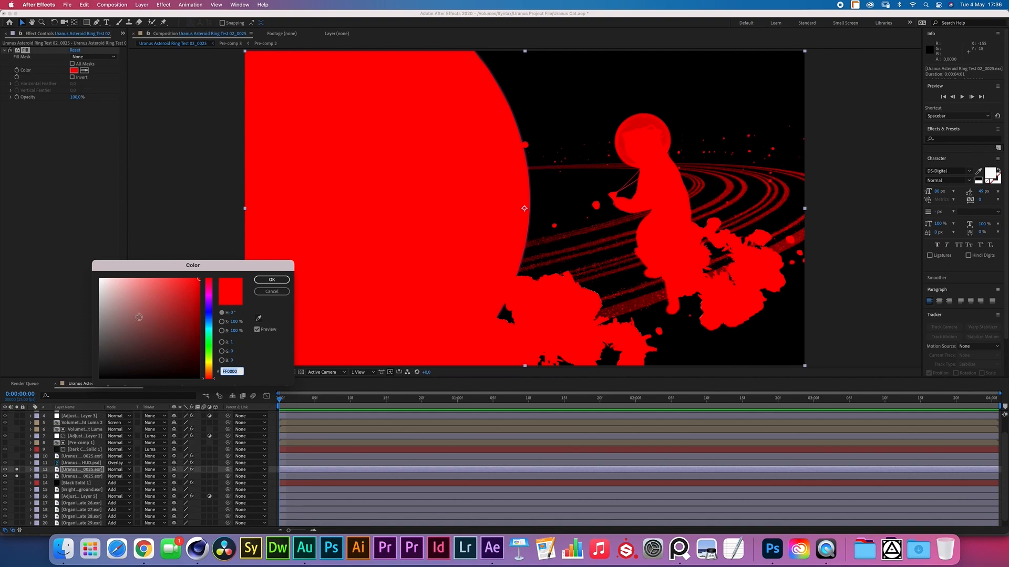
{"action": "left_click_drag", "start_coordinate": [139, 317], "coordinate": [371, 476]}
{"action": "left_click_drag", "start_coordinate": [49, 170], "coordinate": [371, 474]}
{"action": "left_click", "coordinate": [271, 280]}
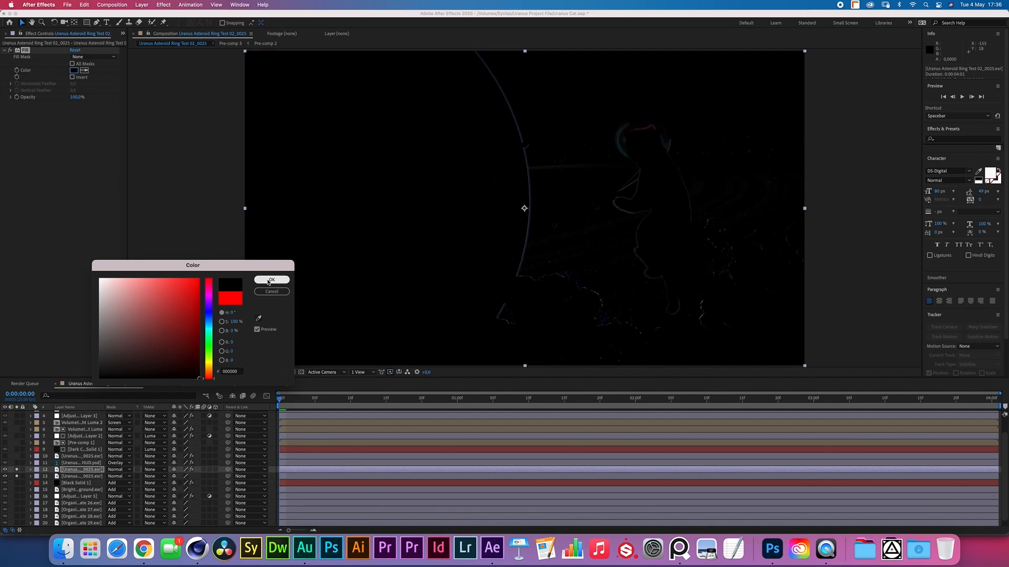
Step: Duplicate the black-filled layer, set one copy's Fill colour to white and place it beneath the black one
{"action": "left_click", "coordinate": [76, 470]}
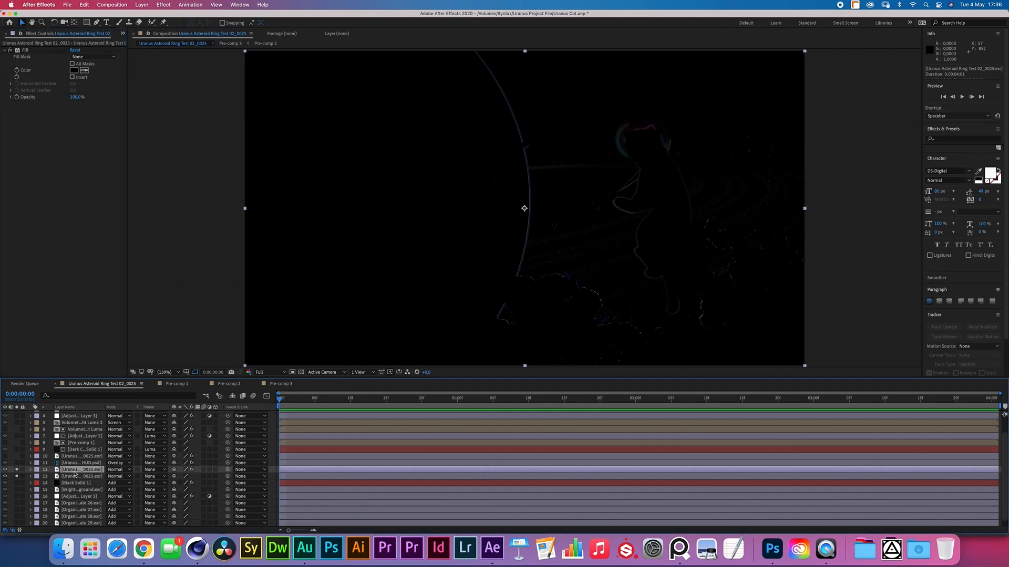
{"action": "key", "text": "super+d"}
{"action": "left_click", "coordinate": [74, 71]}
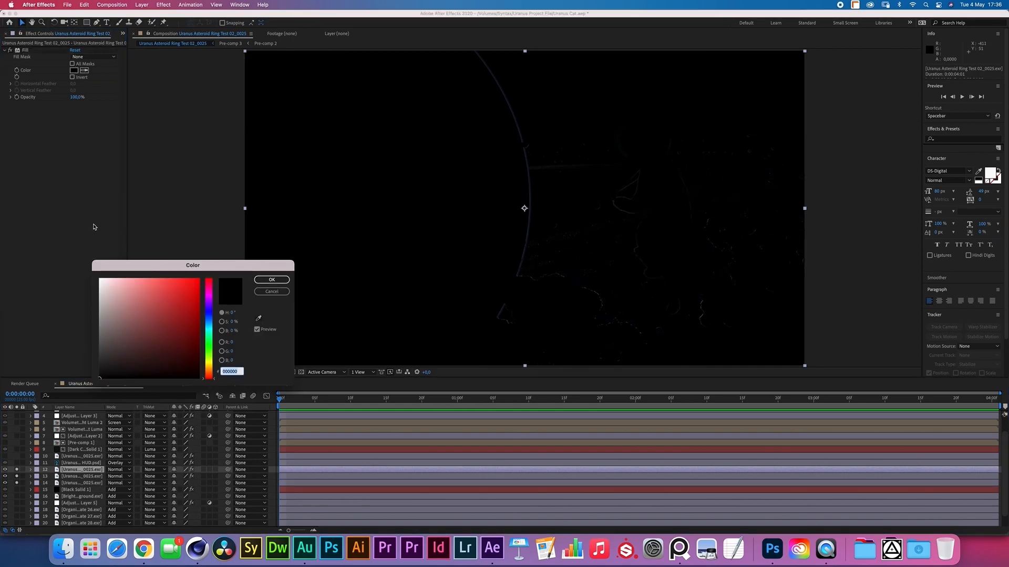
{"action": "left_click", "coordinate": [99, 279]}
{"action": "left_click", "coordinate": [271, 280]}
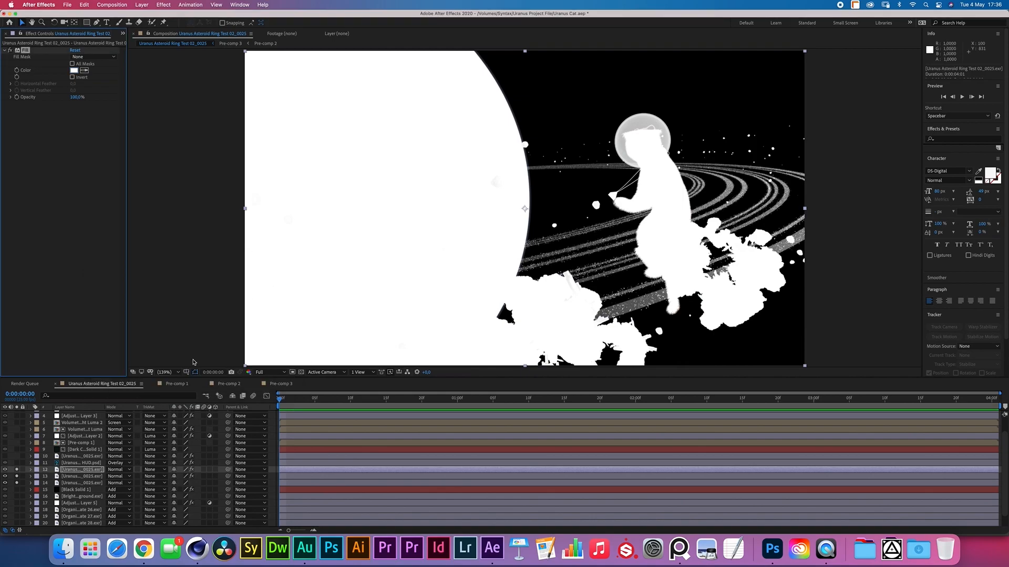
{"action": "left_click", "coordinate": [88, 476]}
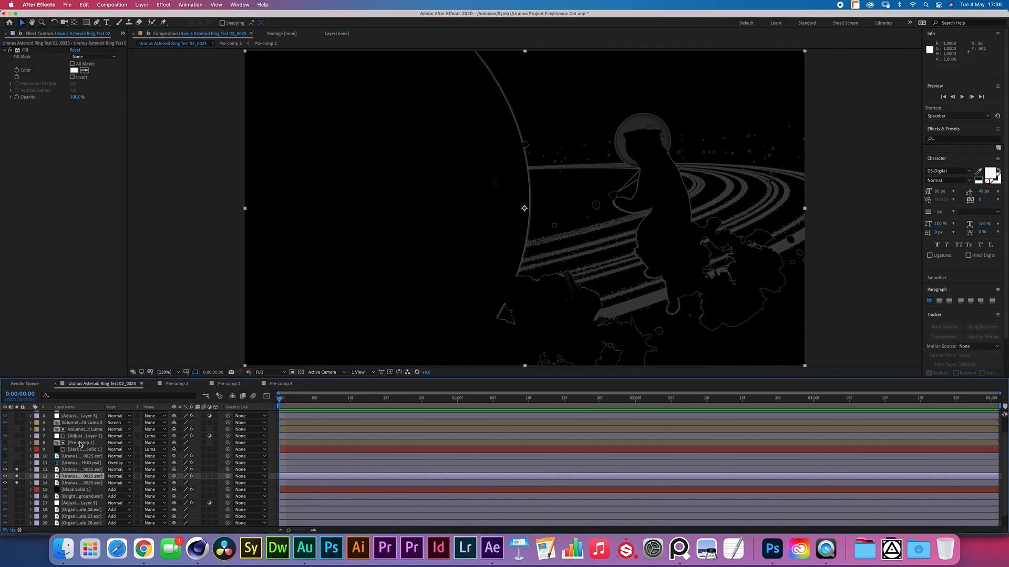
Step: Add a Gaussian Blur to the black-filled layer with Blurriness 60 and Repeat Edge Pixels enabled
{"action": "left_click", "coordinate": [73, 470]}
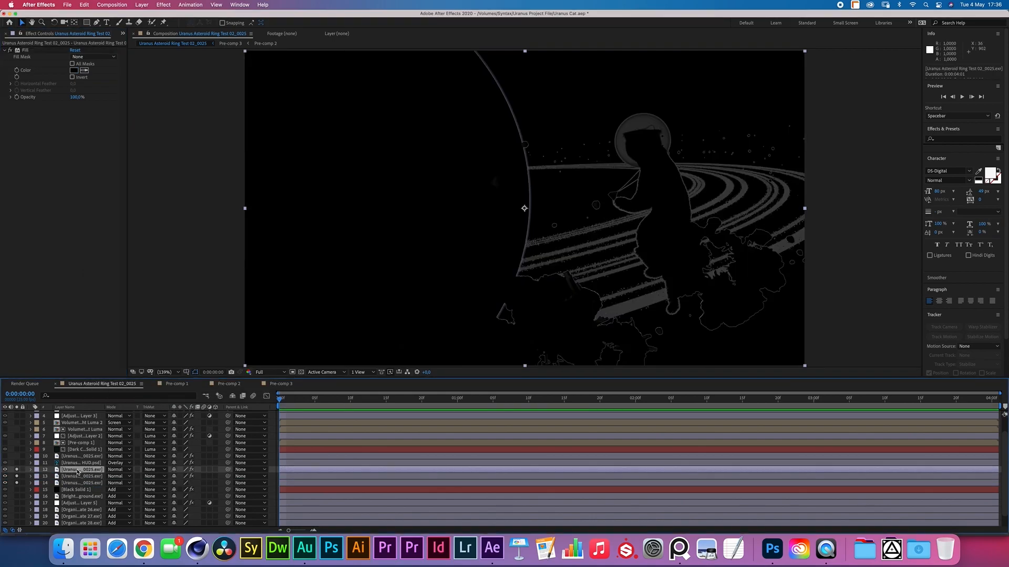
{"action": "left_click", "coordinate": [155, 5]}
{"action": "mouse_move", "coordinate": [164, 5]}
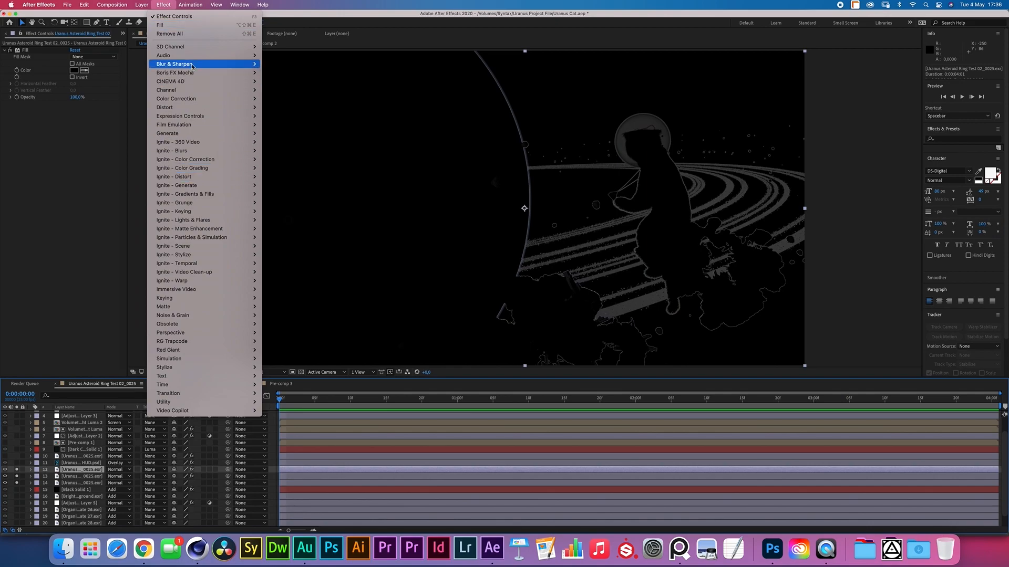
{"action": "mouse_move", "coordinate": [181, 64]}
{"action": "left_click", "coordinate": [282, 160]}
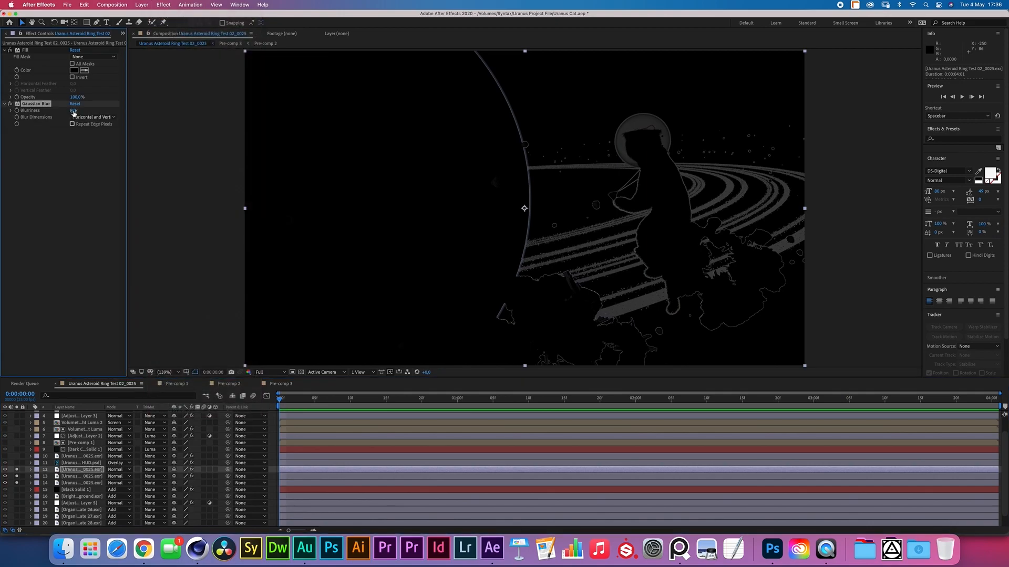
{"action": "left_click", "coordinate": [74, 111]}
{"action": "key", "text": "Return"}
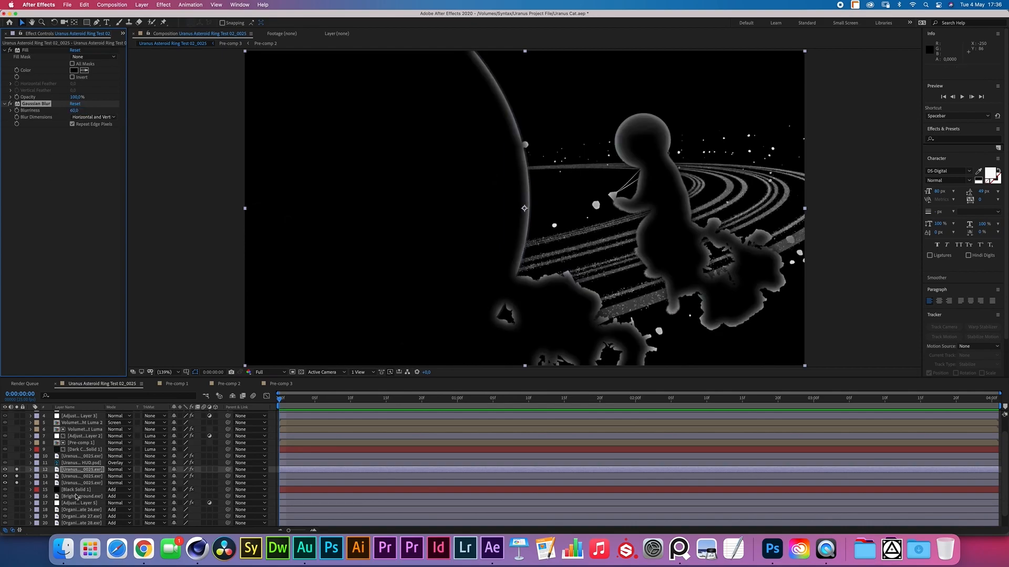
Step: Give the white-filled layer the same Gaussian Blur with its Blurriness set to 20
{"action": "left_click", "coordinate": [79, 476]}
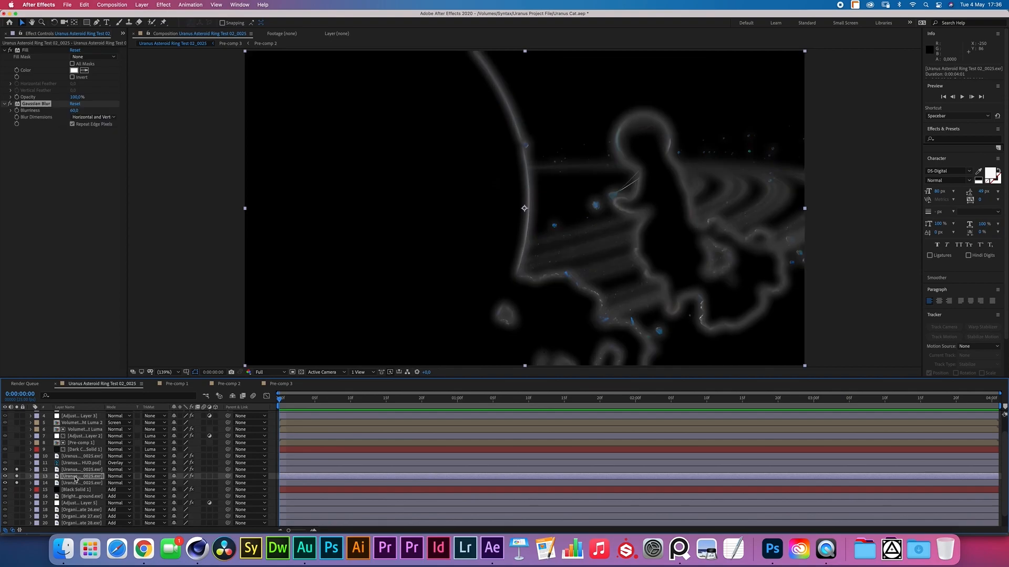
{"action": "left_click", "coordinate": [74, 117]}
{"action": "left_click", "coordinate": [75, 111]}
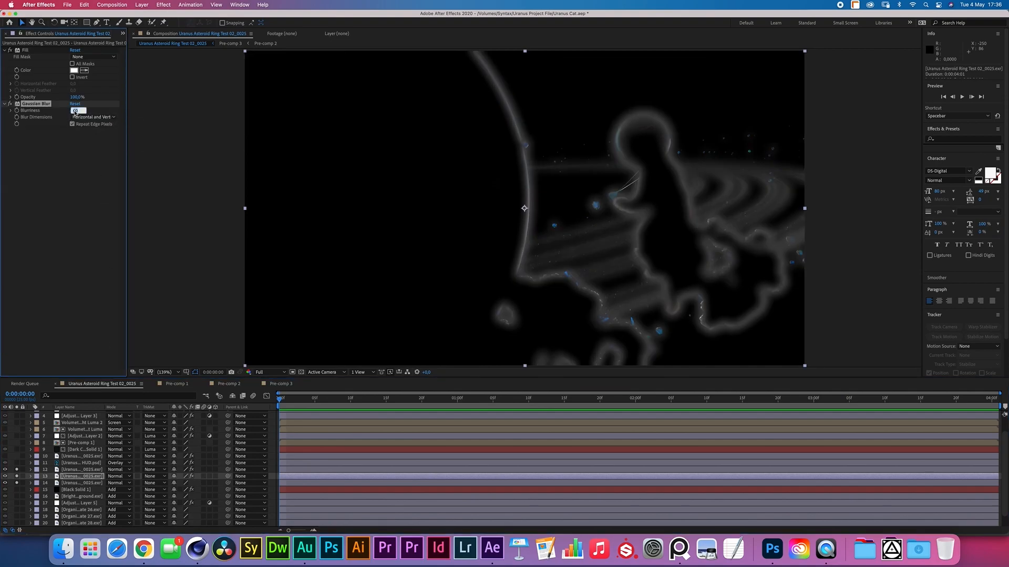
{"action": "type", "text": "20"}
{"action": "key", "text": "Return"}
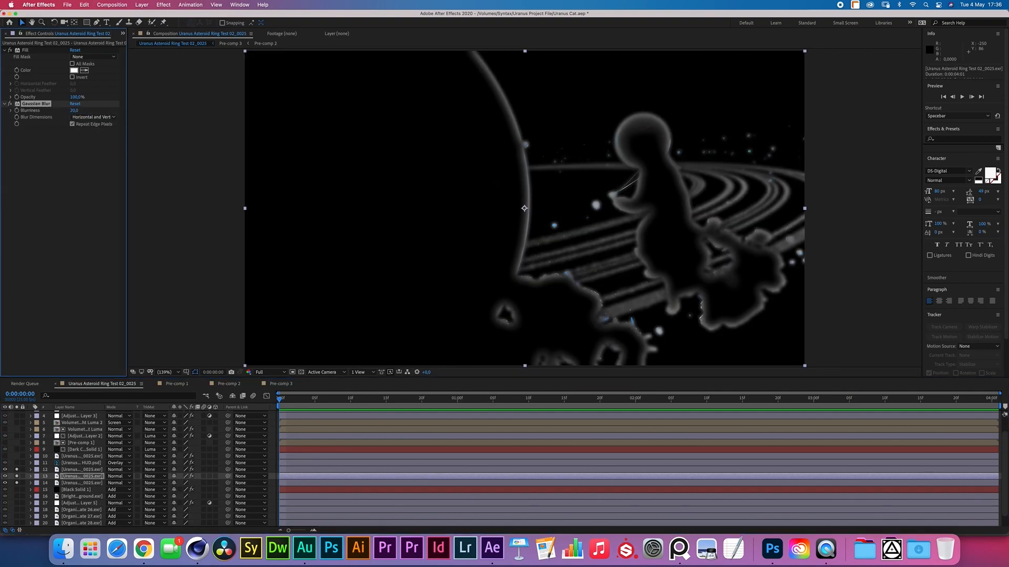
Step: Create a 2048 x 1152 px black solid directly above the original render layer, beneath the two filled copies
{"action": "left_click", "coordinate": [74, 483]}
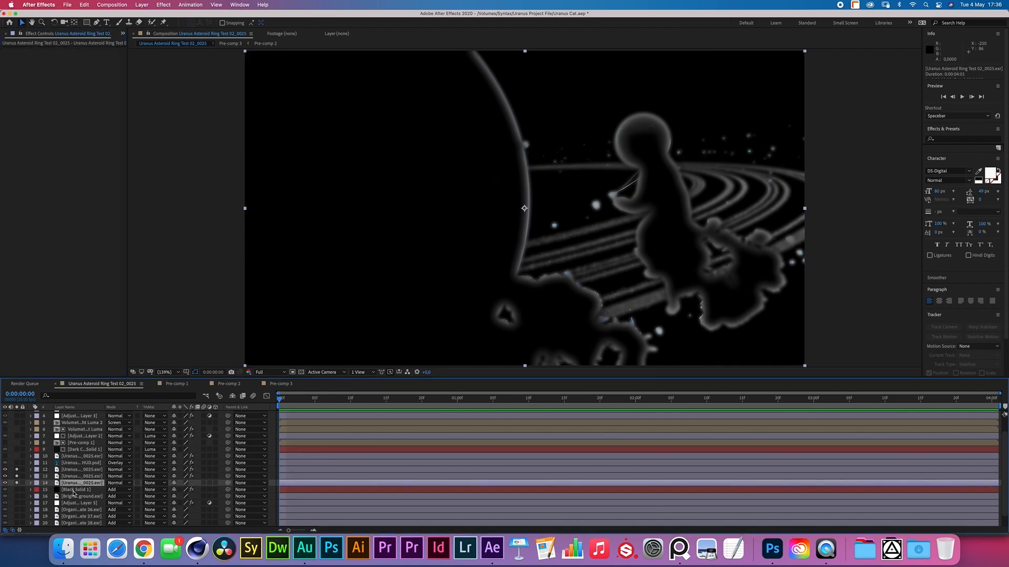
{"action": "left_click", "coordinate": [142, 5]}
{"action": "mouse_move", "coordinate": [145, 17]}
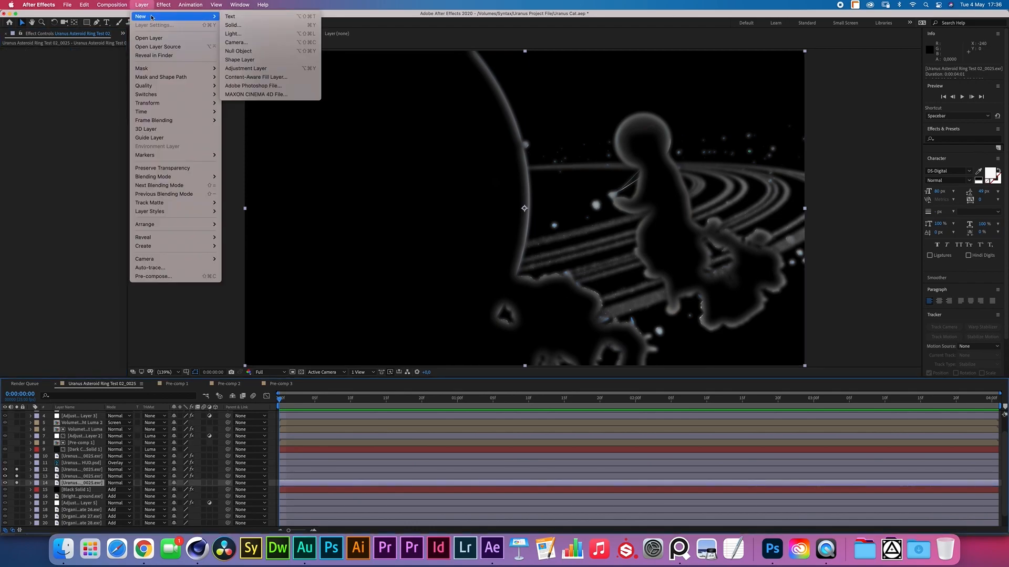
{"action": "left_click", "coordinate": [242, 24]}
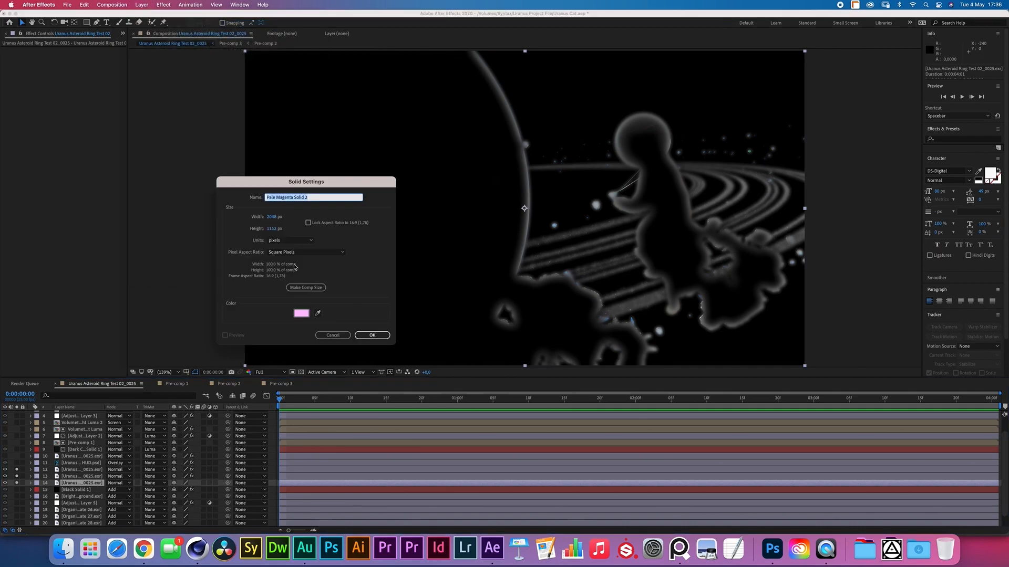
{"action": "left_click", "coordinate": [300, 290]}
{"action": "left_click", "coordinate": [303, 313]}
{"action": "type", "text": "000000"}
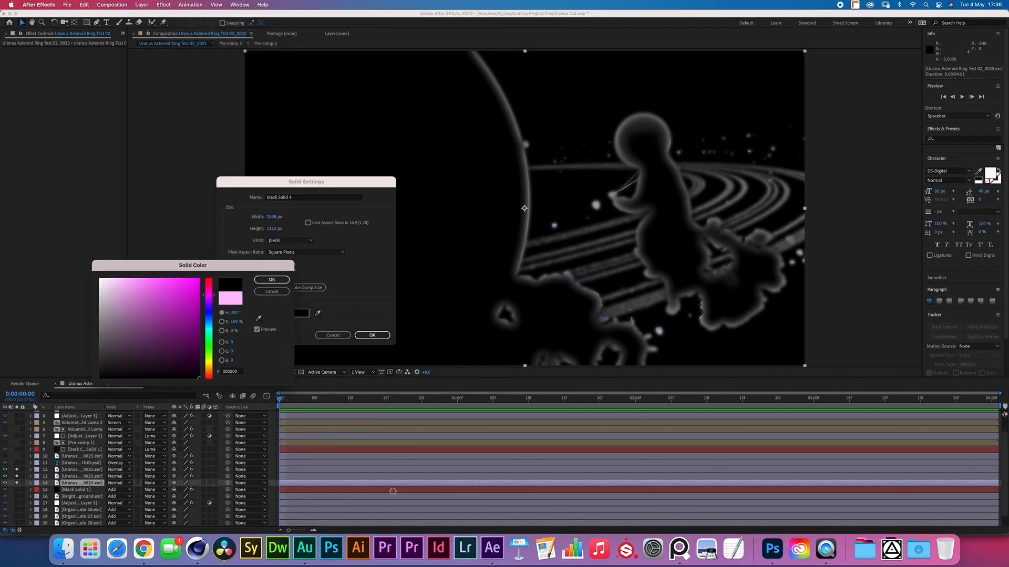
{"action": "left_click", "coordinate": [272, 279]}
{"action": "left_click", "coordinate": [377, 336]}
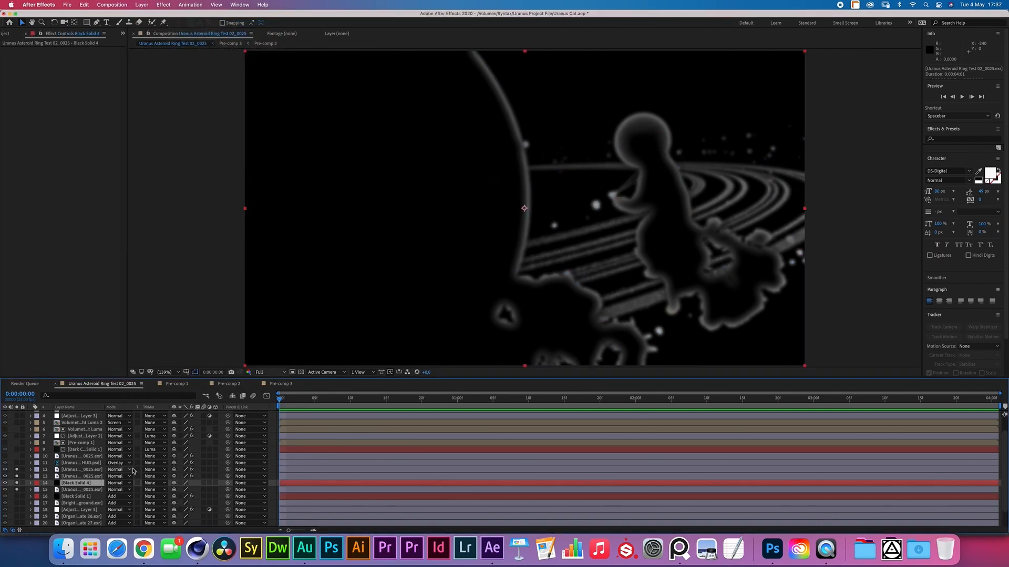
Step: Pre-compose the two blurred fill layers with the black solid and open the resulting pre-comp
{"action": "left_click", "coordinate": [84, 469]}
{"action": "left_click", "coordinate": [84, 483], "text": "shift"}
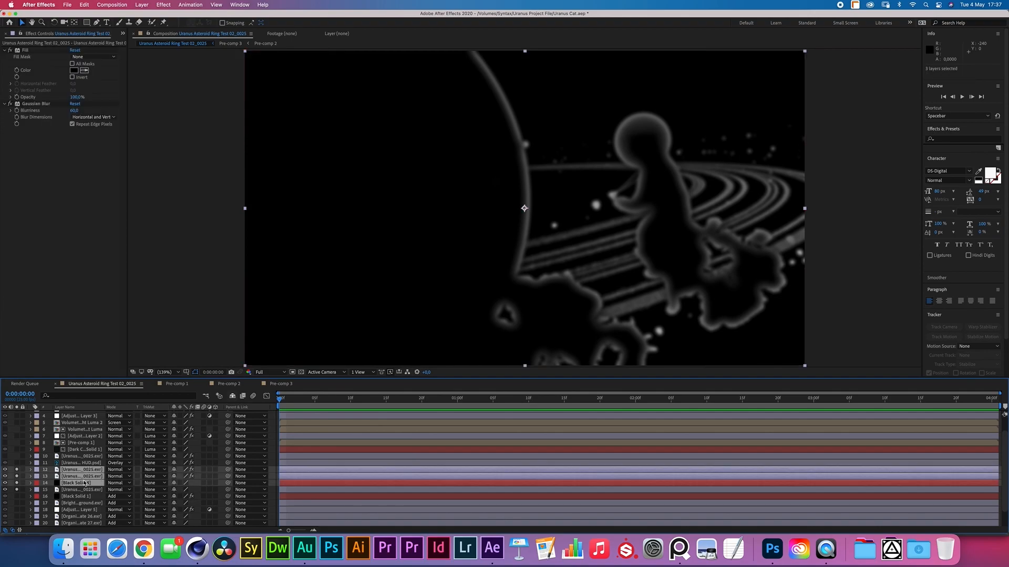
{"action": "key", "text": "super+shift+c"}
{"action": "key", "text": "Return"}
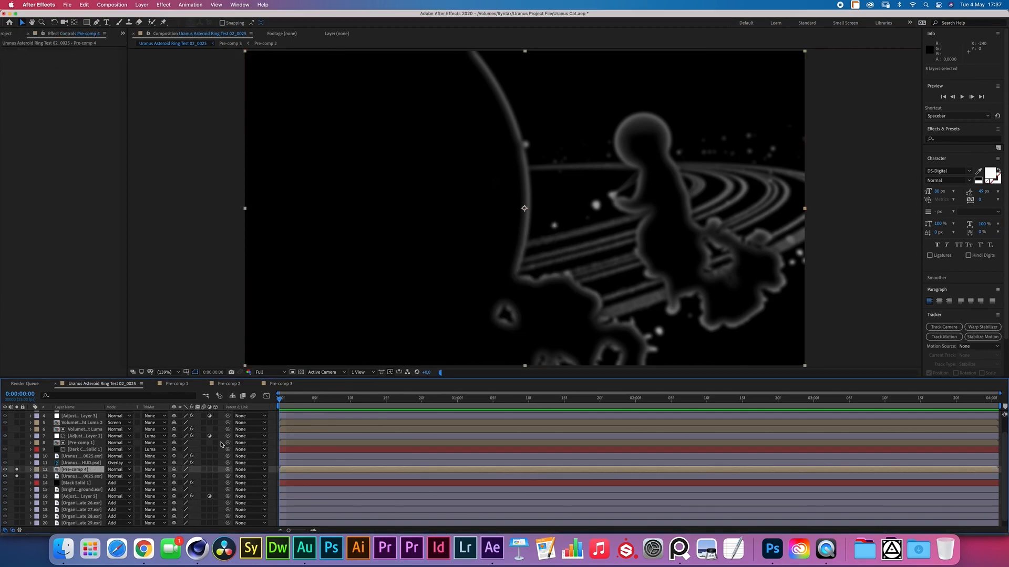
{"action": "key", "text": "Return"}
{"action": "key", "text": "Return"}
{"action": "double_click", "coordinate": [84, 469]}
Step: Add a comp-sized black solid on top of the layers in the pre-comp
{"action": "left_click", "coordinate": [142, 5]}
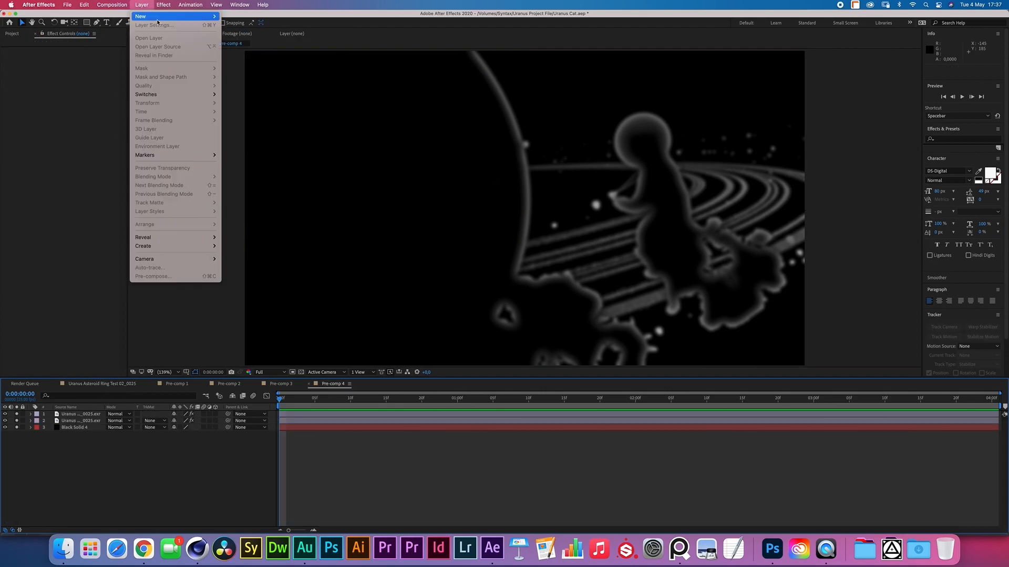
{"action": "mouse_move", "coordinate": [153, 17]}
{"action": "key", "text": "Return"}
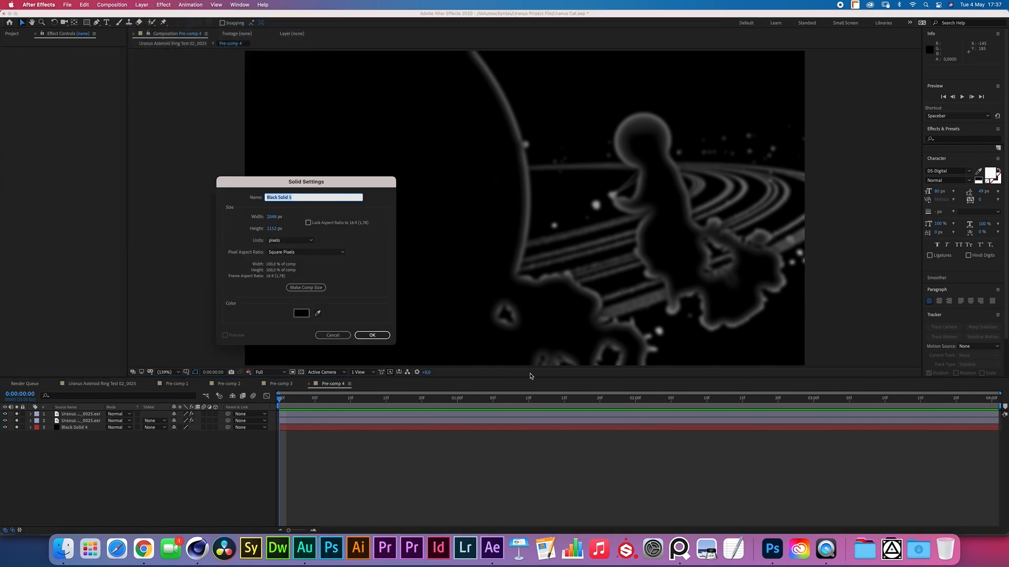
{"action": "left_click", "coordinate": [306, 287]}
{"action": "left_click", "coordinate": [372, 336]}
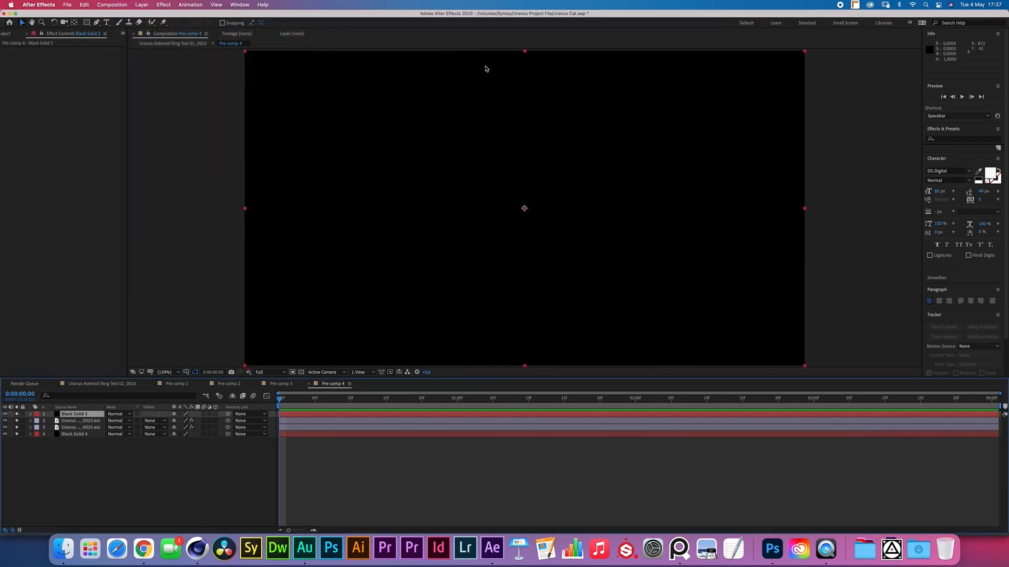
Step: Draw a Pen mask around the planet on the top black solid, set it to Subtract with 20-pixel feather, and turn off the layers' solo switches
{"action": "left_click", "coordinate": [71, 415]}
{"action": "left_click", "coordinate": [97, 21]}
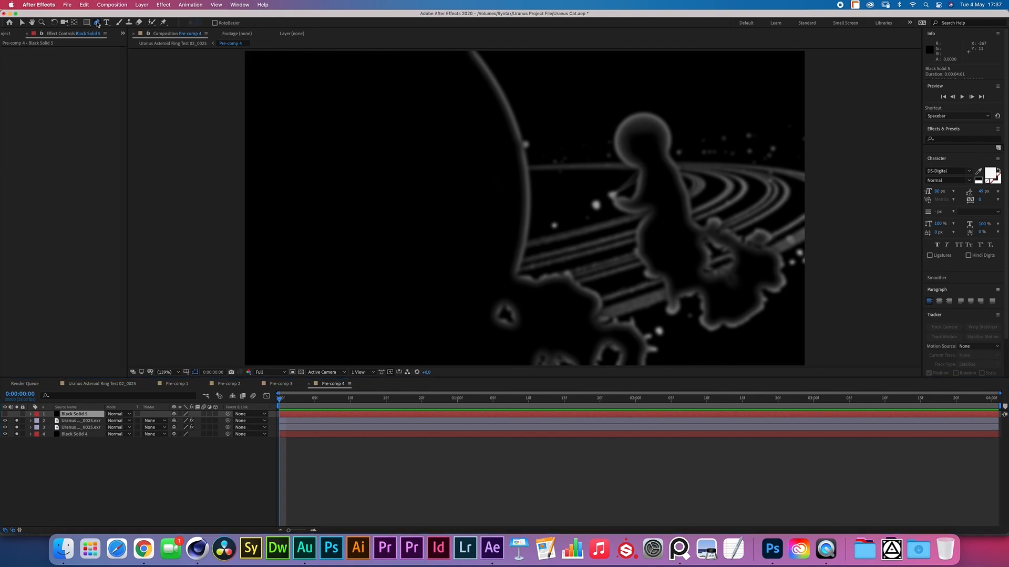
{"action": "key", "text": "slash"}
{"action": "left_click", "coordinate": [482, 87]}
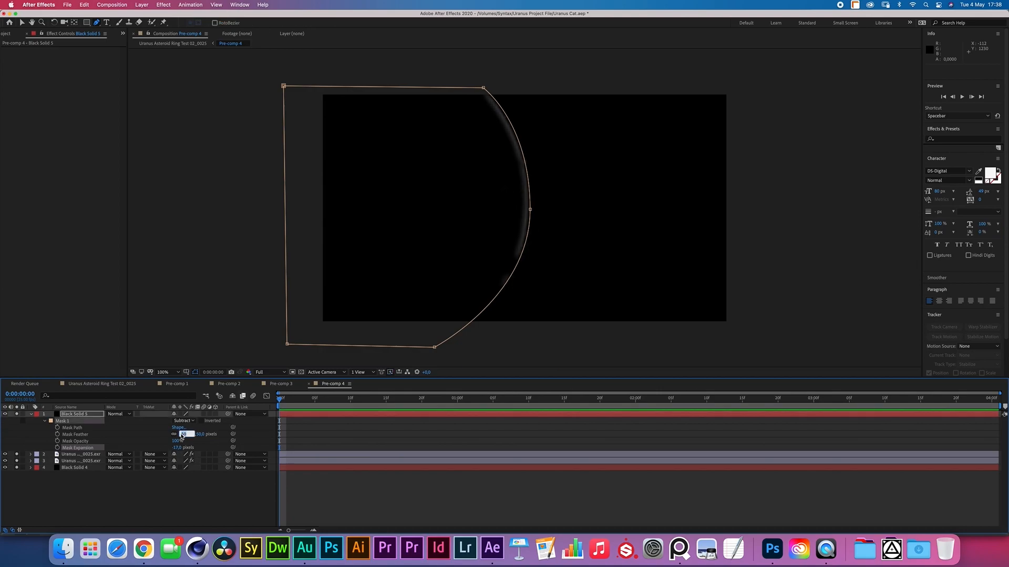
{"action": "type", "text": "20"}
{"action": "left_click", "coordinate": [179, 479]}
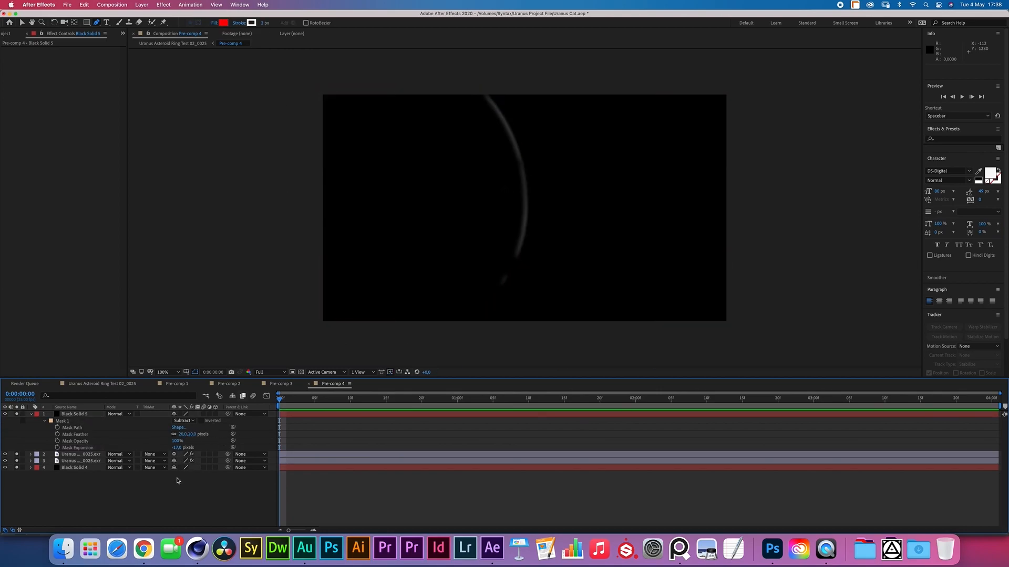
{"action": "left_click", "coordinate": [31, 414]}
{"action": "left_click_drag", "start_coordinate": [17, 415], "coordinate": [16, 435]}
Step: Add an adjustment layer above the masked black solid and start choosing an effect for it
{"action": "left_click", "coordinate": [142, 5]}
{"action": "mouse_move", "coordinate": [158, 16]}
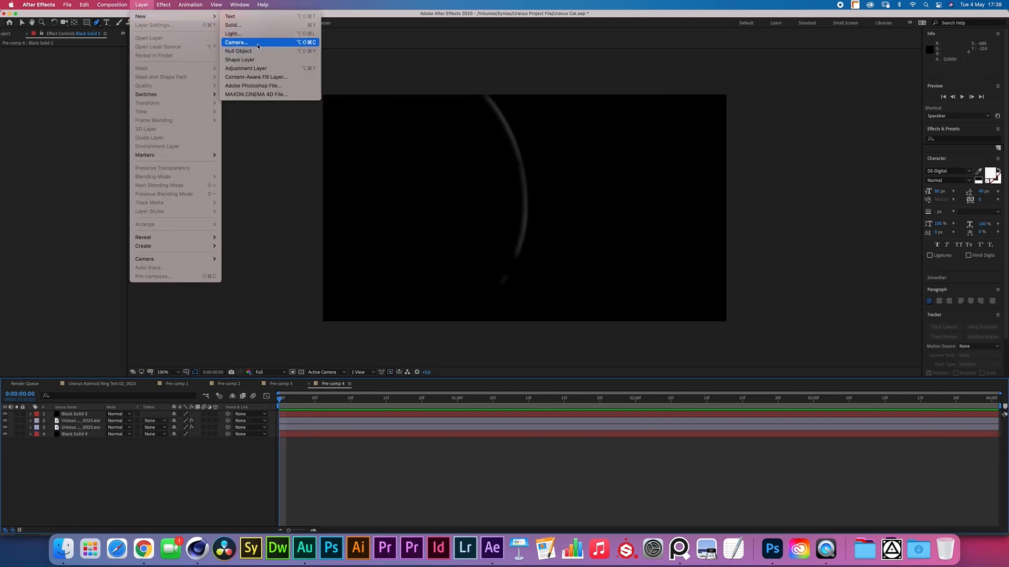
{"action": "left_click", "coordinate": [247, 69]}
{"action": "left_click", "coordinate": [166, 4]}
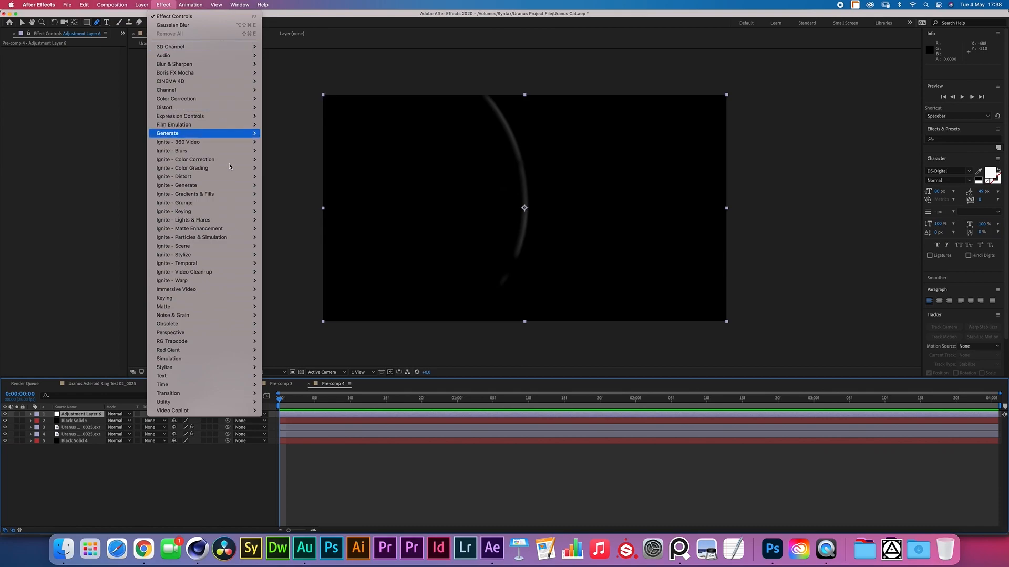
Step: Apply an Exposure effect to Adjustment Layer 6 in Pre-comp 4 and raise its exposure to 1.97
{"action": "mouse_move", "coordinate": [220, 99]}
{"action": "left_click", "coordinate": [318, 274]}
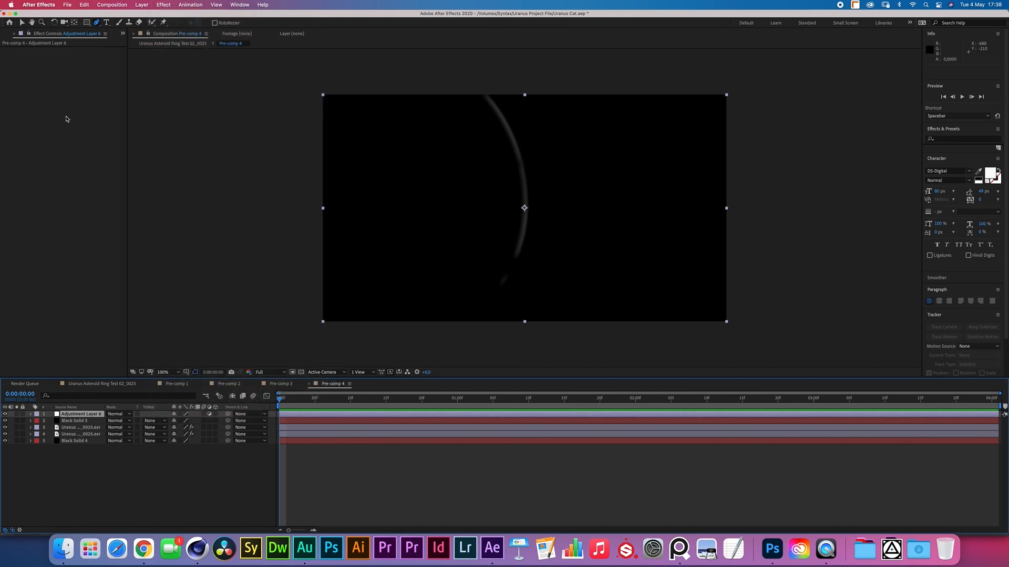
{"action": "left_click_drag", "start_coordinate": [149, 74], "coordinate": [149, 73]}
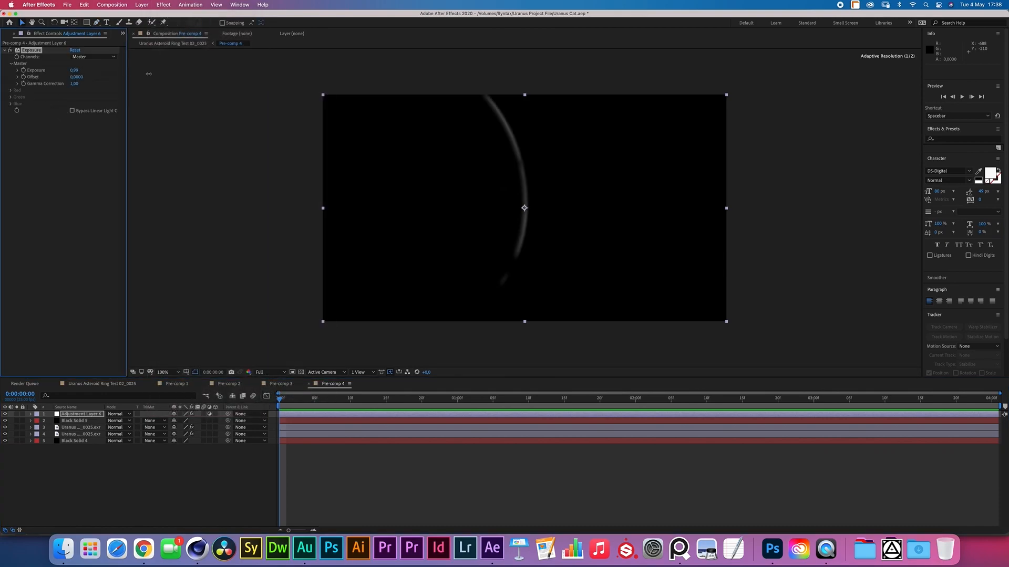
{"action": "left_click_drag", "start_coordinate": [213, 80], "coordinate": [189, 62]}
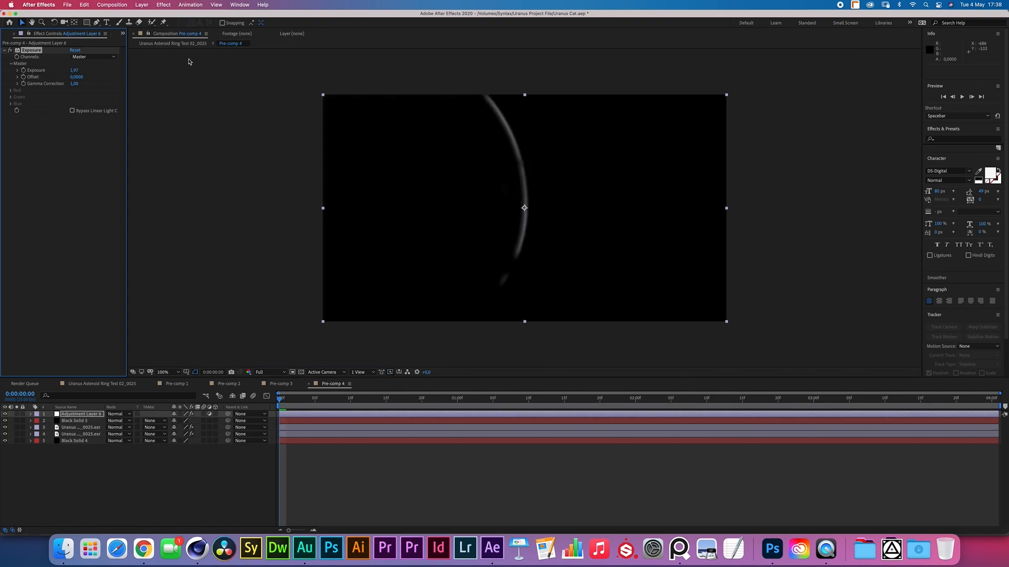
Step: Add an adjustment layer directly above the soloed Uranus render layer in the main composition and apply Camera Lens Blur to it
{"action": "left_click", "coordinate": [172, 480]}
{"action": "left_click", "coordinate": [110, 384]}
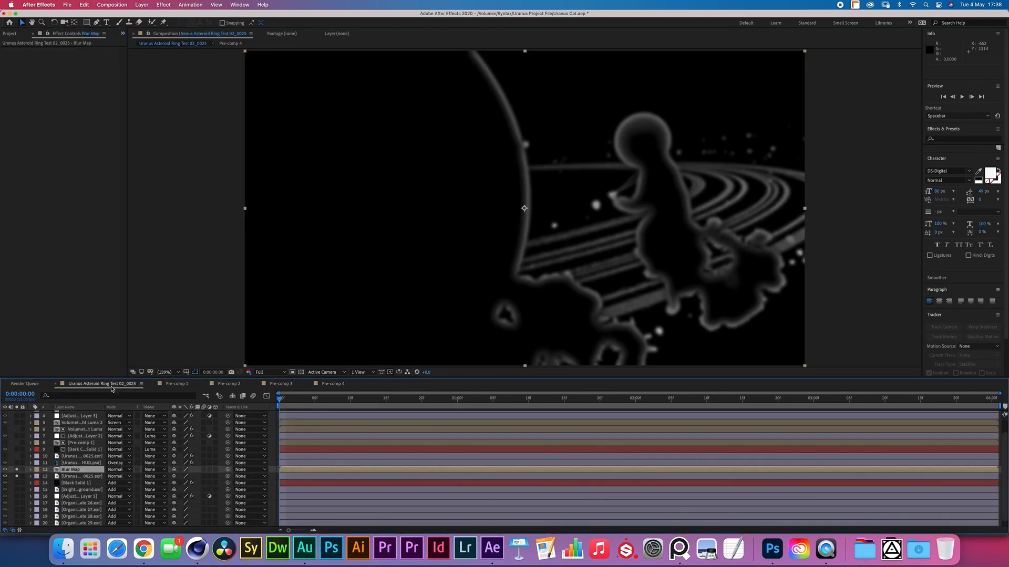
{"action": "left_click", "coordinate": [74, 476]}
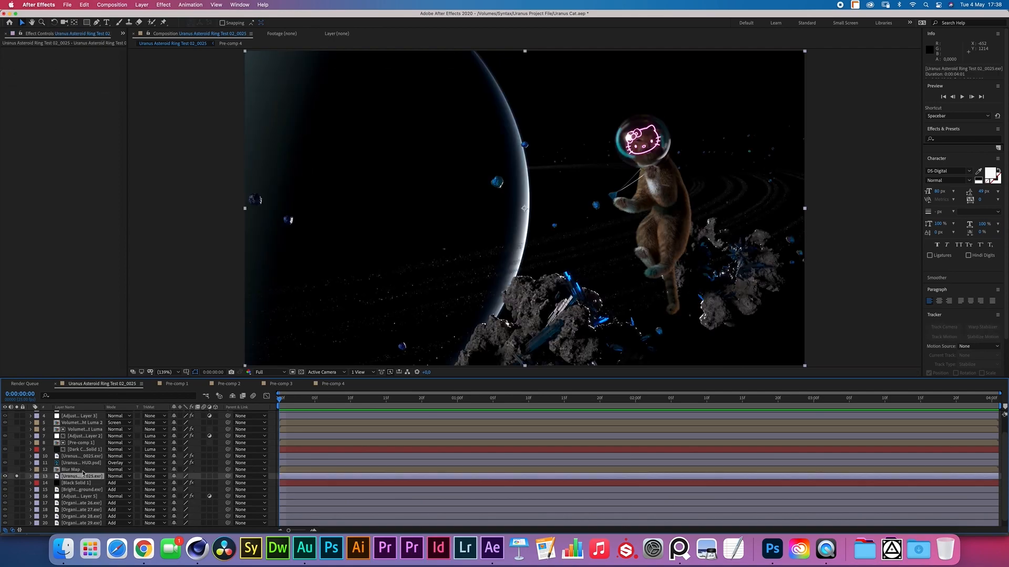
{"action": "key", "text": "alt+super+y"}
{"action": "left_click", "coordinate": [163, 5]}
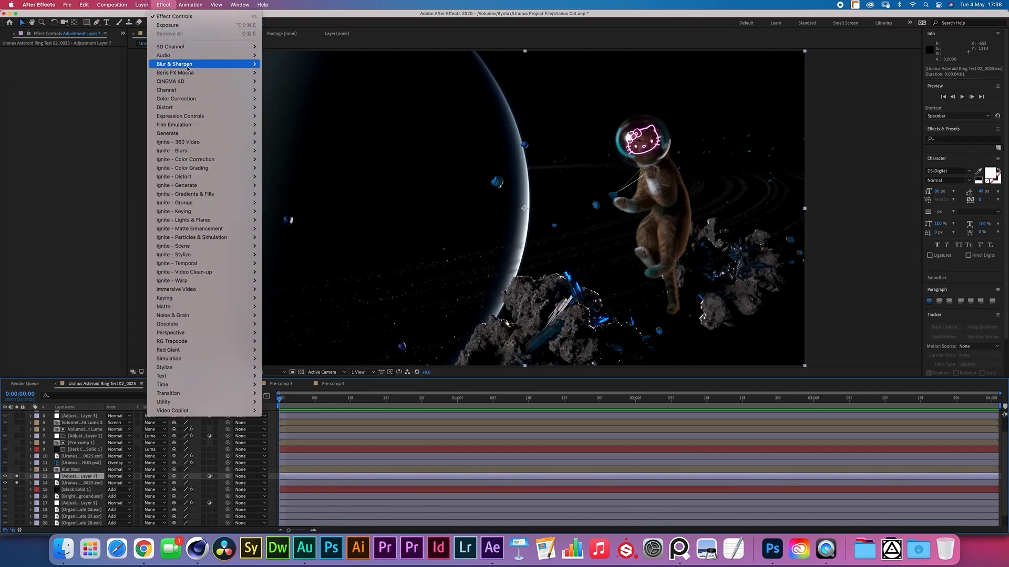
{"action": "mouse_move", "coordinate": [191, 64]}
{"action": "left_click", "coordinate": [301, 72]}
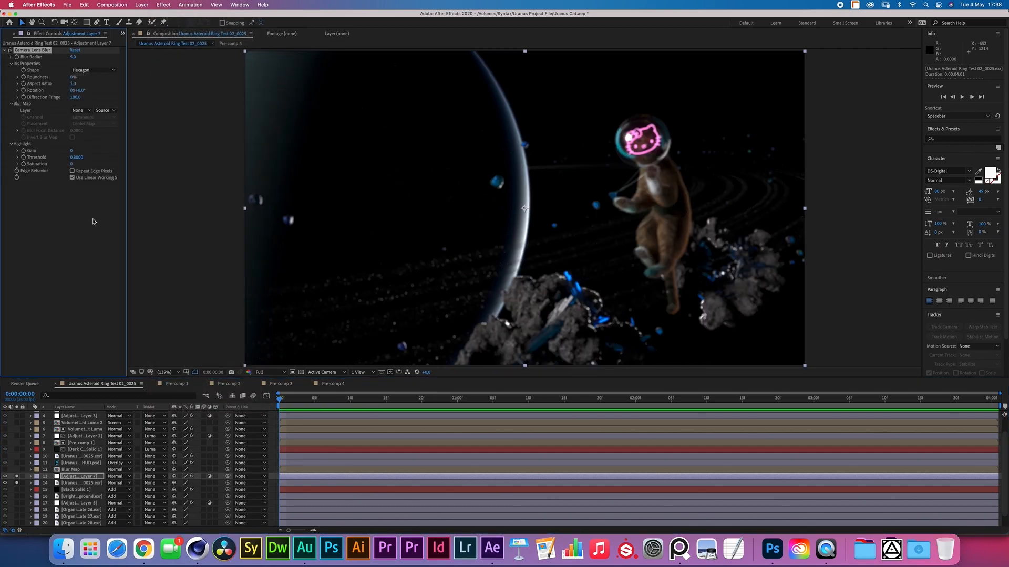
Step: Set the Camera Lens Blur's aspect ratio to 0.5 and blur radius to 2.0, using the Blur Map layer as its blur map
{"action": "key", "text": "comma"}
{"action": "left_click", "coordinate": [73, 84]}
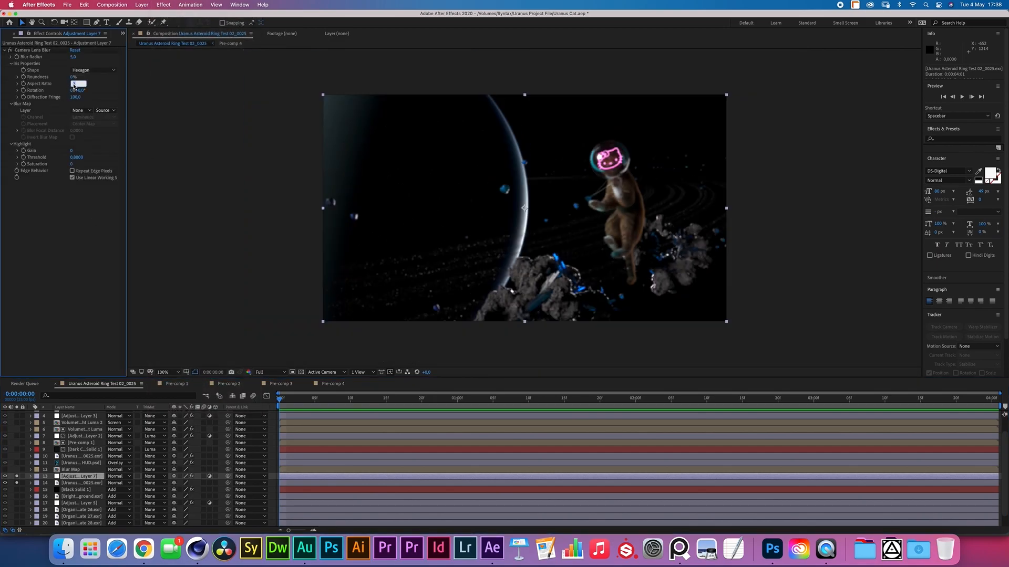
{"action": "key", "text": "Return"}
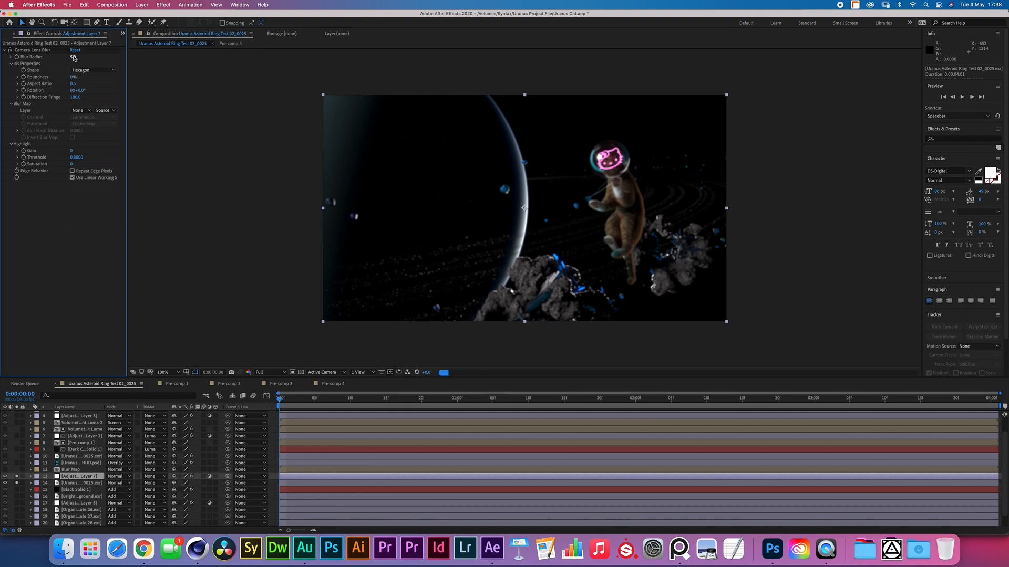
{"action": "left_click", "coordinate": [82, 110]}
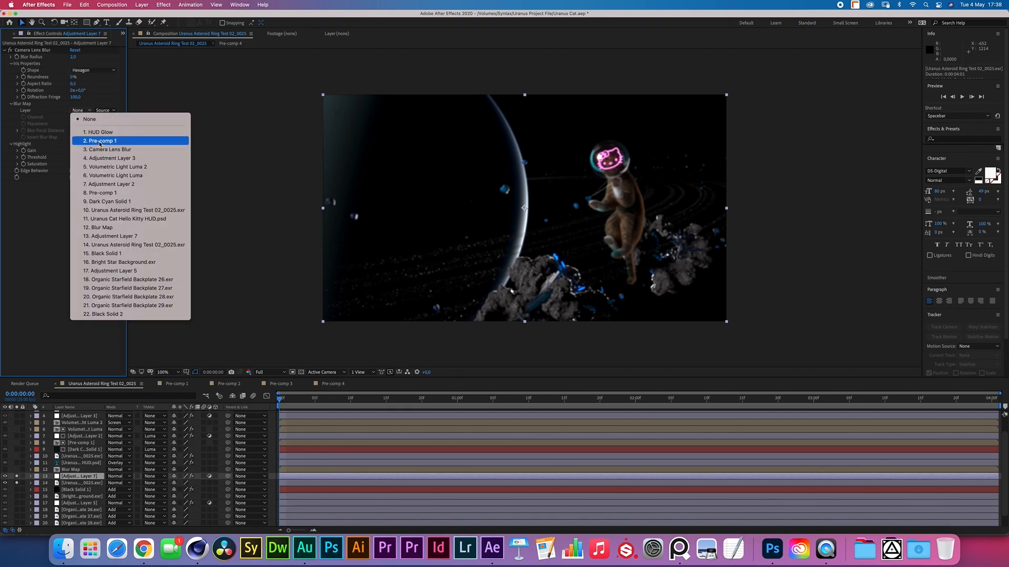
{"action": "left_click", "coordinate": [113, 229]}
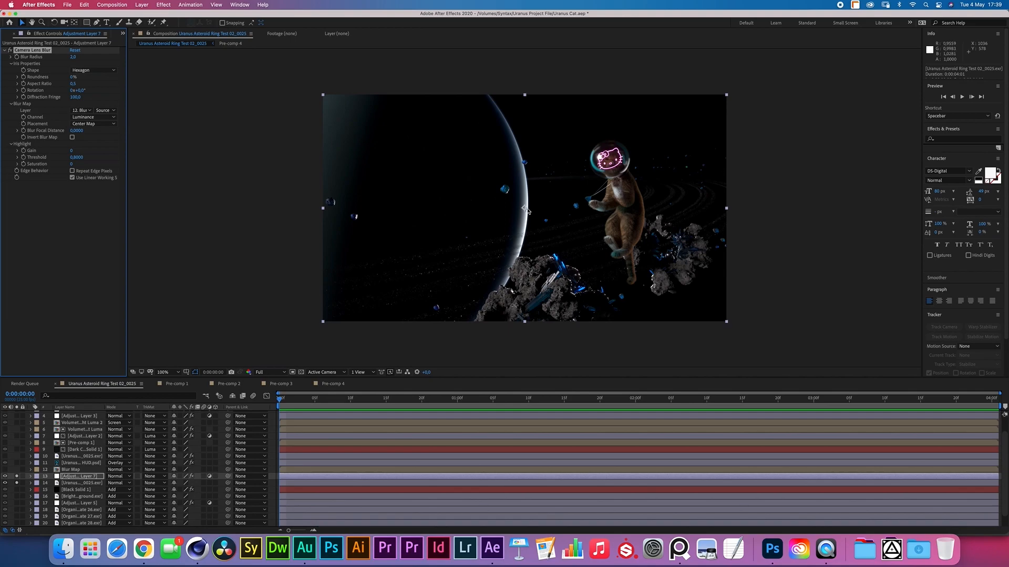
Step: Inspect the blurred planet edge up close and check the contents of the Blur Map pre-composition
{"action": "scroll", "coordinate": [527, 211], "scroll_direction": "up", "scroll_amount": 4}
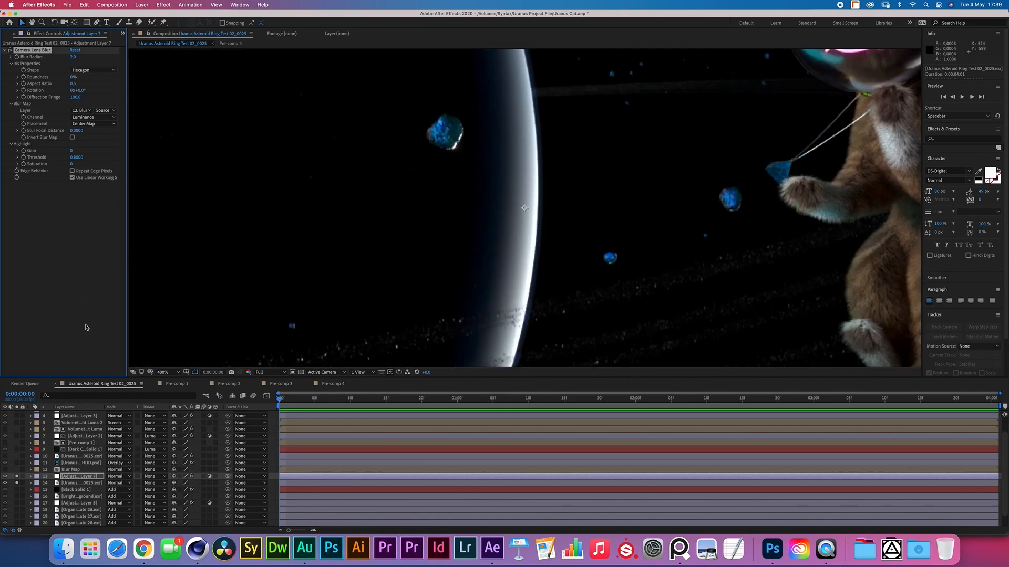
{"action": "left_click", "coordinate": [16, 477]}
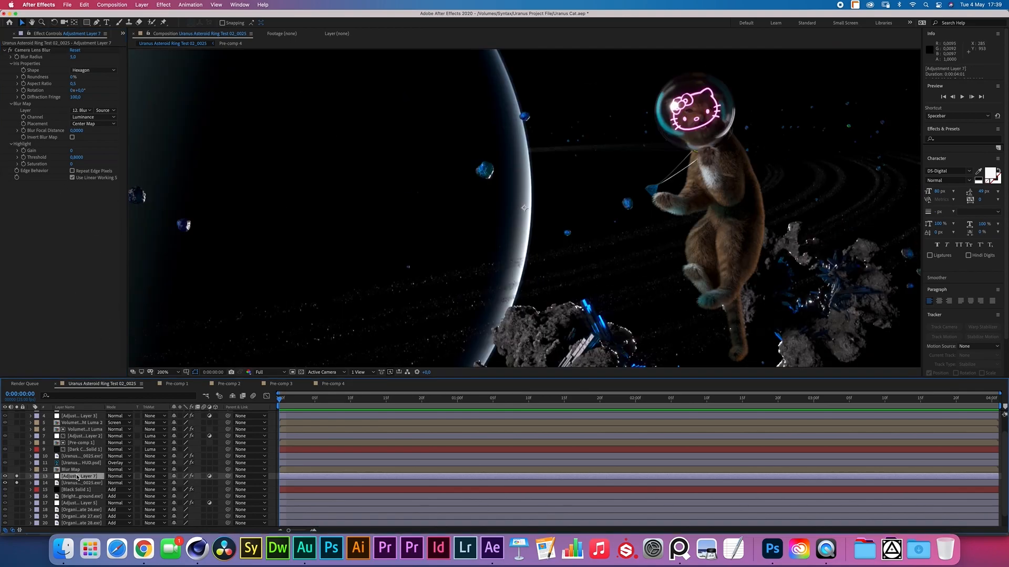
{"action": "double_click", "coordinate": [74, 470]}
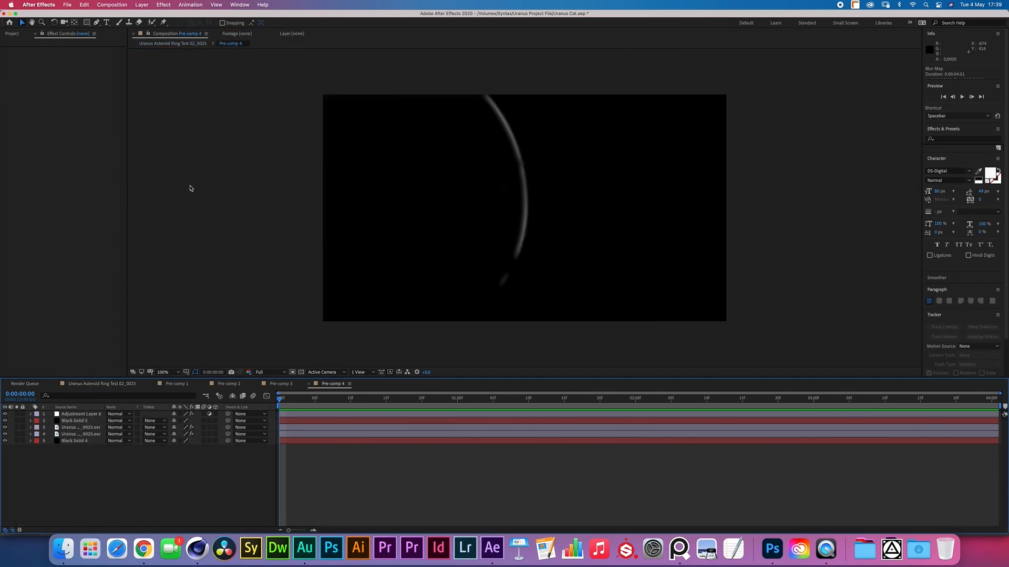
{"action": "left_click", "coordinate": [90, 414]}
{"action": "left_click", "coordinate": [111, 383]}
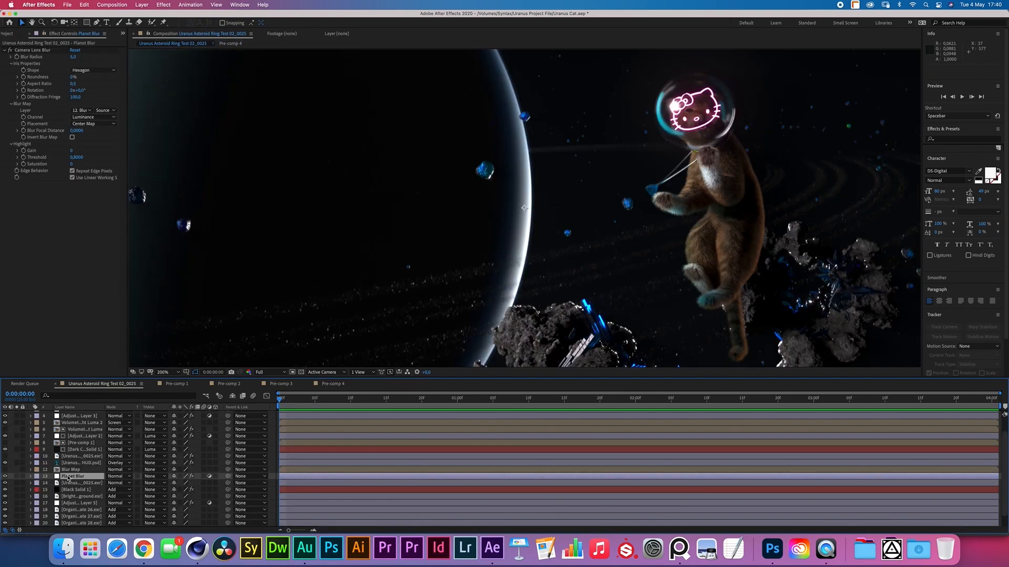
Step: Remove Camera Lens Blur from the Planet Blur layer and set its track matte to Luma Matte "Blur Map"
{"action": "left_click", "coordinate": [72, 477]}
{"action": "left_click", "coordinate": [31, 50]}
{"action": "key", "text": "Delete"}
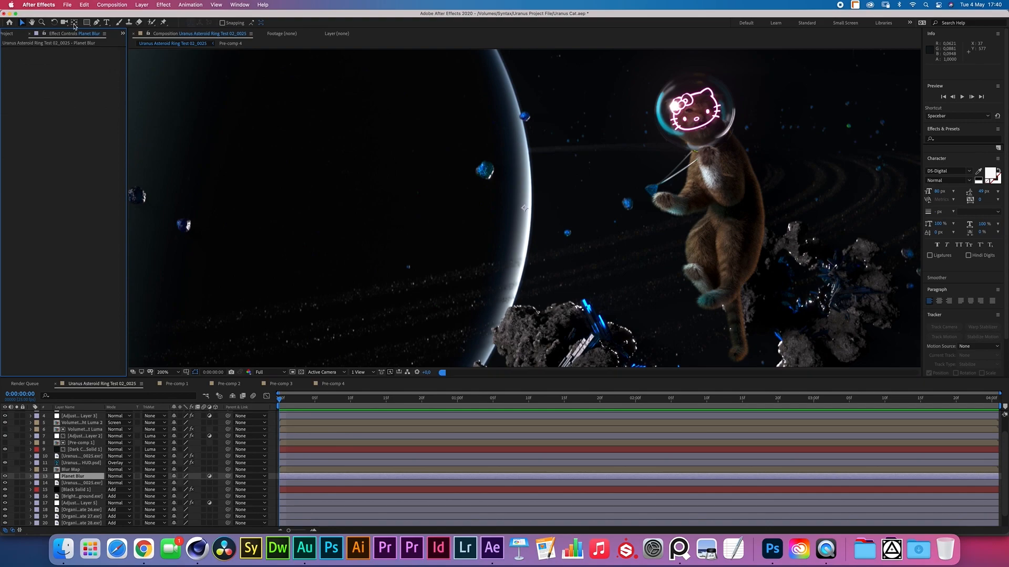
{"action": "left_click", "coordinate": [152, 476]}
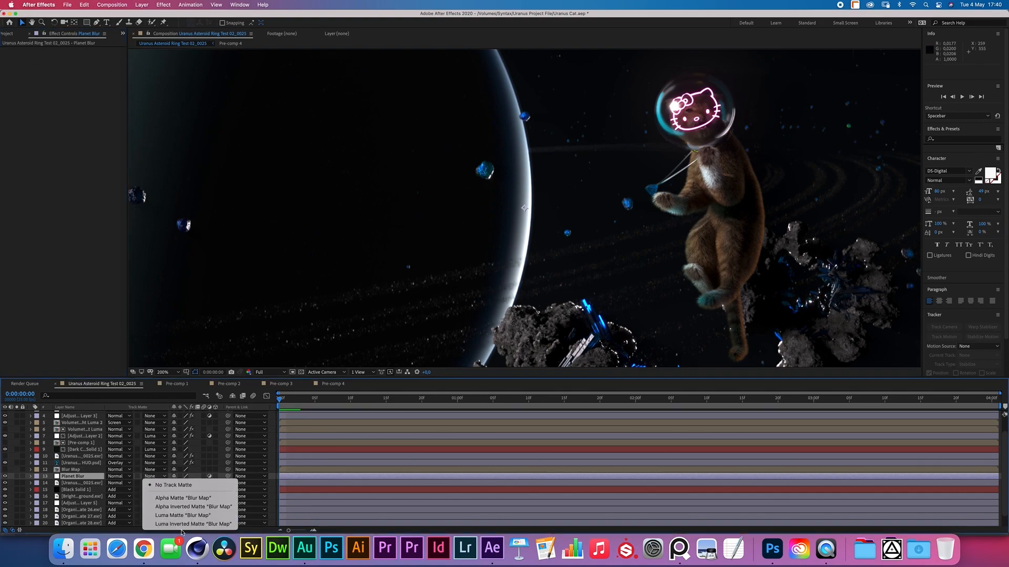
{"action": "left_click", "coordinate": [173, 515]}
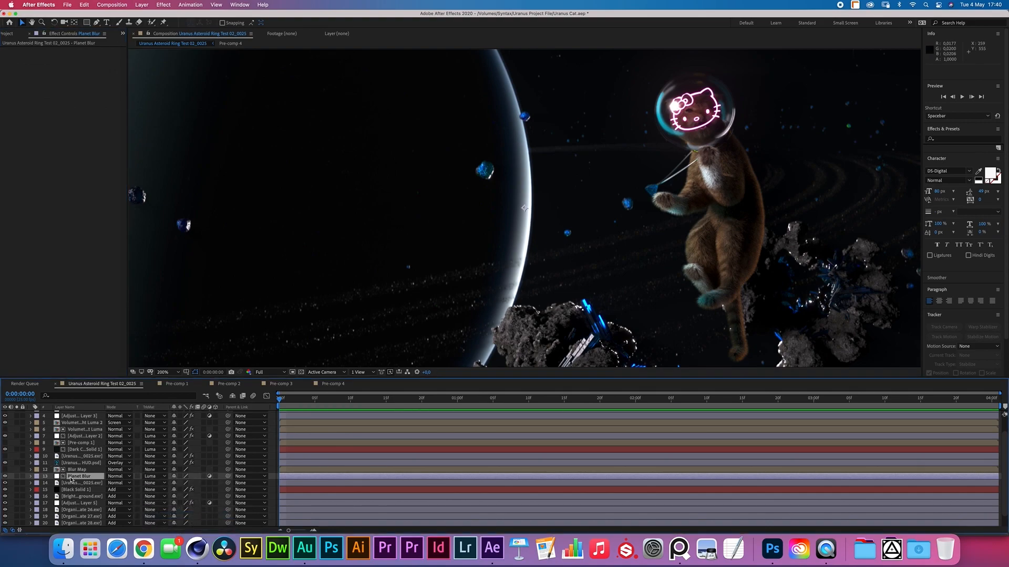
Step: Reapply Camera Lens Blur to the matted Planet Blur layer and enable Repeat Edge Pixels
{"action": "left_click", "coordinate": [164, 5]}
{"action": "left_click", "coordinate": [178, 26]}
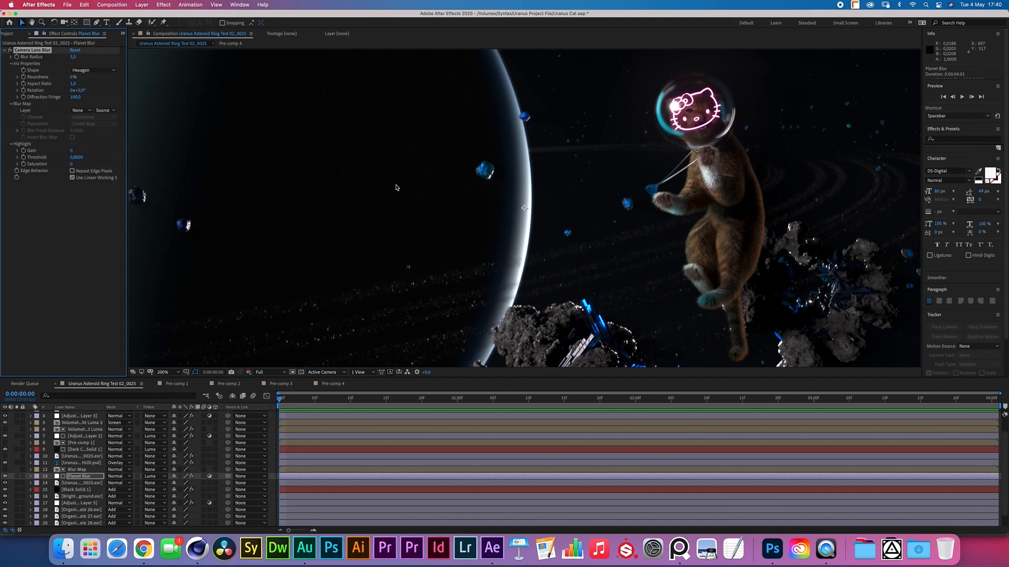
{"action": "key", "text": "comma"}
{"action": "left_click", "coordinate": [72, 171]}
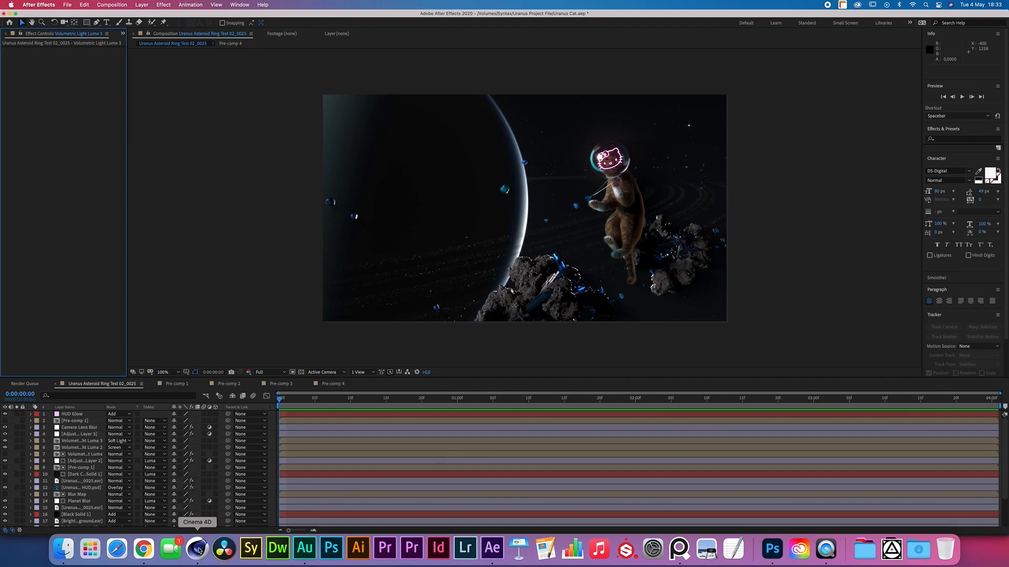
Step: Switch to Cinema 4D and examine the BloomGlare and Caustics passes of the render in the Picture Viewer
{"action": "left_click", "coordinate": [199, 550]}
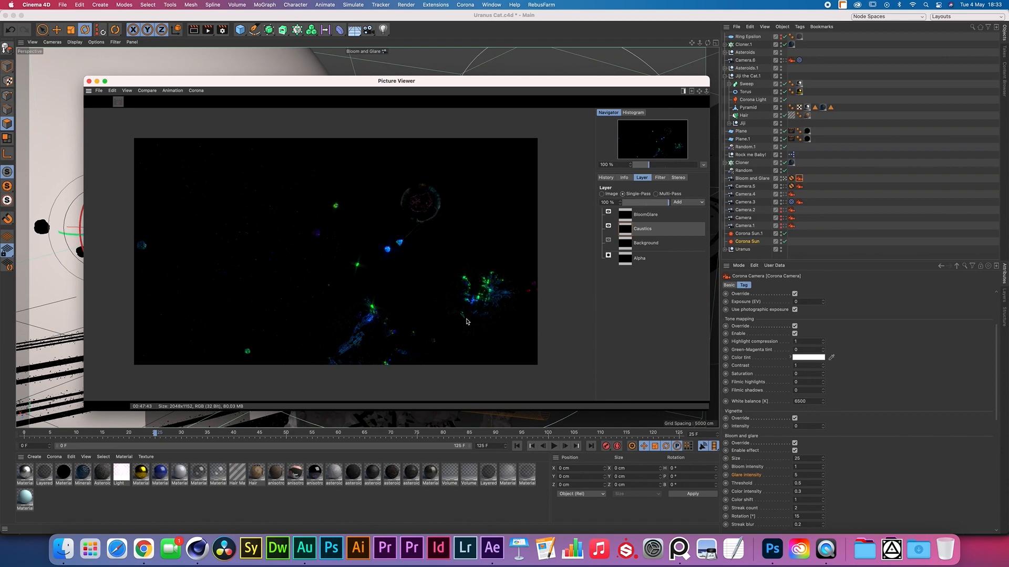
{"action": "left_click", "coordinate": [625, 220]}
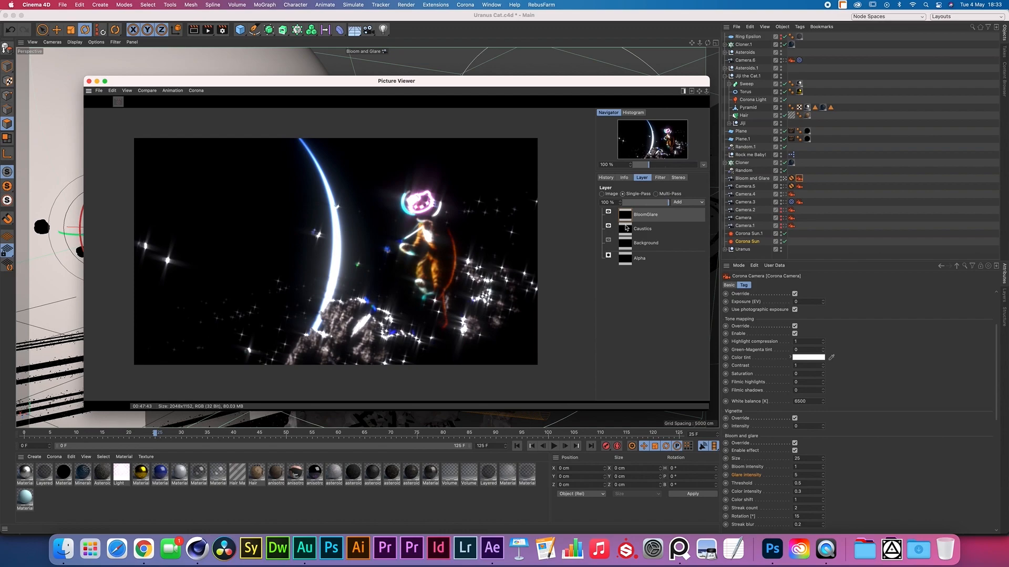
{"action": "left_click", "coordinate": [627, 228]}
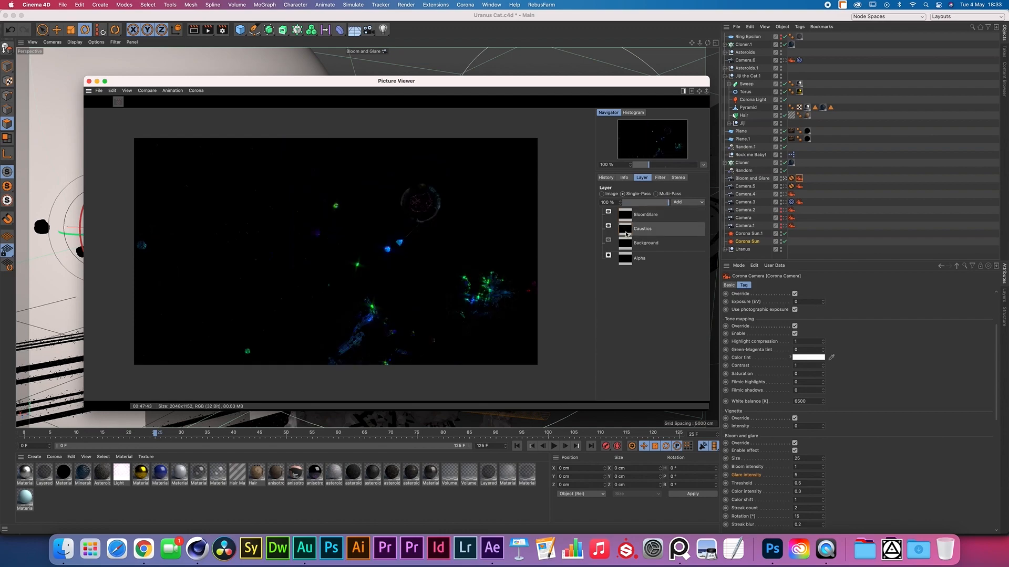
Step: Return to After Effects and apply the EXtractoR effect to the Bloom and Caustics EXR layer
{"action": "left_click", "coordinate": [493, 548]}
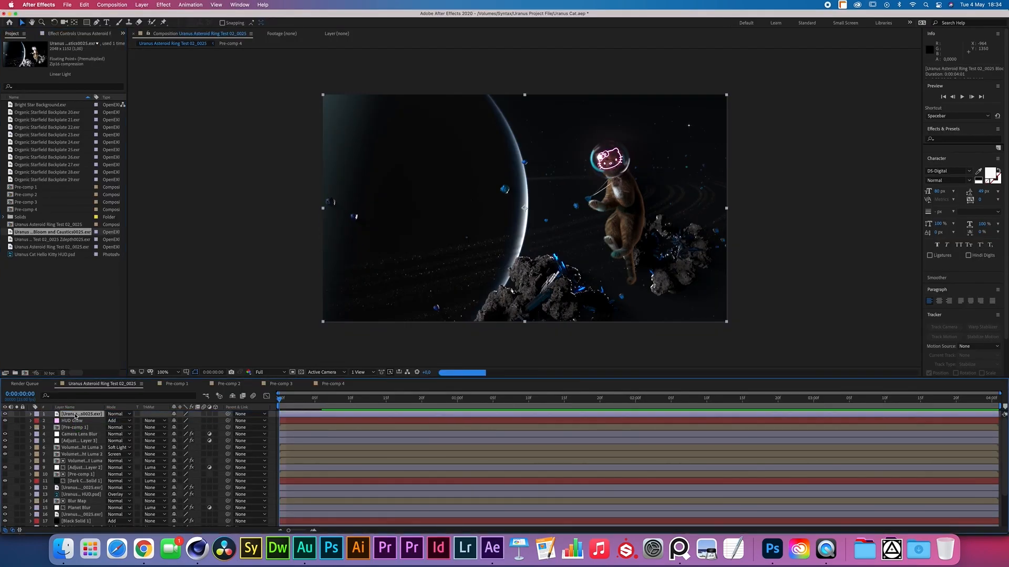
{"action": "left_click", "coordinate": [163, 5]}
{"action": "mouse_move", "coordinate": [200, 46]}
{"action": "left_click", "coordinate": [279, 81]}
Step: Map EXtractoR's channels to BloomGlare.red, BloomGlare.green and BloomGlare.blue, and set the layer's blending mode to Add
{"action": "left_click", "coordinate": [71, 80]}
{"action": "left_click", "coordinate": [97, 153]}
{"action": "left_click", "coordinate": [88, 91]}
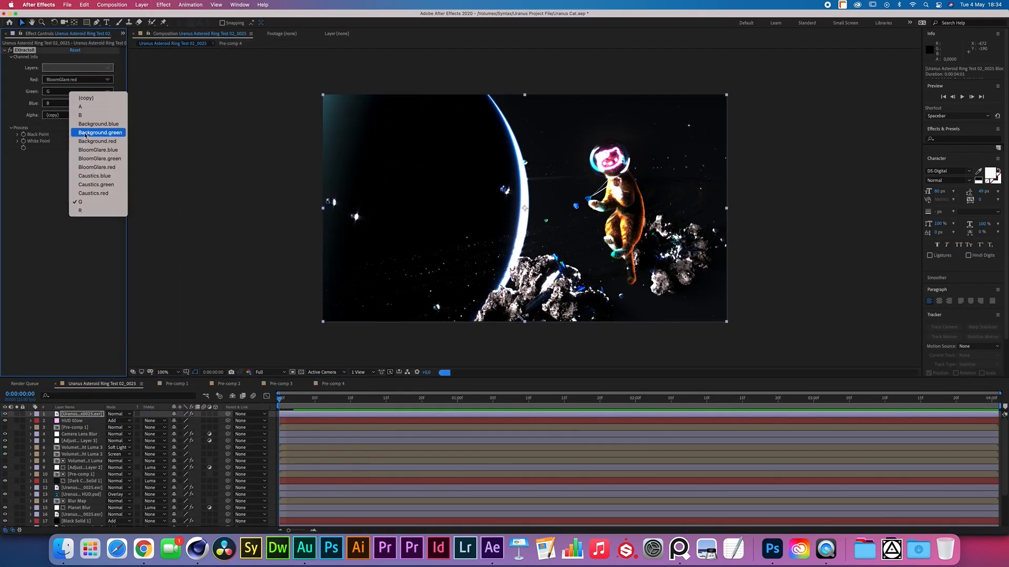
{"action": "left_click", "coordinate": [98, 156]}
{"action": "left_click", "coordinate": [88, 104]}
{"action": "left_click", "coordinate": [96, 160]}
{"action": "left_click", "coordinate": [122, 414]}
{"action": "left_click", "coordinate": [127, 262]}
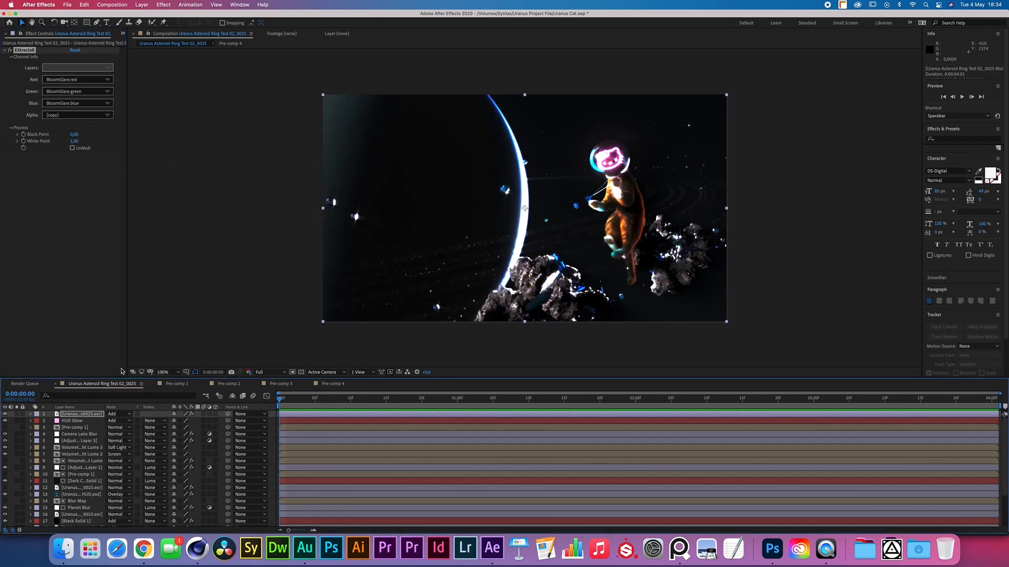
Step: Try the bloom layer at 5% opacity, compare it switched on and off, and return its opacity to 100%
{"action": "key", "text": "t"}
{"action": "left_click_drag", "start_coordinate": [175, 421], "coordinate": [109, 423]}
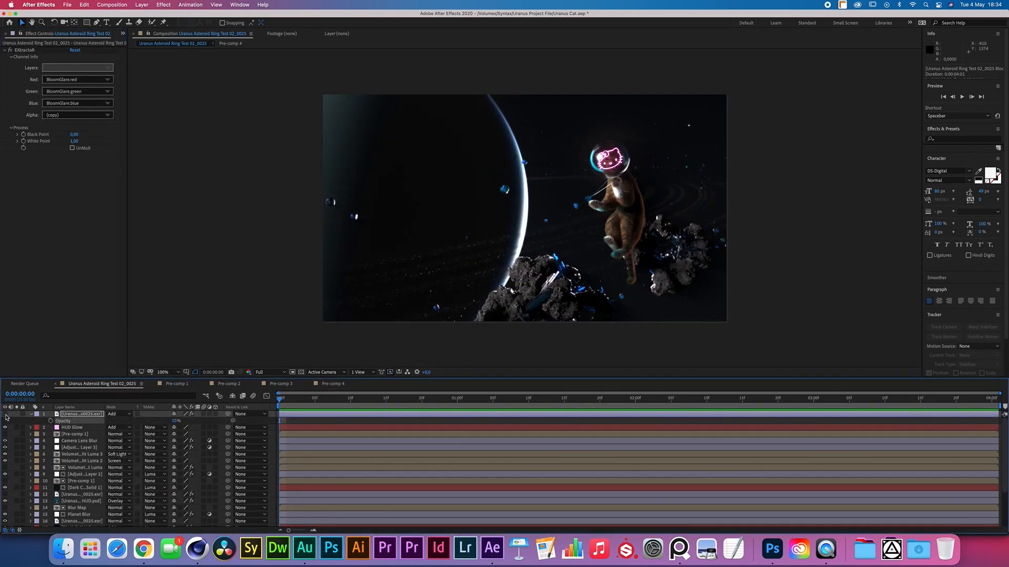
{"action": "left_click", "coordinate": [176, 421]}
{"action": "type", "text": "5"}
{"action": "left_click", "coordinate": [6, 421]}
{"action": "left_click", "coordinate": [5, 415]}
{"action": "left_click", "coordinate": [5, 415]}
{"action": "left_click", "coordinate": [4, 415]}
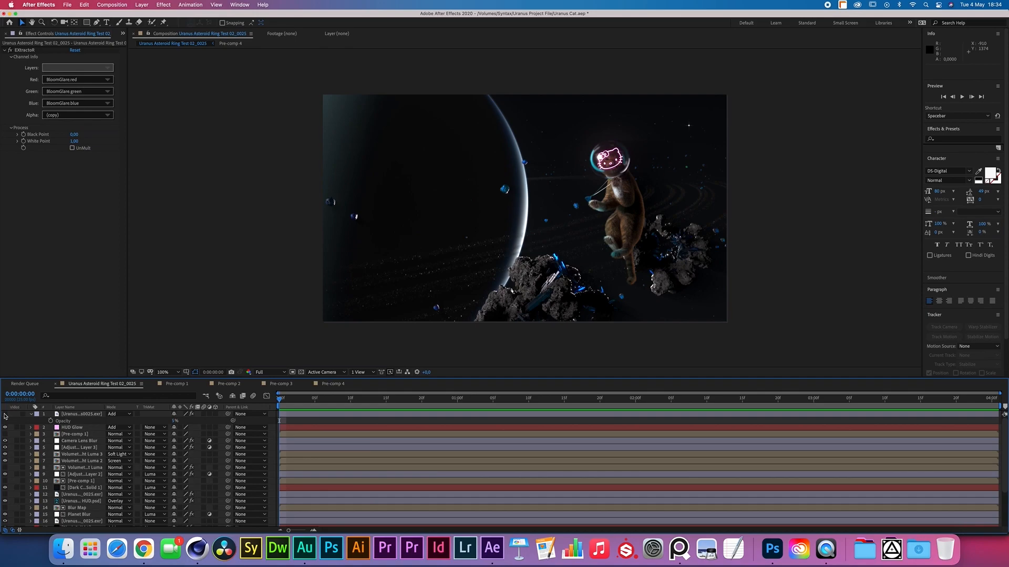
{"action": "left_click", "coordinate": [5, 415]}
{"action": "left_click_drag", "start_coordinate": [175, 421], "coordinate": [300, 312]}
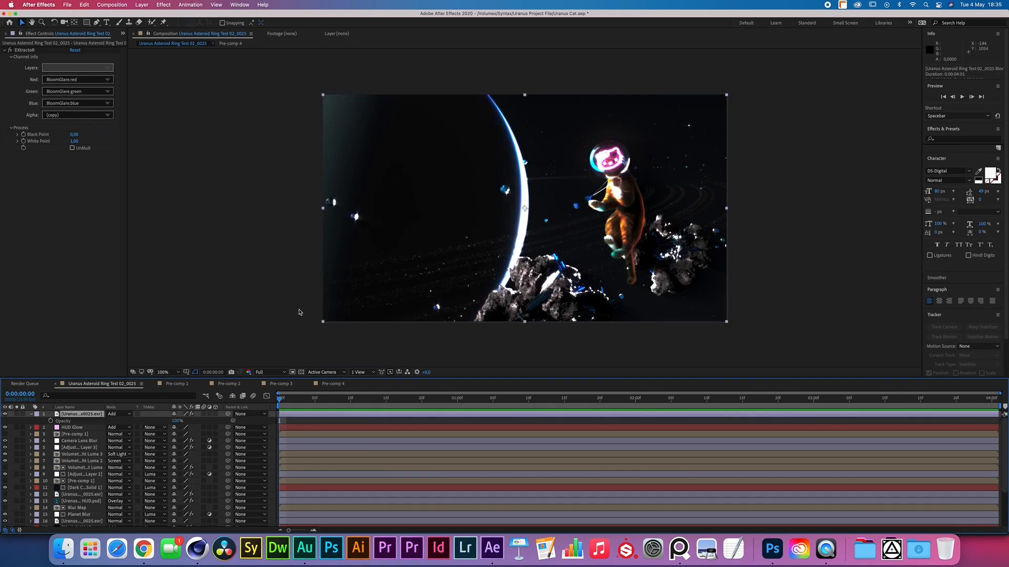
Step: Solo the bloom layer and apply an Exposure effect with exposure -2.30 and gamma correction 0.98
{"action": "left_click", "coordinate": [16, 415]}
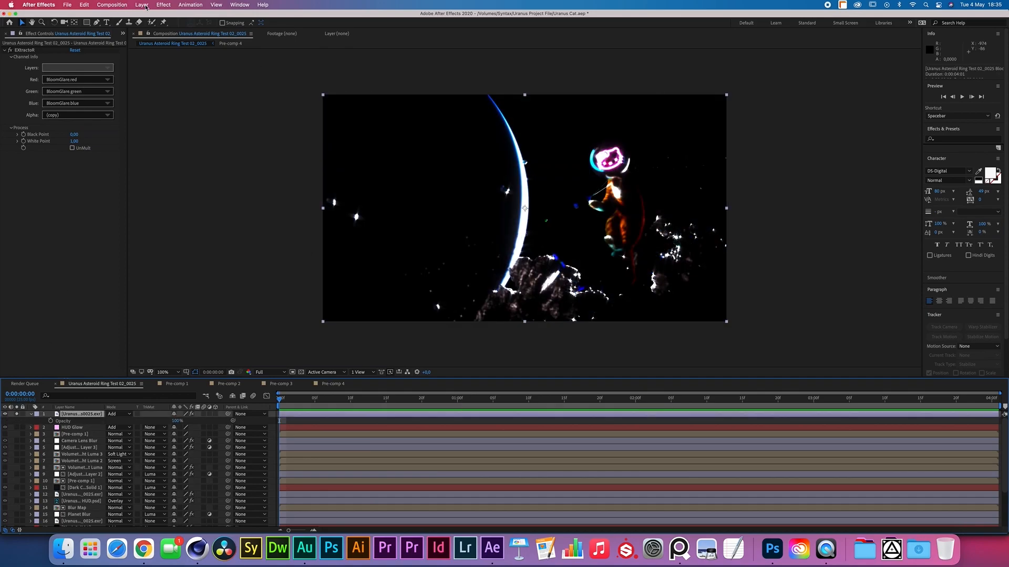
{"action": "left_click", "coordinate": [164, 5]}
{"action": "left_click", "coordinate": [200, 263]}
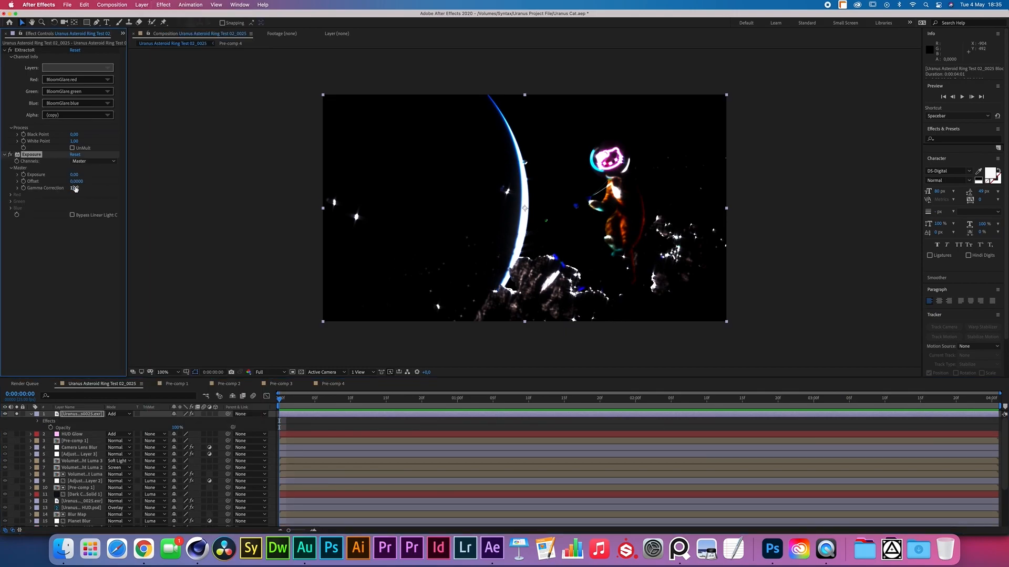
{"action": "mouse_move", "coordinate": [75, 189]}
{"action": "left_mouse_down"}
{"action": "mouse_move", "coordinate": [60, 187]}
{"action": "mouse_move", "coordinate": [71, 175]}
{"action": "mouse_move", "coordinate": [4, 172]}
{"action": "mouse_move", "coordinate": [51, 173]}
{"action": "mouse_move", "coordinate": [53, 188]}
{"action": "mouse_move", "coordinate": [82, 189]}
{"action": "left_mouse_up"}
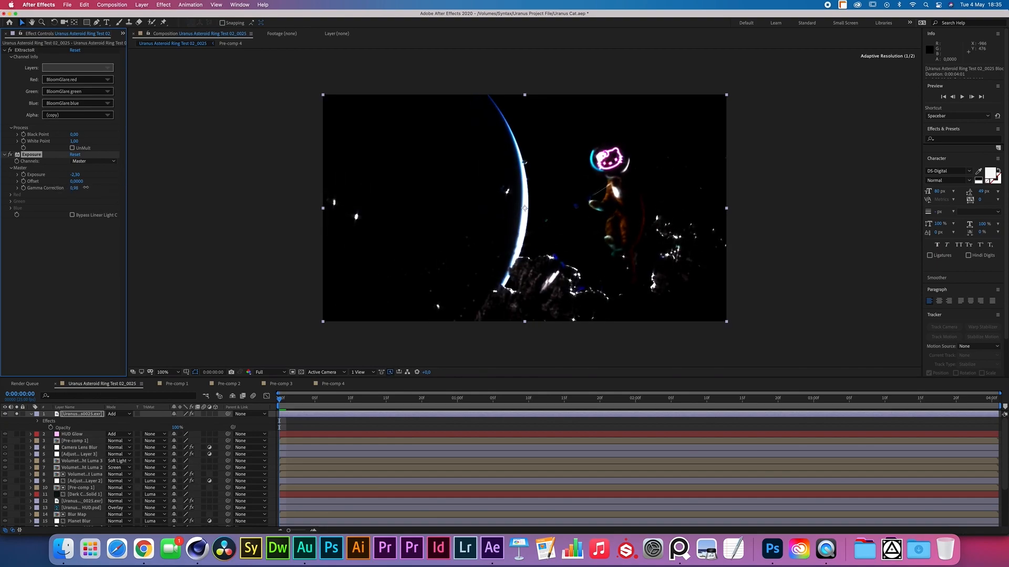
Step: Draw a closed Pen tool mask on the bloom layer around the cat and asteroids, excluding the planet's bright edge
{"action": "left_click", "coordinate": [96, 22]}
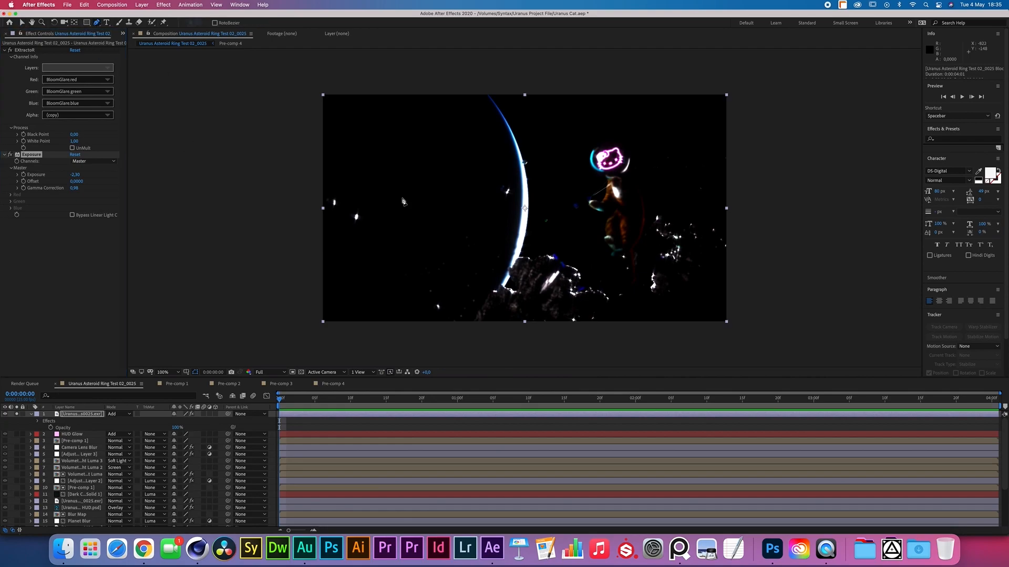
{"action": "left_click", "coordinate": [495, 326]}
{"action": "left_click", "coordinate": [483, 299]}
{"action": "left_click", "coordinate": [496, 289]}
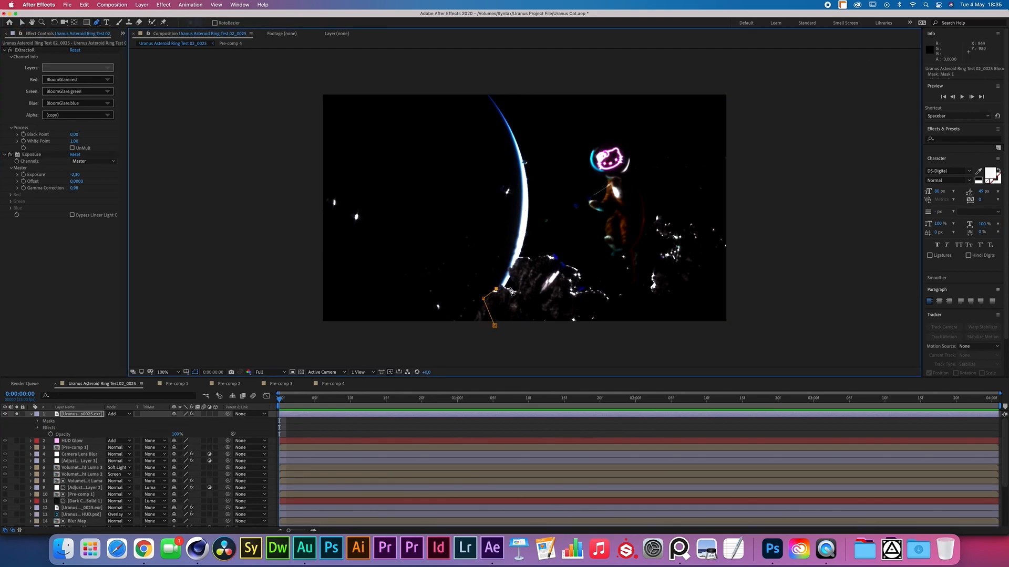
{"action": "left_click", "coordinate": [528, 251]}
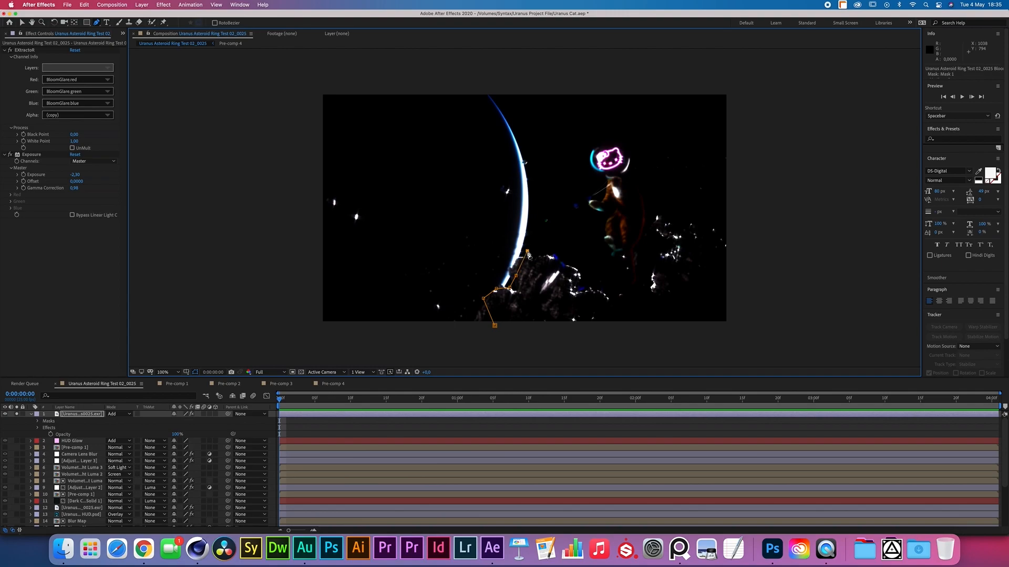
{"action": "left_click", "coordinate": [543, 201]}
{"action": "left_click", "coordinate": [579, 105]}
{"action": "left_click", "coordinate": [662, 117]}
{"action": "left_click", "coordinate": [753, 136]}
{"action": "left_click", "coordinate": [776, 261]}
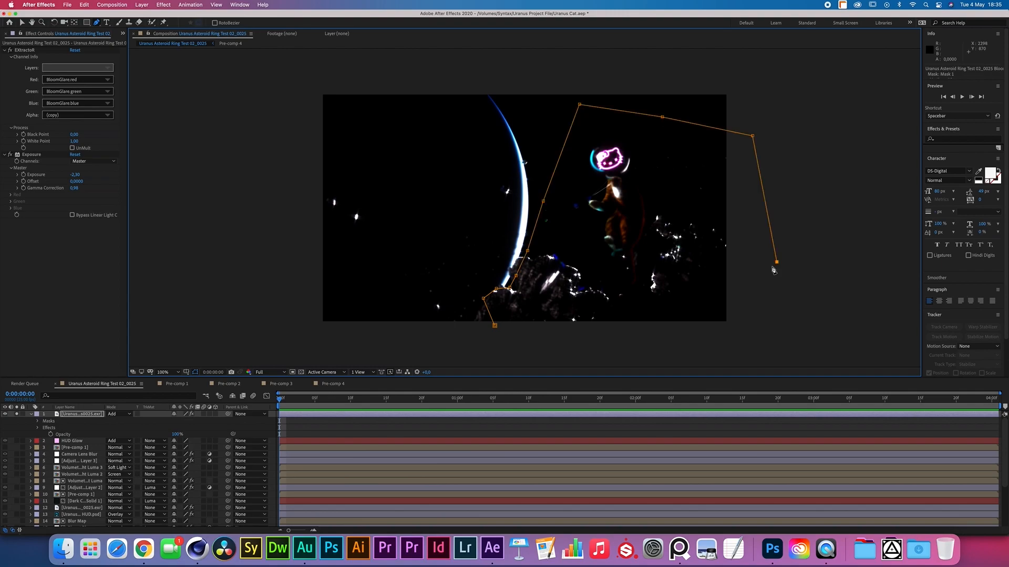
{"action": "left_click", "coordinate": [771, 334]}
{"action": "left_click", "coordinate": [562, 347]}
{"action": "left_click", "coordinate": [495, 325]}
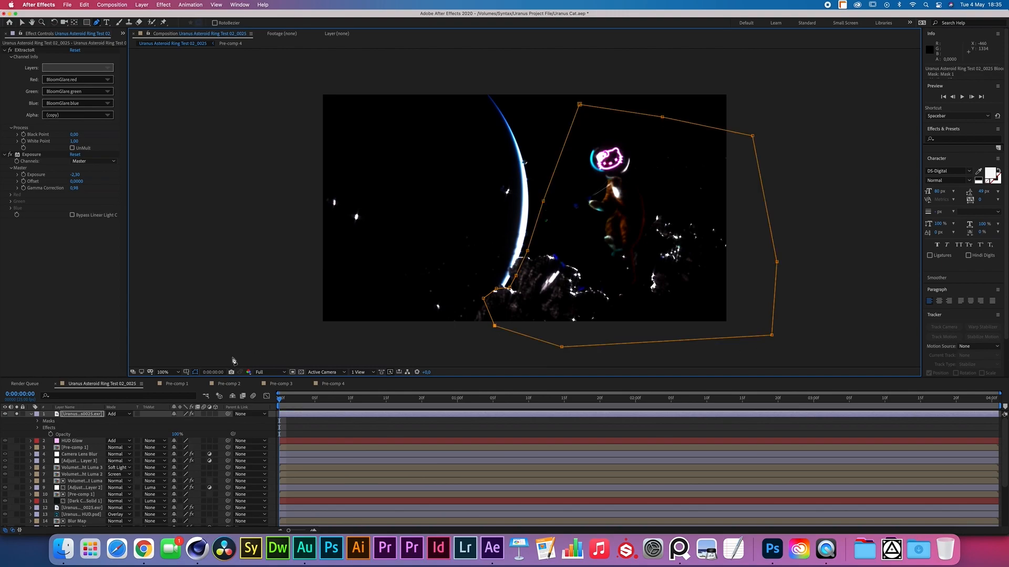
{"action": "left_click", "coordinate": [92, 426]}
{"action": "left_click", "coordinate": [90, 415]}
Step: Turn off solo on the masked bloom layer and rename it Bloom and Glare R
{"action": "left_click", "coordinate": [16, 414]}
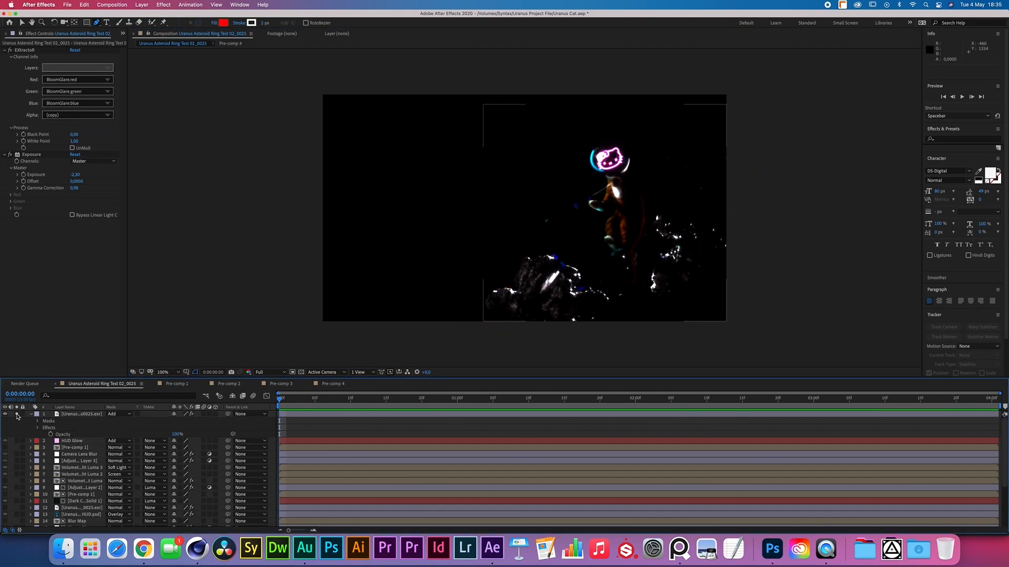
{"action": "left_click", "coordinate": [74, 415]}
{"action": "key", "text": "Return"}
{"action": "type", "text": "Bloom"}
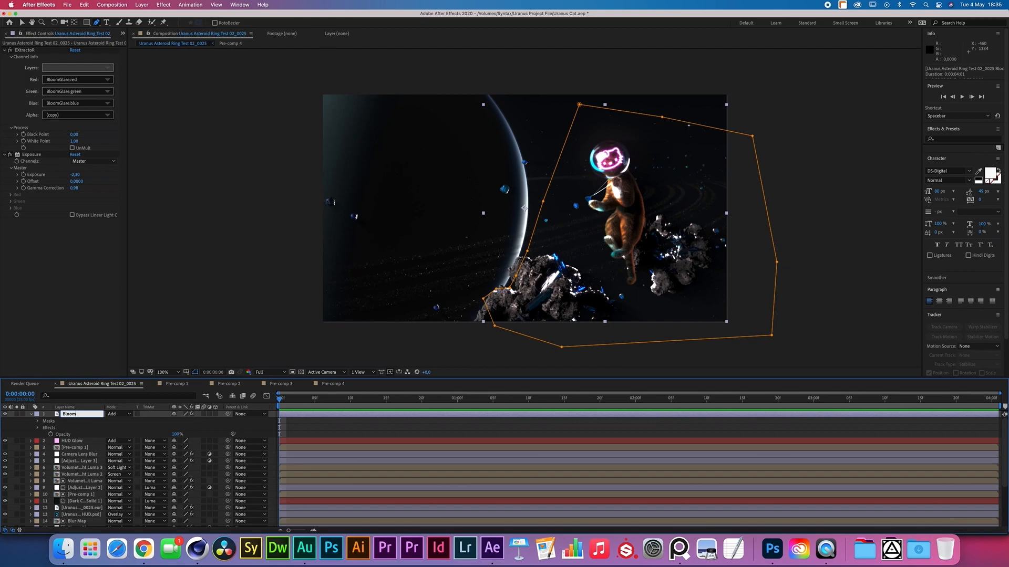
{"action": "type", "text": " and Glare R"}
{"action": "key", "text": "Return"}
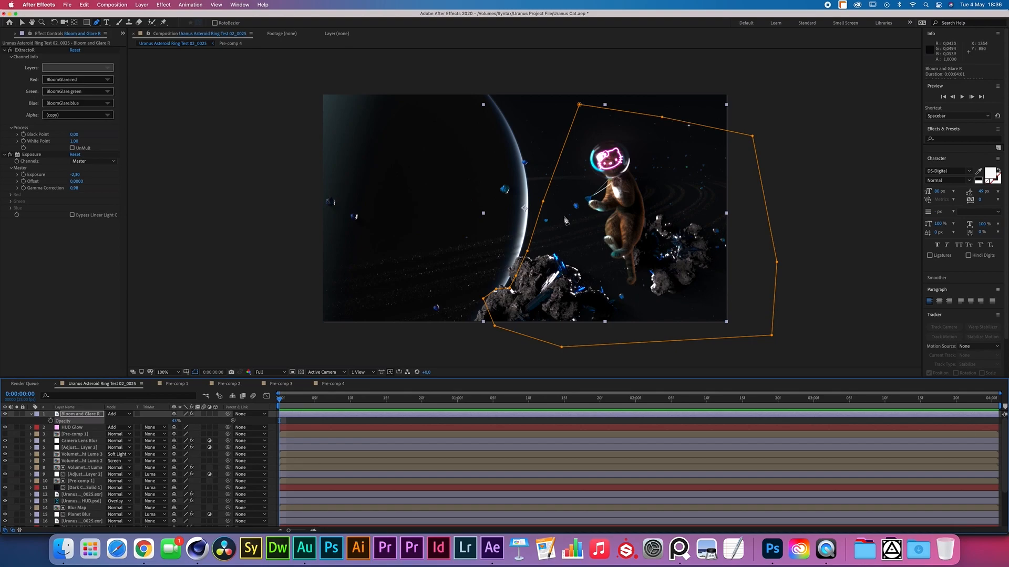
Step: Set the Bloom and Glare R layer's opacity to 25%
{"action": "left_click", "coordinate": [176, 420]}
{"action": "type", "text": "25"}
{"action": "left_click", "coordinate": [159, 423]}
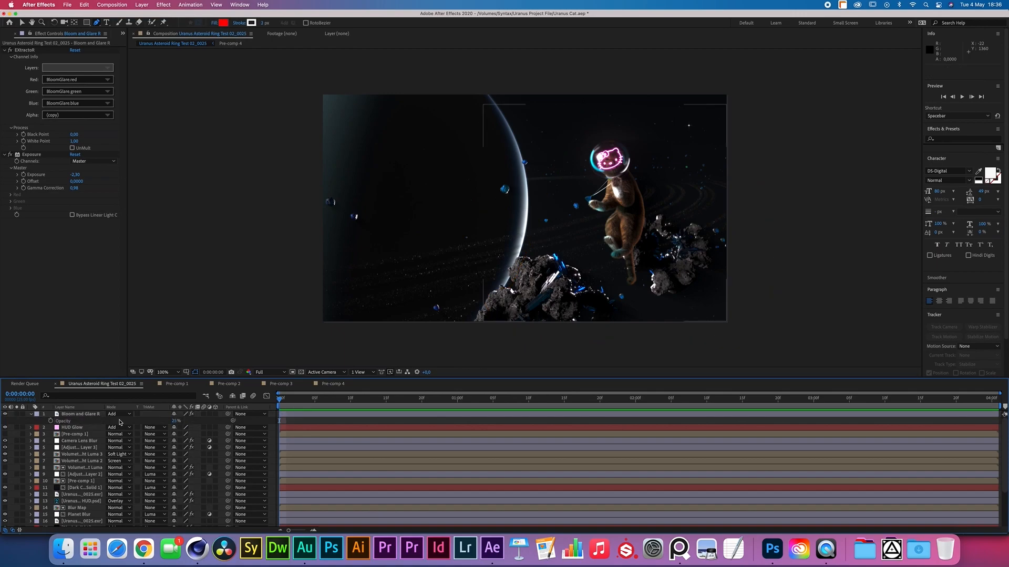
Step: Move the mask's upper vertex near the helmet down to the cat's neck, feather the mask 50 pixels, and check the layer soloed
{"action": "left_click", "coordinate": [87, 415]}
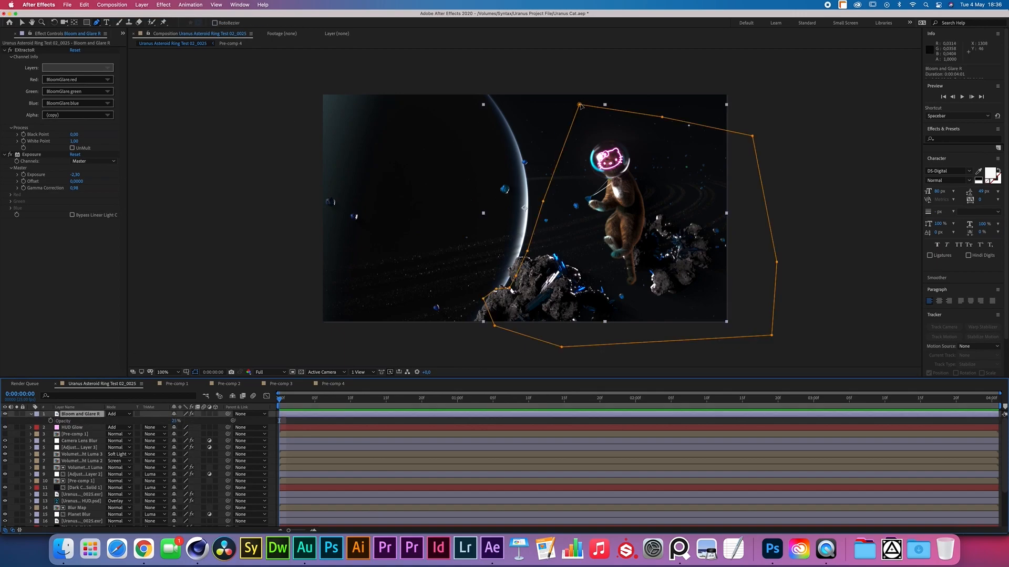
{"action": "key", "text": "v"}
{"action": "left_click_drag", "start_coordinate": [580, 105], "coordinate": [623, 174]}
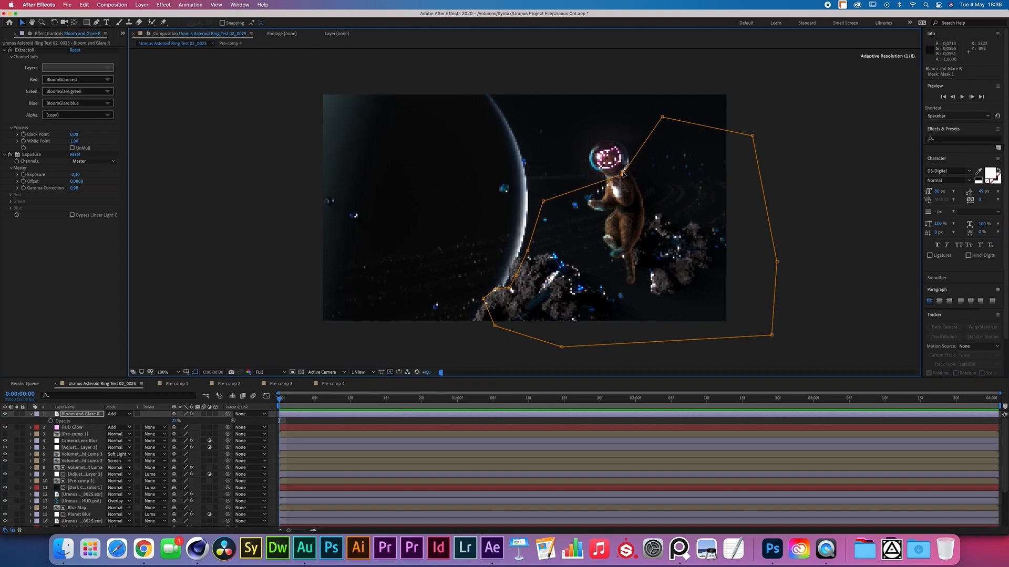
{"action": "key", "text": "f"}
{"action": "left_click", "coordinate": [17, 414]}
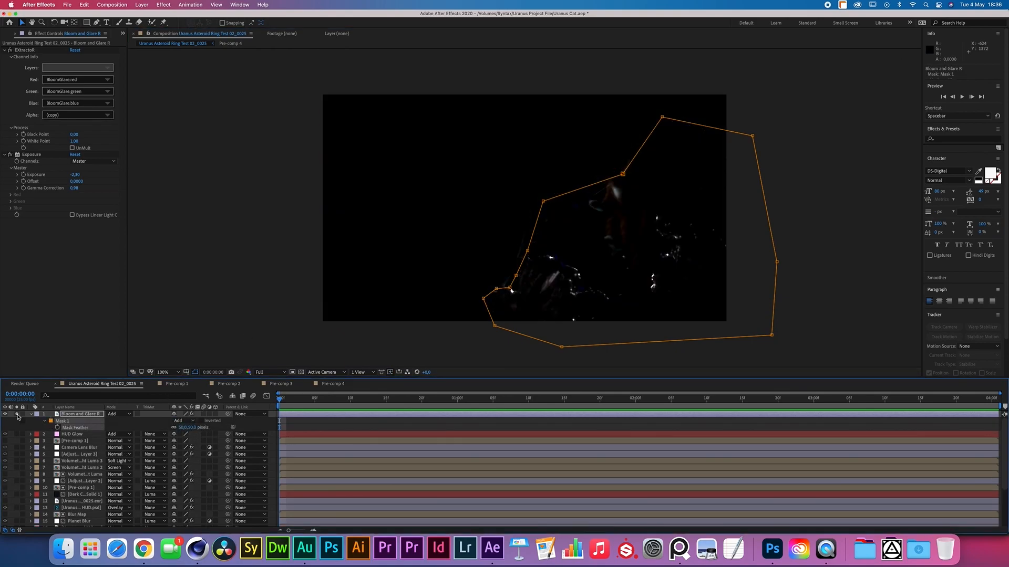
{"action": "left_click", "coordinate": [18, 415]}
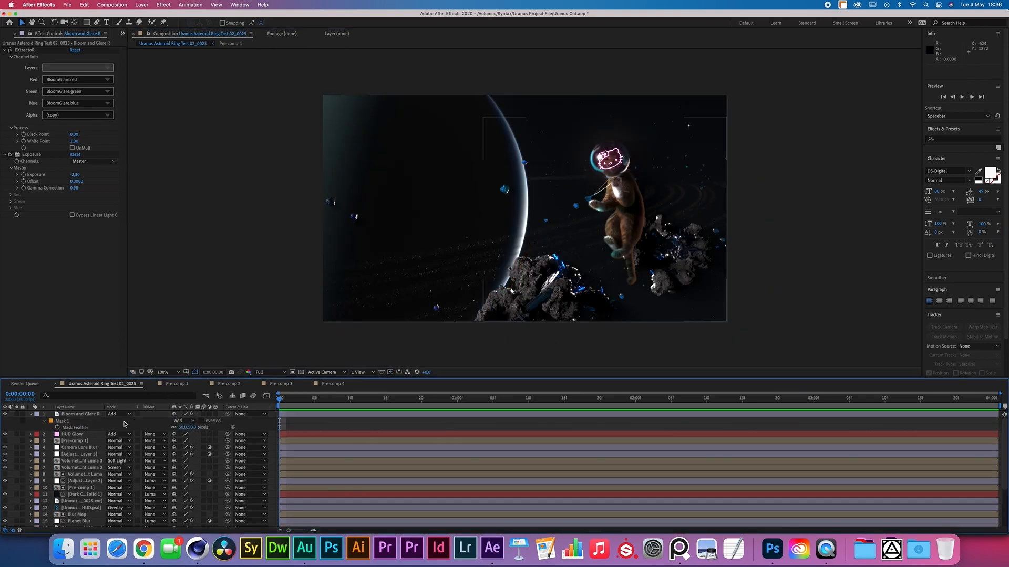
Step: Pull the mask vertex between planet and cat in towards the cat's paws, compare the layer switched on and off, and collapse its properties
{"action": "left_click", "coordinate": [5, 416]}
{"action": "left_click", "coordinate": [543, 203]}
{"action": "left_click_drag", "start_coordinate": [543, 204], "coordinate": [581, 190]}
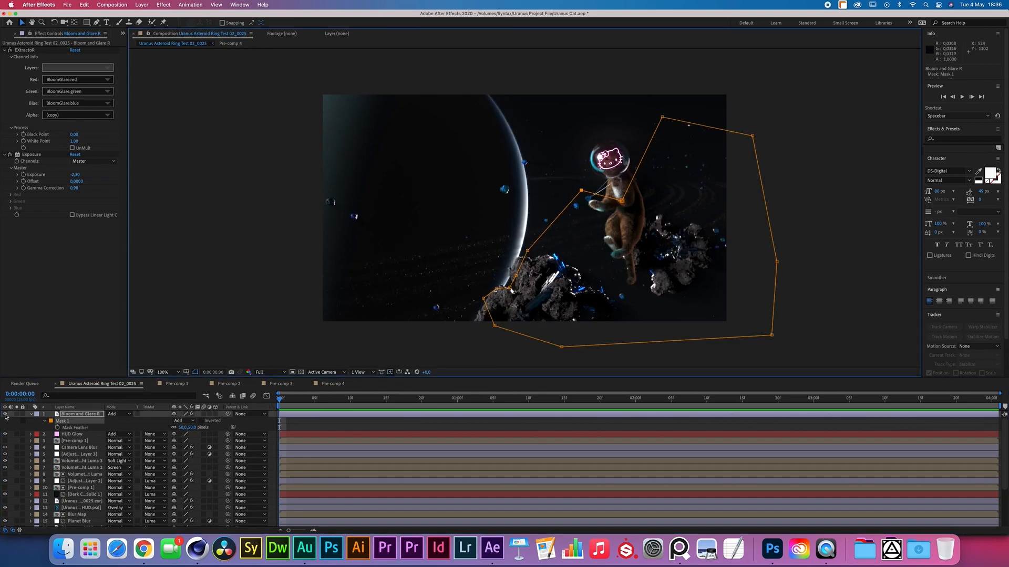
{"action": "left_click", "coordinate": [6, 415]}
{"action": "left_click", "coordinate": [31, 414]}
Step: Add the Bloom and Caustics EXR again as the topmost composition layer and rename it Caustics
{"action": "left_click", "coordinate": [6, 34]}
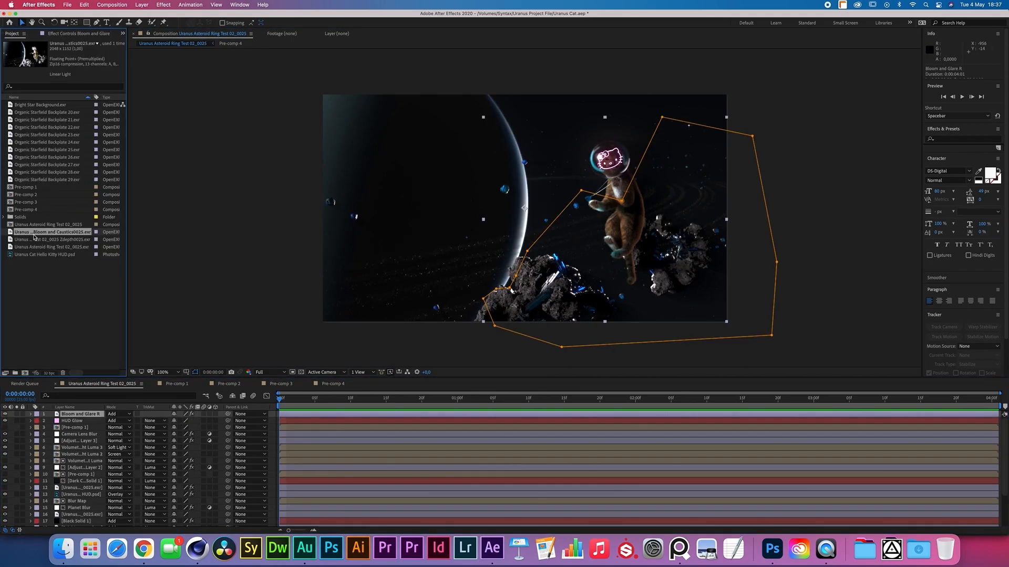
{"action": "left_click_drag", "start_coordinate": [35, 233], "coordinate": [82, 415]}
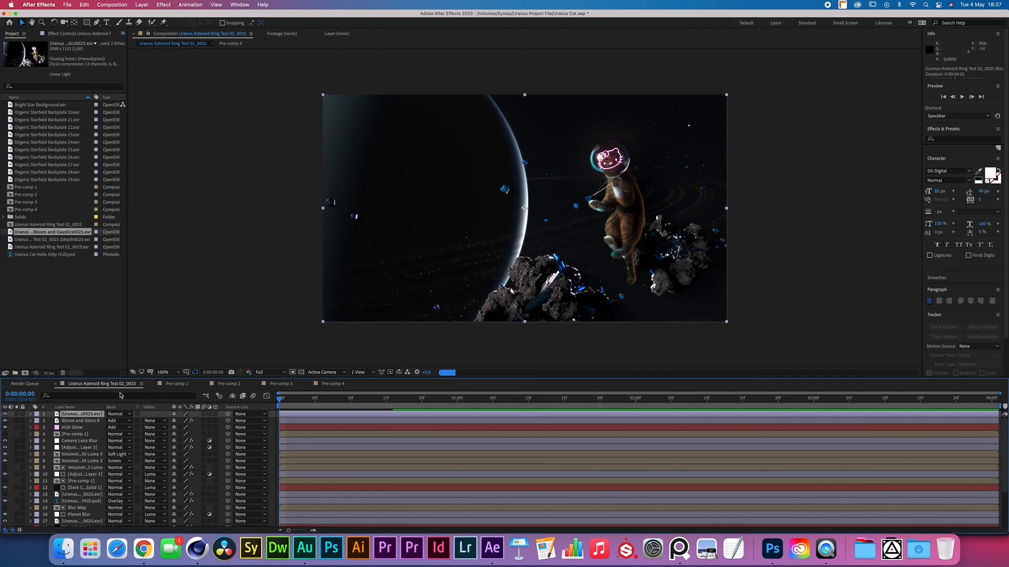
{"action": "key", "text": "Return"}
{"action": "type", "text": "Caustics"}
{"action": "key", "text": "Return"}
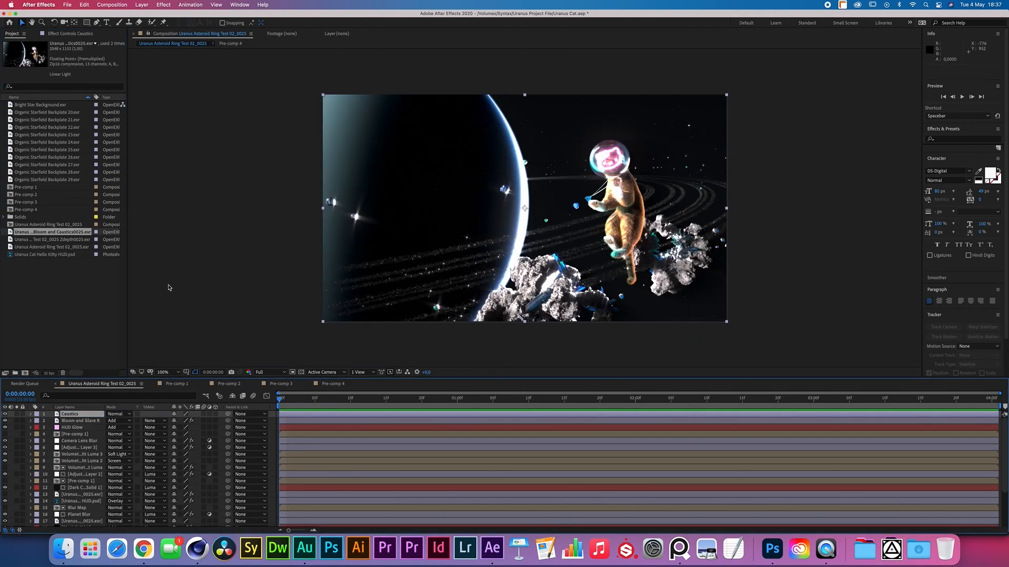
Step: Apply EXtractoR to the Caustics layer and map its channels to Caustics.red, Caustics.green and Caustics.blue
{"action": "left_click", "coordinate": [163, 5]}
{"action": "left_click", "coordinate": [284, 80]}
{"action": "left_click", "coordinate": [69, 79]}
{"action": "left_click", "coordinate": [92, 182]}
{"action": "left_click", "coordinate": [53, 91]}
{"action": "left_click", "coordinate": [77, 103]}
{"action": "left_click", "coordinate": [78, 188]}
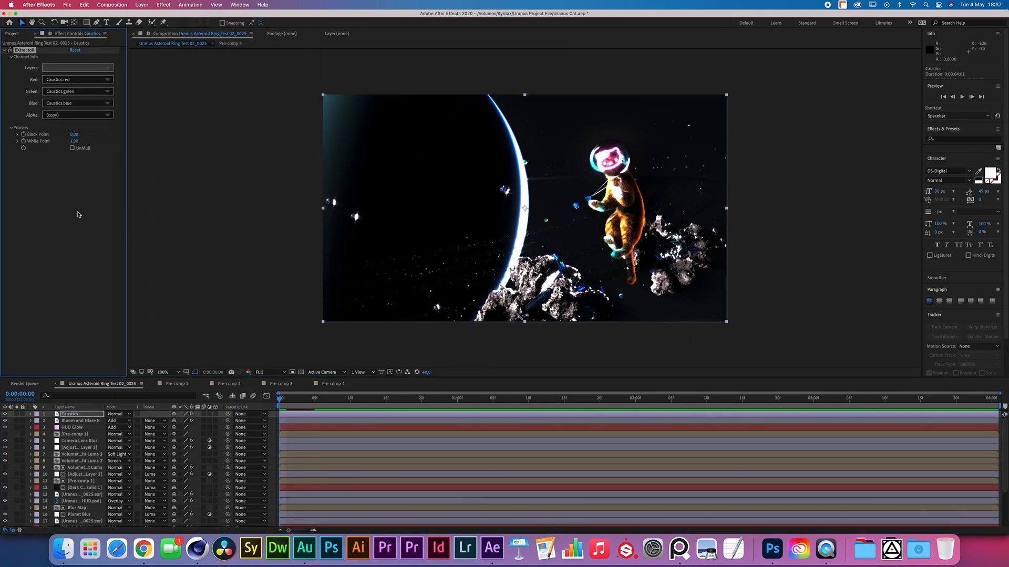
Step: Set the Caustics layer's blending mode to Add and compare the image with the layer switched on and off
{"action": "left_click", "coordinate": [116, 414]}
{"action": "left_click", "coordinate": [124, 261]}
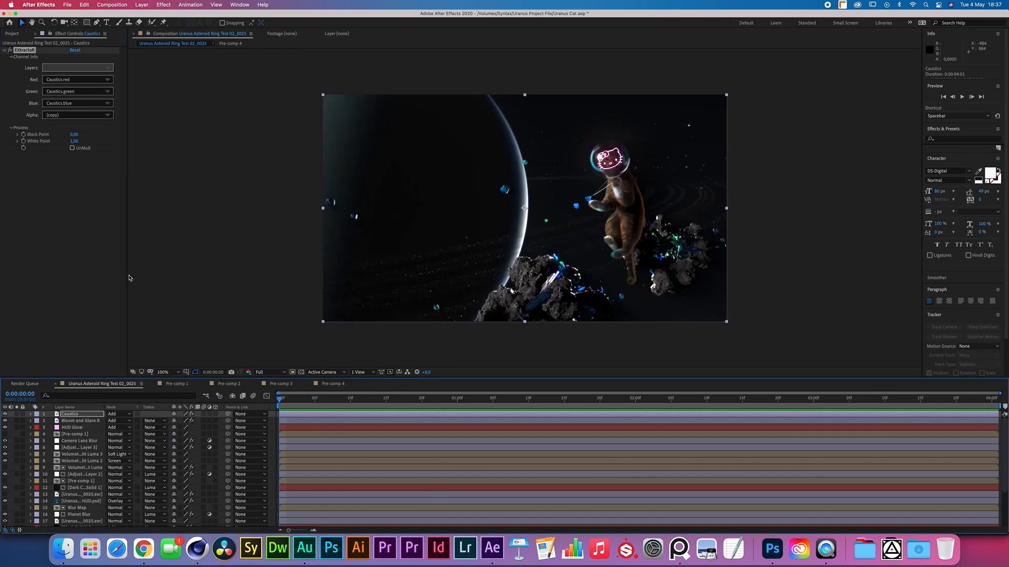
{"action": "left_click", "coordinate": [5, 414]}
{"action": "left_click", "coordinate": [5, 414]}
{"action": "left_click", "coordinate": [5, 414]}
{"action": "left_click", "coordinate": [90, 415]}
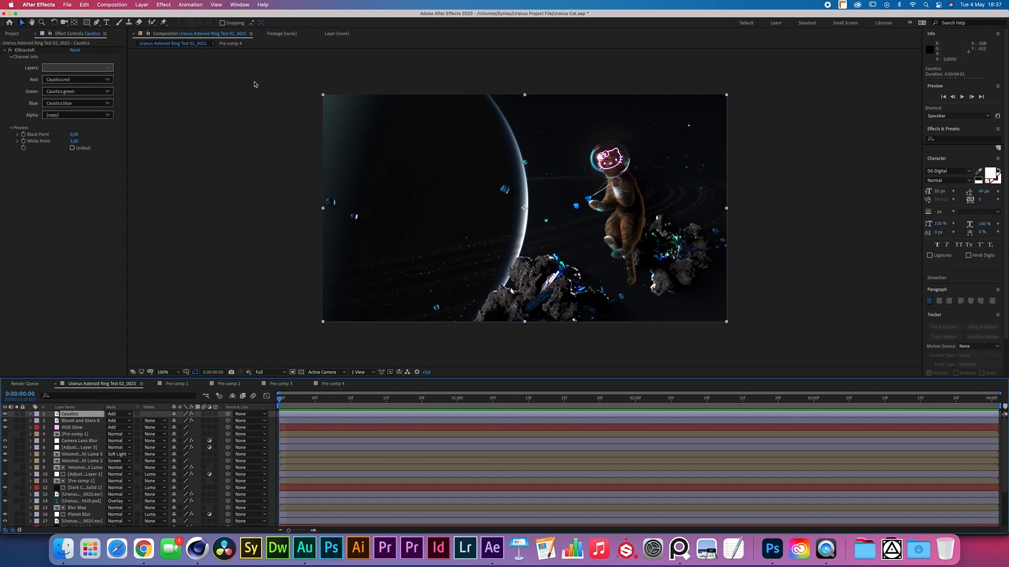
Step: Apply a Dust & Scratches effect to the Caustics layer, trying a threshold of 5 before returning it to 0
{"action": "left_click", "coordinate": [164, 4]}
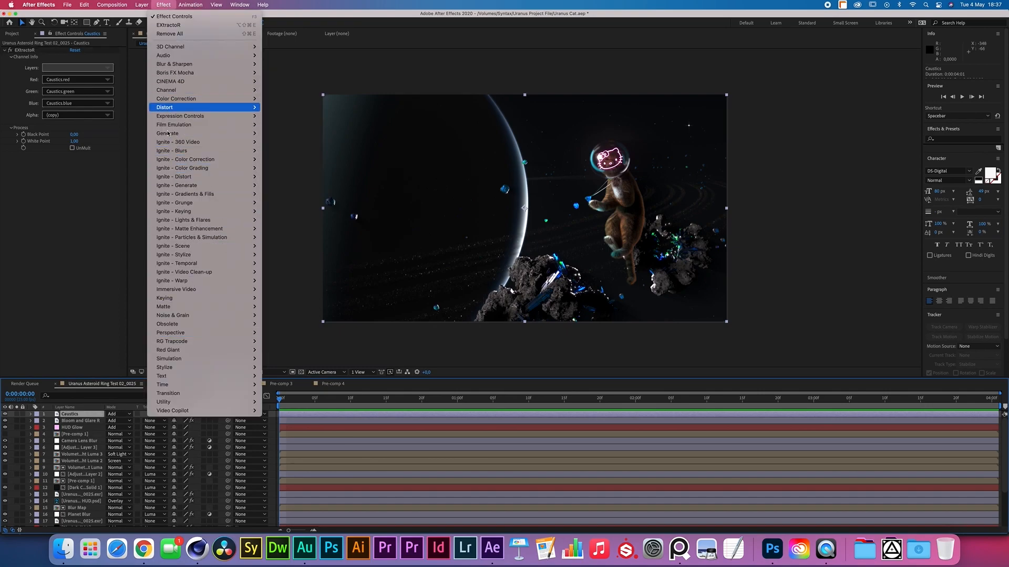
{"action": "mouse_move", "coordinate": [246, 315]}
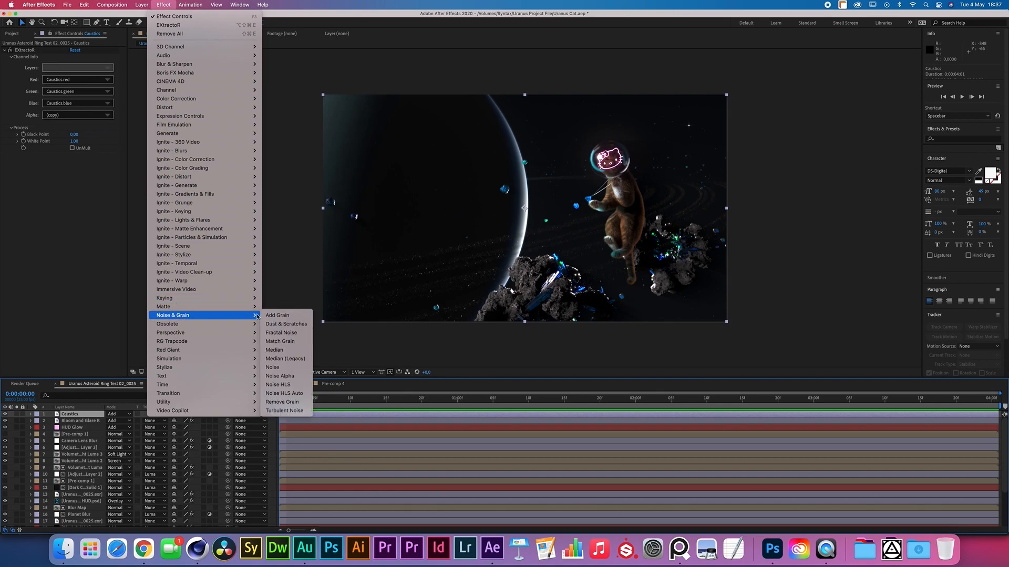
{"action": "left_click", "coordinate": [287, 324]}
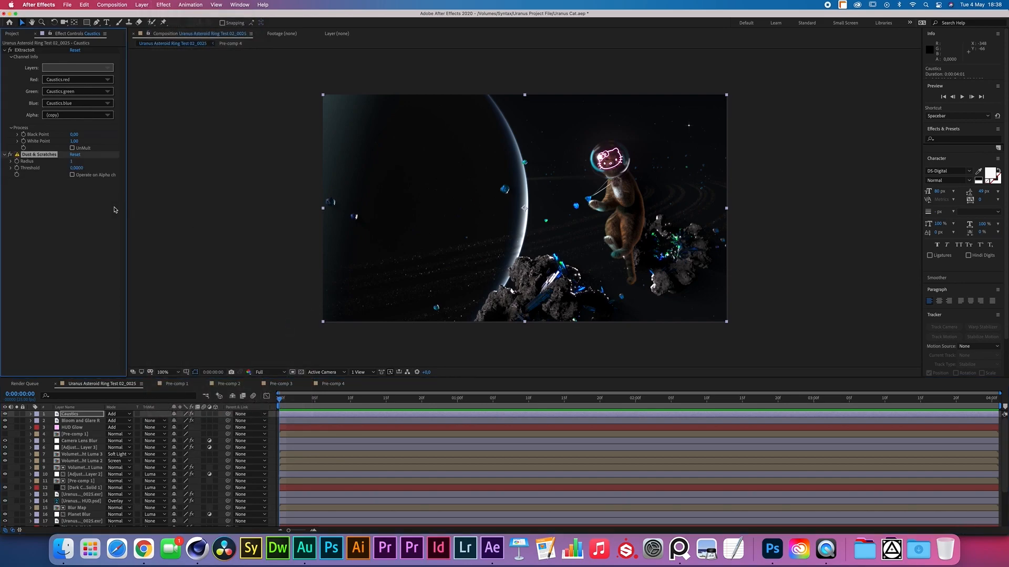
{"action": "left_click", "coordinate": [73, 167]}
{"action": "type", "text": "5"}
{"action": "left_click", "coordinate": [86, 227]}
{"action": "left_click", "coordinate": [74, 168]}
{"action": "type", "text": "0"}
Step: Try Dust & Scratches radius values of 5 and 3, and settle on a radius of 2
{"action": "left_click", "coordinate": [72, 161]}
{"action": "type", "text": "5"}
{"action": "left_click", "coordinate": [74, 215]}
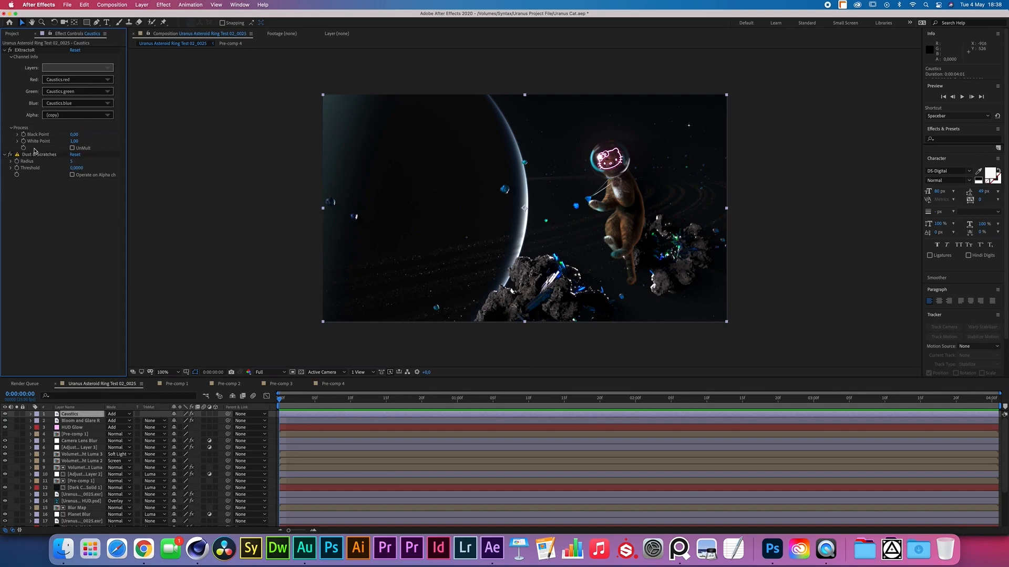
{"action": "left_click", "coordinate": [72, 162]}
{"action": "type", "text": "3"}
{"action": "left_click", "coordinate": [76, 203]}
{"action": "left_click", "coordinate": [72, 162]}
{"action": "type", "text": "2"}
{"action": "left_click", "coordinate": [74, 202]}
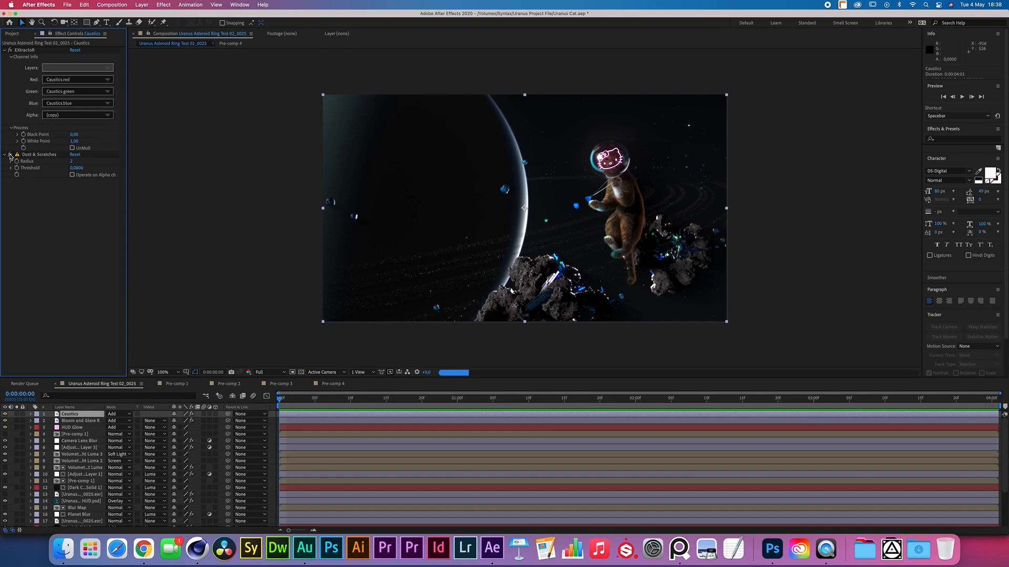
Step: Adjust the Caustics layer's opacity to about 61%, check the result up close, and collapse the layer
{"action": "key", "text": "t"}
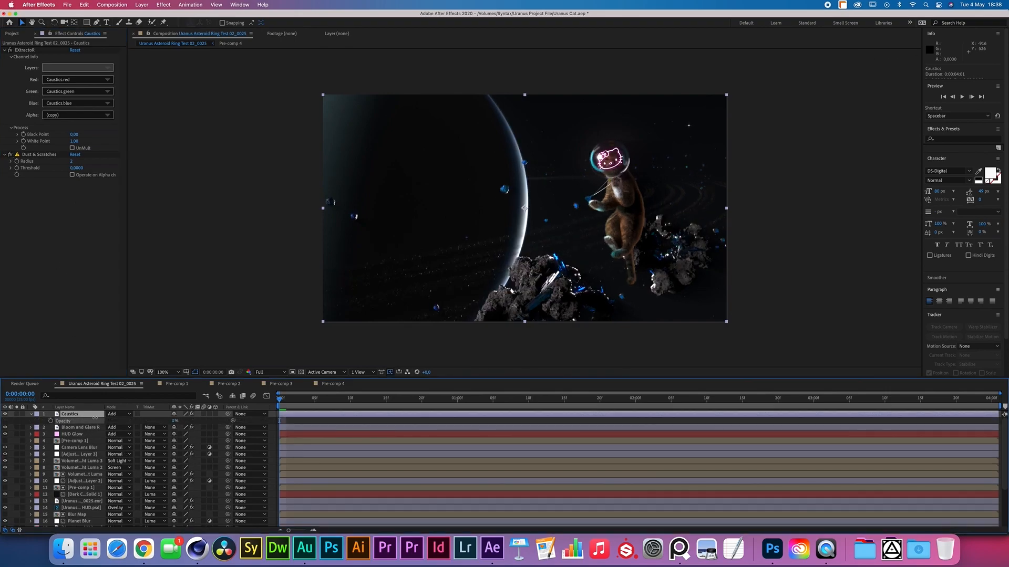
{"action": "key", "text": "."}
{"action": "key", "text": "comma"}
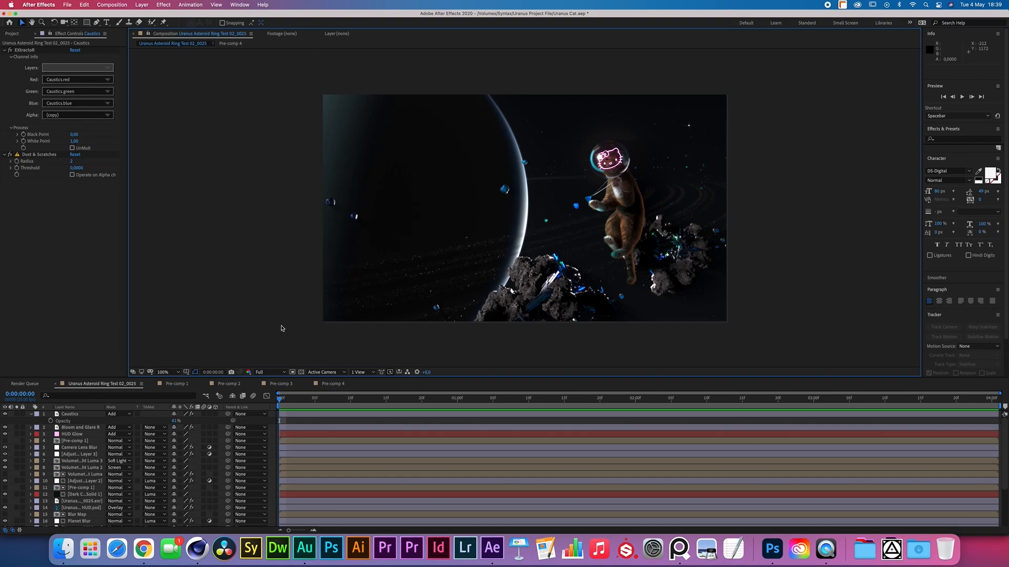
{"action": "left_click", "coordinate": [31, 415]}
Step: Switch the Caustics and Bloom and Glare R layers off and back on to compare the composite
{"action": "left_click_drag", "start_coordinate": [6, 421], "coordinate": [7, 415]}
{"action": "scroll", "coordinate": [6, 417], "scroll_direction": "down", "scroll_amount": 1}
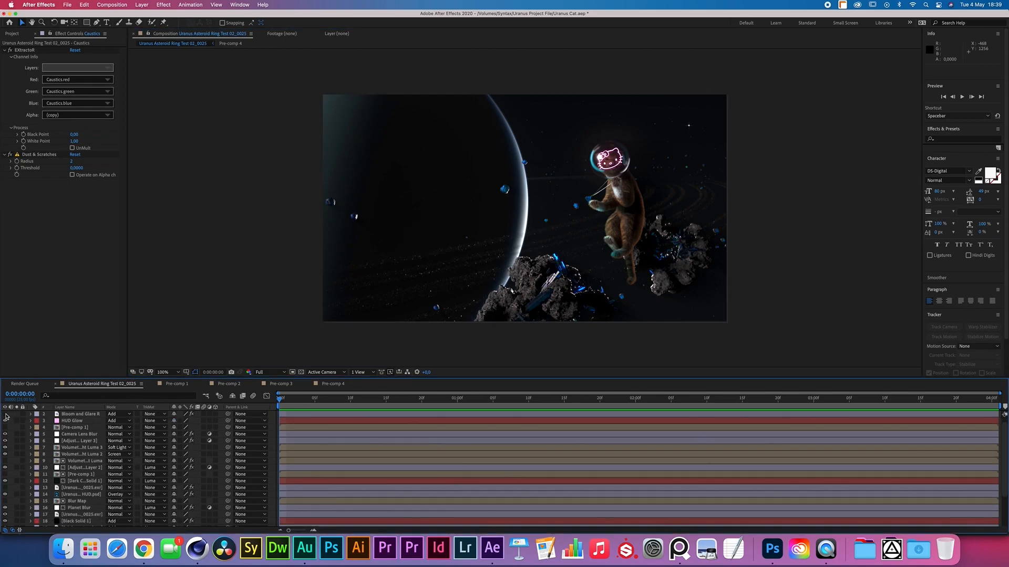
{"action": "scroll", "coordinate": [6, 420], "scroll_direction": "up", "scroll_amount": 1}
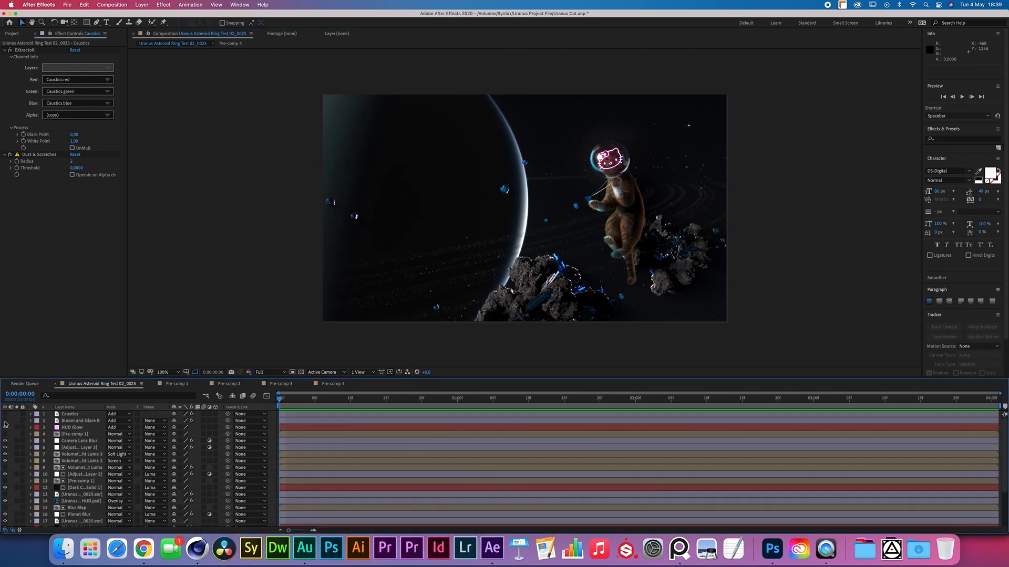
{"action": "left_click_drag", "start_coordinate": [6, 424], "coordinate": [6, 415]}
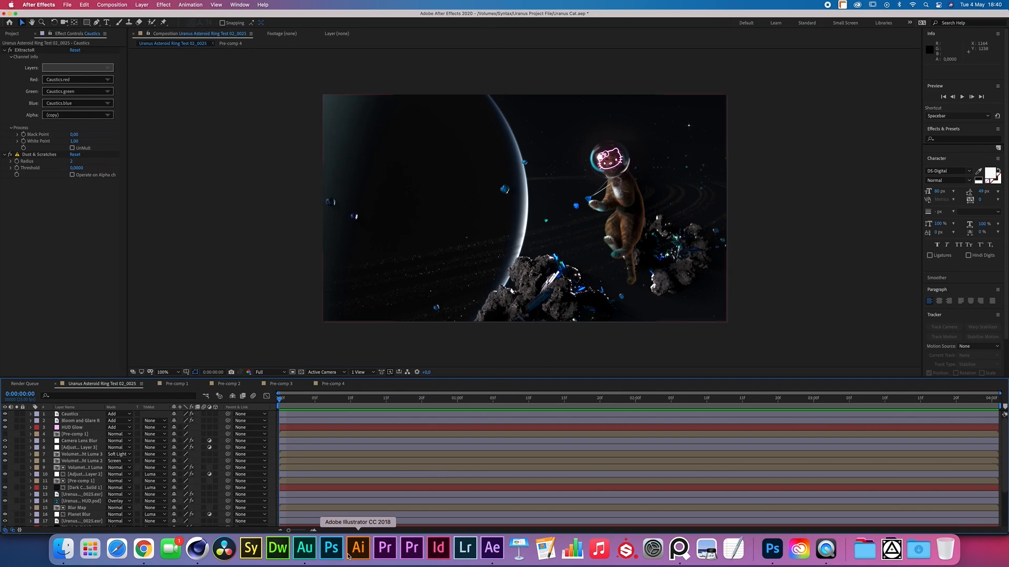
Step: Switch to Photoshop, hide Layer 5 in the Hello Kitty HUD document to view it, and return to After Effects
{"action": "left_click", "coordinate": [780, 550]}
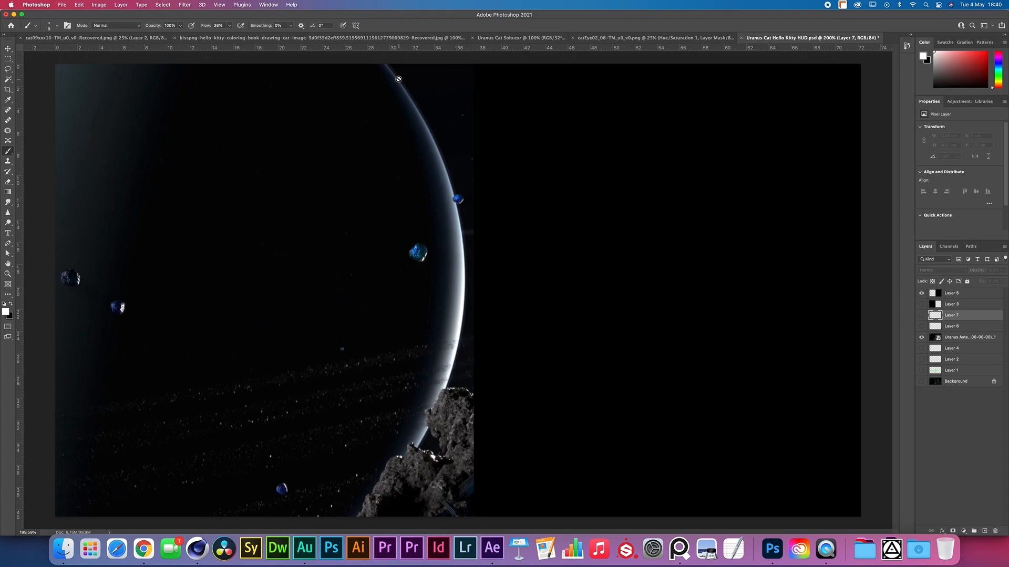
{"action": "left_click", "coordinate": [921, 293]}
{"action": "left_click", "coordinate": [492, 549]}
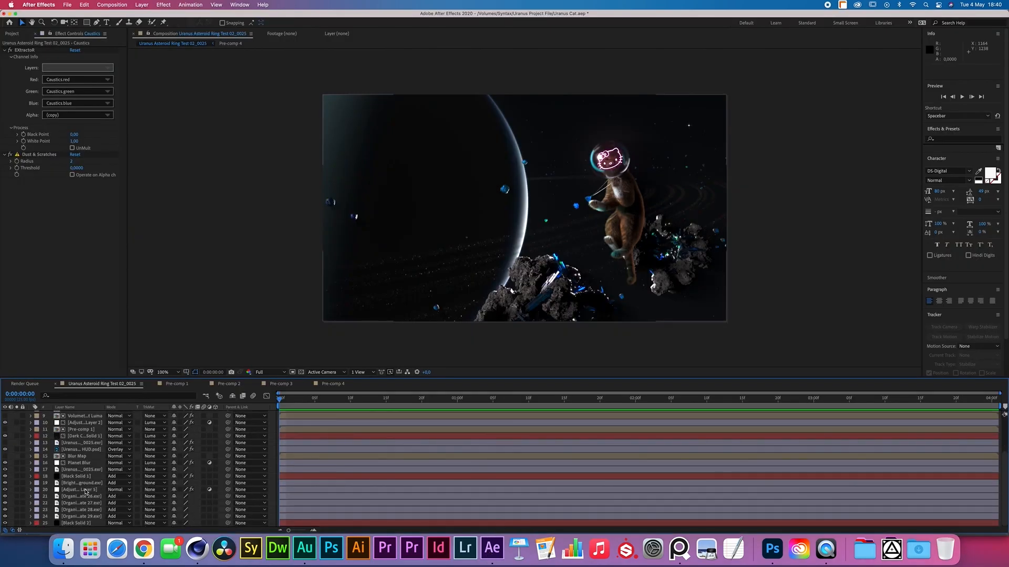
Step: Select the base Uranus Asteroid Ring Test 02_0025 render, compare it switched off and on, and view it soloed
{"action": "left_click", "coordinate": [82, 484]}
{"action": "left_click", "coordinate": [74, 470]}
{"action": "left_click", "coordinate": [7, 471]}
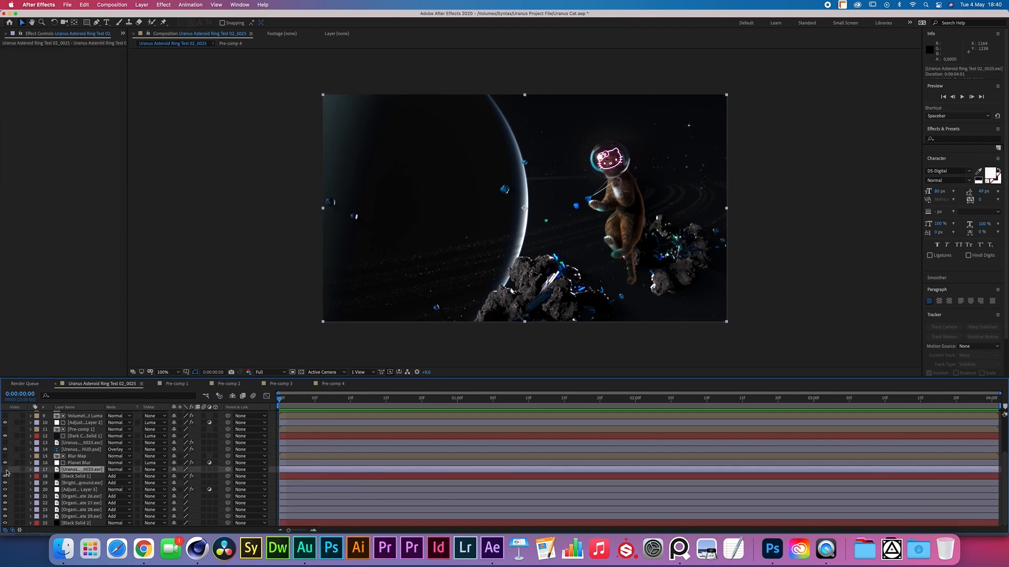
{"action": "left_click", "coordinate": [6, 471]}
{"action": "left_click", "coordinate": [18, 471]}
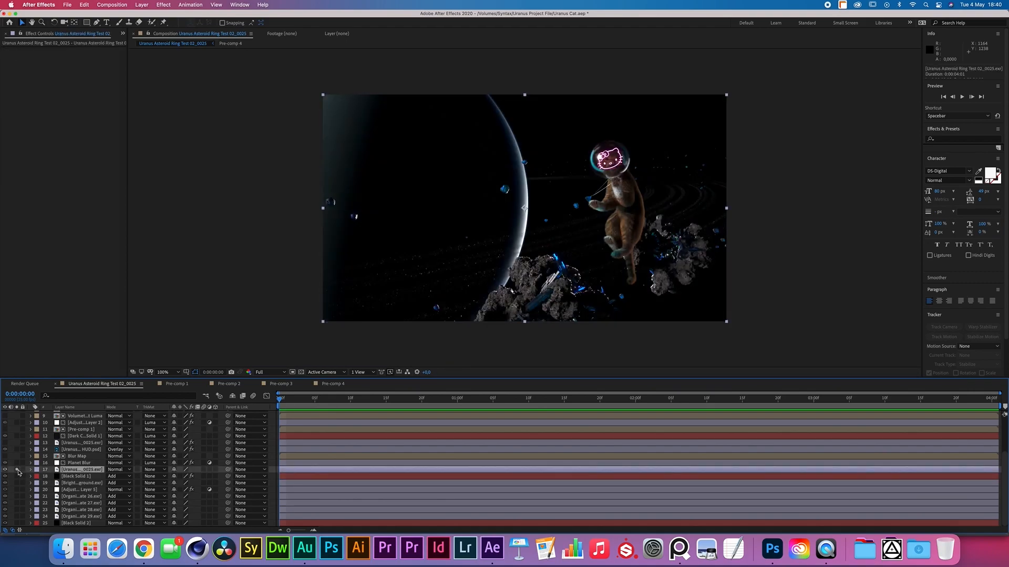
Step: Create a medium gray-royal blue solid directly beneath the base Uranus Asteroid Ring render and solo it with the render
{"action": "left_click", "coordinate": [64, 476]}
{"action": "left_click", "coordinate": [142, 4]}
{"action": "mouse_move", "coordinate": [174, 16]}
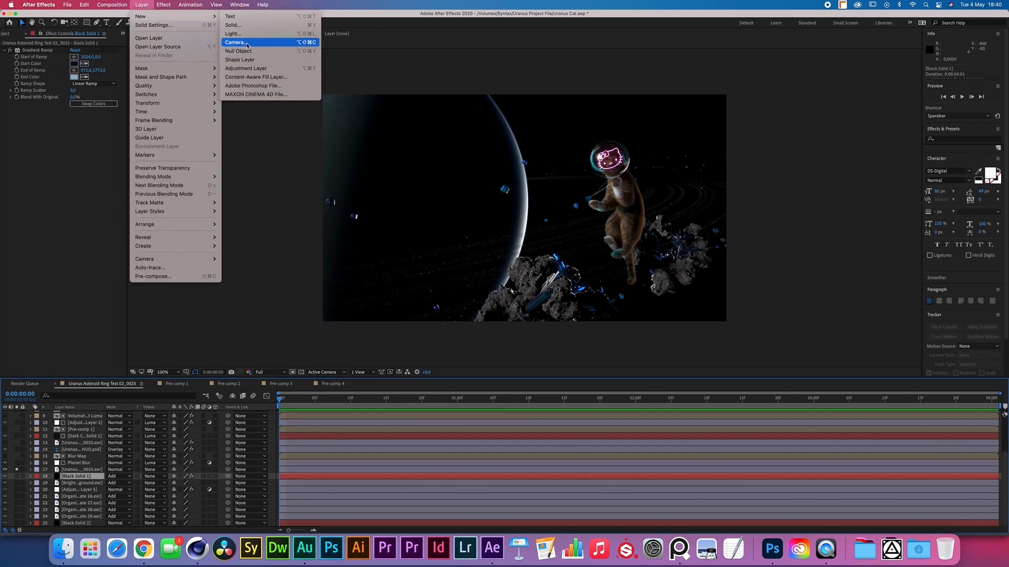
{"action": "left_click", "coordinate": [387, 203]}
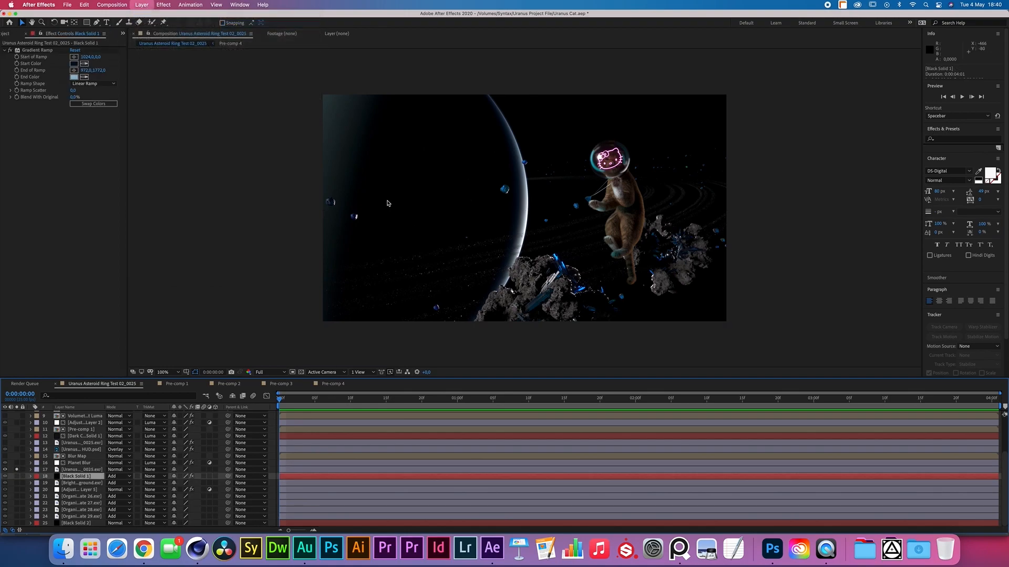
{"action": "left_click", "coordinate": [515, 137]}
{"action": "left_click", "coordinate": [301, 313]}
{"action": "left_click_drag", "start_coordinate": [126, 333], "coordinate": [137, 308]}
{"action": "left_click", "coordinate": [273, 280]}
{"action": "left_click", "coordinate": [372, 335]}
Step: Draw a closed Pen tool mask on the blue solid that follows the planet's curved bright rim and closes across its dark side
{"action": "left_click", "coordinate": [96, 22]}
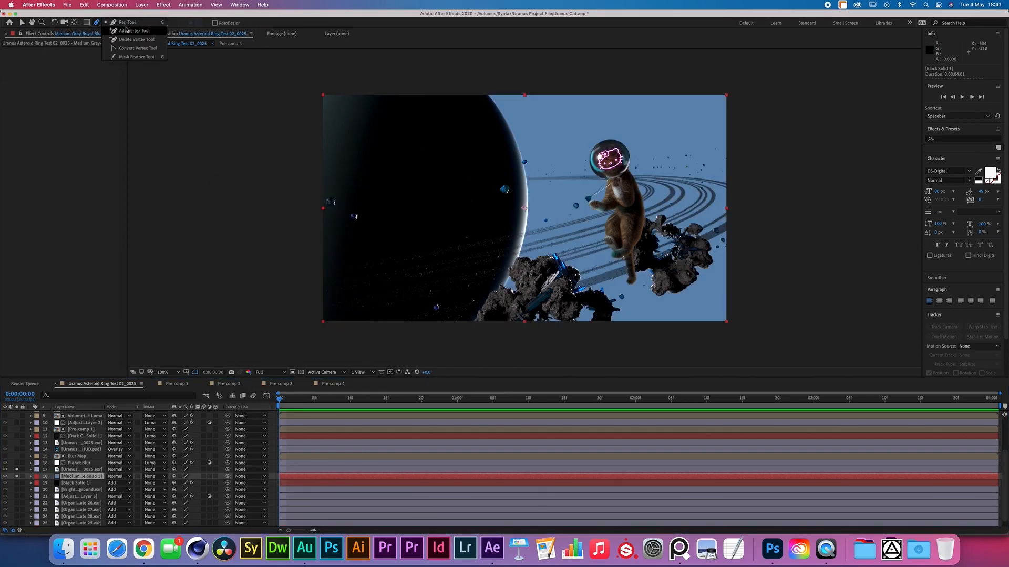
{"action": "left_click", "coordinate": [127, 23]}
{"action": "left_click", "coordinate": [487, 92]}
{"action": "left_click_drag", "start_coordinate": [530, 216], "coordinate": [531, 305]}
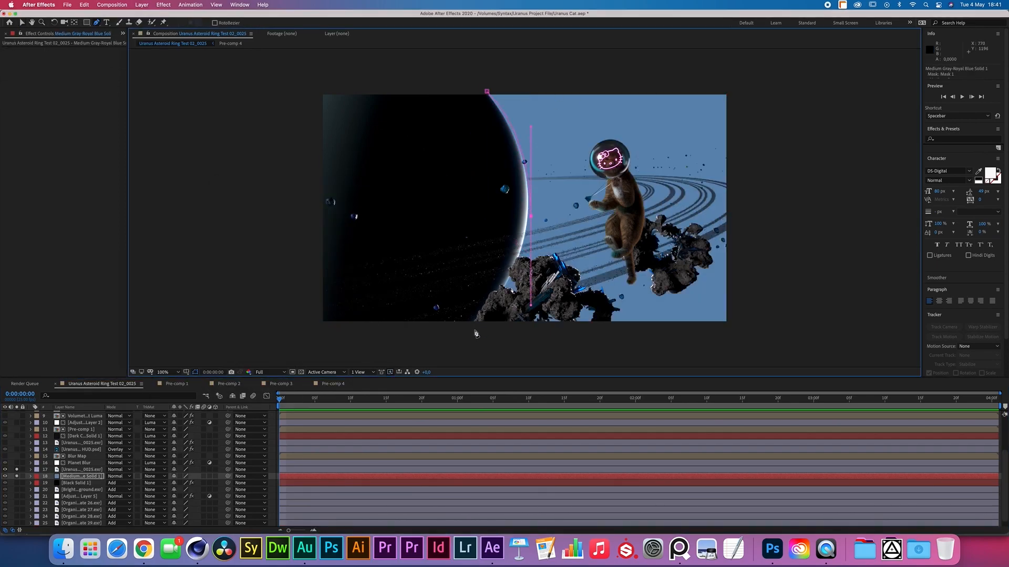
{"action": "mouse_move", "coordinate": [474, 333]}
{"action": "left_mouse_down"}
{"action": "mouse_move", "coordinate": [416, 355]}
{"action": "mouse_move", "coordinate": [473, 333]}
{"action": "left_mouse_up"}
{"action": "left_click_drag", "start_coordinate": [530, 216], "coordinate": [526, 231]}
{"action": "left_click_drag", "start_coordinate": [526, 320], "coordinate": [452, 332]}
{"action": "left_click", "coordinate": [422, 88]}
{"action": "left_click", "coordinate": [486, 91]}
Step: Set the blue solid's mask feather to 200 pixels
{"action": "key", "text": "f"}
{"action": "left_click", "coordinate": [181, 490]}
{"action": "type", "text": "200"}
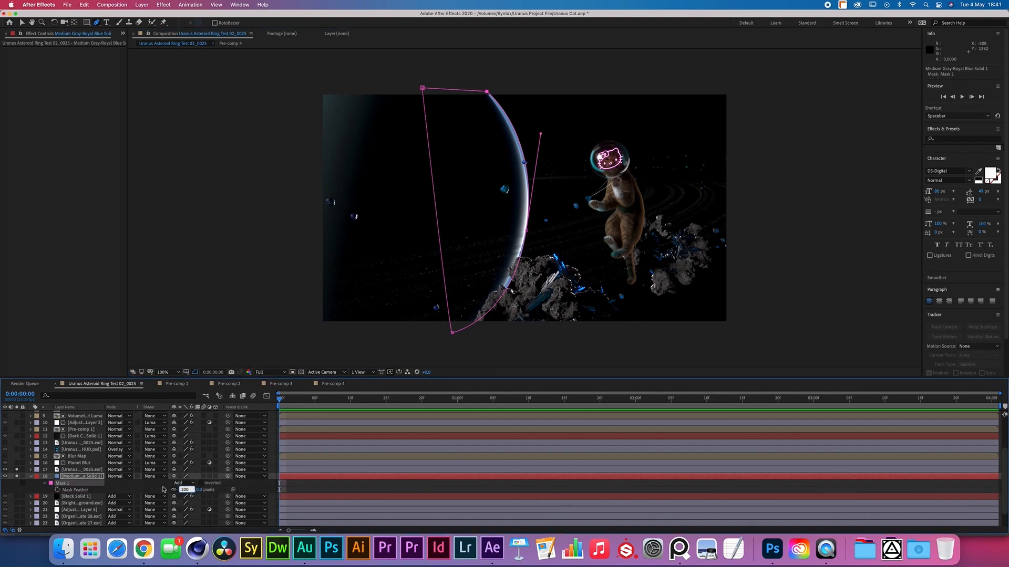
{"action": "left_click", "coordinate": [163, 490]}
Step: Duplicate the masked blue solid and recolor the lower copy to a darker gray-blue as a new solid
{"action": "left_click", "coordinate": [95, 476]}
{"action": "key", "text": "super+d"}
{"action": "left_click", "coordinate": [89, 483]}
{"action": "left_click", "coordinate": [163, 5]}
{"action": "mouse_move", "coordinate": [142, 5]}
{"action": "left_click", "coordinate": [153, 25]}
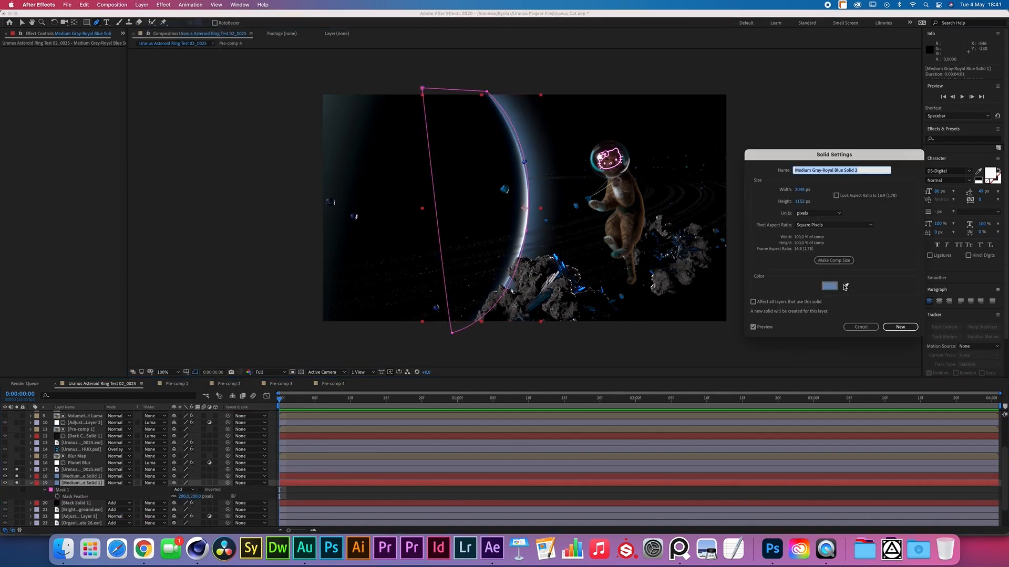
{"action": "left_click", "coordinate": [845, 286]}
{"action": "left_click", "coordinate": [544, 178]}
{"action": "left_click", "coordinate": [829, 287]}
{"action": "left_click", "coordinate": [158, 356]}
{"action": "left_click", "coordinate": [270, 279]}
{"action": "left_click", "coordinate": [900, 326]}
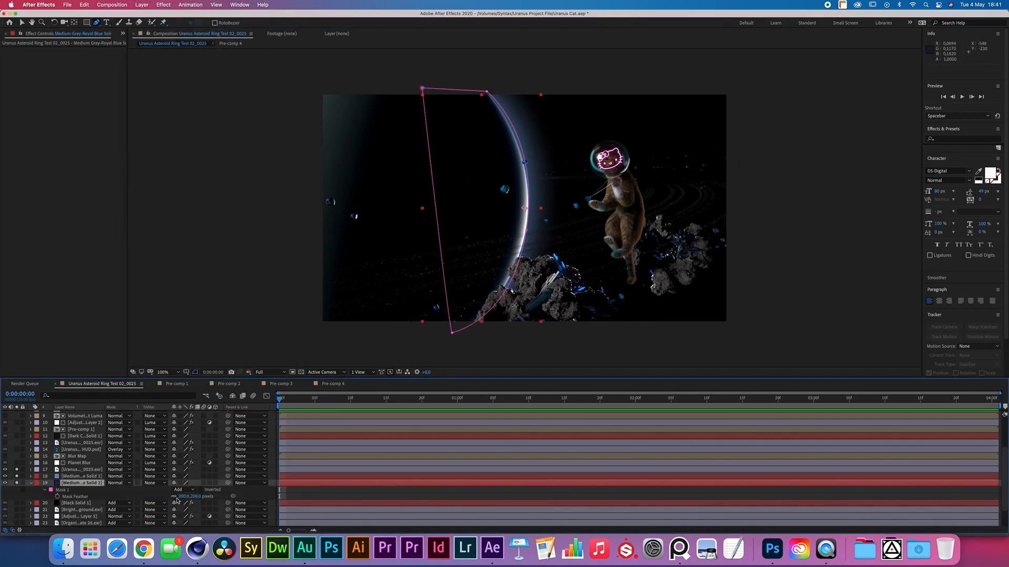
Step: Set the darker gray-blue solid's mask feather to 600 pixels
{"action": "left_click", "coordinate": [181, 496]}
{"action": "type", "text": "600"}
{"action": "left_click", "coordinate": [107, 488]}
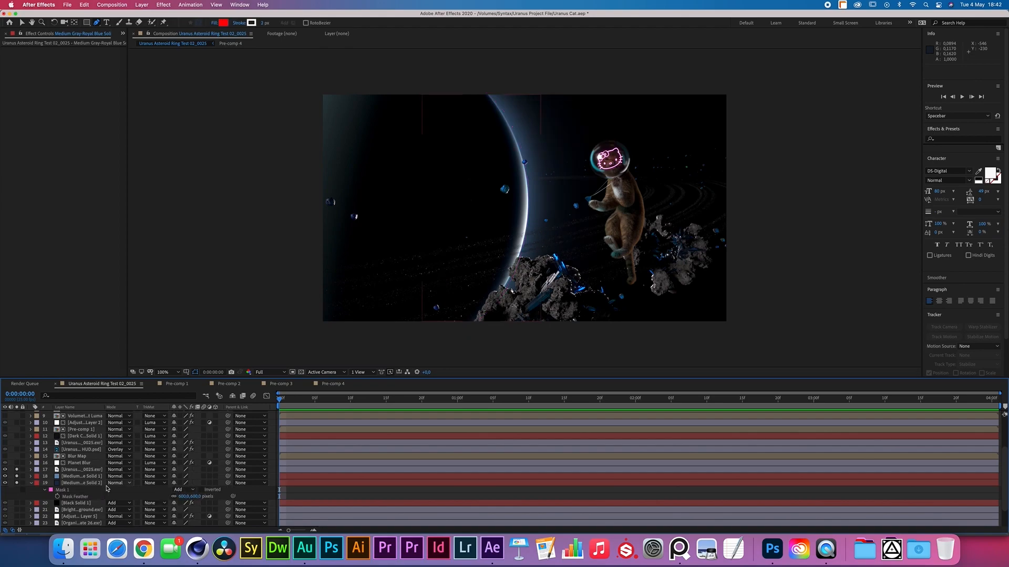
Step: Duplicate the gray-blue solid and recolor the lowest copy to a more saturated deep blue as a new solid
{"action": "left_click", "coordinate": [90, 483]}
{"action": "key", "text": "super+d"}
{"action": "left_click", "coordinate": [87, 489]}
{"action": "left_click", "coordinate": [142, 4]}
{"action": "left_click", "coordinate": [153, 25]}
{"action": "left_click", "coordinate": [829, 287]}
{"action": "left_click", "coordinate": [208, 315]}
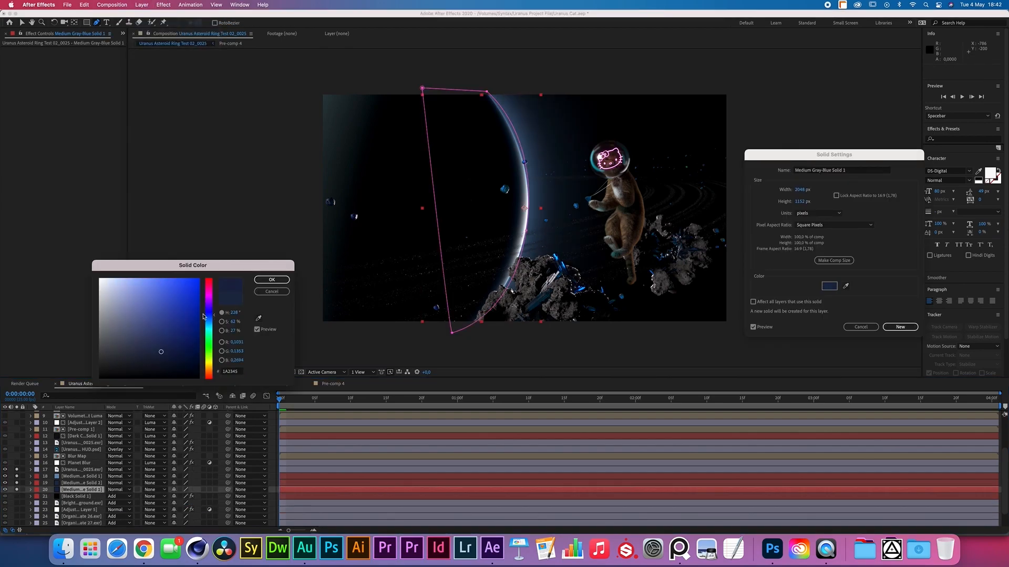
{"action": "left_click", "coordinate": [184, 351]}
{"action": "left_click", "coordinate": [272, 282]}
{"action": "left_click", "coordinate": [900, 327]}
Step: Increase the deep blue solid's mask feather well beyond 600 pixels for the widest glow, and collapse the layer
{"action": "key", "text": "f"}
{"action": "left_click", "coordinate": [184, 502]}
{"action": "type", "text": "10"}
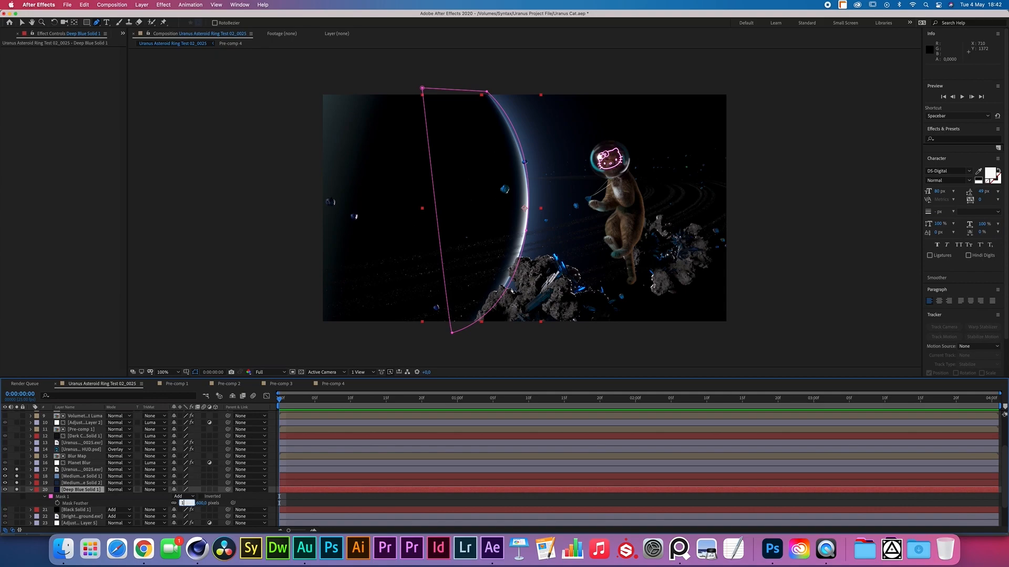
{"action": "type", "text": "000"}
{"action": "key", "text": "Return"}
{"action": "left_click", "coordinate": [31, 489]}
Step: Duplicate the topmost blue solid and recolor the upper copy to a pale blue sampled from the planet's bright rim
{"action": "left_click", "coordinate": [69, 476]}
{"action": "key", "text": "super+d"}
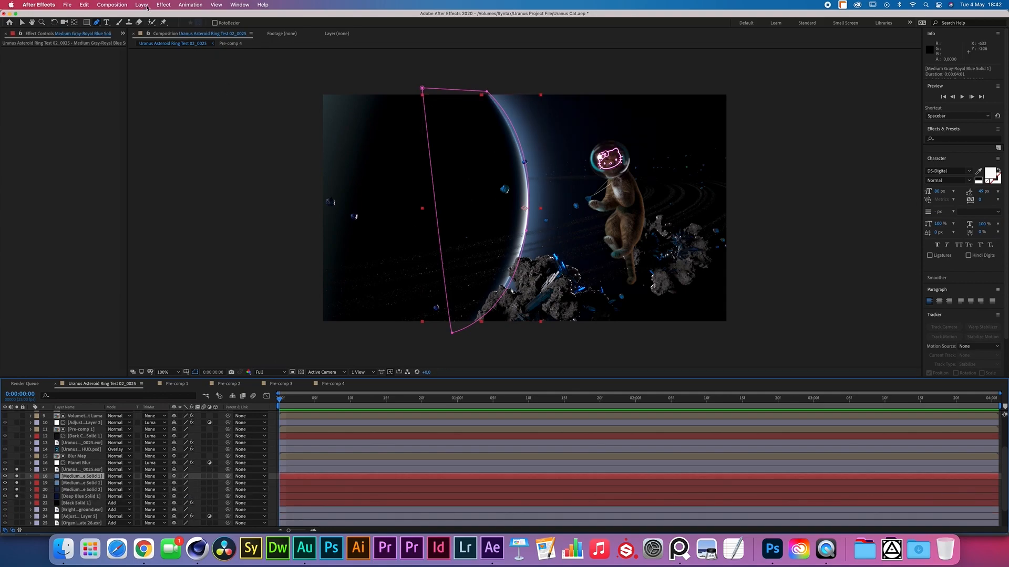
{"action": "left_click", "coordinate": [141, 5]}
{"action": "left_click", "coordinate": [152, 25]}
{"action": "left_click", "coordinate": [847, 286]}
{"action": "left_click", "coordinate": [525, 211]}
{"action": "left_click", "coordinate": [898, 328]}
Step: Set the pale blue solid's mask feather to 100 pixels, contract its mask with a negative expansion, and collapse the layer
{"action": "key", "text": "f"}
{"action": "left_click", "coordinate": [184, 489]}
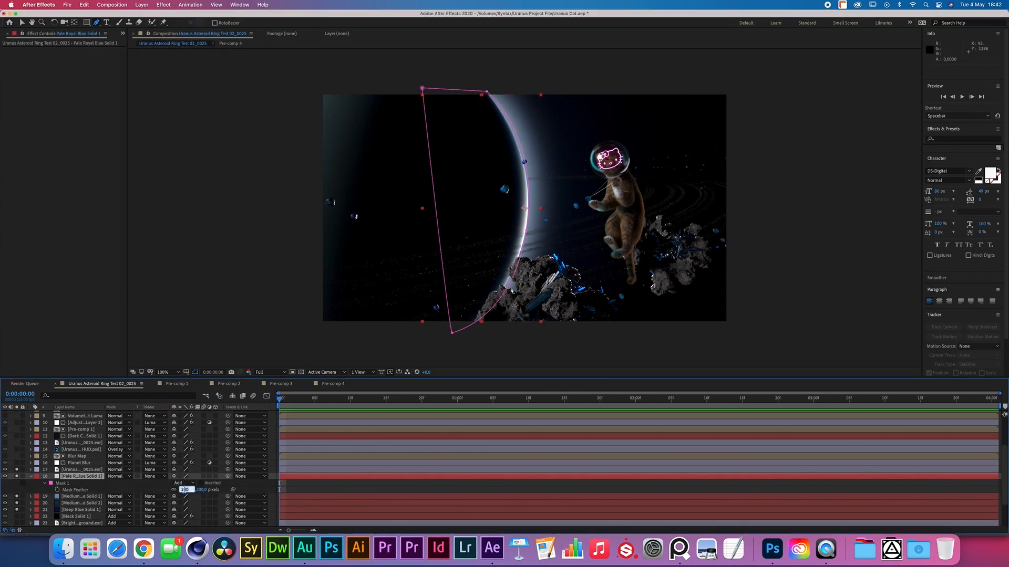
{"action": "type", "text": "100"}
{"action": "key", "text": "Return"}
{"action": "key", "text": "m"}
{"action": "key", "text": "m"}
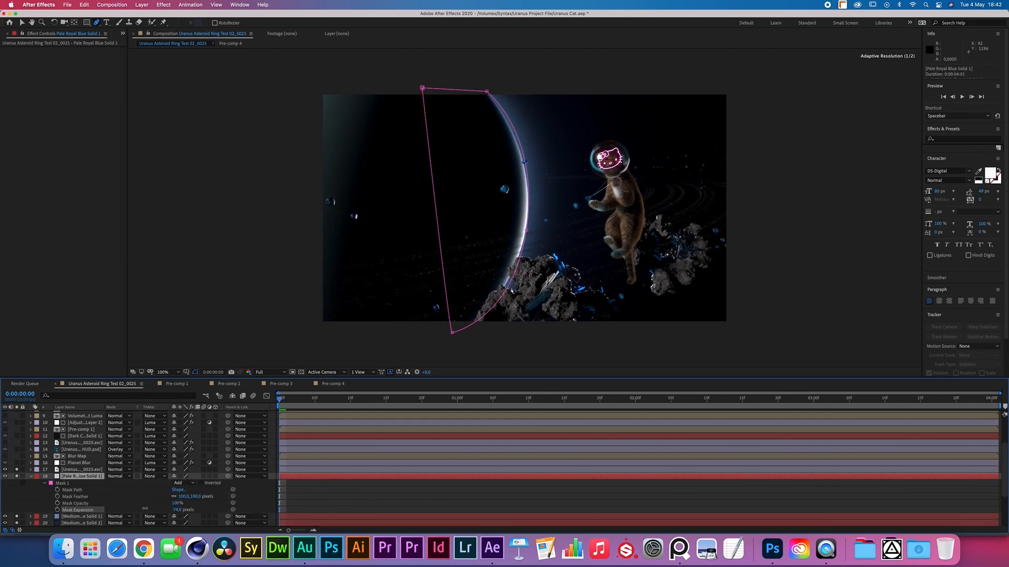
{"action": "left_click_drag", "start_coordinate": [145, 508], "coordinate": [165, 508]}
{"action": "left_click", "coordinate": [158, 499]}
{"action": "key", "text": "u"}
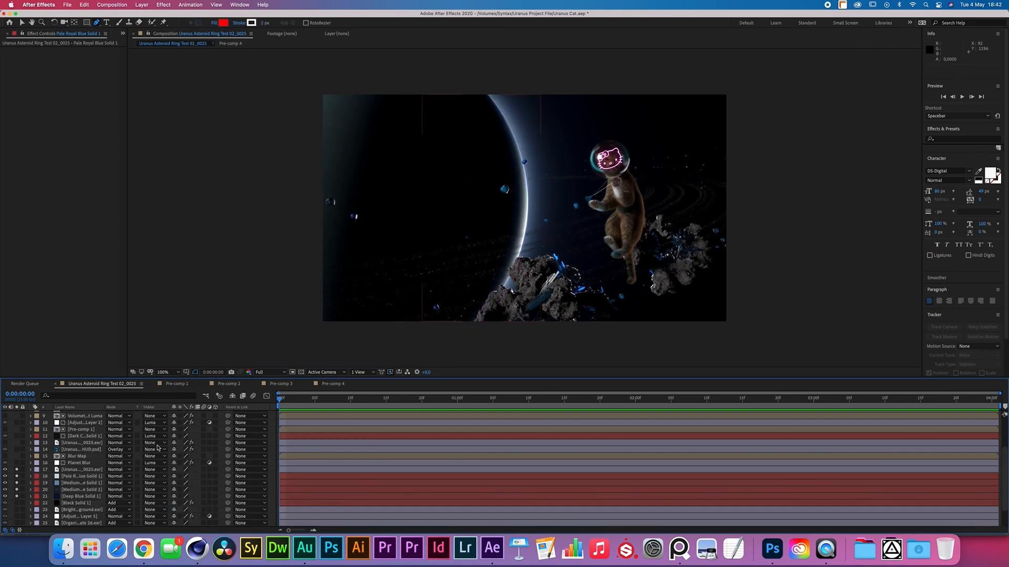
Step: Pre-compose the four blue glow solids into Pre-comp 5, moving all attributes into the new composition
{"action": "left_click", "coordinate": [63, 497]}
{"action": "left_click", "coordinate": [69, 479]}
{"action": "left_click", "coordinate": [72, 496], "text": "shift"}
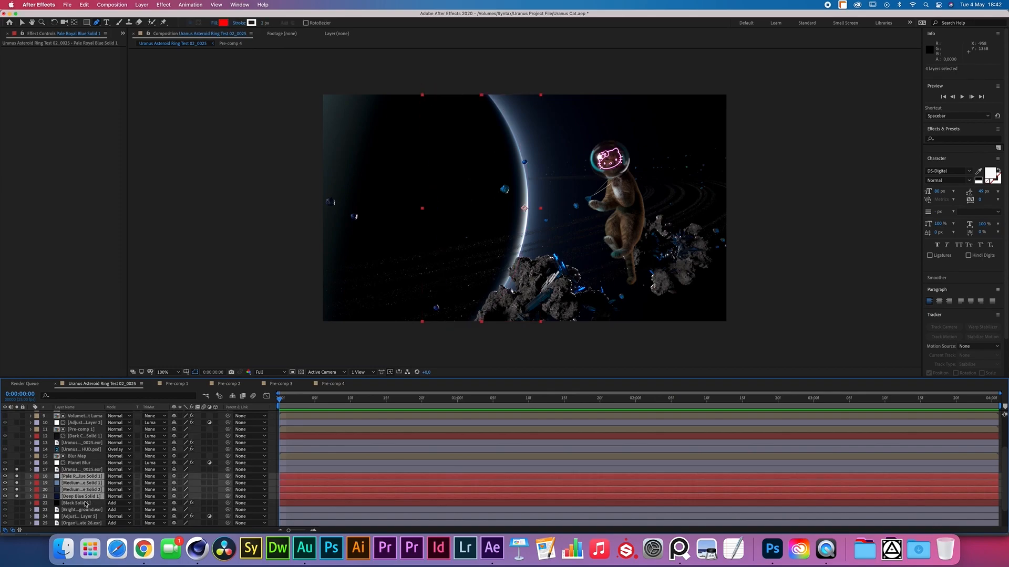
{"action": "key", "text": "super+shift+c"}
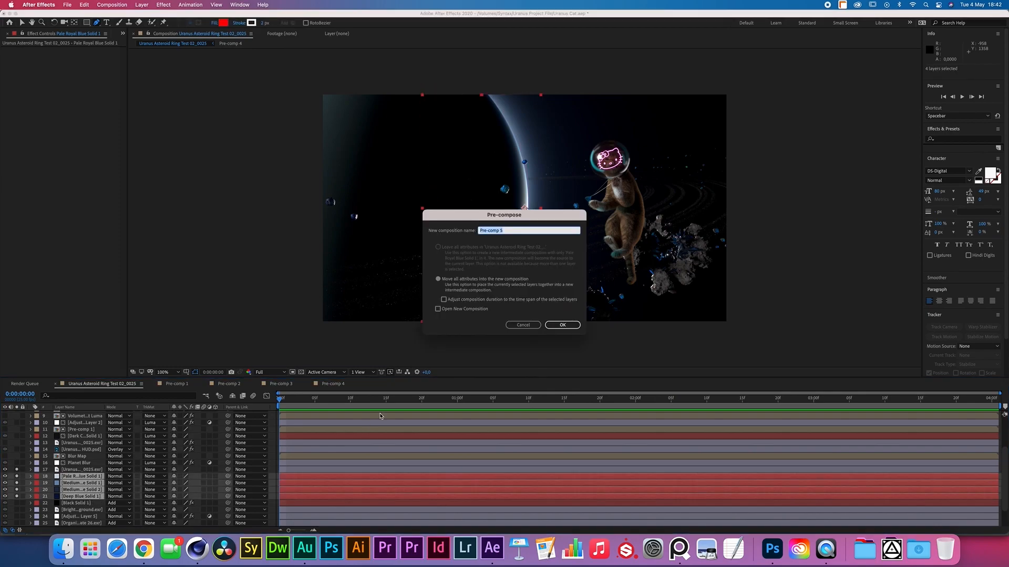
{"action": "left_click", "coordinate": [560, 328]}
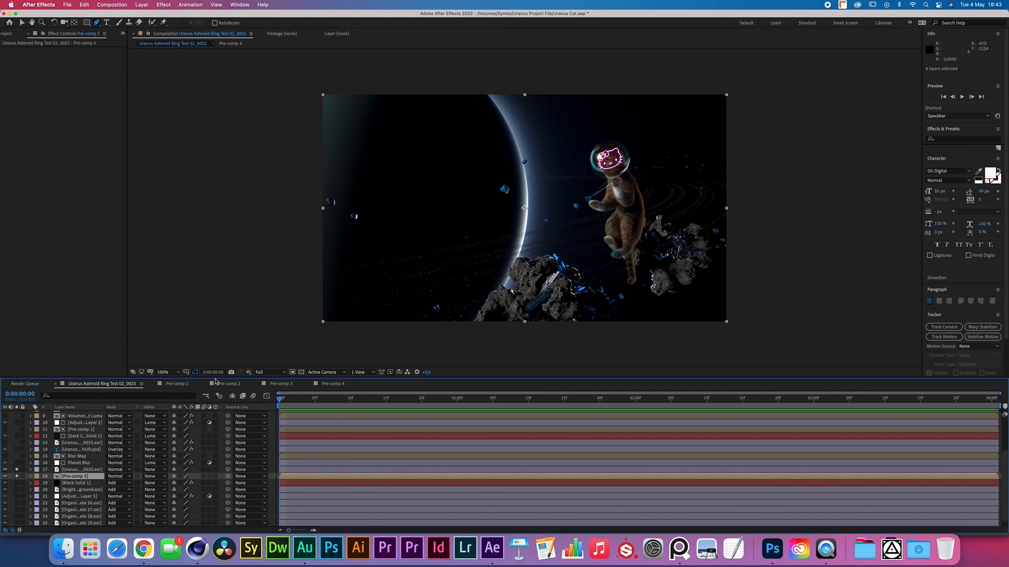
Step: Lower Pre-comp 5's opacity to about 30% and turn off soloing to show the full composite
{"action": "left_click", "coordinate": [92, 477]}
{"action": "key", "text": "t"}
{"action": "left_click_drag", "start_coordinate": [173, 483], "coordinate": [132, 480]}
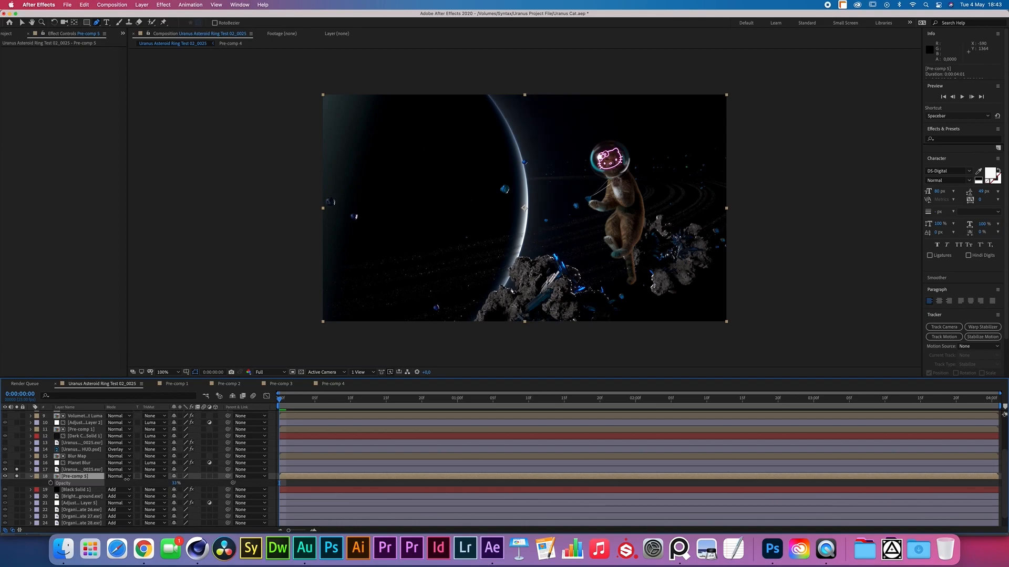
{"action": "left_click", "coordinate": [195, 337]}
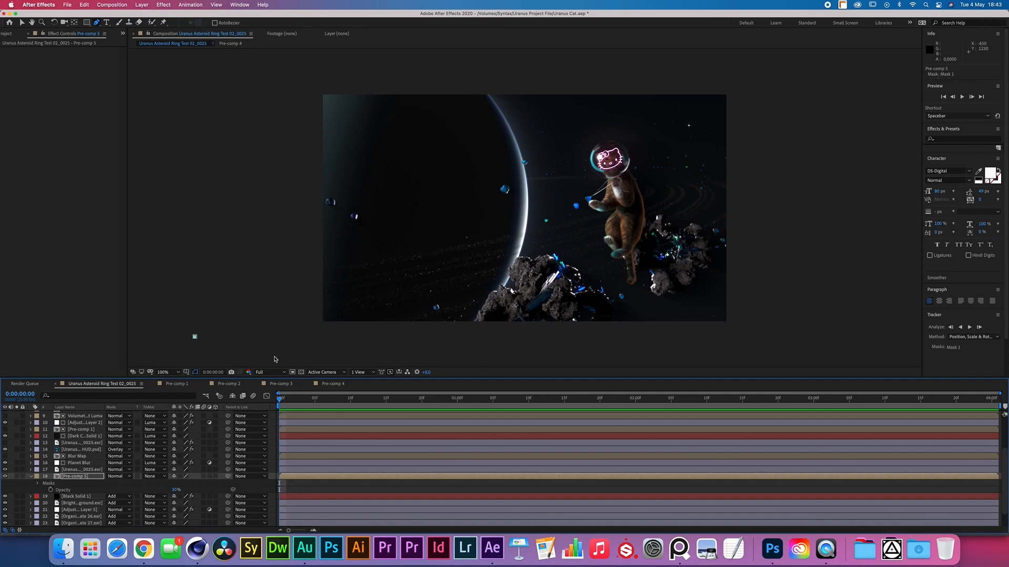
Step: Examine the atmospheric glow behind the planet in the full composite and collapse Pre-comp 5
{"action": "key", "text": "comma"}
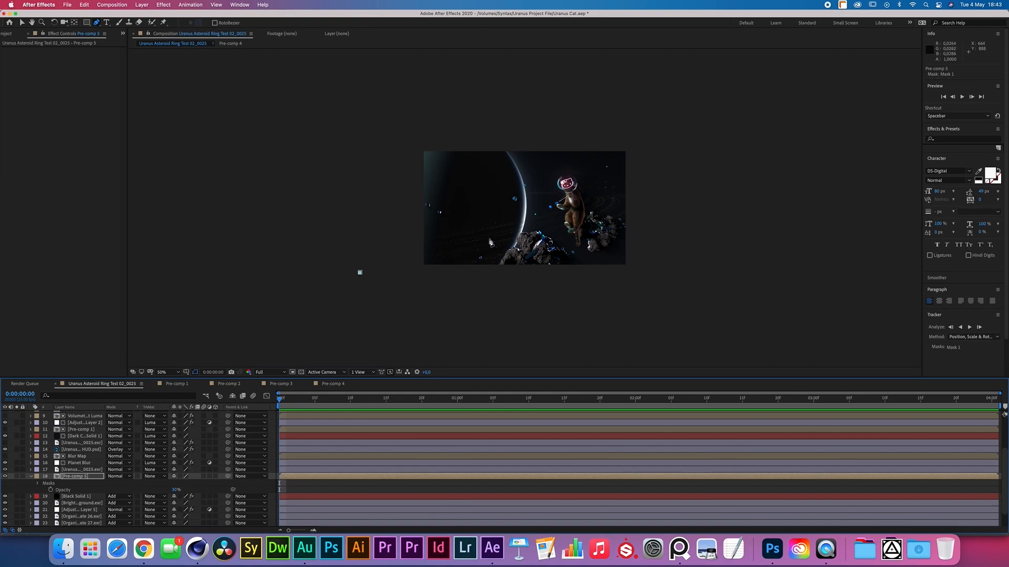
{"action": "key", "text": "period"}
{"action": "key", "text": "space"}
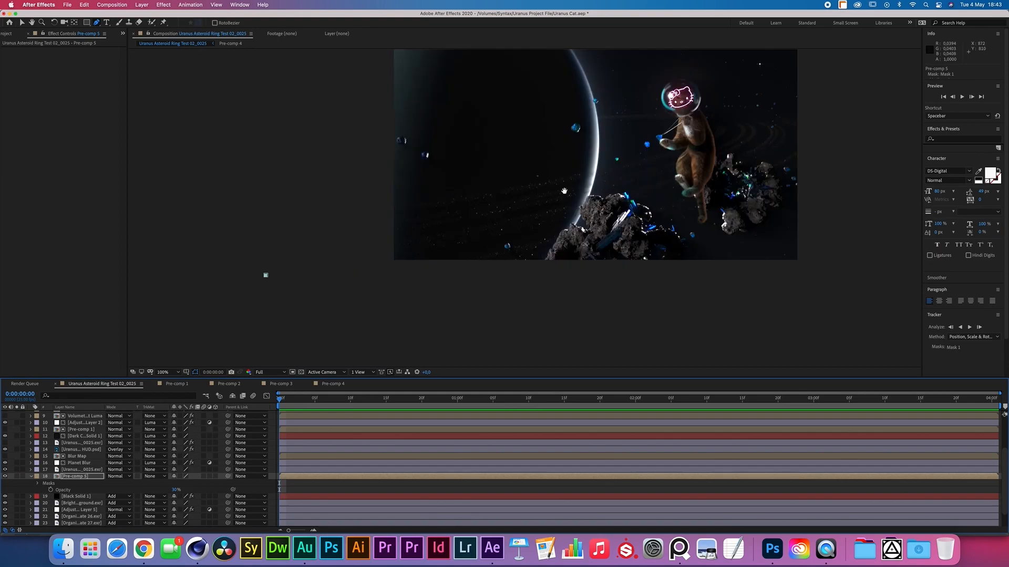
{"action": "left_click_drag", "start_coordinate": [563, 191], "coordinate": [456, 269]}
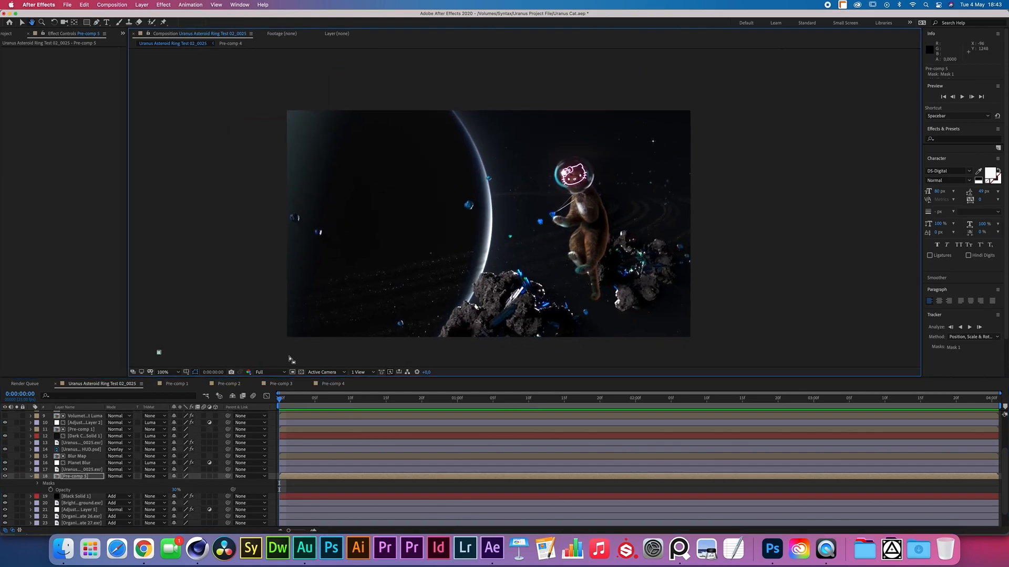
{"action": "key", "text": "v"}
{"action": "key", "text": "space"}
{"action": "left_click_drag", "start_coordinate": [448, 280], "coordinate": [468, 254]}
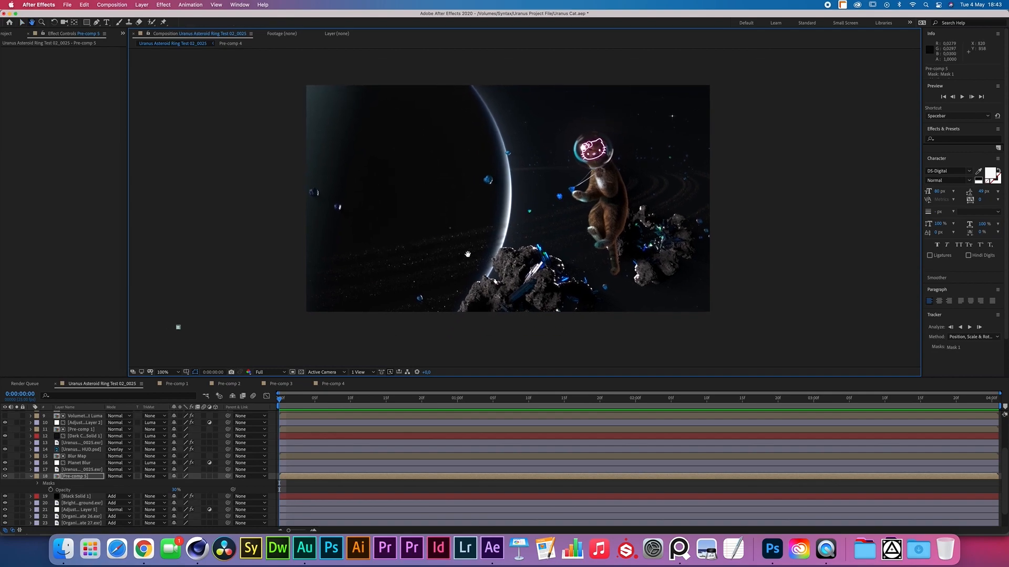
{"action": "left_click", "coordinate": [30, 476]}
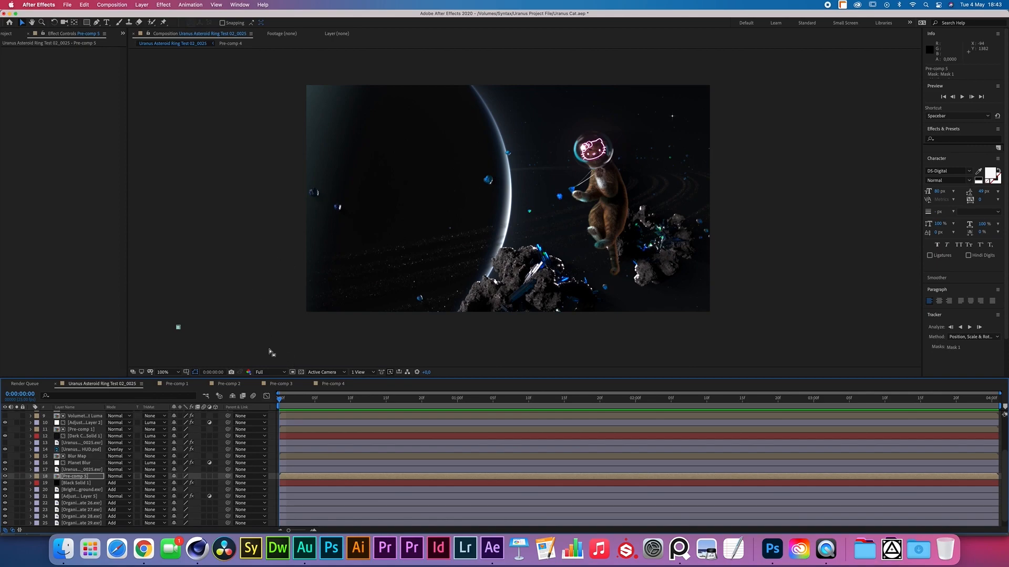
Step: Add an adjustment layer above the base render and apply an Exposure effect with gamma correction 0.80
{"action": "left_click", "coordinate": [79, 470]}
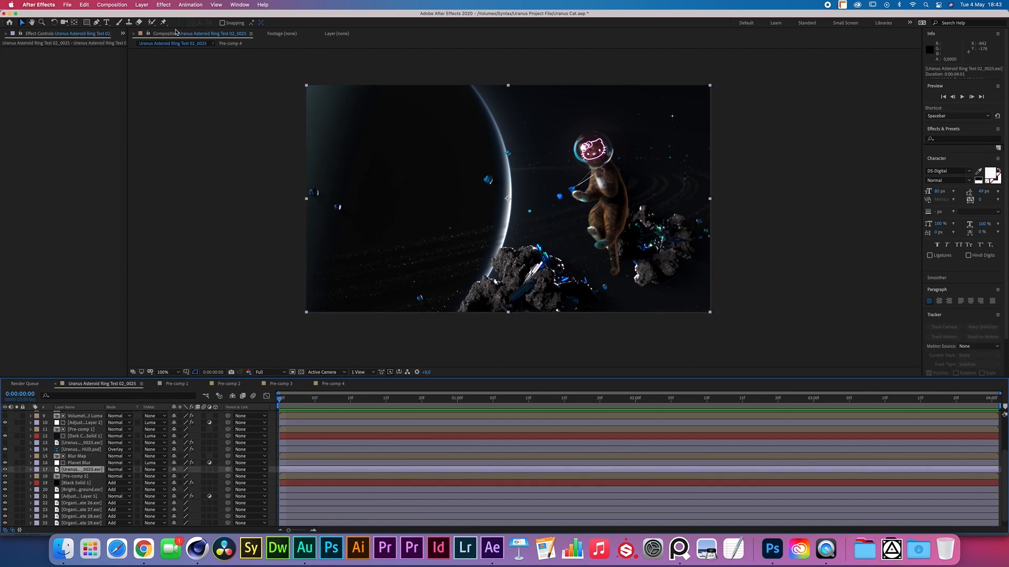
{"action": "left_click", "coordinate": [194, 6]}
{"action": "mouse_move", "coordinate": [142, 5]}
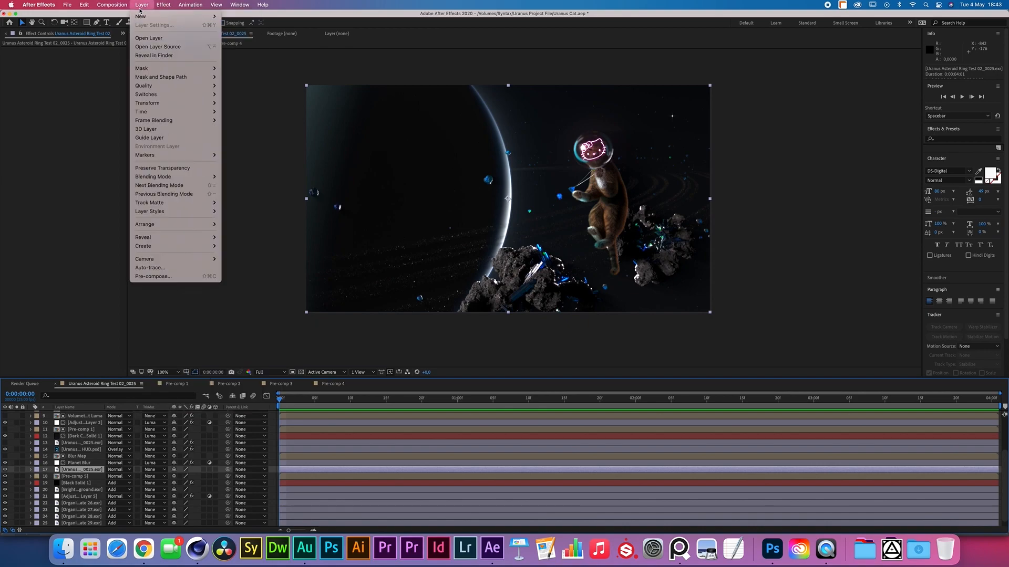
{"action": "left_click", "coordinate": [246, 68]}
{"action": "left_click", "coordinate": [164, 4]}
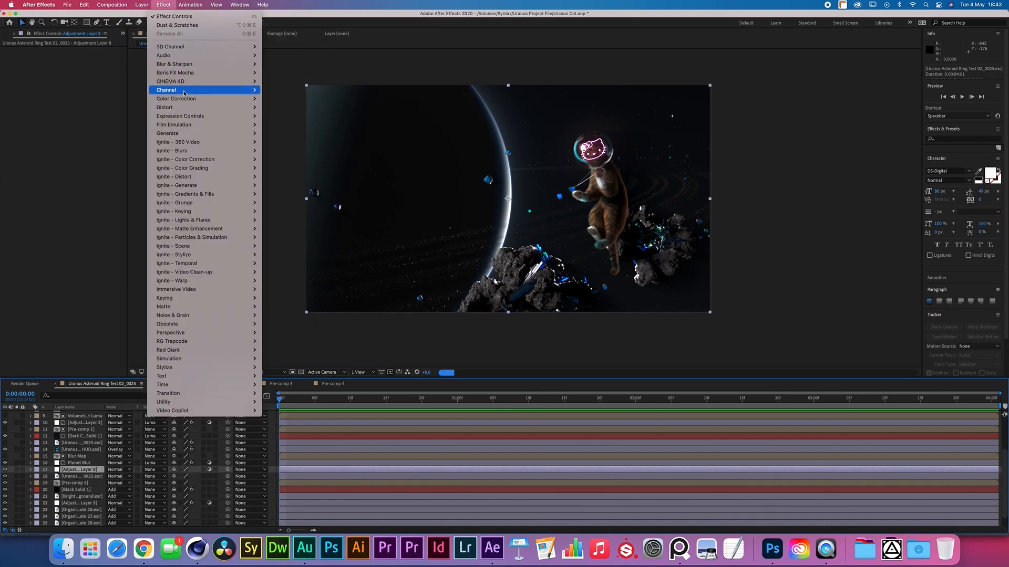
{"action": "mouse_move", "coordinate": [210, 99]}
{"action": "left_click", "coordinate": [308, 272]}
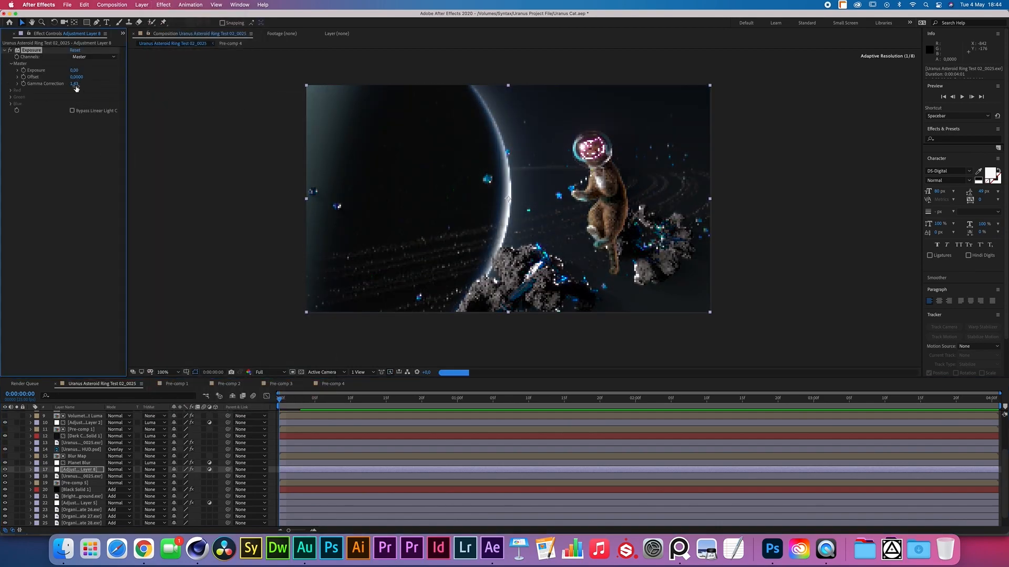
Step: Move the Exposure adjustment layer below HUD Glow and mask it with a rectangle over the planet, feathered about 325 pixels
{"action": "left_click_drag", "start_coordinate": [79, 469], "coordinate": [80, 435]}
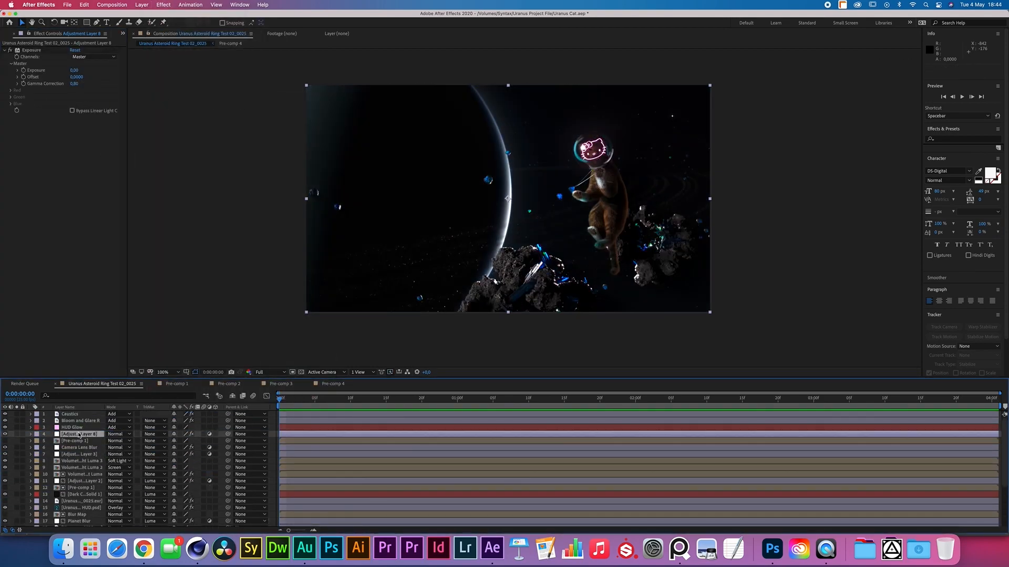
{"action": "key", "text": "q"}
{"action": "left_click_drag", "start_coordinate": [270, 65], "coordinate": [540, 332]}
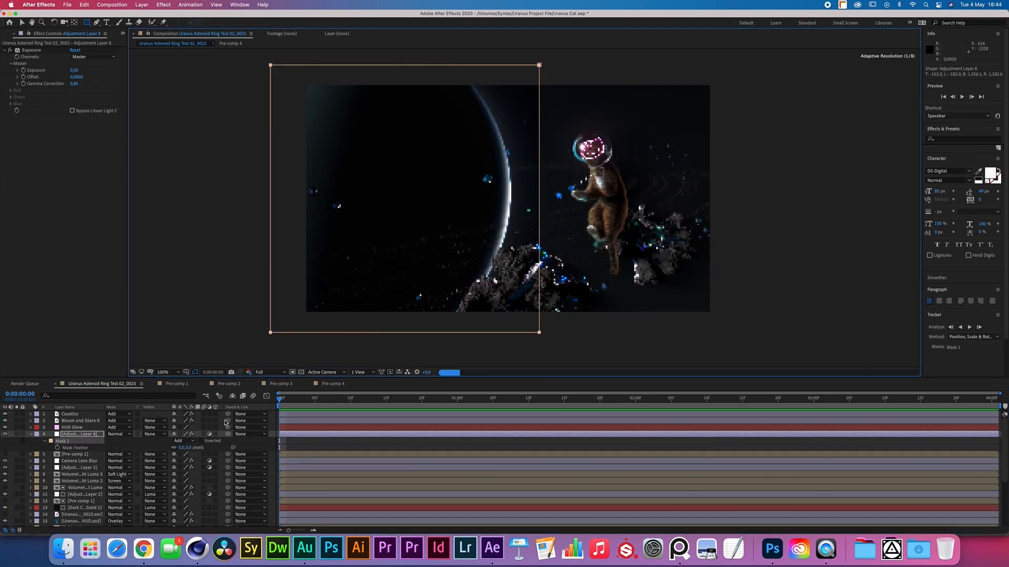
Step: Compare the composite with the Exposure adjustment layer off and on, and view the whole frame fitted
{"action": "left_click", "coordinate": [5, 435]}
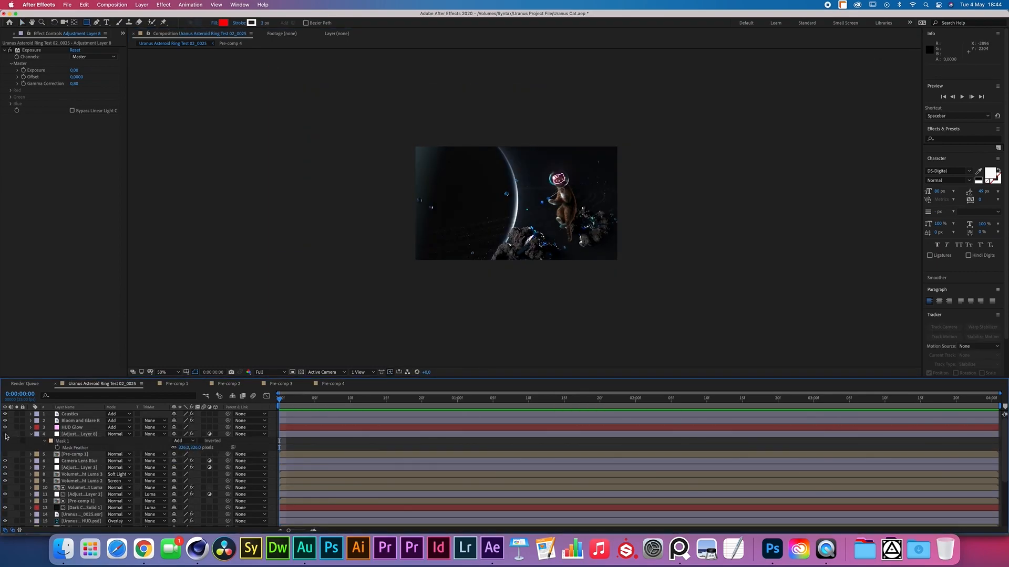
{"action": "left_click", "coordinate": [6, 434]}
{"action": "left_click", "coordinate": [165, 372]}
{"action": "left_click", "coordinate": [164, 364]}
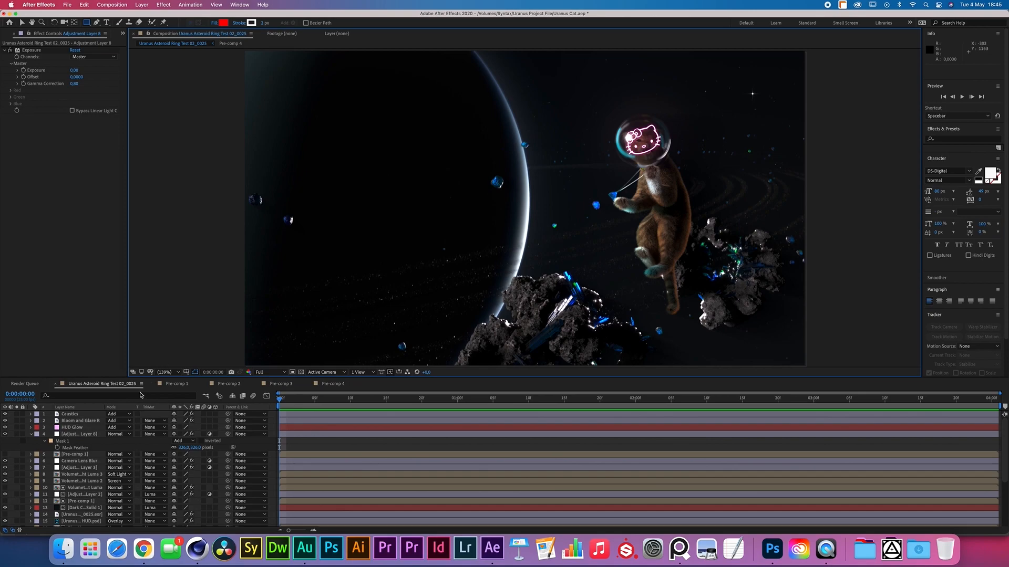
Step: Save the project, look through the layer stack, and show the project's footage items
{"action": "key", "text": "super+s"}
{"action": "scroll", "coordinate": [74, 434], "scroll_direction": "down", "scroll_amount": 3}
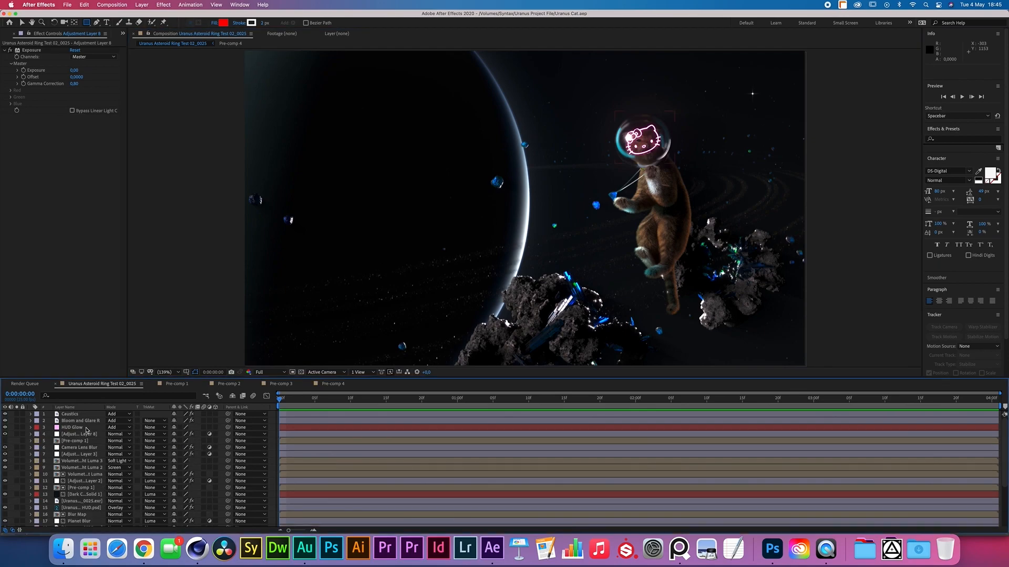
{"action": "scroll", "coordinate": [84, 446], "scroll_direction": "down", "scroll_amount": 3}
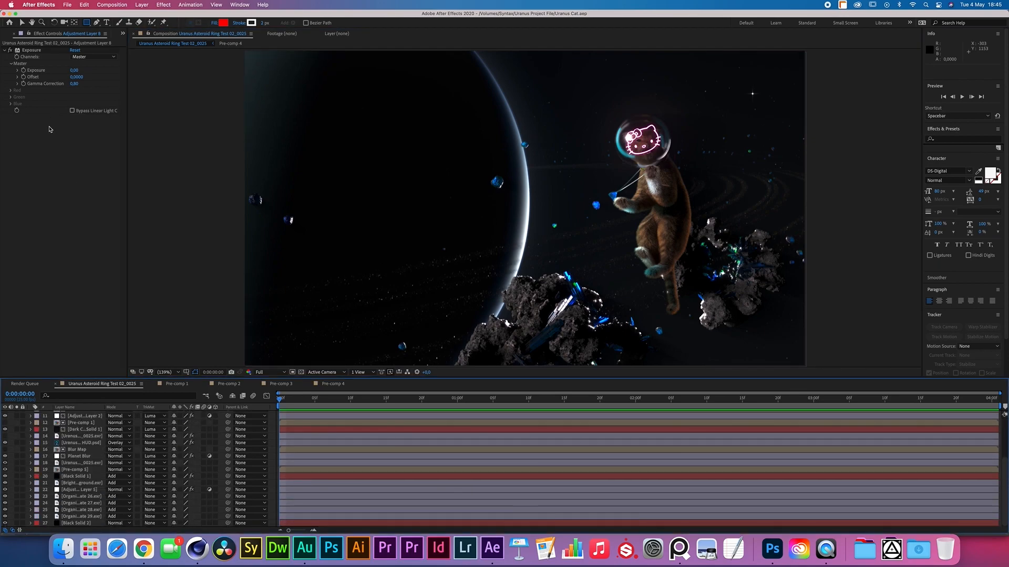
{"action": "left_click", "coordinate": [15, 34]}
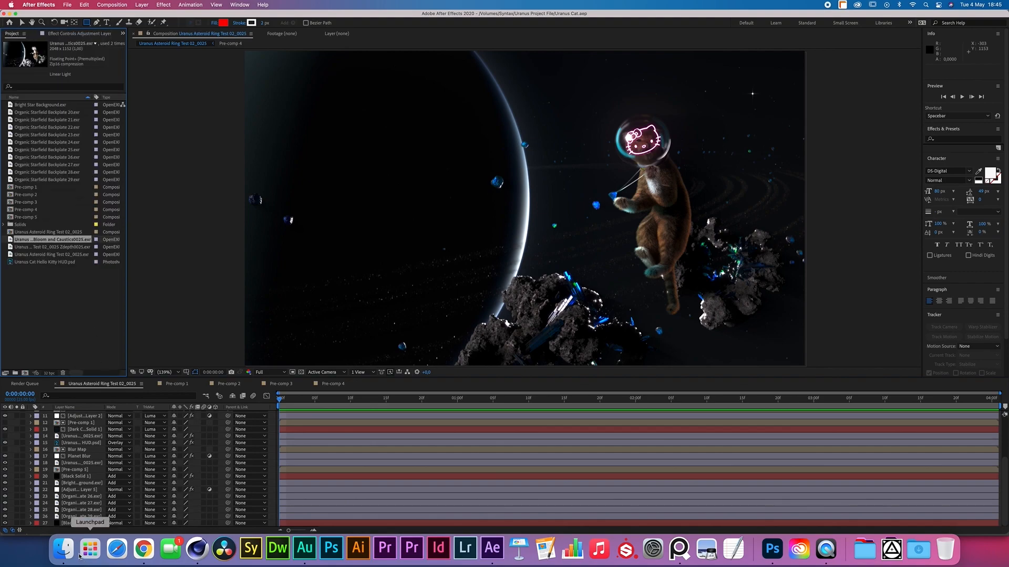
Step: Switch to Finder, open a new window, and preview the recent 2021-05-03 at 20.32.16 screenshot of the Uranus 3D scene
{"action": "left_click", "coordinate": [63, 549]}
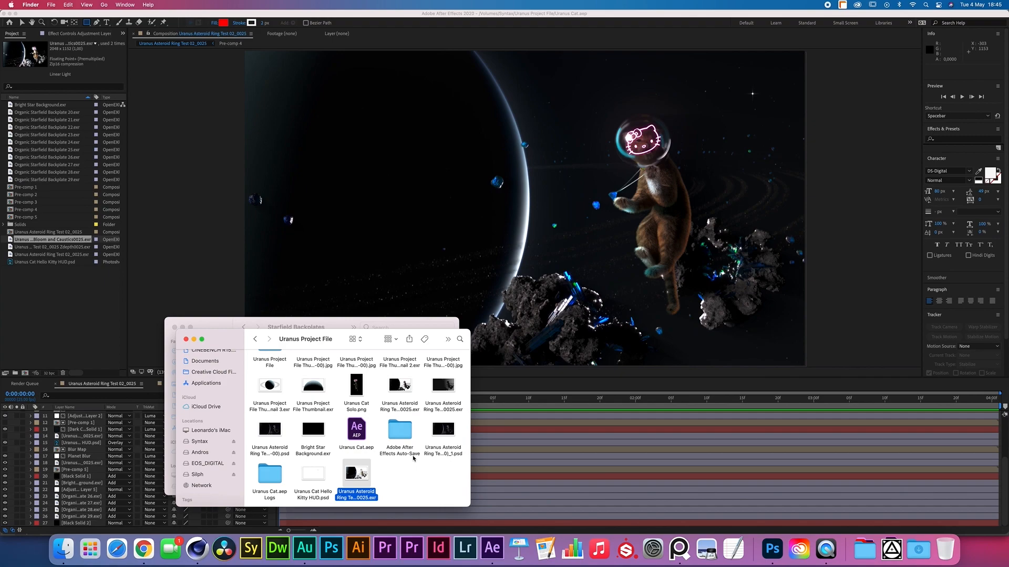
{"action": "key", "text": "super+n"}
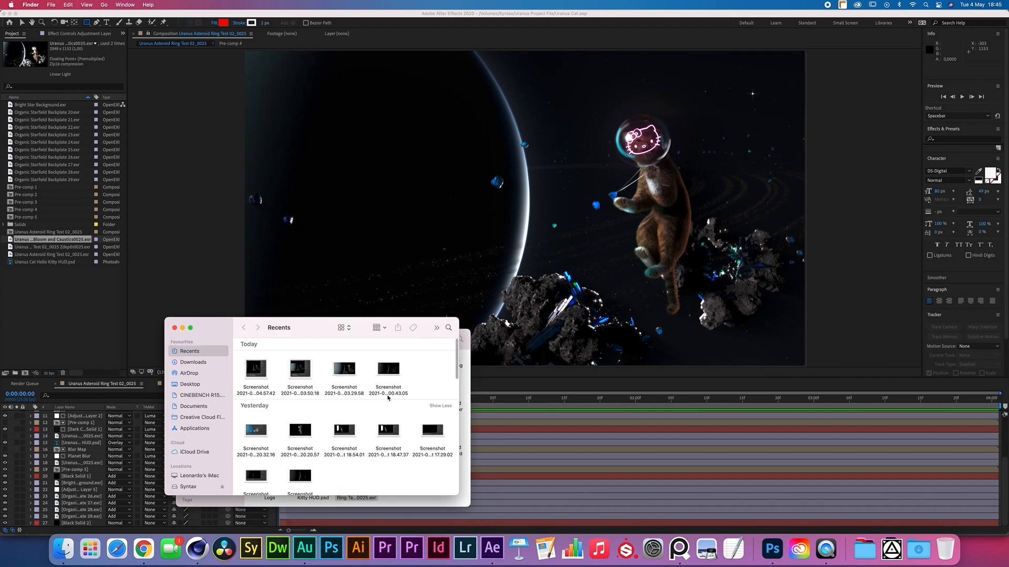
{"action": "left_click_drag", "start_coordinate": [351, 329], "coordinate": [345, 330]}
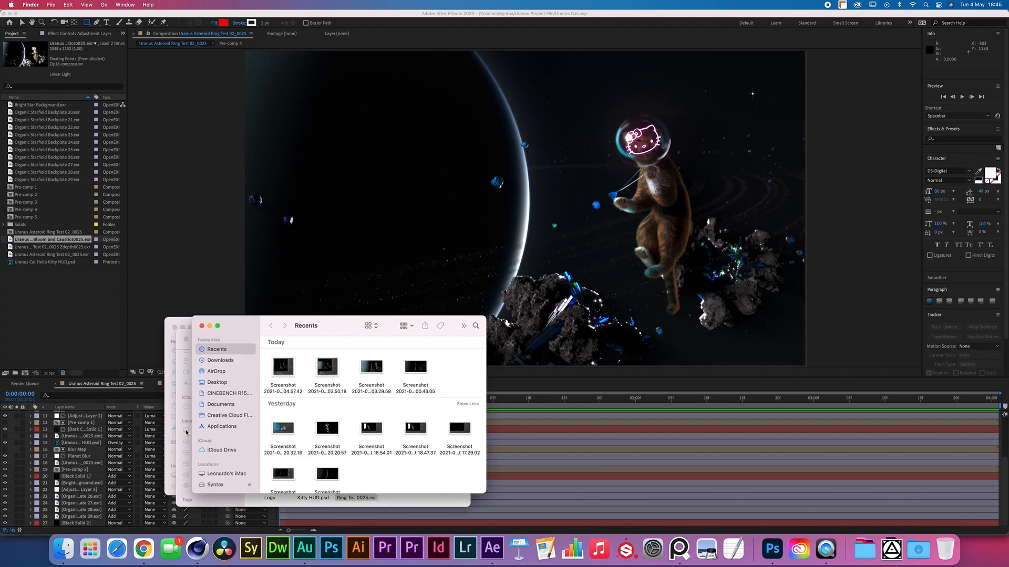
{"action": "scroll", "coordinate": [217, 441], "scroll_direction": "down", "scroll_amount": 3}
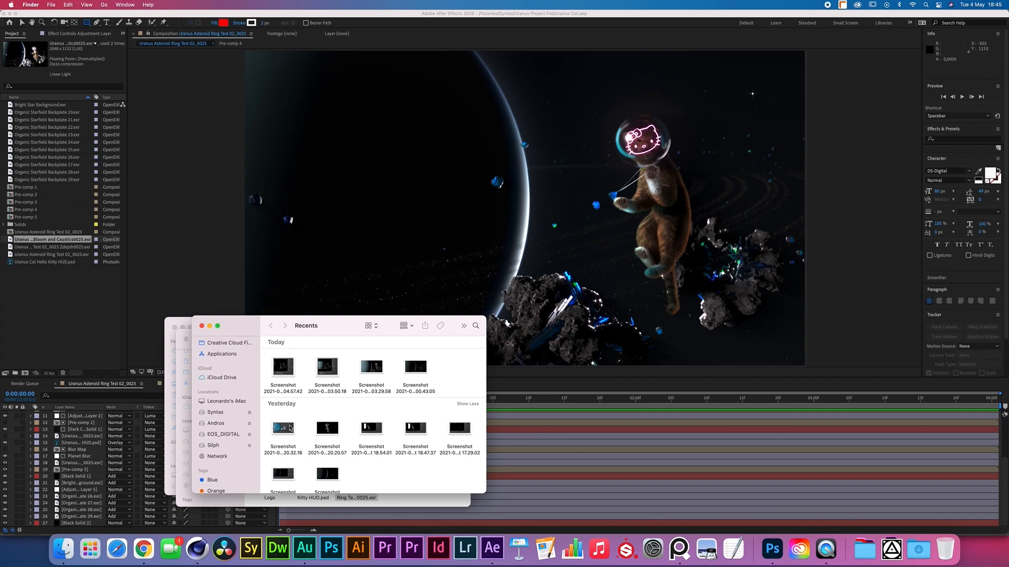
{"action": "left_click", "coordinate": [284, 428]}
{"action": "key", "text": "space"}
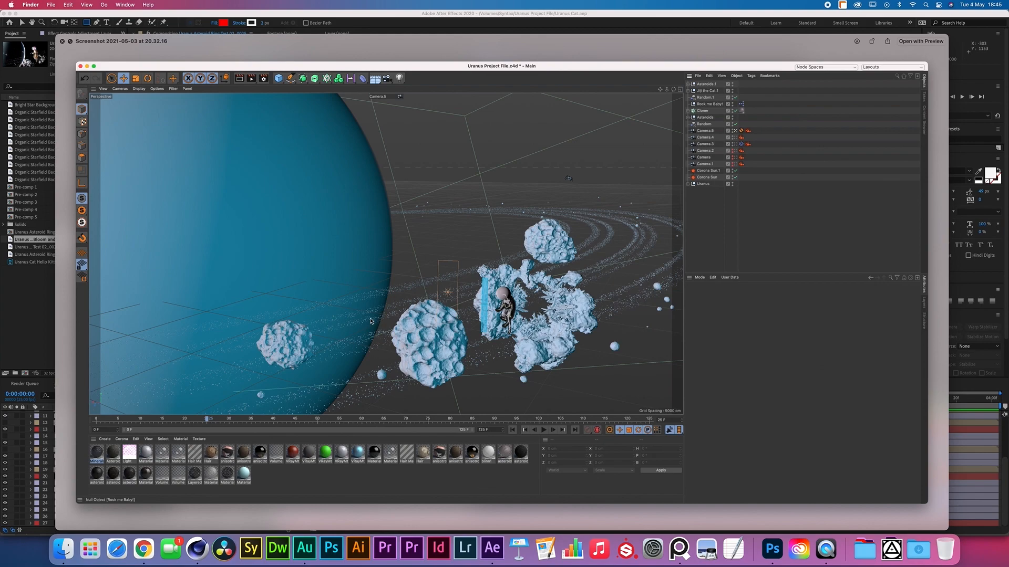
{"action": "key", "text": "space"}
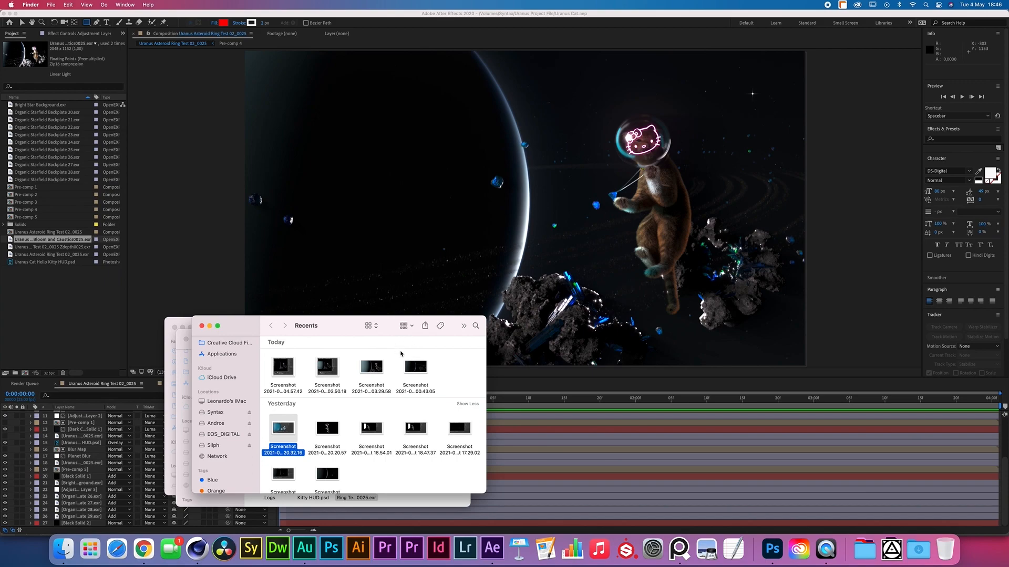
Step: Import the two Close_Fog clips from The Little Scribe 2021 folder and the two Steam_Continuous_Side clips found by searching for "steam"
{"action": "left_click", "coordinate": [359, 406]}
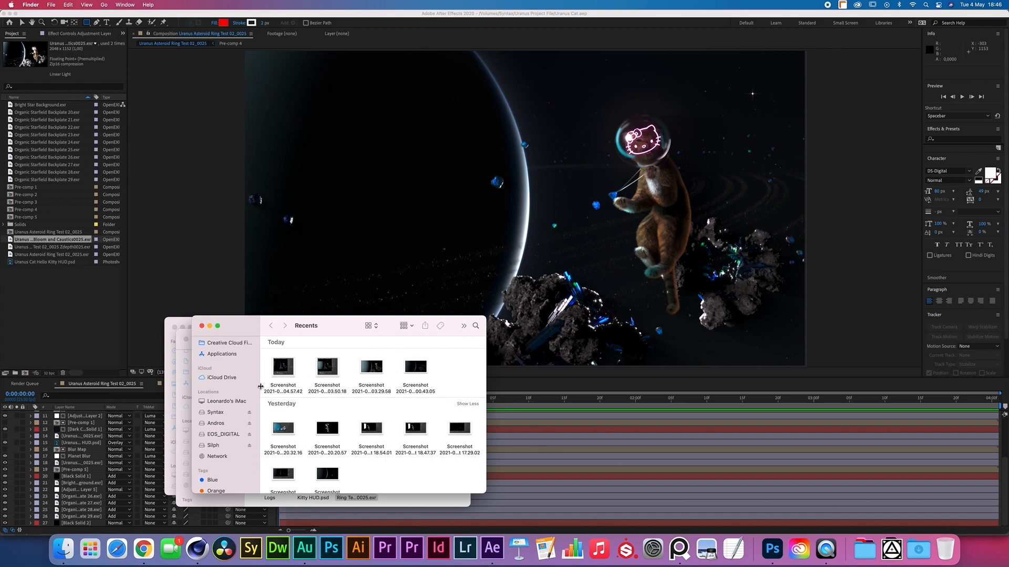
{"action": "left_click", "coordinate": [212, 413]}
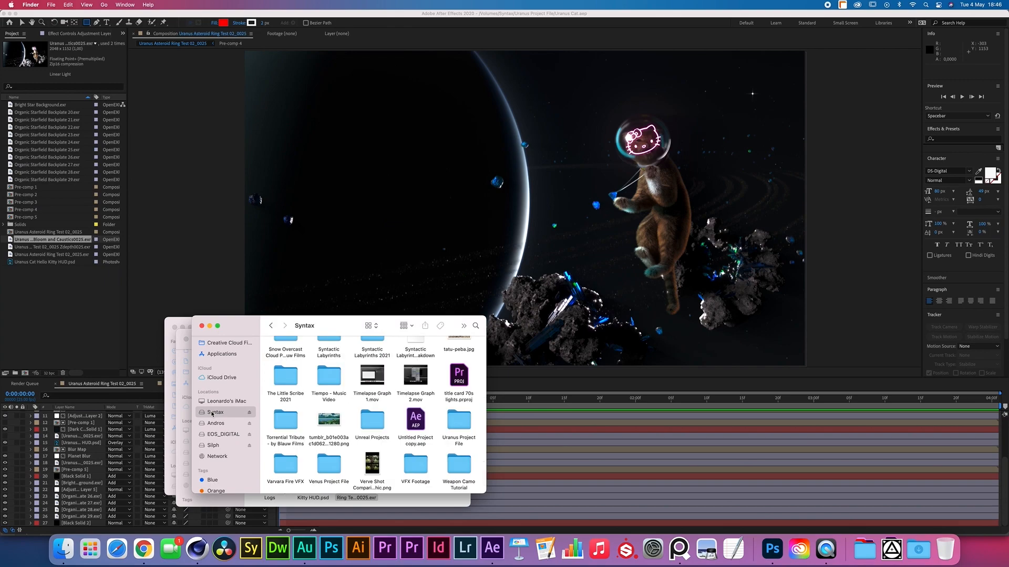
{"action": "double_click", "coordinate": [264, 395]}
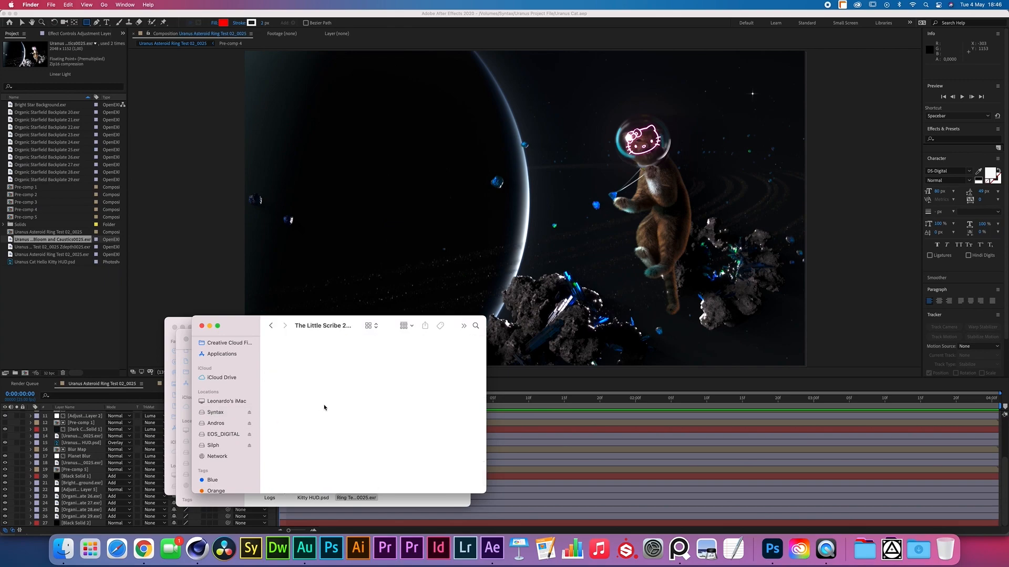
{"action": "scroll", "coordinate": [295, 397], "scroll_direction": "down", "scroll_amount": 5}
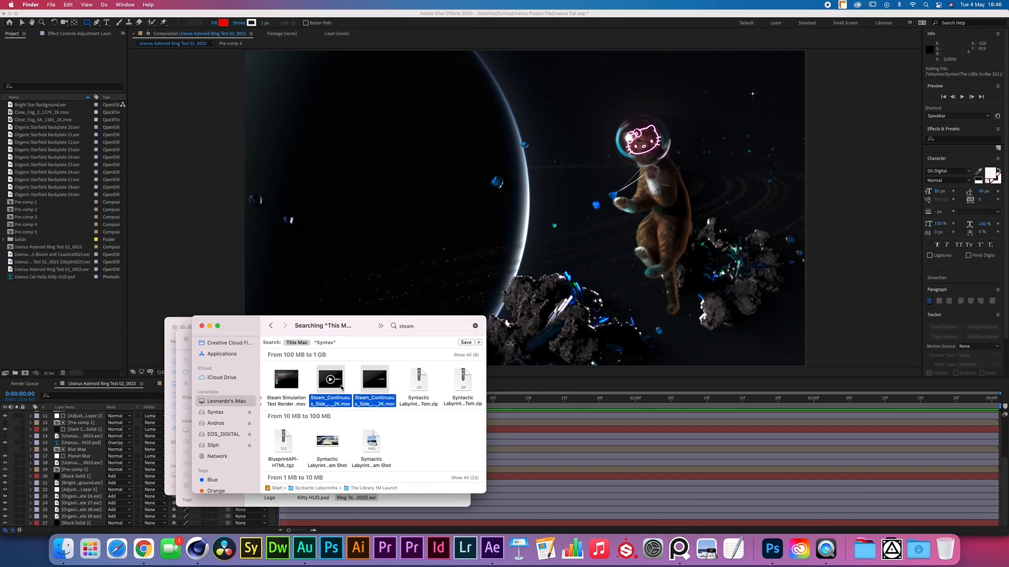
{"action": "left_click_drag", "start_coordinate": [330, 379], "coordinate": [67, 321]}
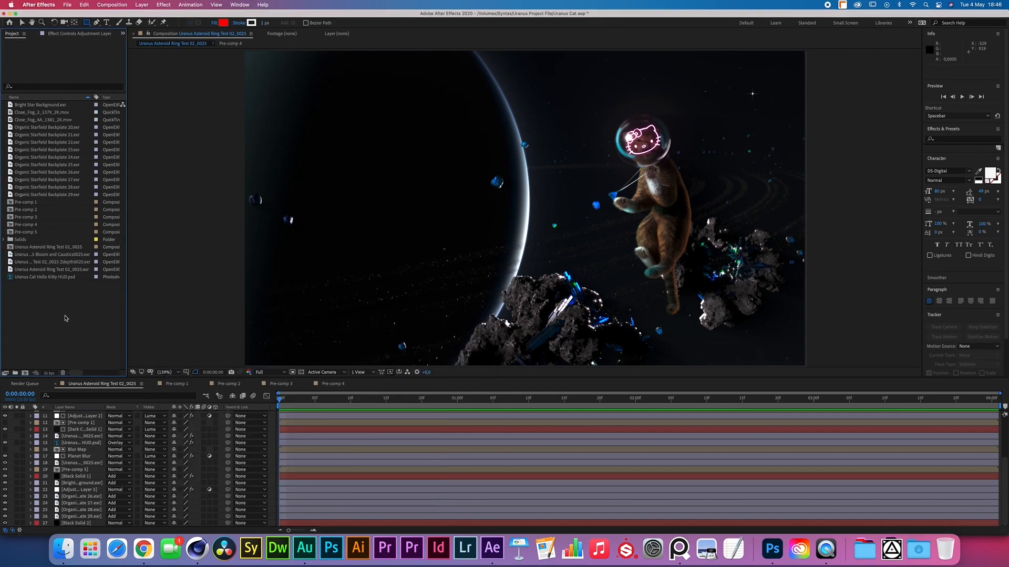
Step: Interpret the two imported Steam_Continuous_Side clips, one after the other, at 25 fps
{"action": "left_click", "coordinate": [30, 247]}
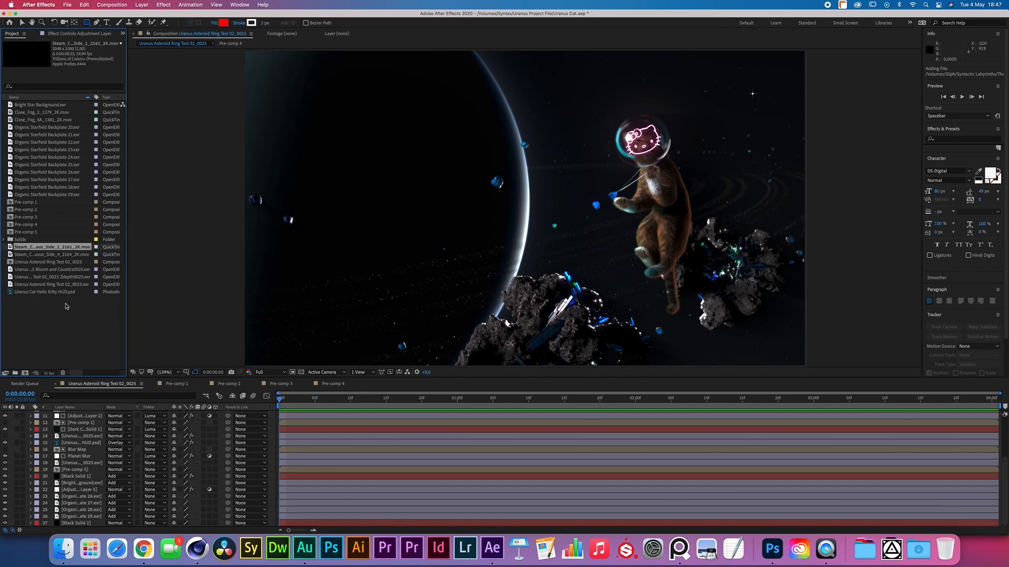
{"action": "right_click", "coordinate": [49, 248]}
{"action": "mouse_move", "coordinate": [99, 307]}
{"action": "left_click", "coordinate": [149, 308]}
{"action": "left_click", "coordinate": [649, 358]}
{"action": "left_click", "coordinate": [78, 254]}
{"action": "right_click", "coordinate": [79, 256]}
{"action": "mouse_move", "coordinate": [129, 317]}
{"action": "left_click", "coordinate": [178, 315]}
{"action": "left_click", "coordinate": [648, 357]}
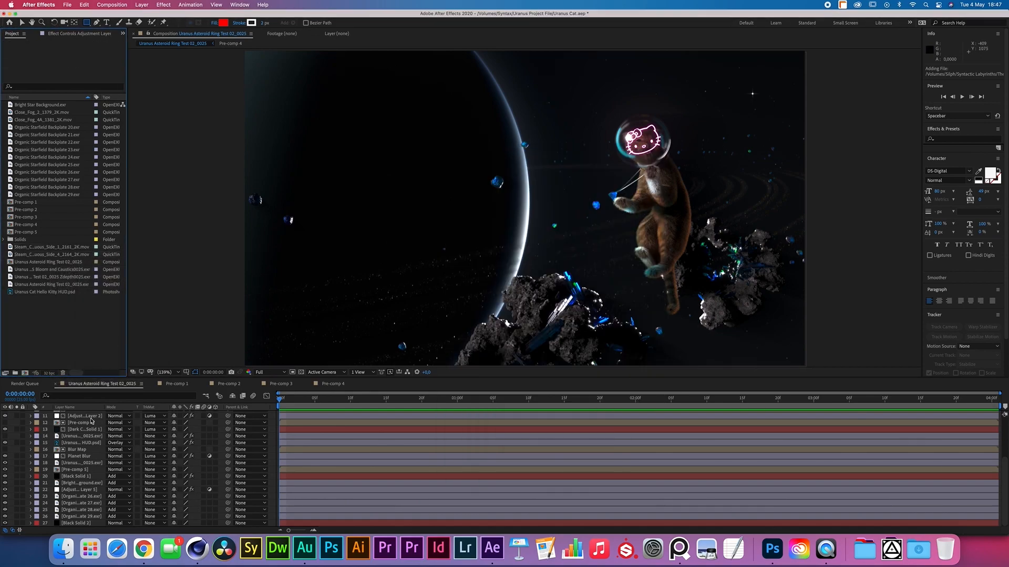
Step: Change the label colour of the Pre-comp 5 layer to Green
{"action": "left_click", "coordinate": [71, 471]}
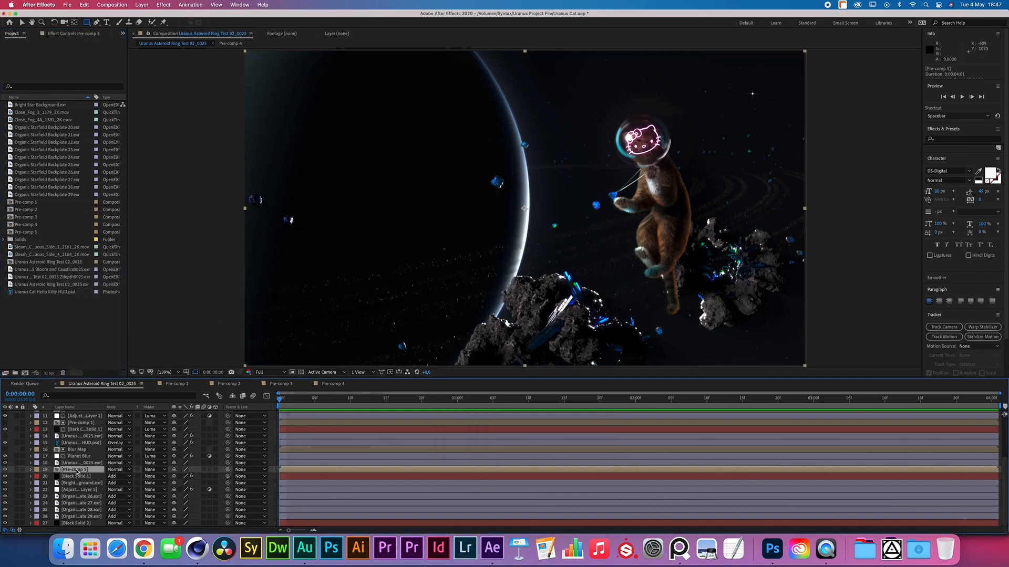
{"action": "right_click", "coordinate": [57, 465]}
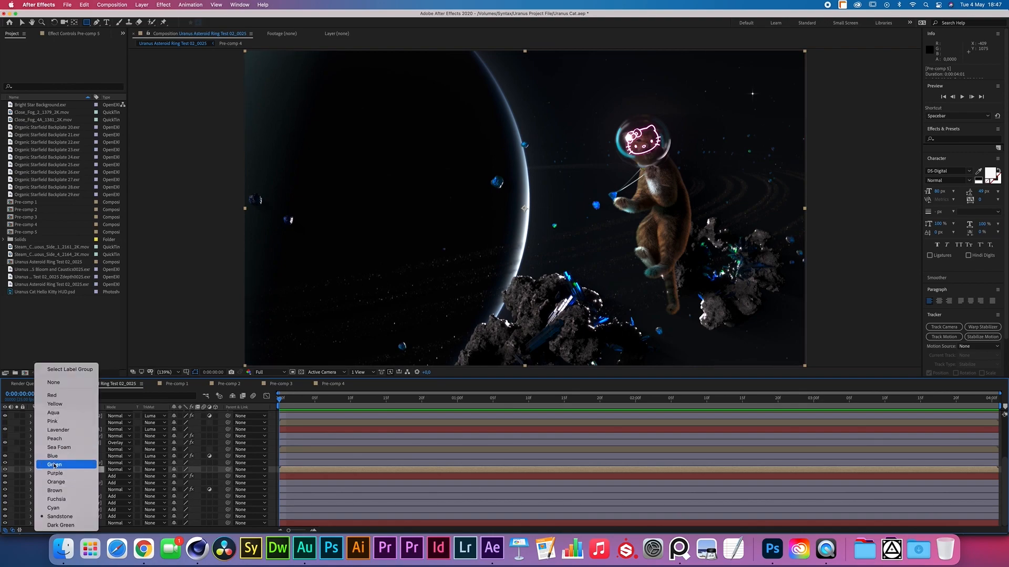
{"action": "left_click", "coordinate": [90, 466]}
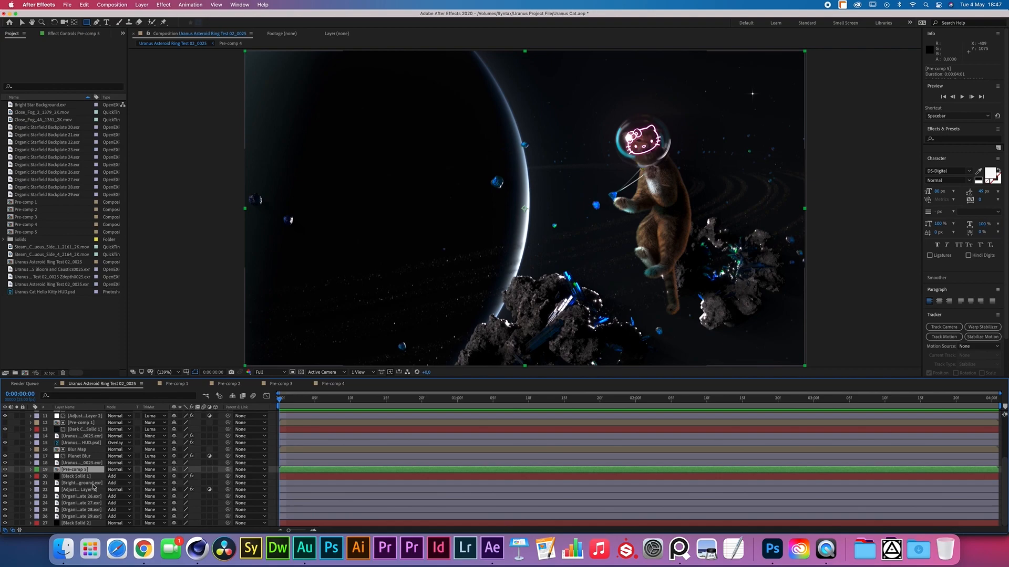
Step: Add the Steam_Continuous_Side_1 clip above Pre-comp 5 and scale it unevenly to 19% width and 0.5% height
{"action": "left_click_drag", "start_coordinate": [41, 247], "coordinate": [79, 467]}
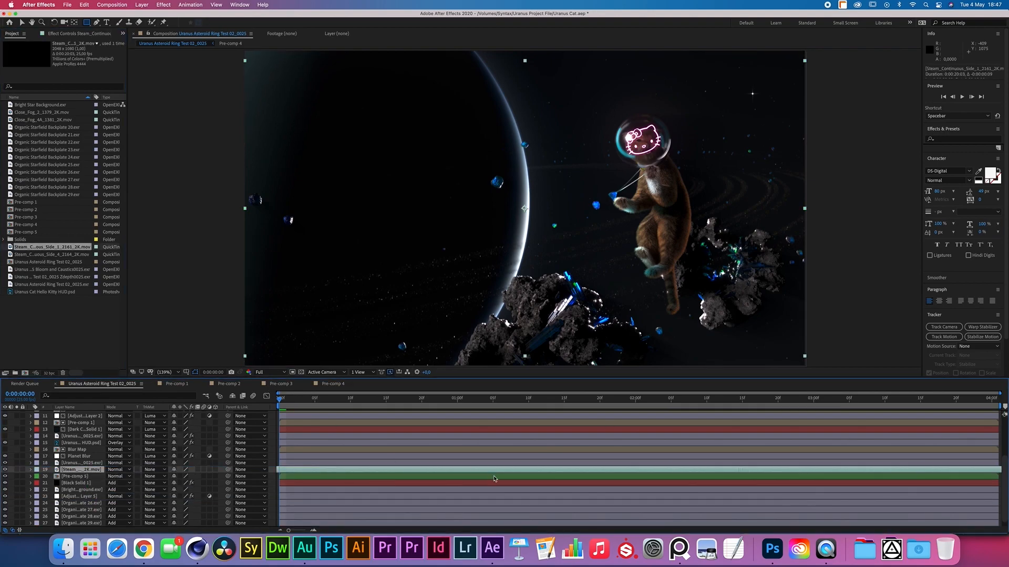
{"action": "key", "text": "s"}
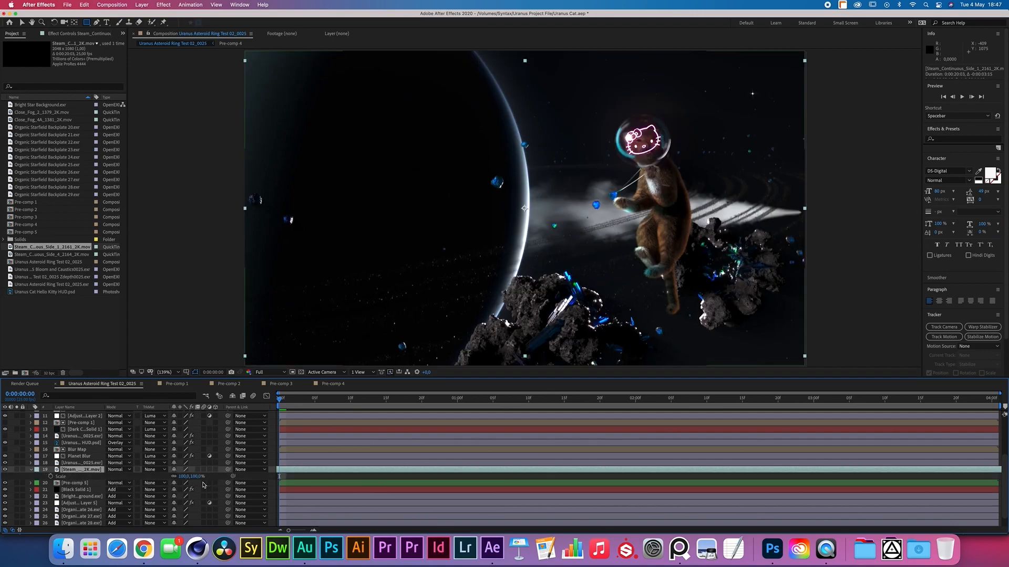
{"action": "left_click_drag", "start_coordinate": [190, 476], "coordinate": [154, 476]}
{"action": "left_click", "coordinate": [194, 478]}
{"action": "type", "text": "1"}
{"action": "left_click", "coordinate": [218, 478]}
{"action": "left_click", "coordinate": [190, 477]}
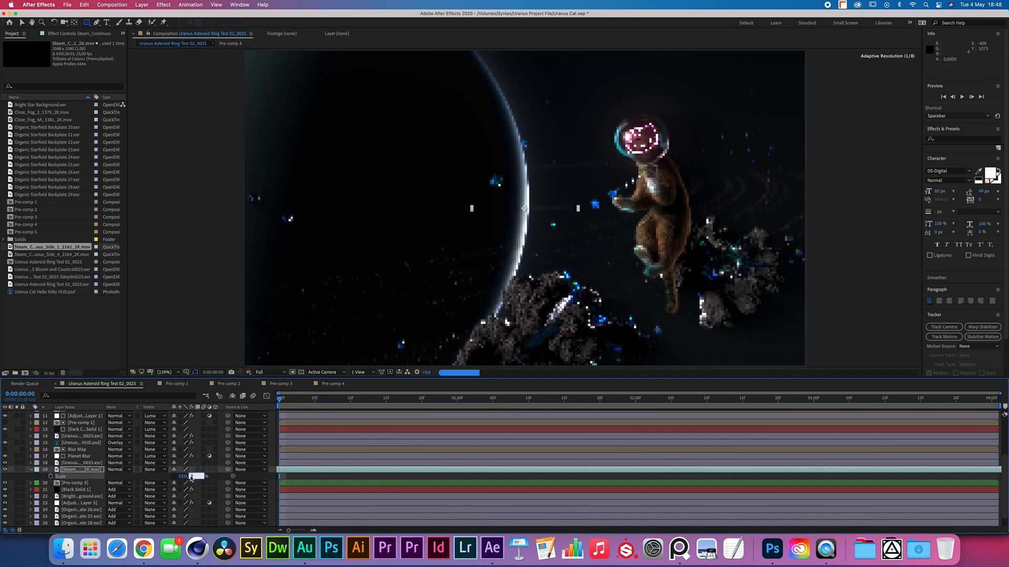
{"action": "type", "text": "0,5"}
{"action": "left_click", "coordinate": [224, 478]}
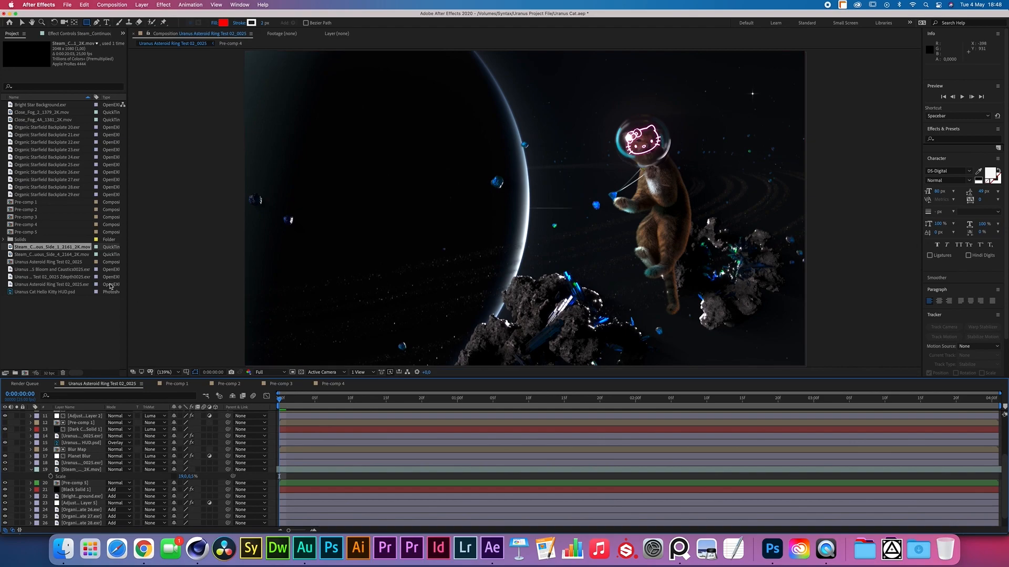
Step: Flip the steam layer horizontally by setting its width scale to -19%
{"action": "left_click", "coordinate": [62, 468]}
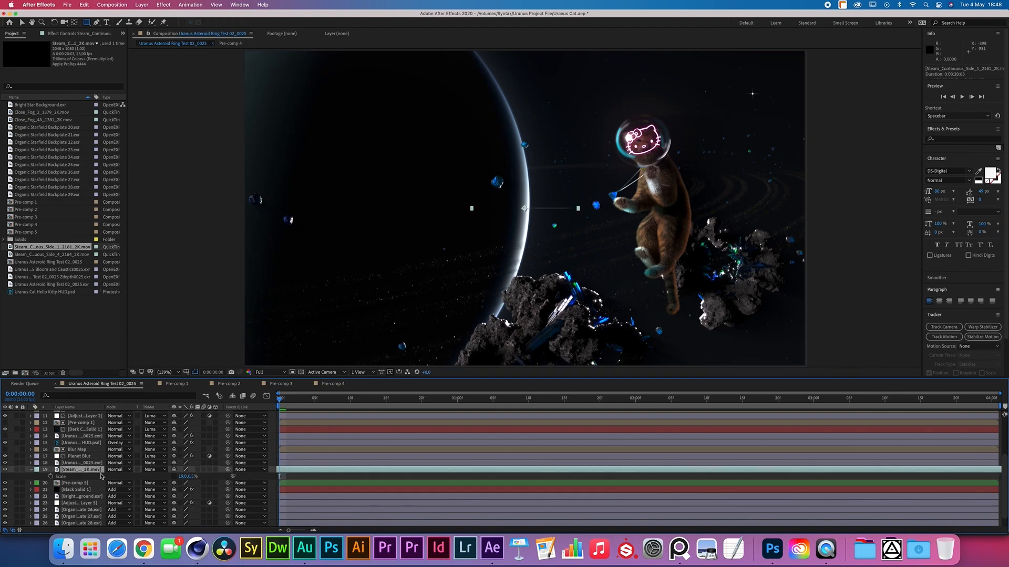
{"action": "key", "text": "r"}
{"action": "key", "text": "s"}
{"action": "left_click", "coordinate": [182, 477]}
{"action": "type", "text": "-19"}
{"action": "key", "text": "Return"}
Step: Move the steam streak up beside the cat's helmet, tilt it slightly, and make the layer 3D
{"action": "key", "text": "v"}
{"action": "left_click_drag", "start_coordinate": [546, 209], "coordinate": [628, 130]}
{"action": "key", "text": "r"}
{"action": "mouse_move", "coordinate": [184, 477]}
{"action": "left_mouse_down"}
{"action": "mouse_move", "coordinate": [201, 477]}
{"action": "mouse_move", "coordinate": [190, 479]}
{"action": "left_mouse_up"}
{"action": "left_click", "coordinate": [204, 478]}
{"action": "left_click", "coordinate": [192, 470]}
{"action": "key", "text": "s"}
{"action": "left_click", "coordinate": [216, 470]}
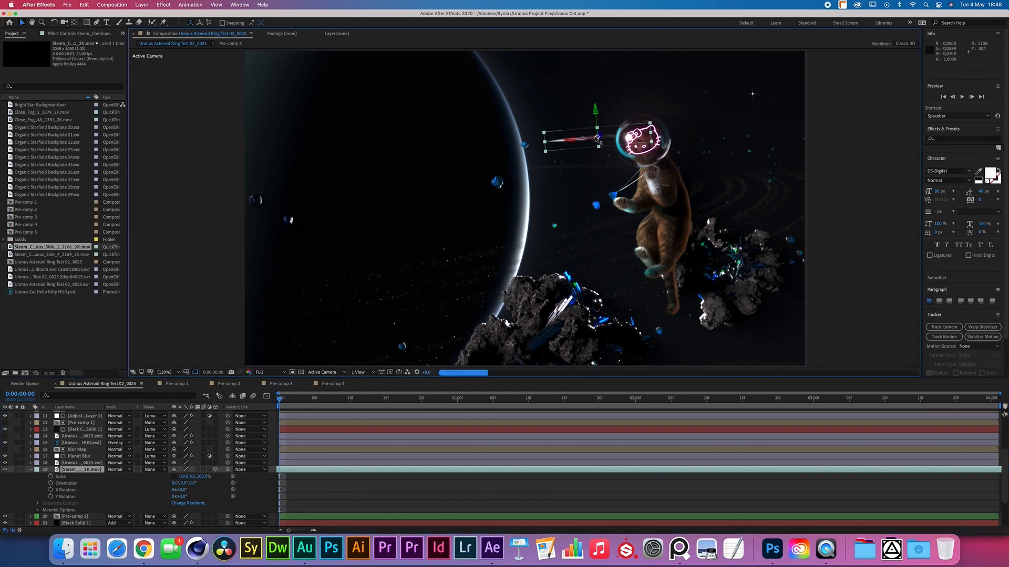
Step: Push the steam layer back to a depth of about 14671, place it between planet and helmet, and set its opacity to 52%
{"action": "mouse_move", "coordinate": [604, 138]}
{"action": "left_mouse_down"}
{"action": "mouse_move", "coordinate": [556, 181]}
{"action": "mouse_move", "coordinate": [210, 252]}
{"action": "mouse_move", "coordinate": [21, 310]}
{"action": "mouse_move", "coordinate": [41, 320]}
{"action": "mouse_move", "coordinate": [2, 291]}
{"action": "left_mouse_up"}
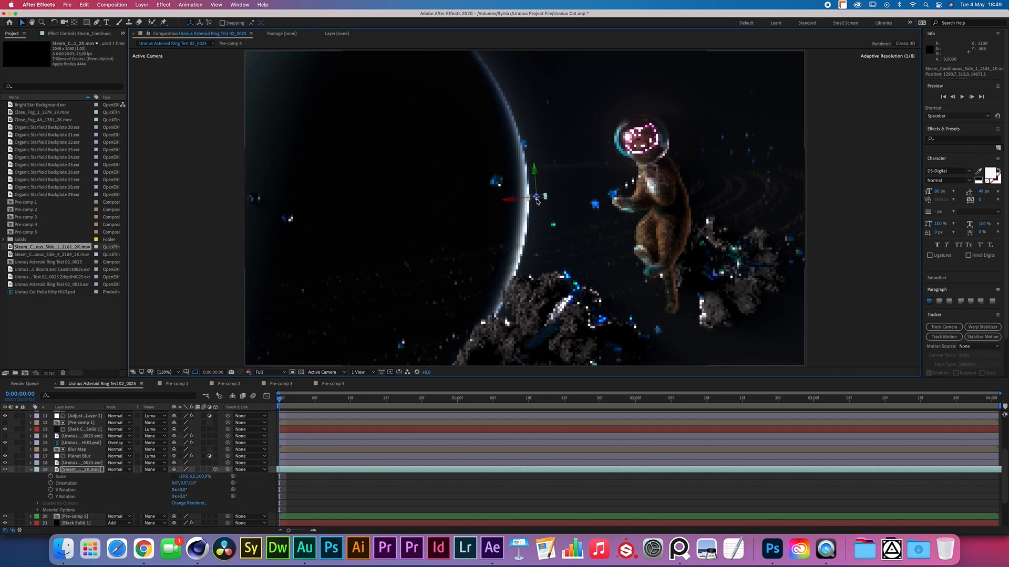
{"action": "left_click_drag", "start_coordinate": [543, 196], "coordinate": [567, 136]}
{"action": "key", "text": "slash"}
{"action": "key", "text": "t"}
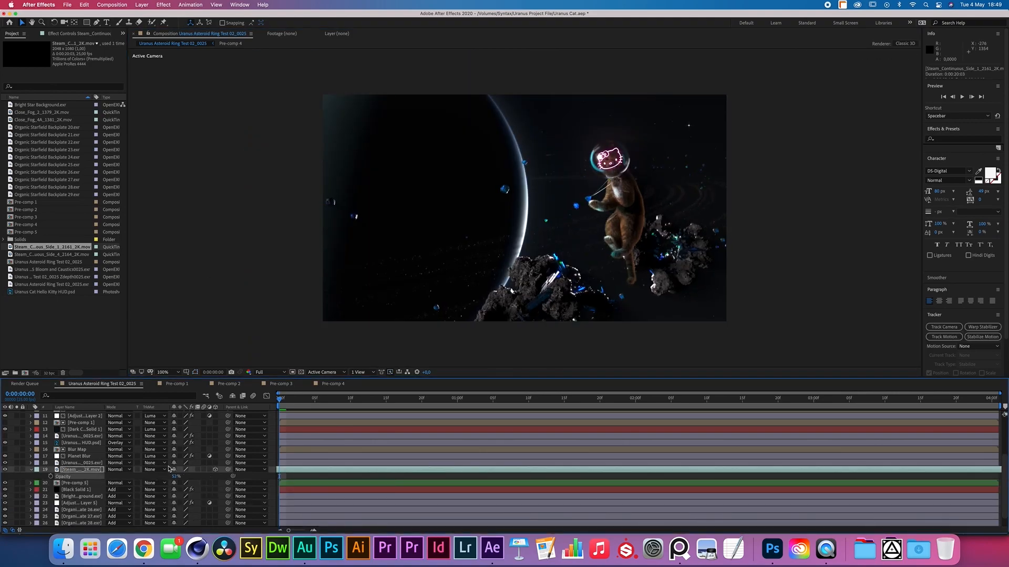
{"action": "left_click", "coordinate": [96, 472]}
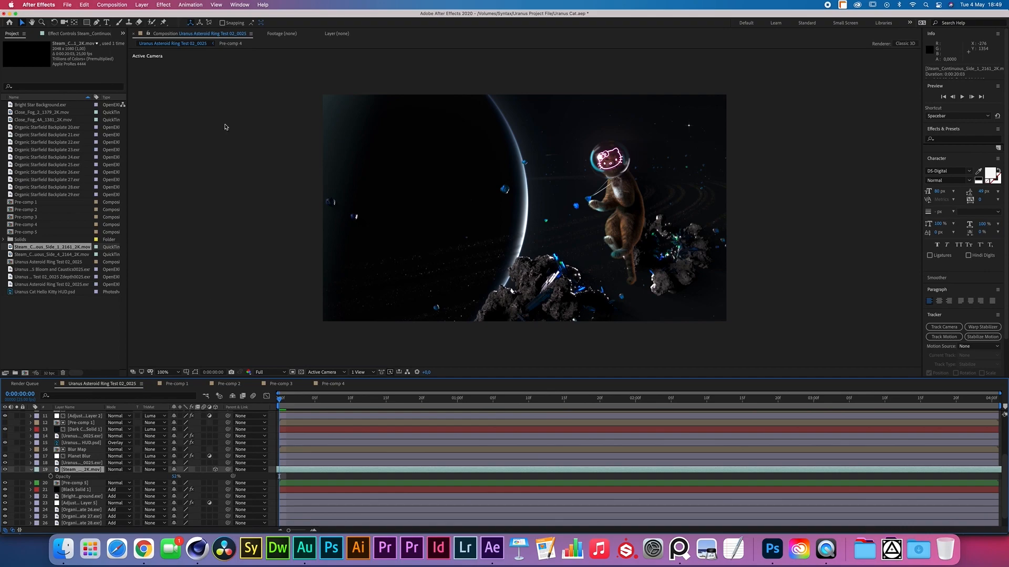
Step: Duplicate the steam layer, offset the copy from the original, adjust its scale, and lower its opacity to about 40%
{"action": "key", "text": "period"}
{"action": "key", "text": "comma"}
{"action": "key", "text": "super+d"}
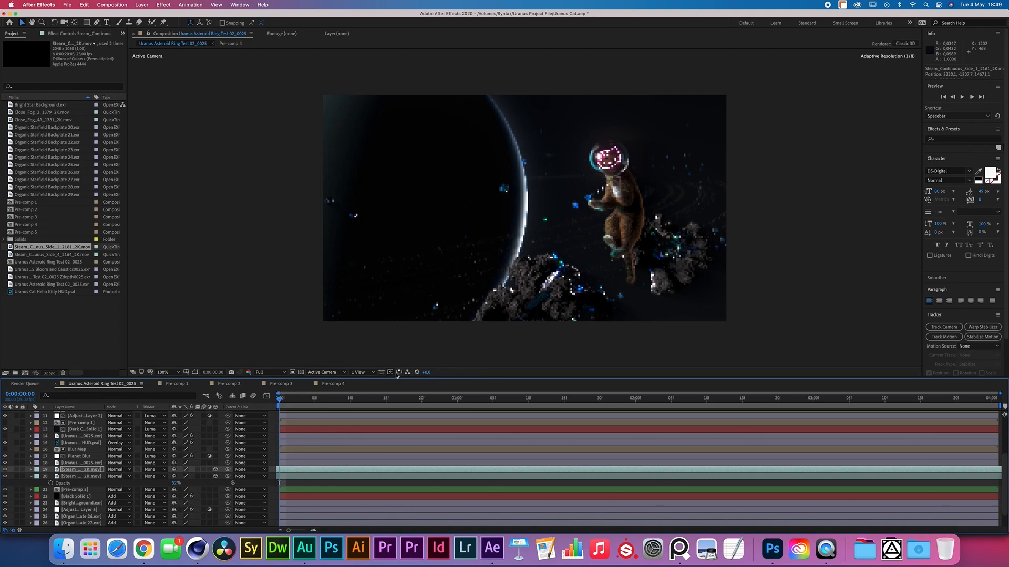
{"action": "key", "text": "s"}
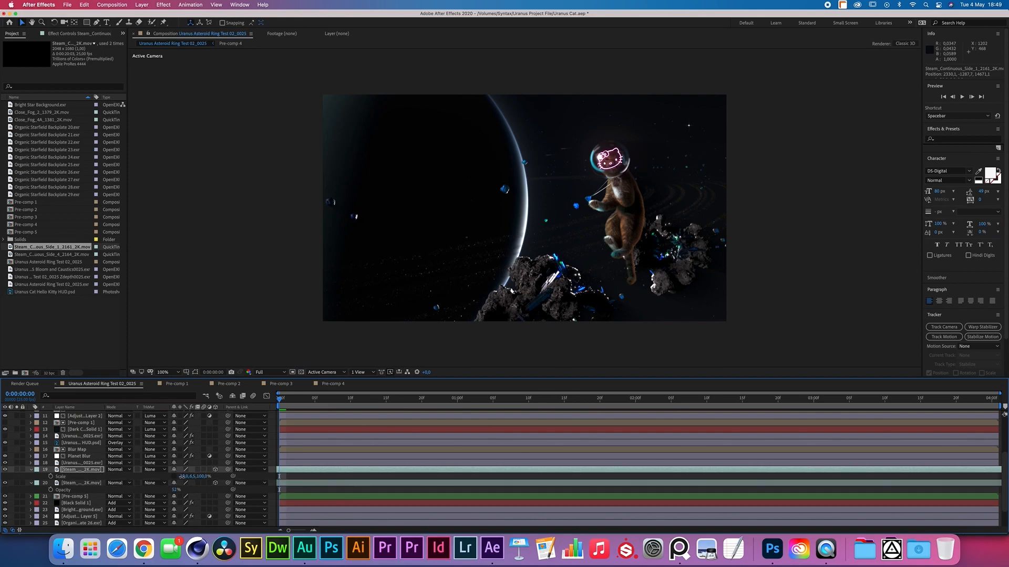
{"action": "left_click_drag", "start_coordinate": [180, 476], "coordinate": [167, 484]}
{"action": "key", "text": "t"}
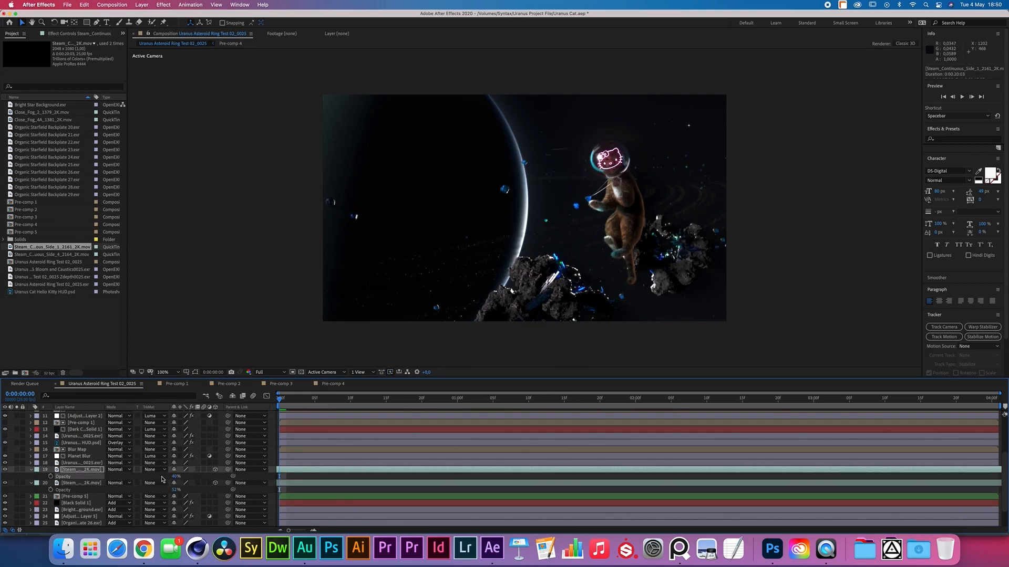
Step: Duplicate the fainter steam layer and position the copy to the right of the cat's upper body
{"action": "left_click", "coordinate": [78, 471]}
{"action": "key", "text": "super+d"}
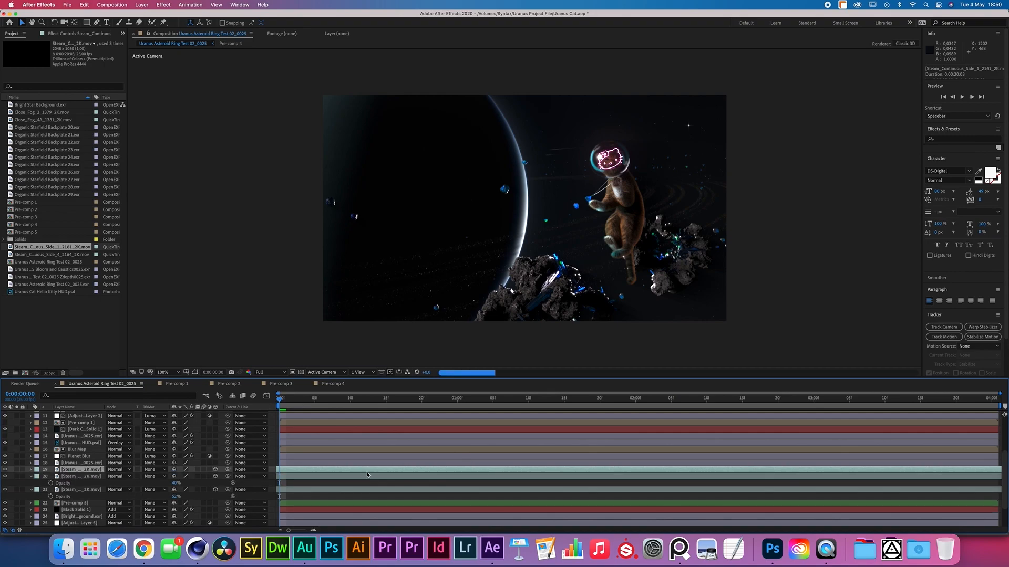
{"action": "left_click_drag", "start_coordinate": [579, 151], "coordinate": [641, 118]}
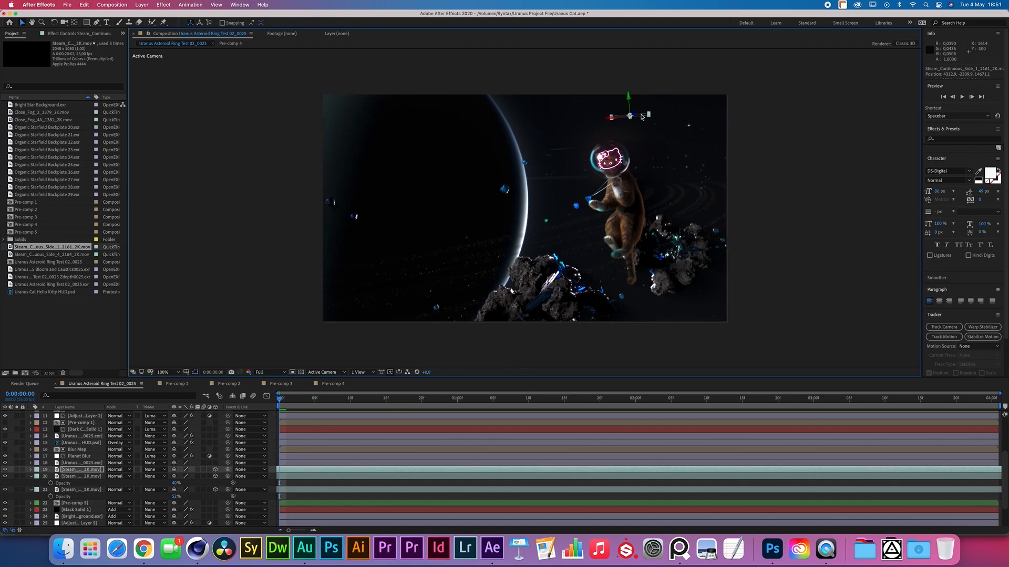
{"action": "left_click_drag", "start_coordinate": [589, 281], "coordinate": [619, 255]}
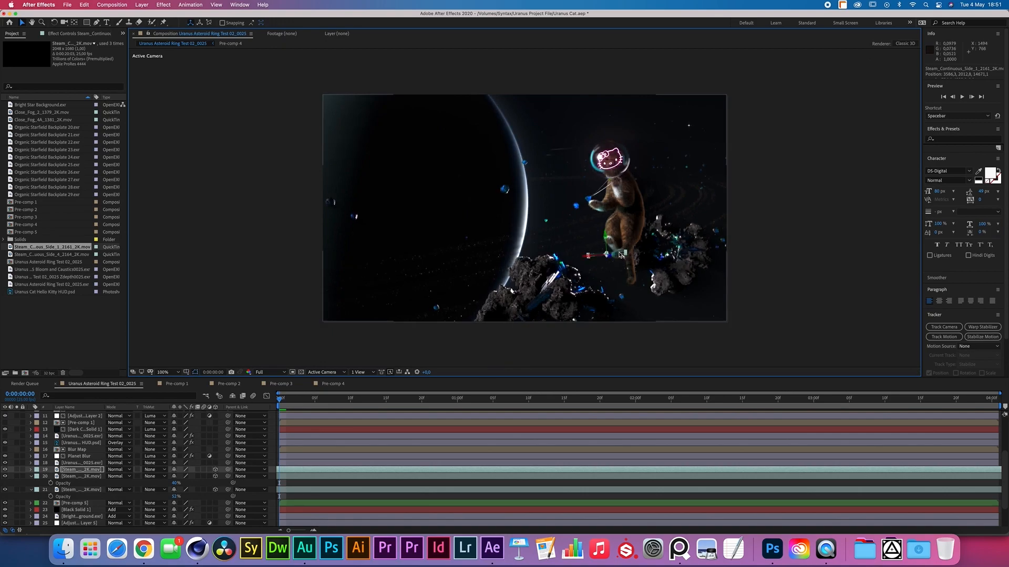
{"action": "left_click_drag", "start_coordinate": [620, 255], "coordinate": [690, 174]}
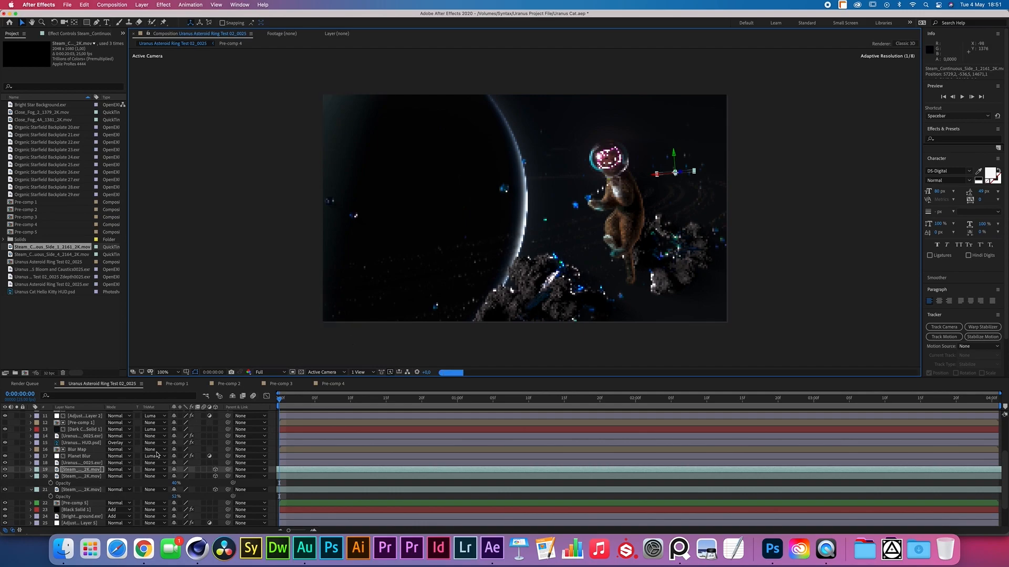
Step: Set the width scale of the steam copy beside the cat to -33% and deselect it to check the composite
{"action": "key", "text": "s"}
{"action": "left_click_drag", "start_coordinate": [187, 478], "coordinate": [198, 478]}
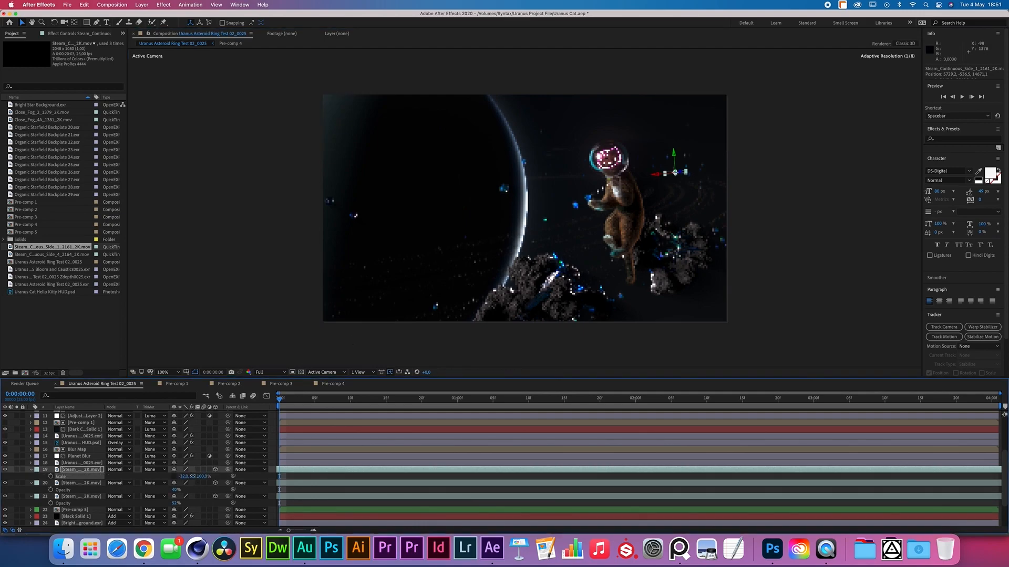
{"action": "left_click", "coordinate": [221, 334]}
{"action": "left_click", "coordinate": [87, 472]}
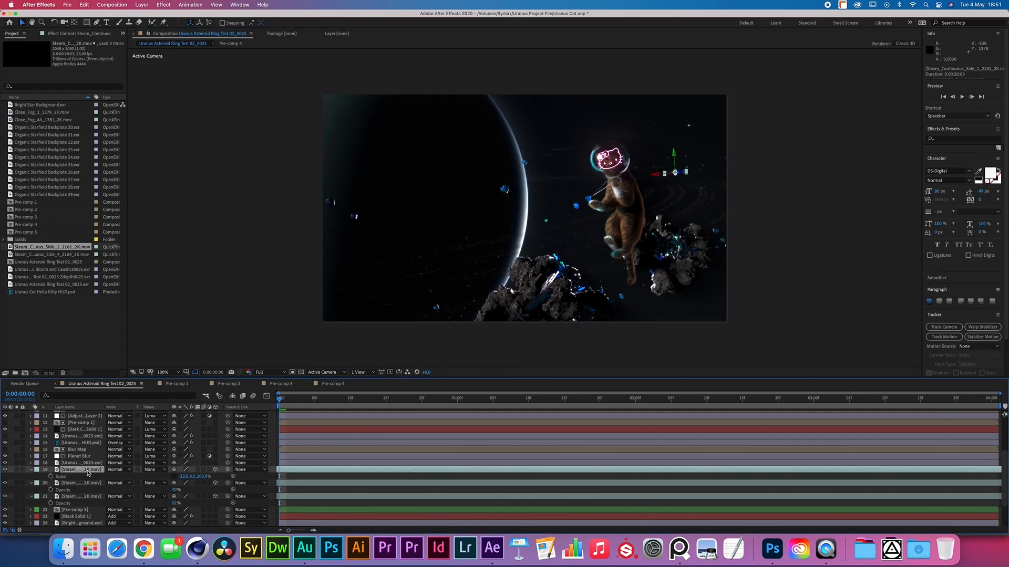
{"action": "left_click", "coordinate": [192, 343]}
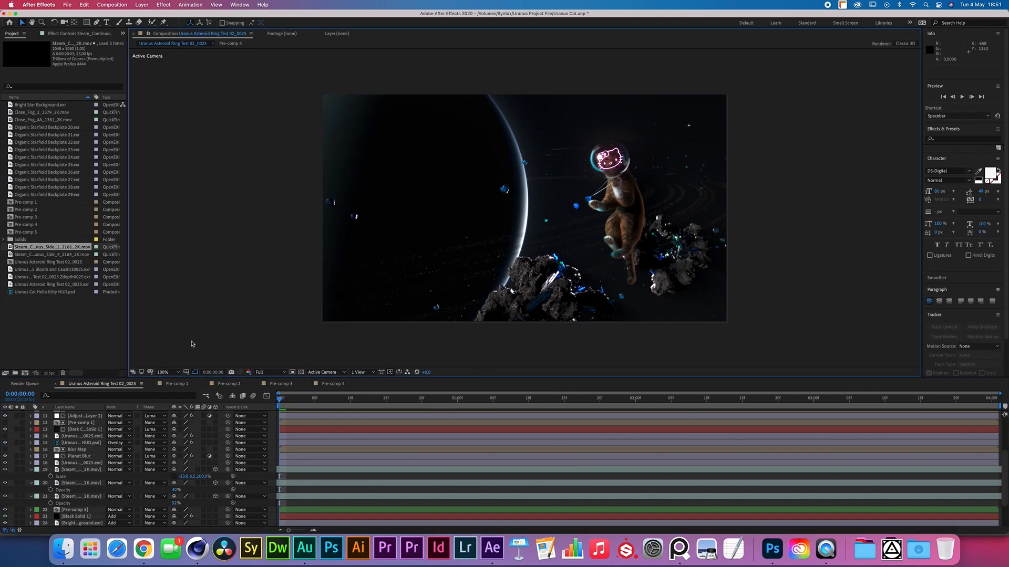
Step: Set the opacity of the uppermost steam copy to 25% and collapse the properties of all three steam layers
{"action": "left_click", "coordinate": [88, 469]}
{"action": "key", "text": "t"}
{"action": "left_click", "coordinate": [174, 477]}
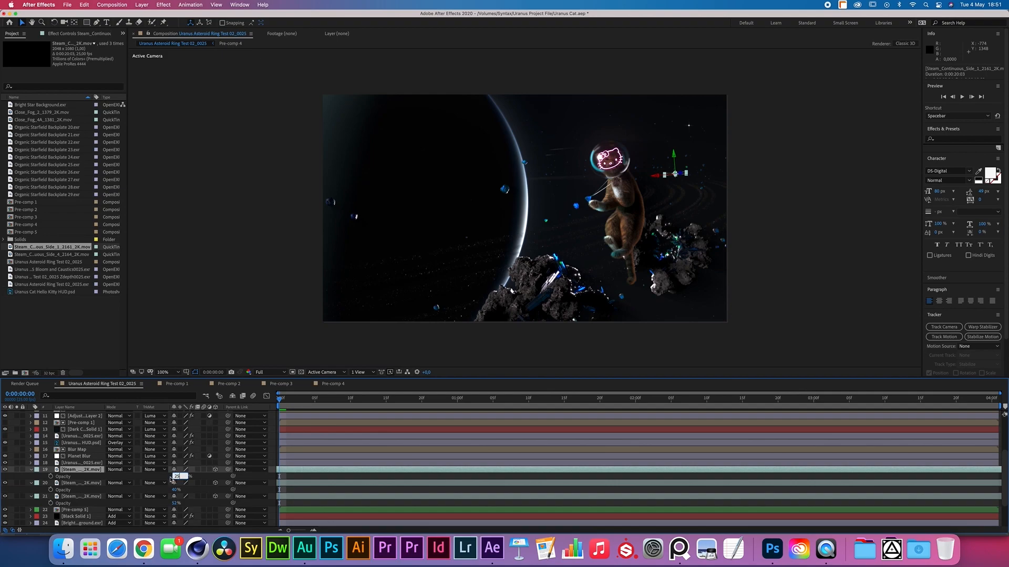
{"action": "left_click", "coordinate": [169, 479]}
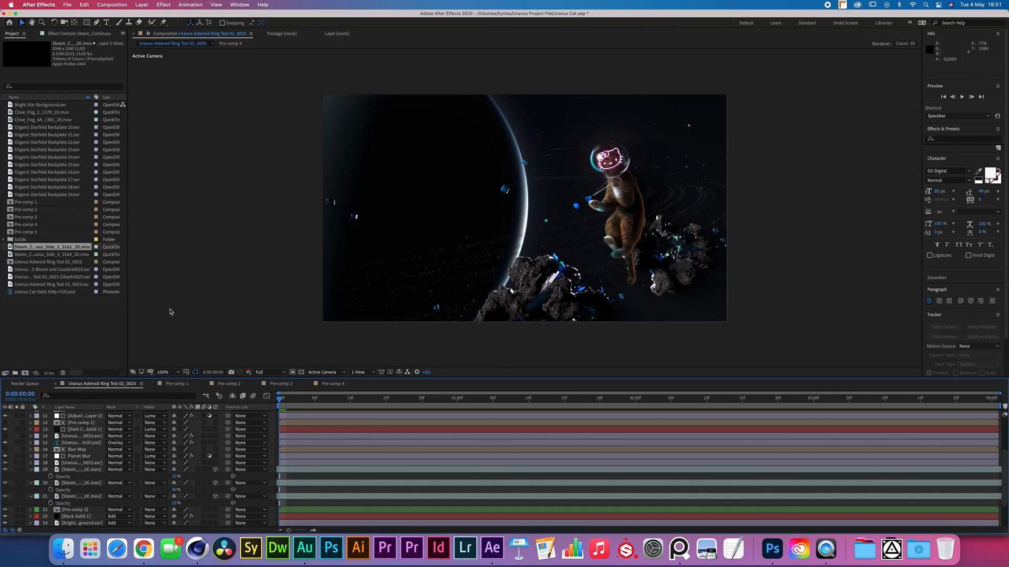
{"action": "left_click", "coordinate": [31, 469]}
{"action": "left_click", "coordinate": [31, 476]}
{"action": "left_click", "coordinate": [31, 483]}
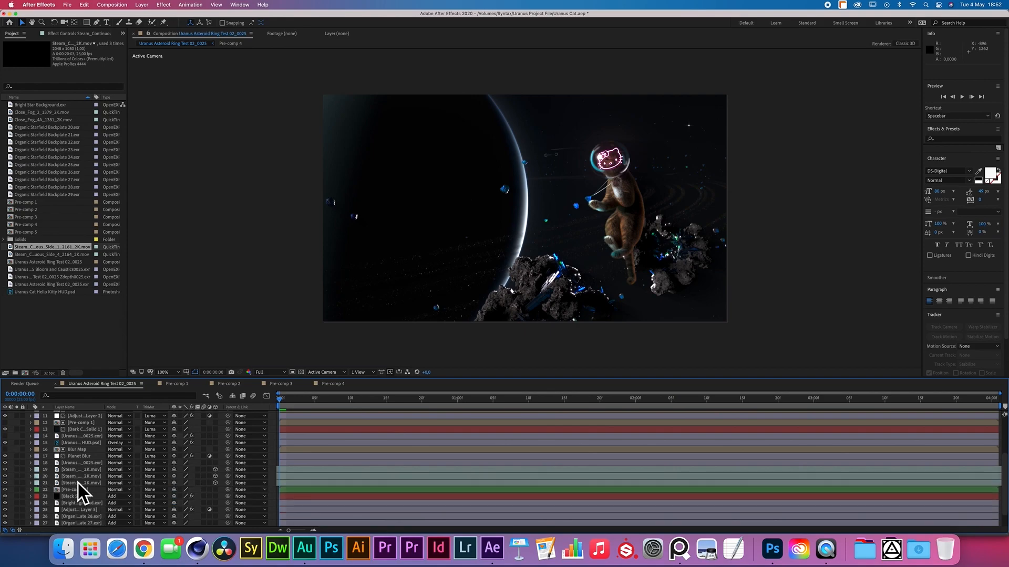
Step: Duplicate the Organic Starfield Backplate 26 layer, place the copy directly above the steam layers, and solo it
{"action": "scroll", "coordinate": [78, 502], "scroll_direction": "down", "scroll_amount": 3}
{"action": "left_click", "coordinate": [79, 498]}
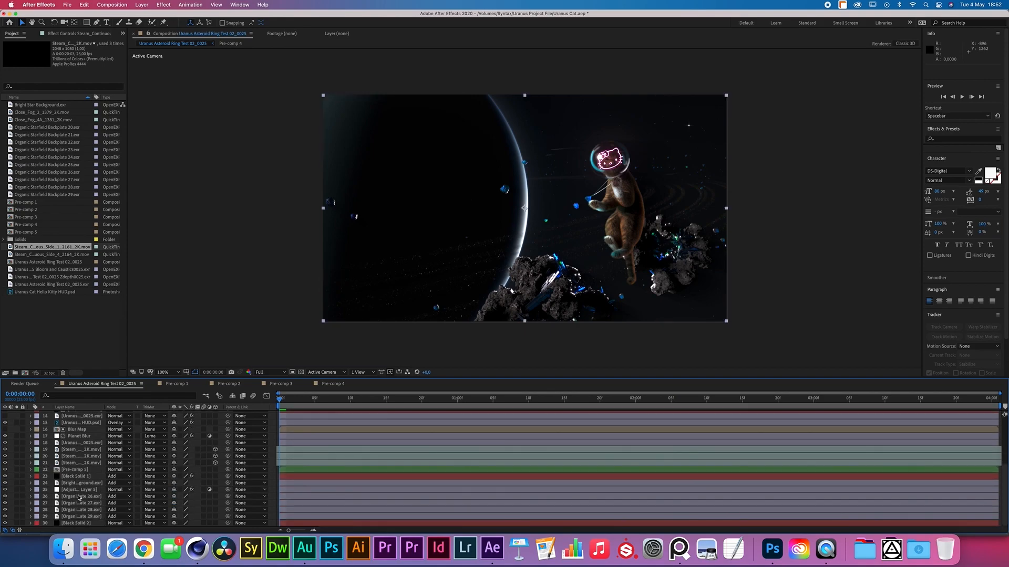
{"action": "key", "text": "super+d"}
{"action": "left_click_drag", "start_coordinate": [81, 441], "coordinate": [83, 451]}
{"action": "left_click", "coordinate": [17, 450]}
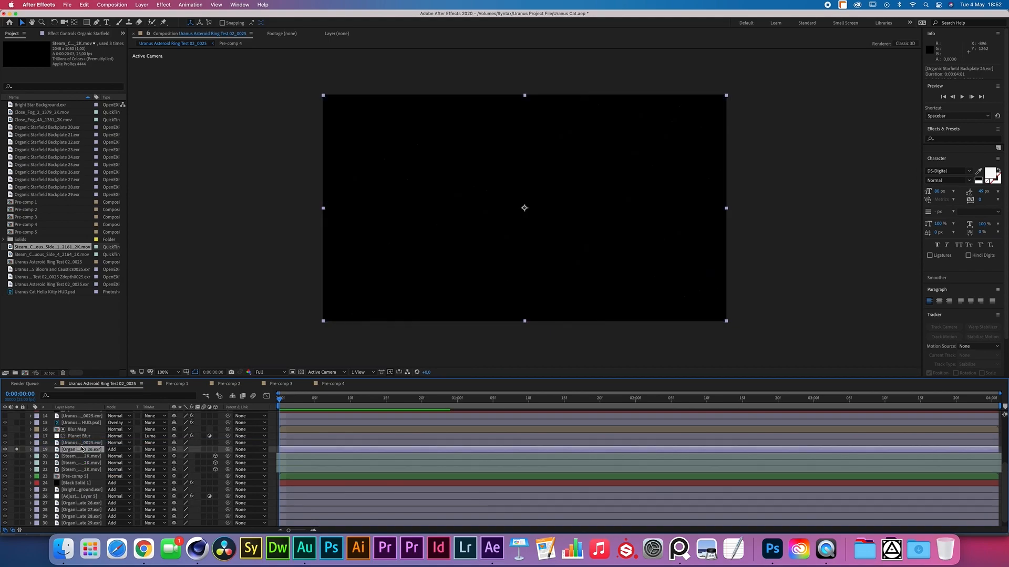
Step: Draw a small Pen tool mask around a single bright star on the starfield copy and turn off solo
{"action": "key", "text": "period"}
{"action": "key", "text": "period"}
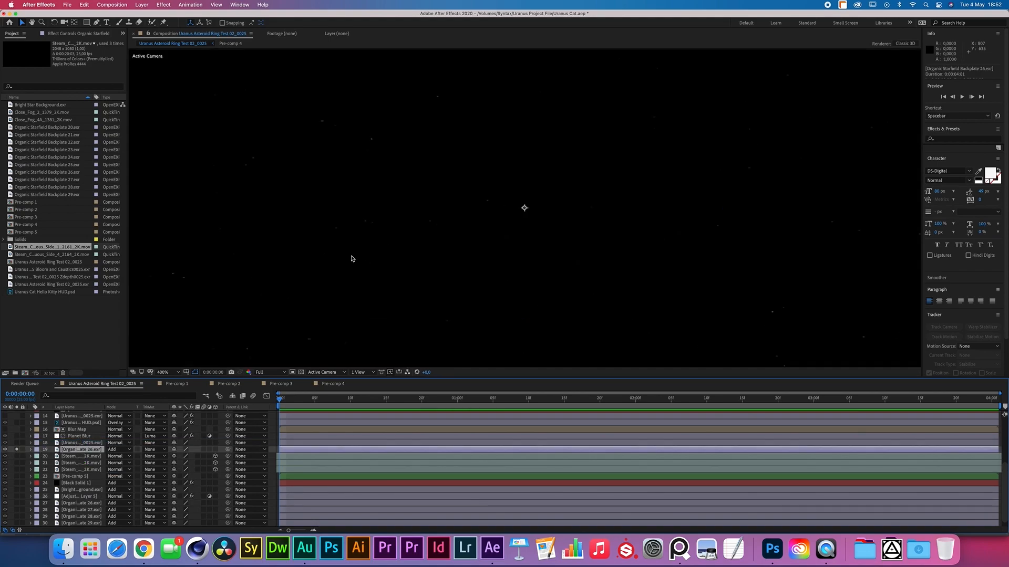
{"action": "left_click", "coordinate": [95, 23]}
{"action": "left_click", "coordinate": [320, 120]}
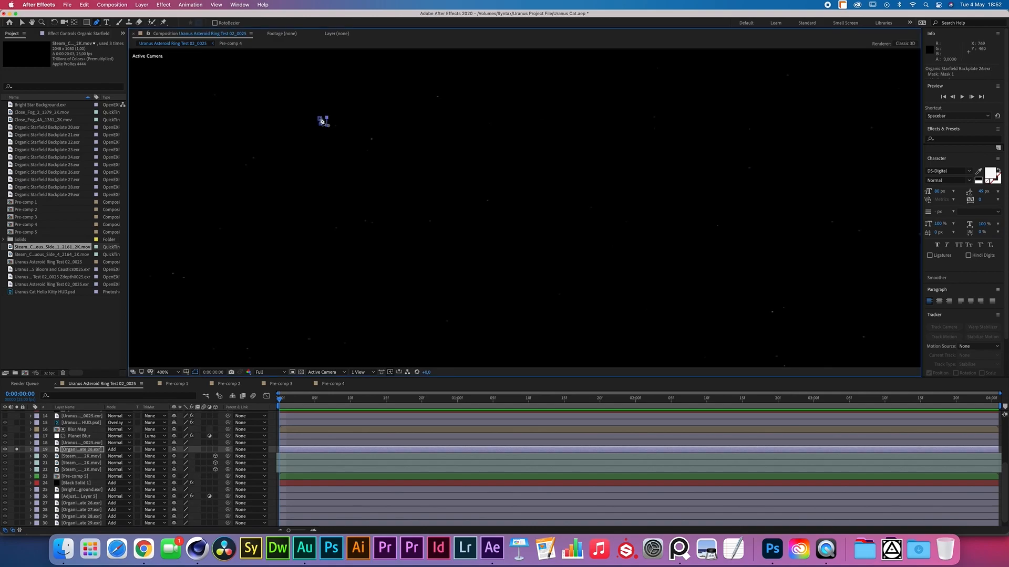
{"action": "left_click", "coordinate": [17, 449]}
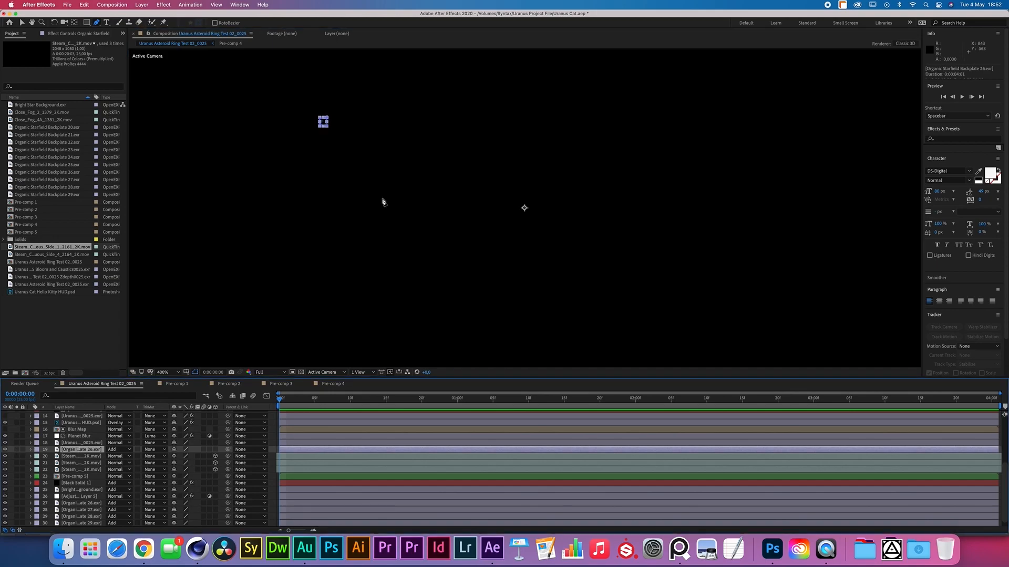
Step: Move the masked star into the dark space between the planet's rim and the cat's helmet
{"action": "key", "text": "comma"}
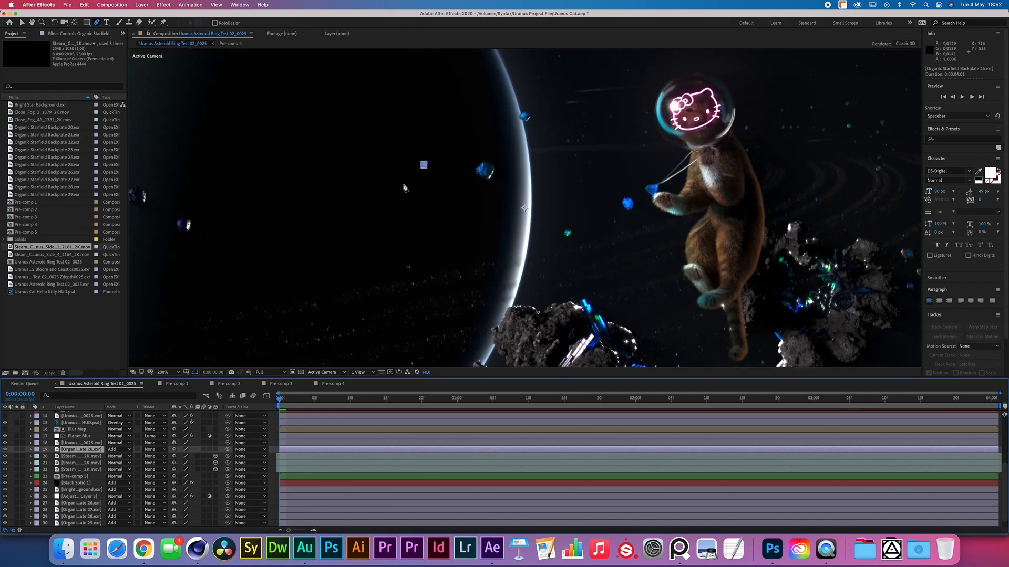
{"action": "key", "text": "v"}
{"action": "key", "text": "Right"}
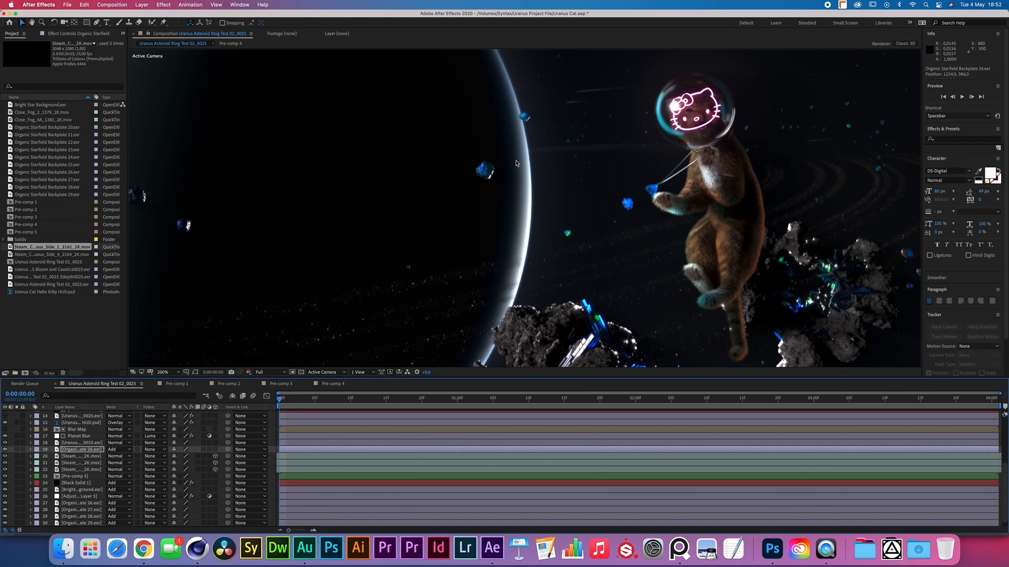
{"action": "left_click_drag", "start_coordinate": [602, 130], "coordinate": [665, 143]}
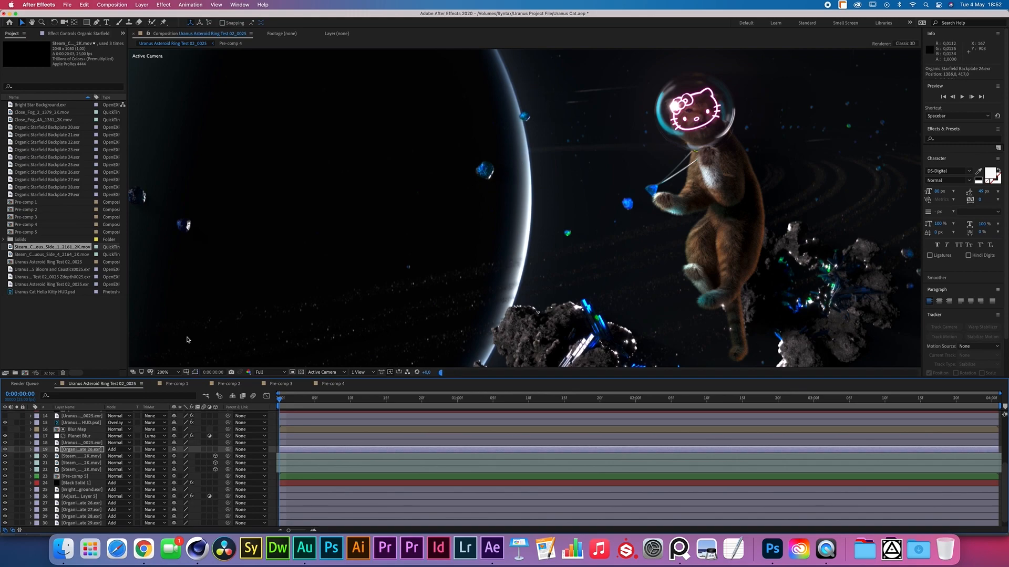
{"action": "key", "text": "Down"}
{"action": "key", "text": "Down"}
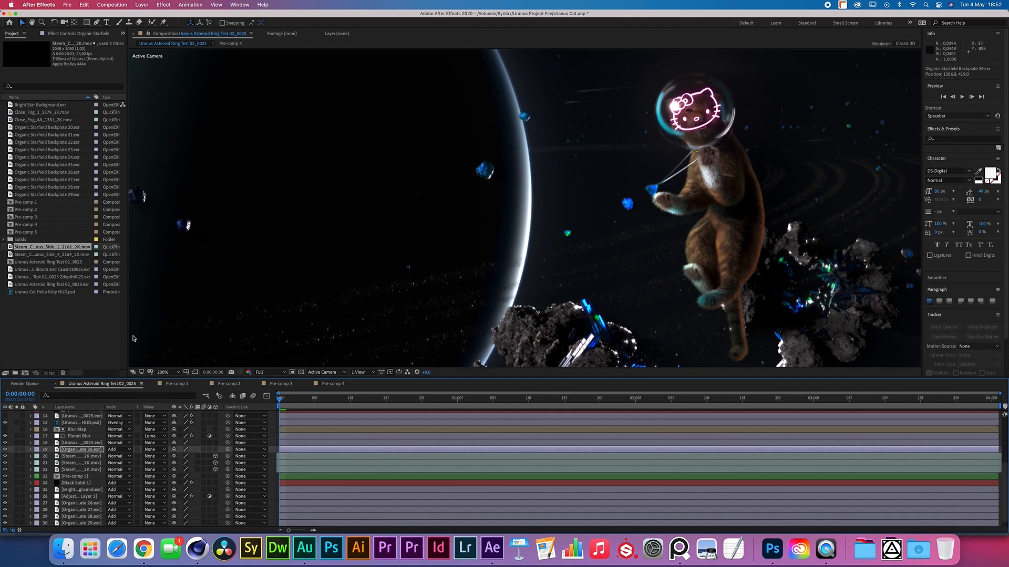
Step: Apply an Exposure effect to the masked star layer and set its exposure to 4.04
{"action": "left_click", "coordinate": [87, 33]}
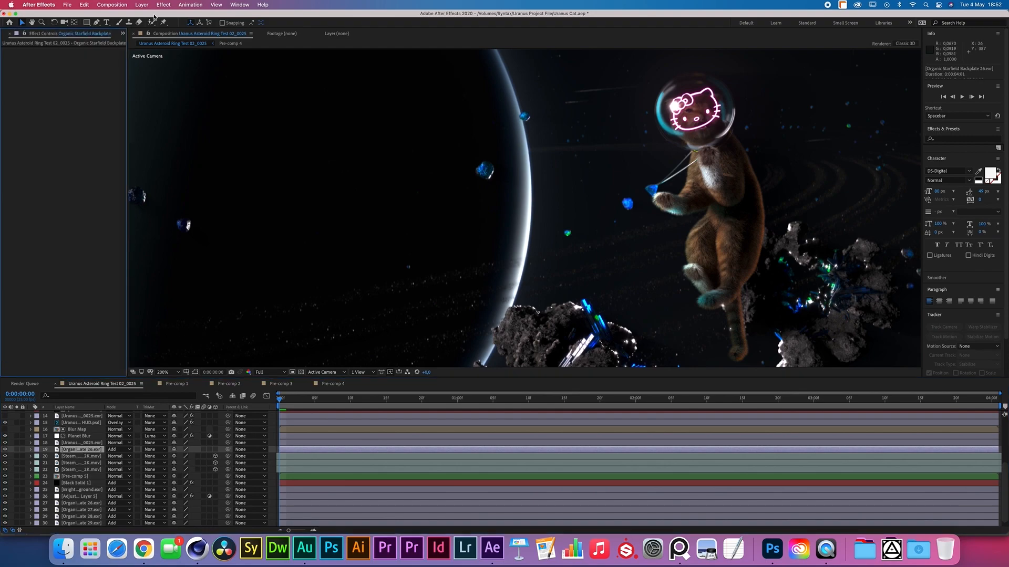
{"action": "left_click", "coordinate": [163, 5]}
{"action": "left_click", "coordinate": [177, 26]}
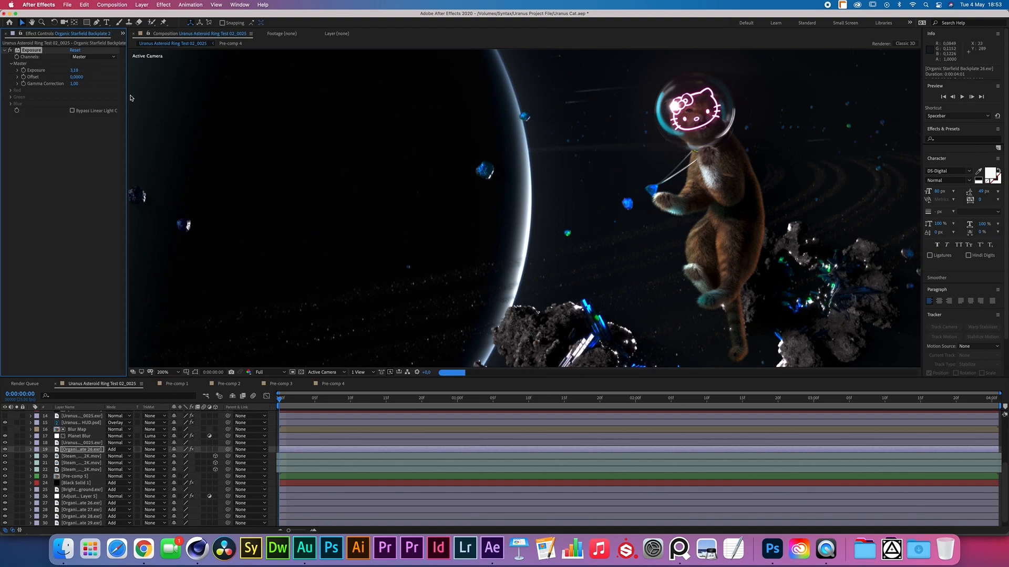
{"action": "key", "text": "comma"}
{"action": "mouse_move", "coordinate": [75, 71]}
{"action": "left_mouse_down"}
{"action": "mouse_move", "coordinate": [119, 74]}
{"action": "mouse_move", "coordinate": [71, 73]}
{"action": "mouse_move", "coordinate": [83, 75]}
{"action": "left_mouse_up"}
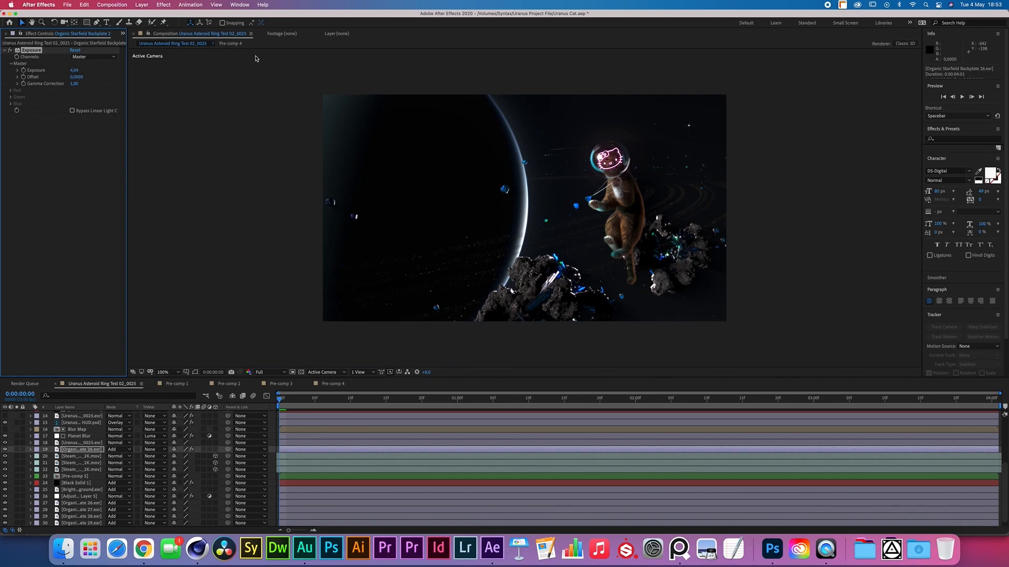
Step: Duplicate the brightened star layer and apply a Directional Blur with a blur length of 10 to the copy
{"action": "key", "text": "period"}
{"action": "key", "text": "super+d"}
{"action": "left_click", "coordinate": [164, 5]}
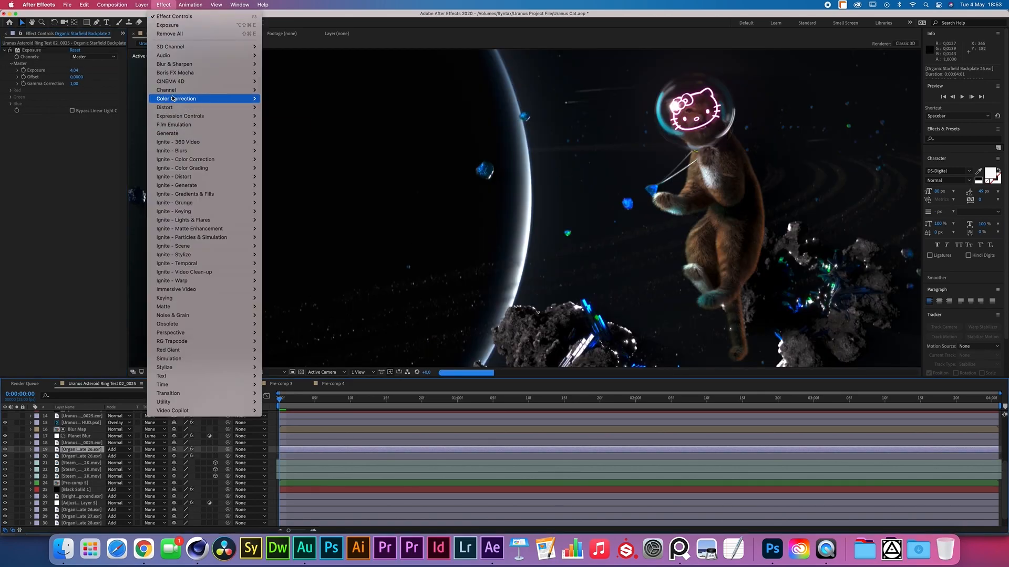
{"action": "mouse_move", "coordinate": [172, 98]}
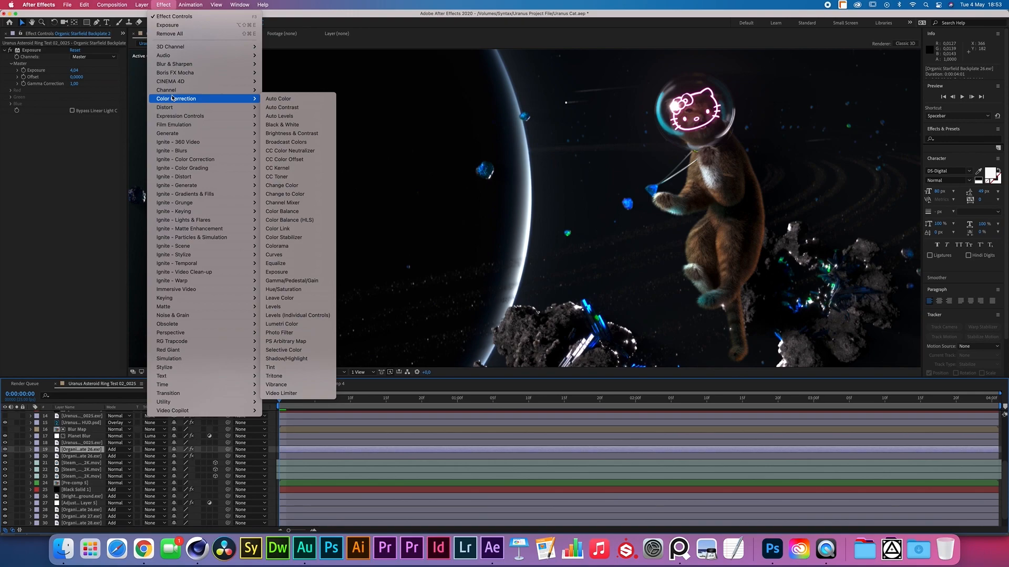
{"action": "mouse_move", "coordinate": [176, 63]}
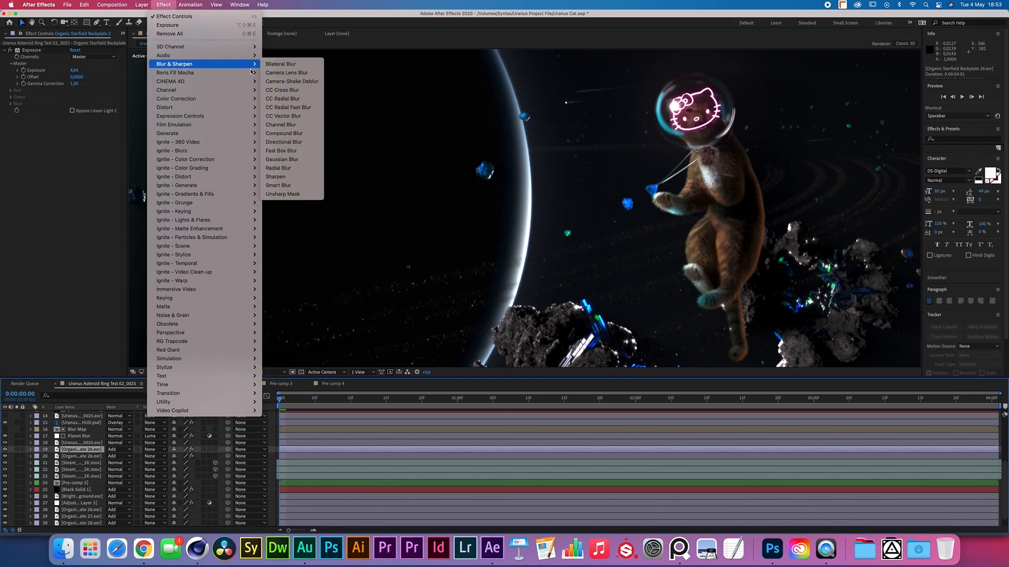
{"action": "left_click", "coordinate": [285, 145]}
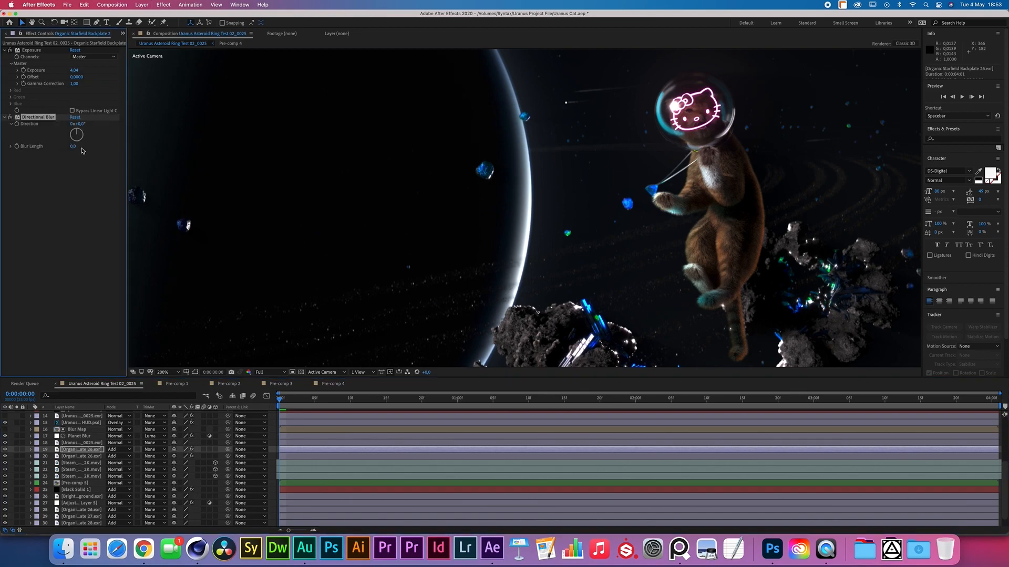
{"action": "left_click", "coordinate": [76, 147]}
{"action": "type", "text": "10"}
{"action": "key", "text": "Return"}
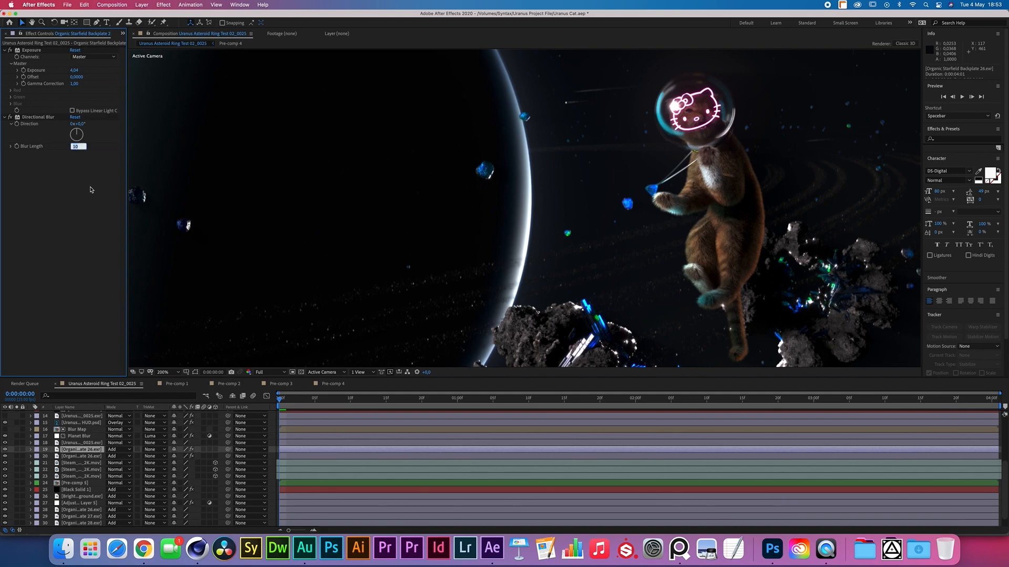
{"action": "key", "text": "Return"}
Step: Raise the exposure of the blurred star copy to 8.45 and check it in the full composite
{"action": "left_click_drag", "start_coordinate": [147, 66], "coordinate": [147, 67]}
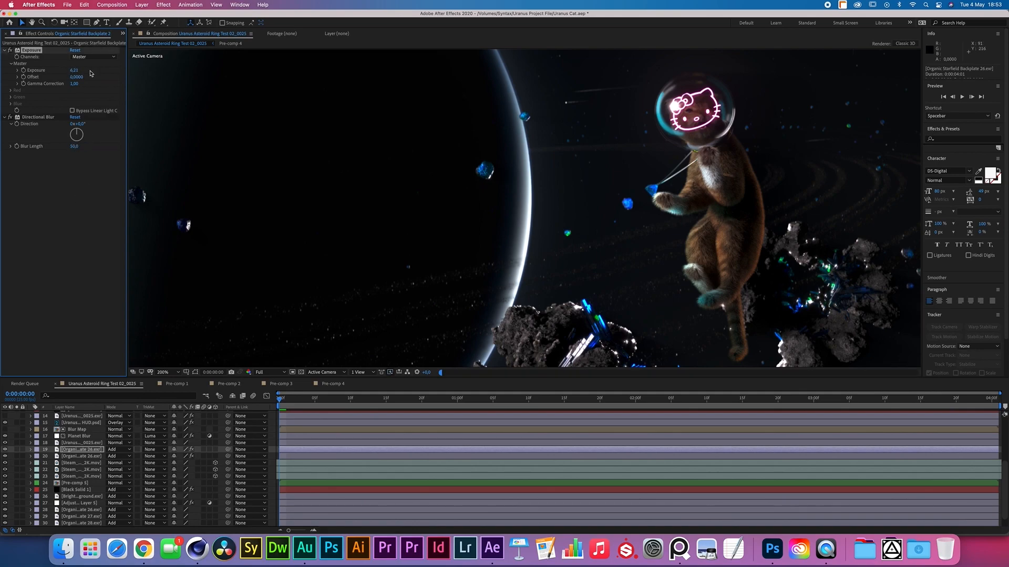
{"action": "left_click_drag", "start_coordinate": [76, 71], "coordinate": [155, 72]}
{"action": "key", "text": "comma"}
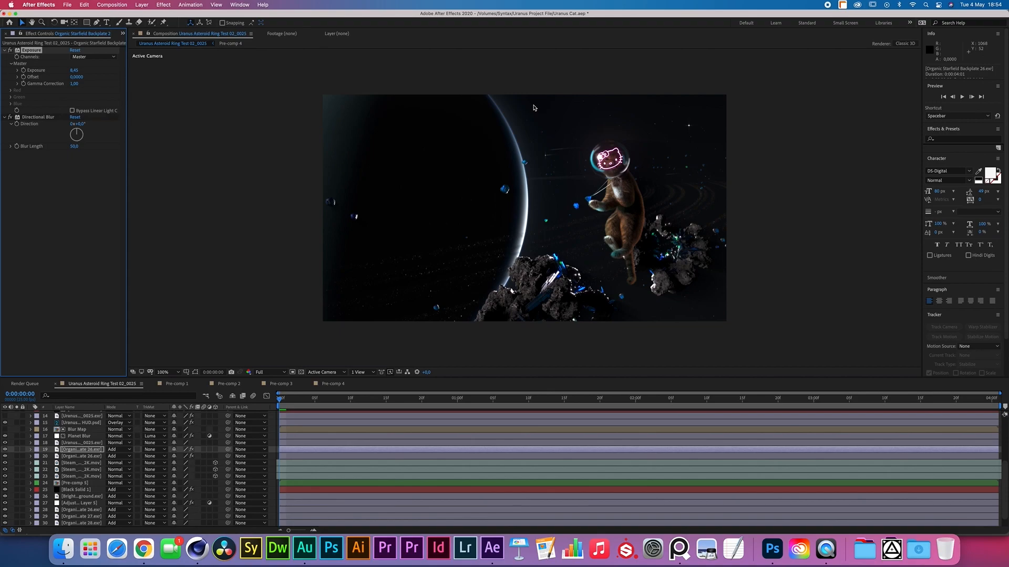
Step: Duplicate the blurred star layer and set the copy's Directional Blur direction to 90° for a horizontal streak
{"action": "key", "text": "period"}
{"action": "left_click", "coordinate": [79, 124]}
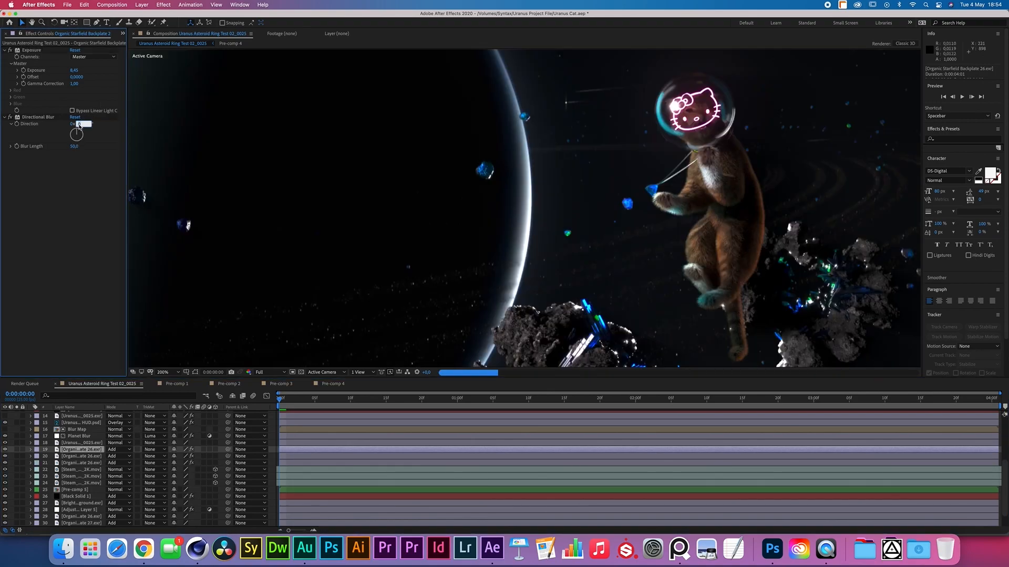
{"action": "type", "text": "90"}
{"action": "key", "text": "Return"}
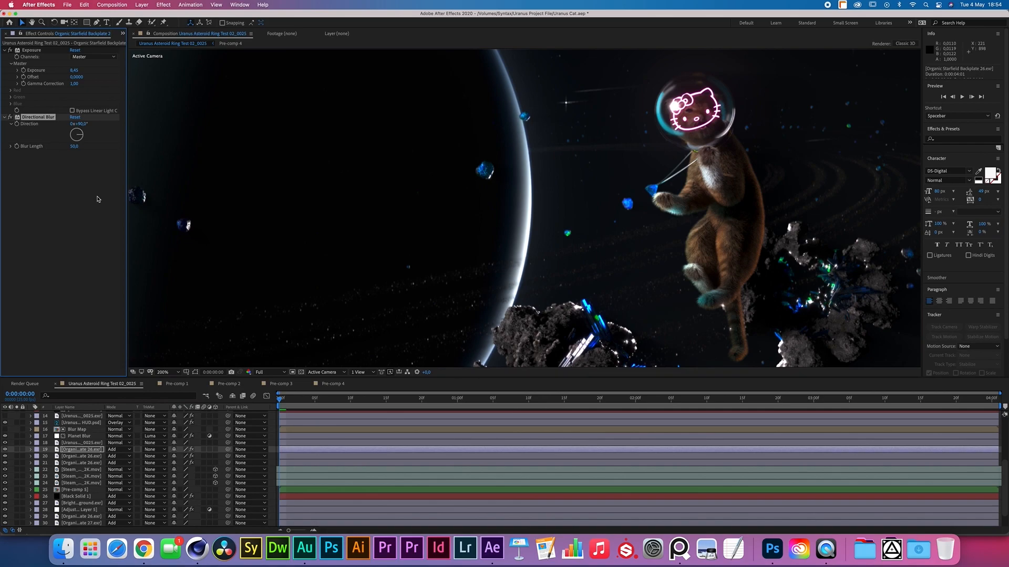
Step: Set the opacity of both blurred star streak layers to 50% and collapse their properties
{"action": "left_click", "coordinate": [85, 459], "text": "shift"}
{"action": "key", "text": "t"}
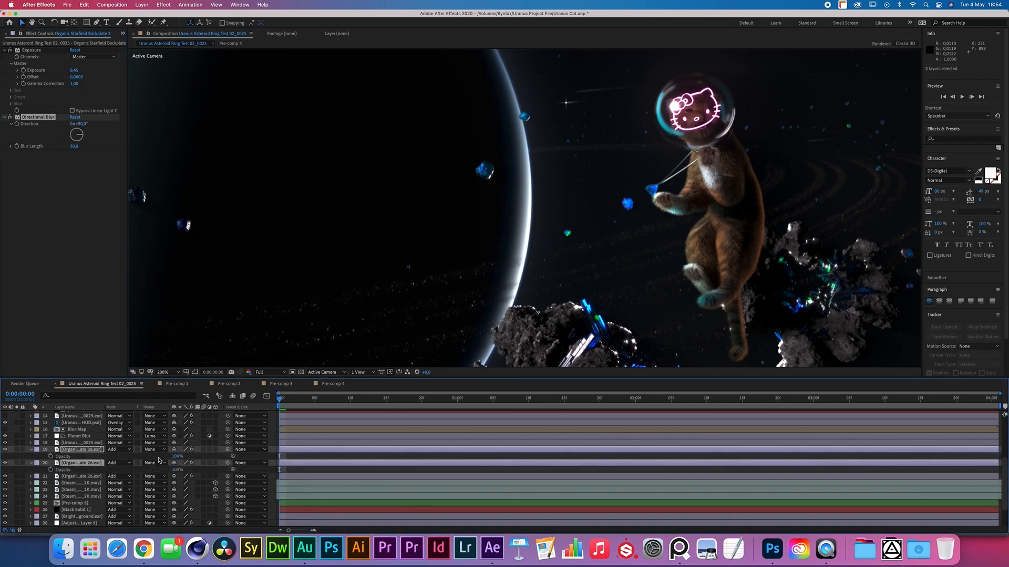
{"action": "left_click", "coordinate": [178, 456]}
{"action": "key", "text": "Return"}
{"action": "key", "text": "comma"}
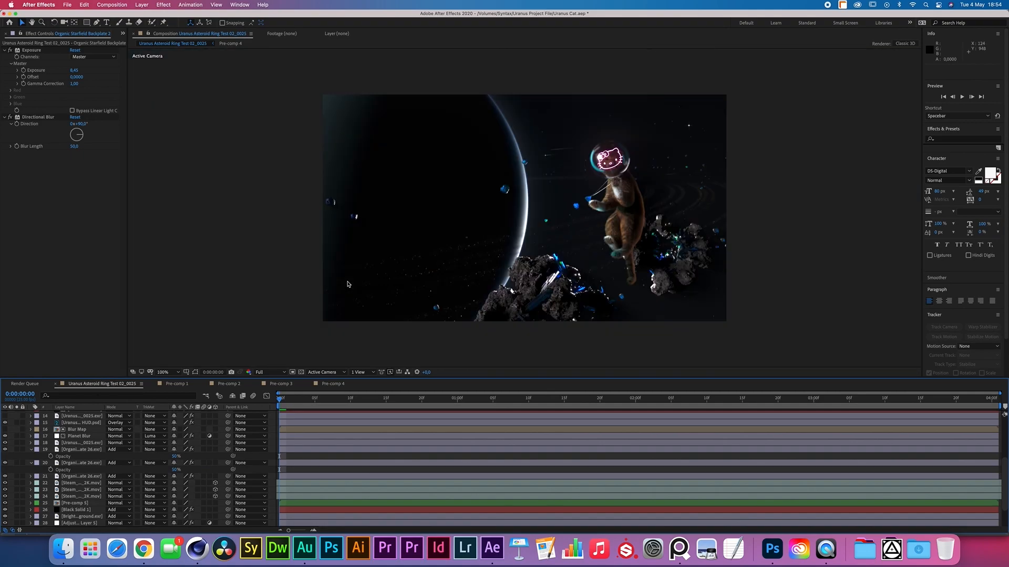
{"action": "left_click", "coordinate": [33, 450]}
{"action": "left_click", "coordinate": [33, 456]}
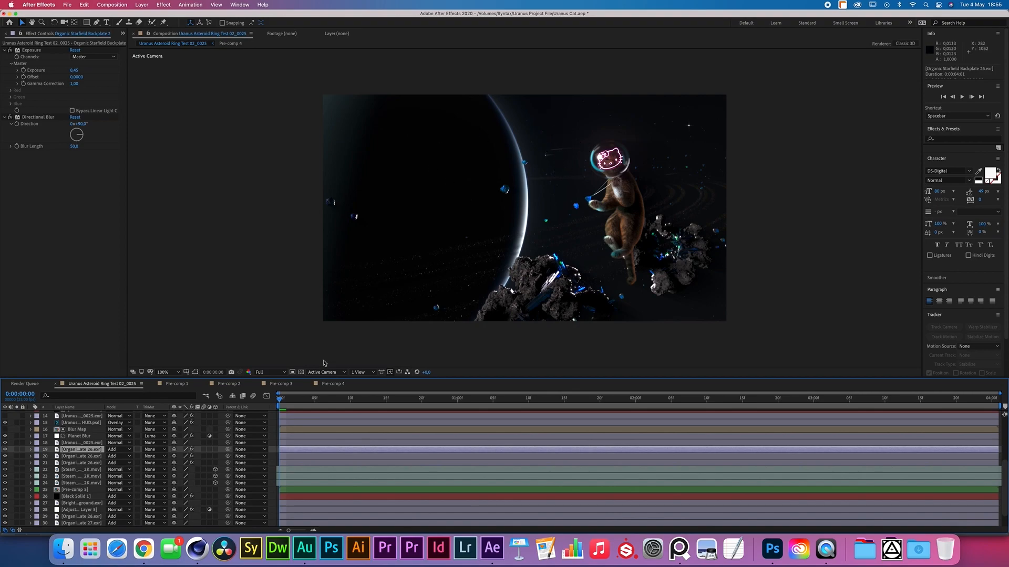
Step: Give the three masked star layers a yellow label and duplicate them as a set
{"action": "left_click", "coordinate": [76, 463]}
{"action": "left_click", "coordinate": [73, 451], "text": "shift"}
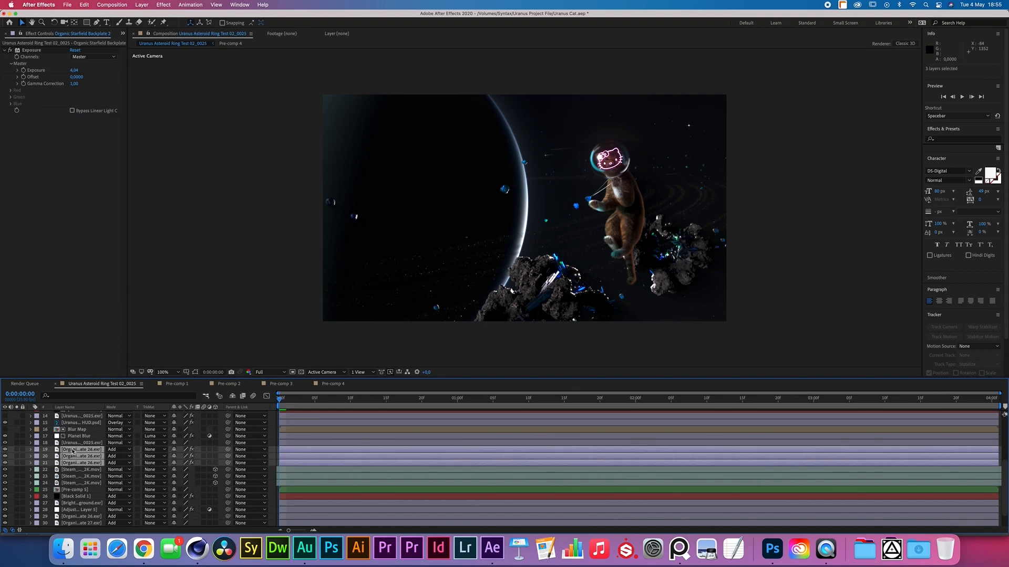
{"action": "left_click", "coordinate": [36, 456]}
{"action": "left_click", "coordinate": [63, 405]}
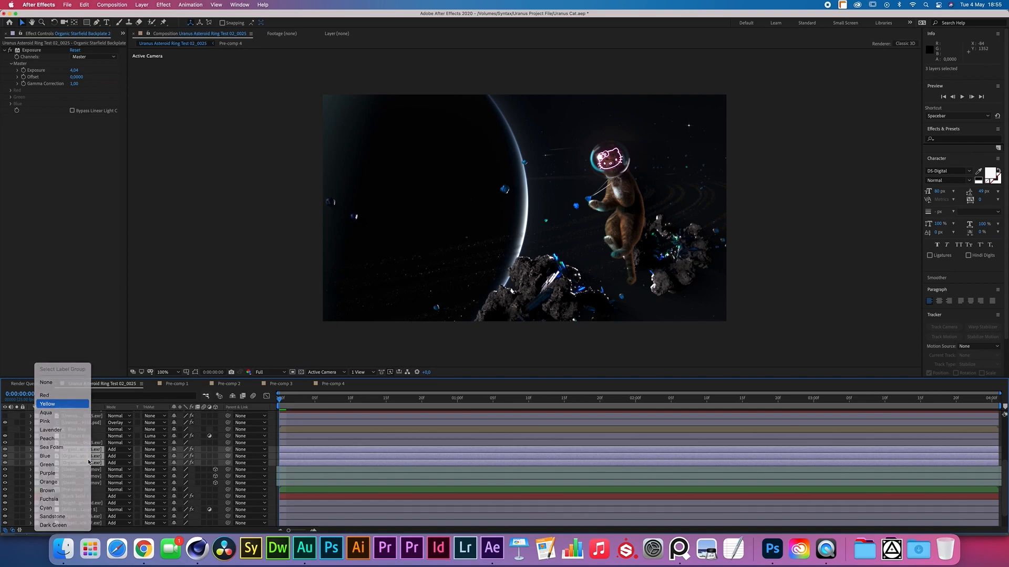
{"action": "key", "text": "super+d"}
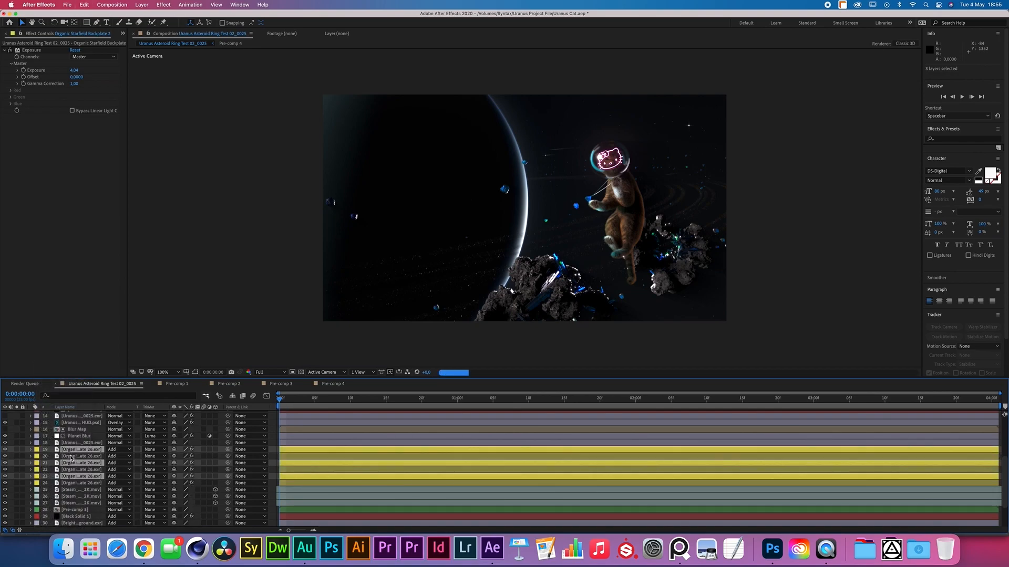
{"action": "left_click_drag", "start_coordinate": [72, 453], "coordinate": [73, 455]}
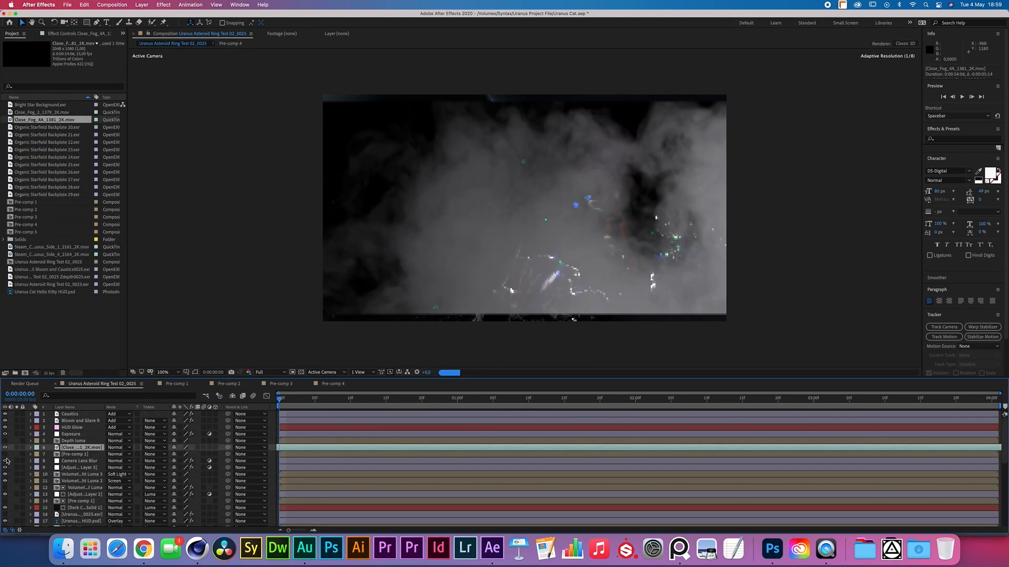
Step: Scale the Close_Fog_4A_1381_2K.mov layer to 118% and set its track matte to Luma Matte "Depth luma"
{"action": "key", "text": "s"}
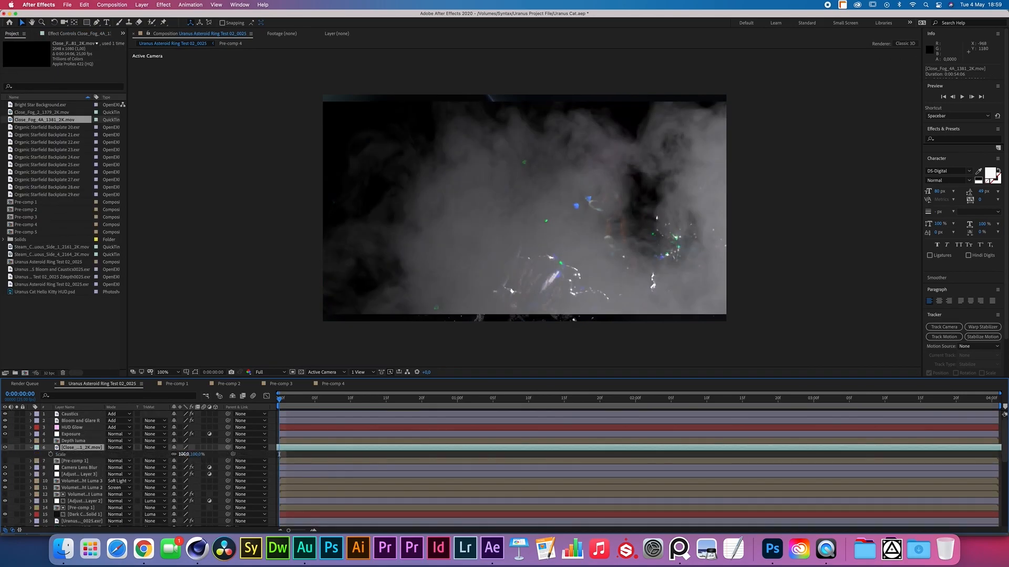
{"action": "left_click_drag", "start_coordinate": [182, 455], "coordinate": [190, 456]}
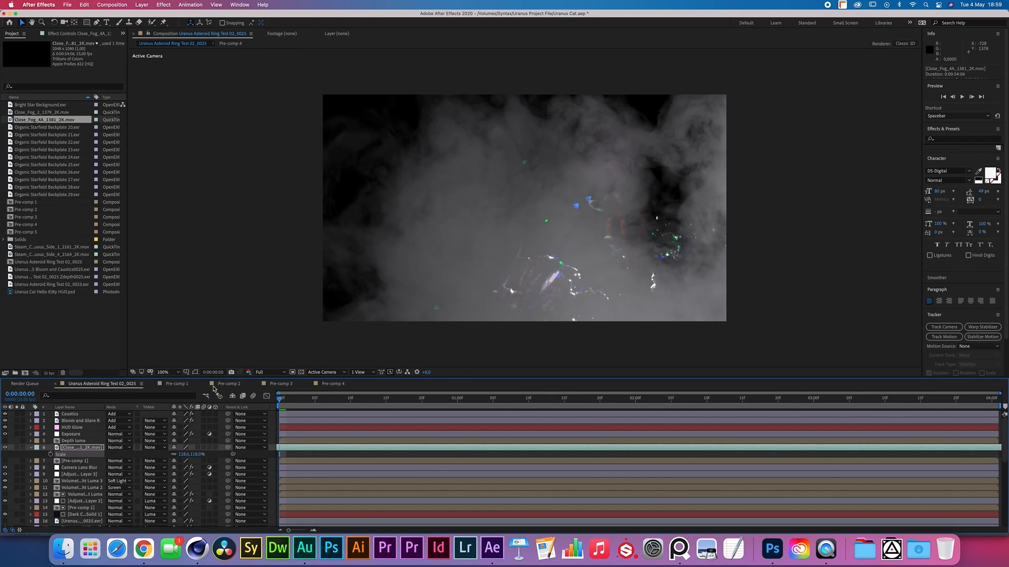
{"action": "left_click", "coordinate": [150, 447]}
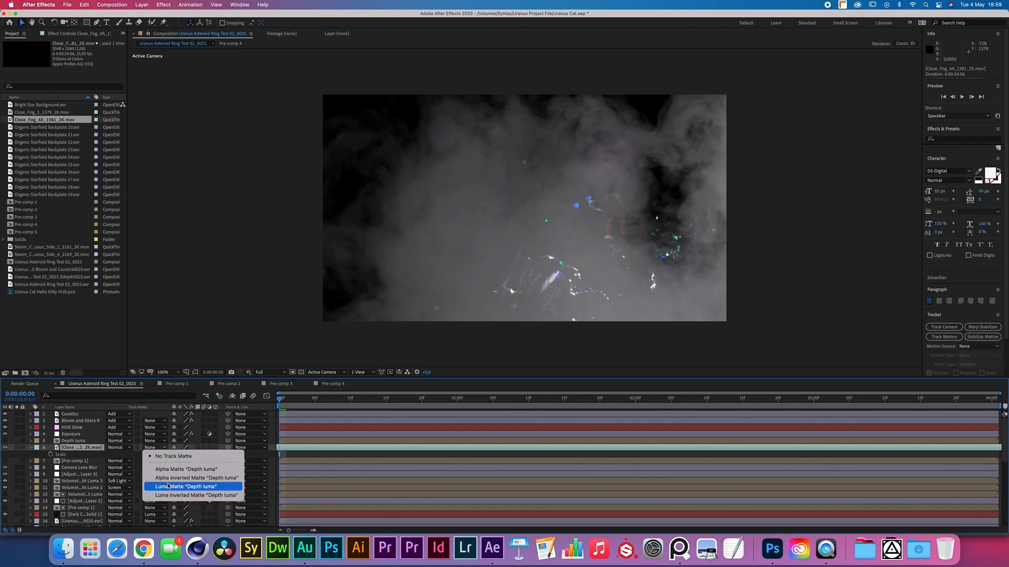
{"action": "left_click", "coordinate": [166, 484]}
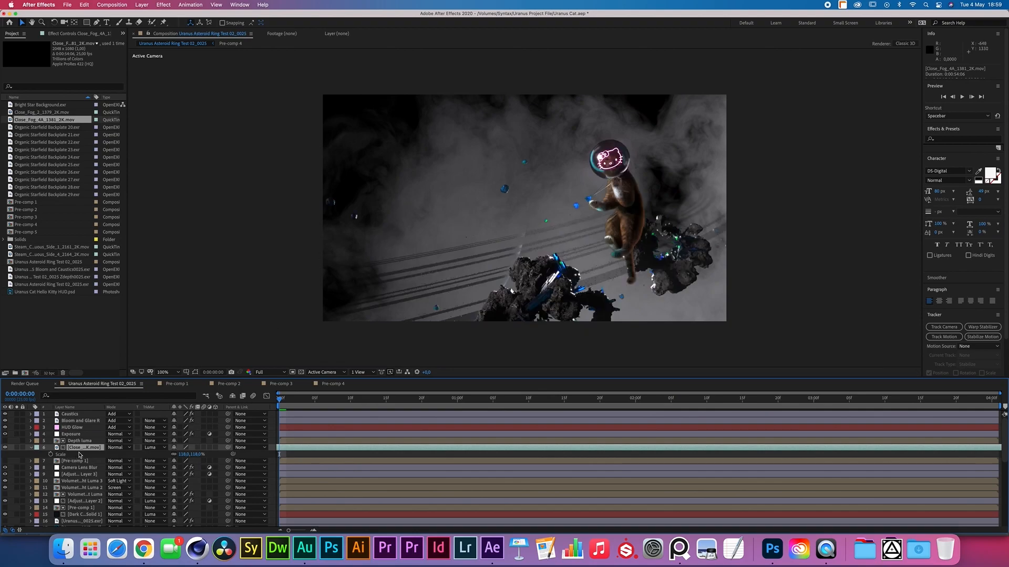
Step: Try the Screen blending mode on the Close_Fog_4A_1381_2K.mov layer
{"action": "left_click", "coordinate": [30, 448]}
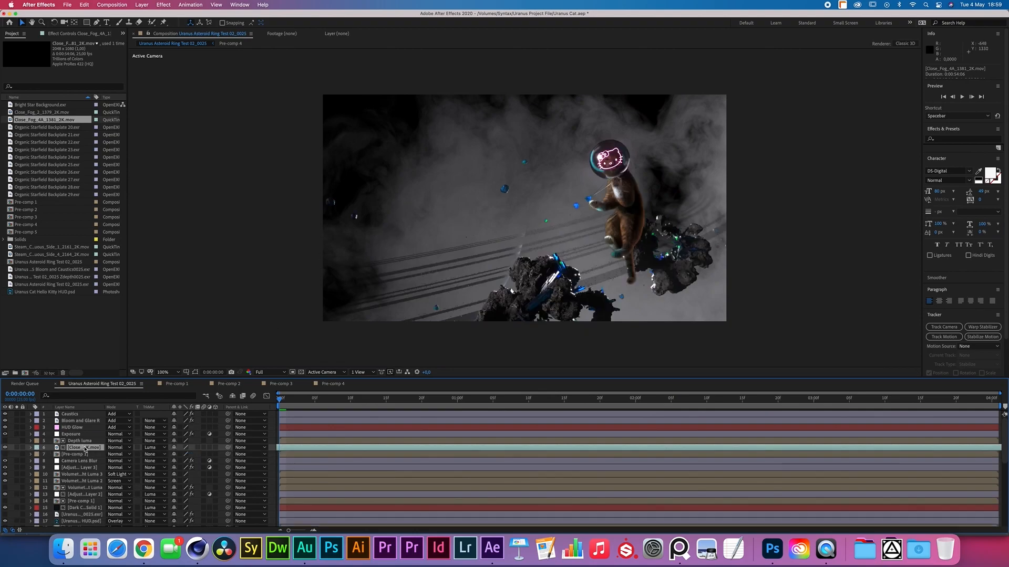
{"action": "left_click", "coordinate": [122, 447]}
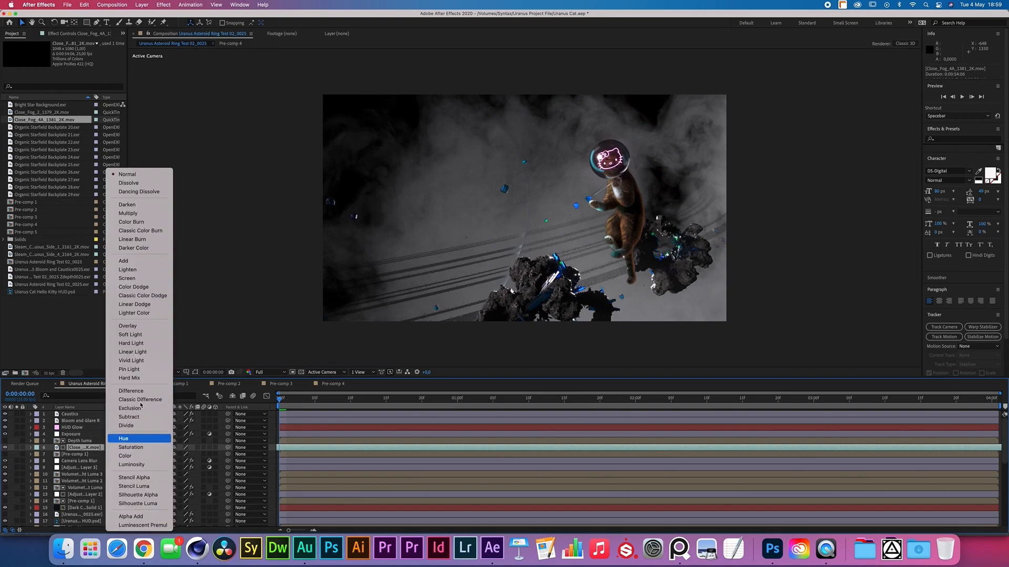
{"action": "left_click", "coordinate": [129, 278]}
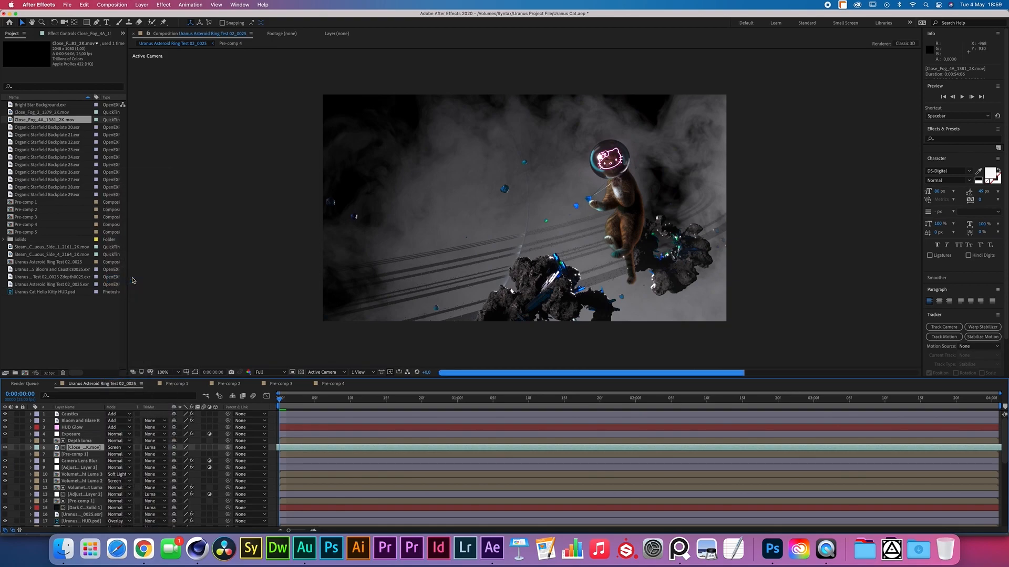
{"action": "key", "text": "super+z"}
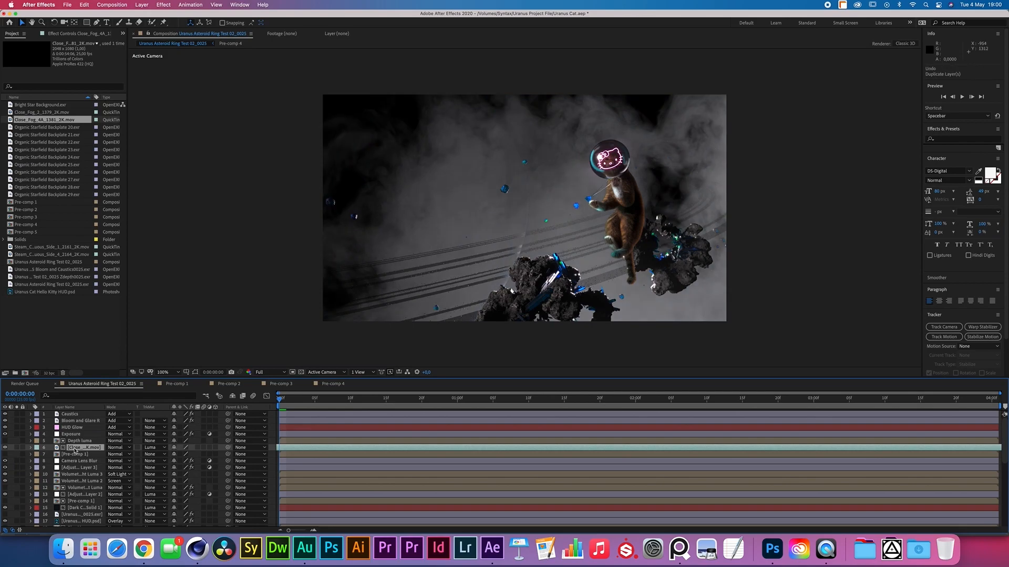
Step: Remove the fog layer's track matte, duplicate the layer, and luma-matte the lower copy with the upper fog copy
{"action": "left_click", "coordinate": [157, 448]}
{"action": "left_click", "coordinate": [168, 456]}
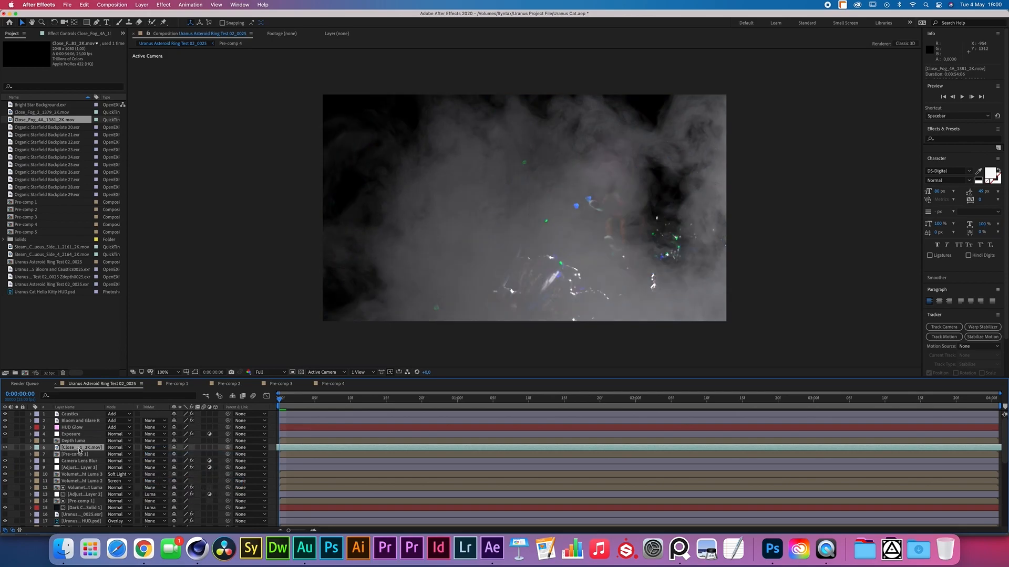
{"action": "key", "text": "super+d"}
{"action": "left_click", "coordinate": [157, 454]}
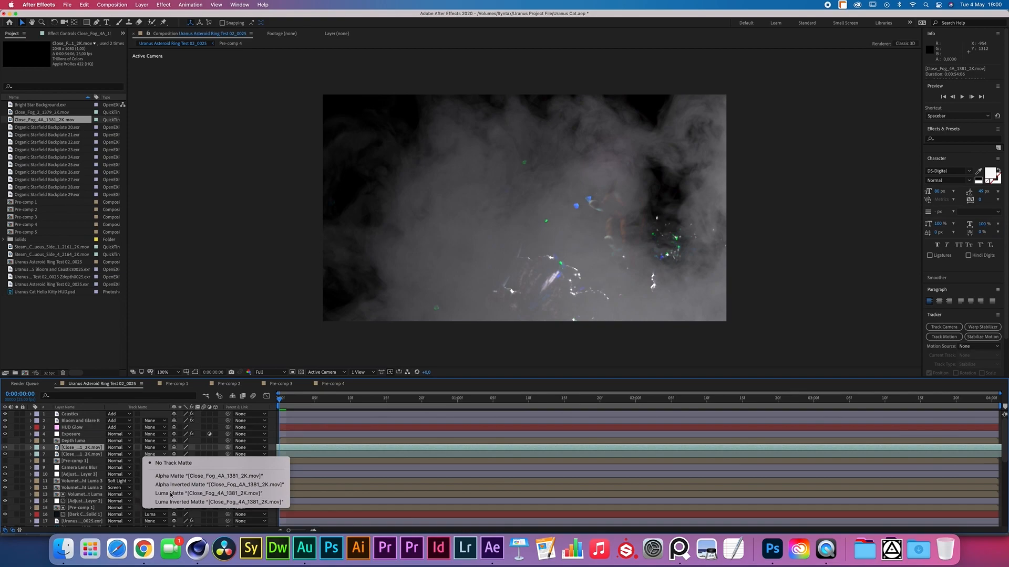
{"action": "left_click", "coordinate": [173, 494]}
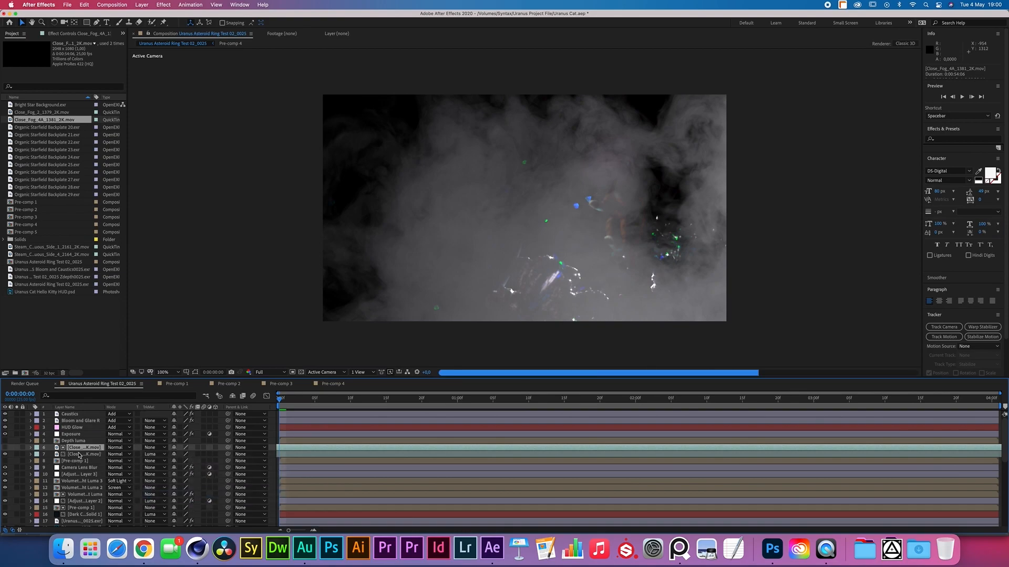
Step: Pre-compose the two Close_Fog_4A_1381_2K.mov layers together
{"action": "left_click", "coordinate": [80, 448], "text": "shift"}
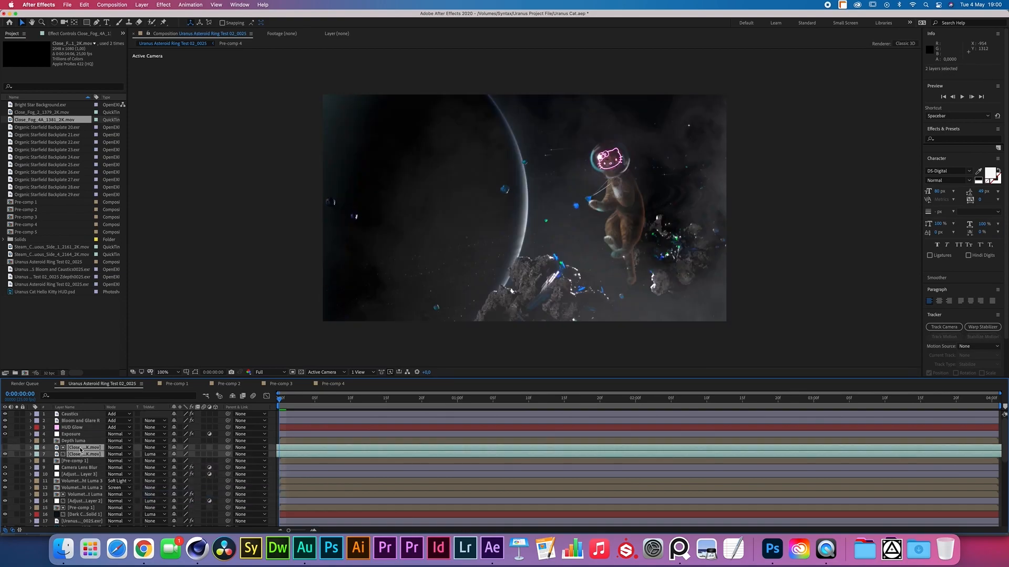
{"action": "key", "text": "super+shift+c"}
{"action": "key", "text": "Return"}
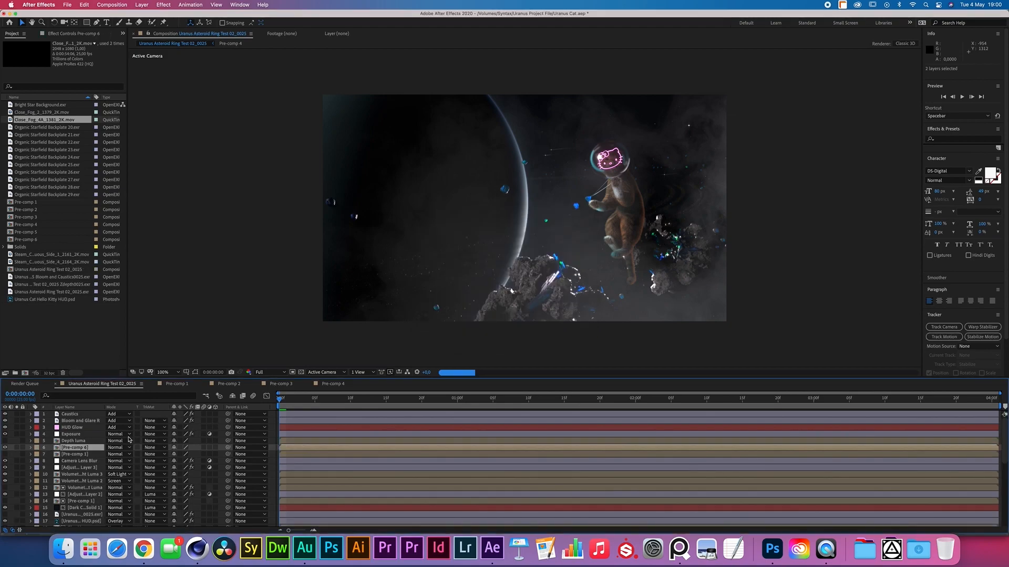
Step: Set the fog pre-comp's track matte to Luma Matte "Depth luma" and lower its opacity
{"action": "left_click", "coordinate": [152, 448]}
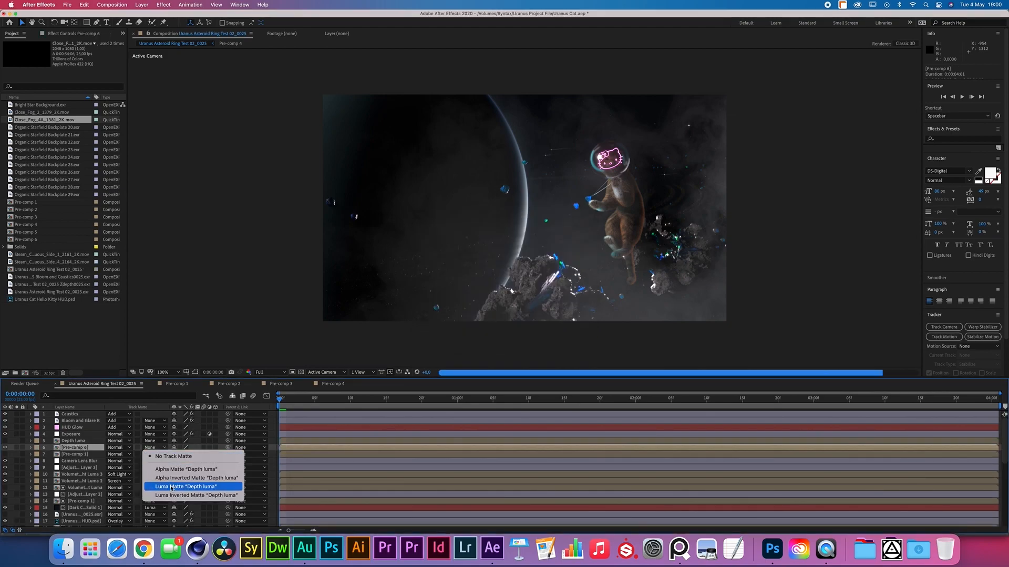
{"action": "left_click", "coordinate": [171, 487]}
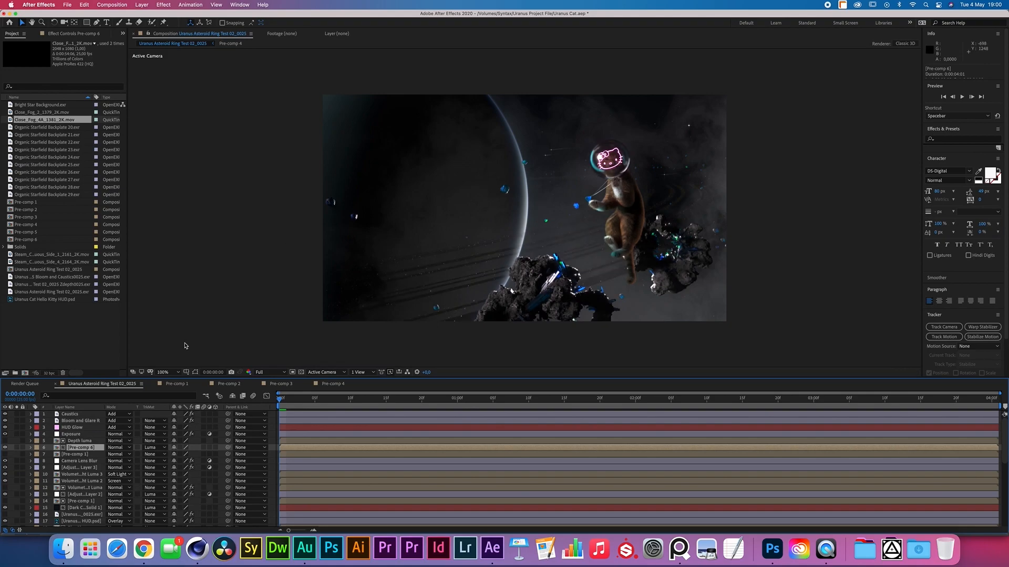
{"action": "key", "text": "t"}
{"action": "left_click_drag", "start_coordinate": [176, 456], "coordinate": [118, 457]}
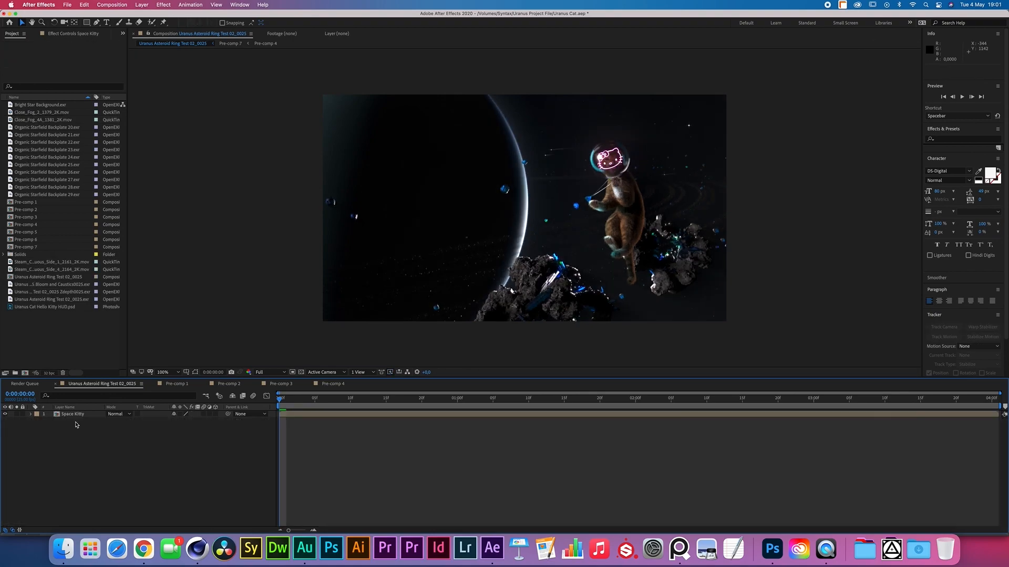
Step: Add an adjustment layer above Space Kitty, give it an elliptical mask filling the whole frame, and select the mask's side points
{"action": "left_click", "coordinate": [156, 5]}
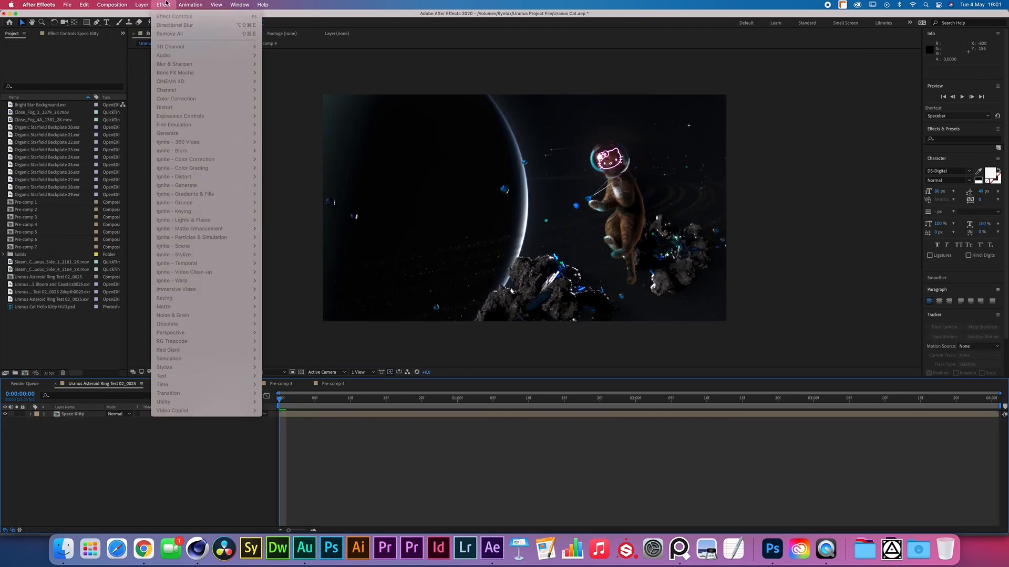
{"action": "mouse_move", "coordinate": [128, 7]}
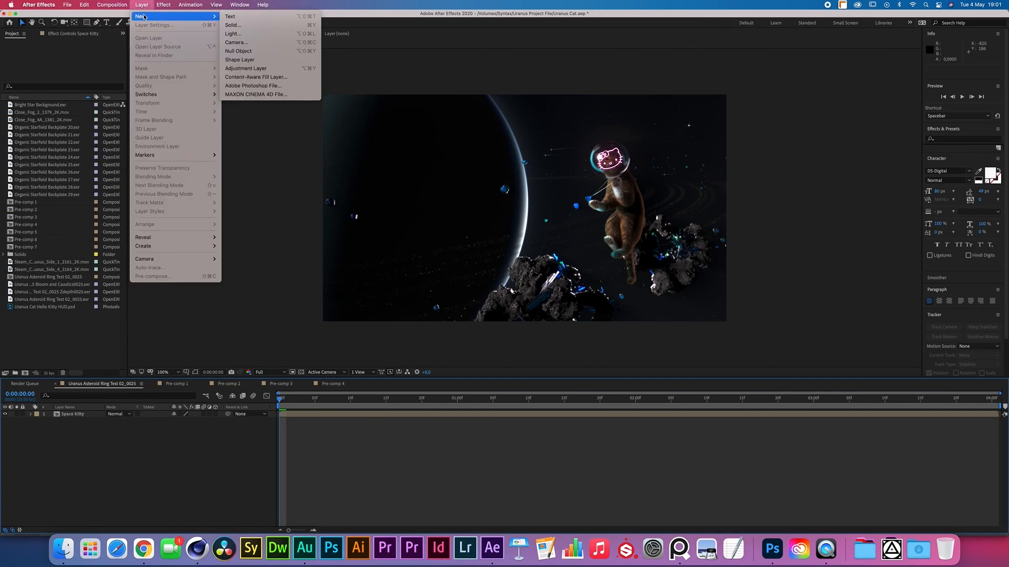
{"action": "left_click", "coordinate": [274, 70]}
{"action": "left_click", "coordinate": [164, 5]}
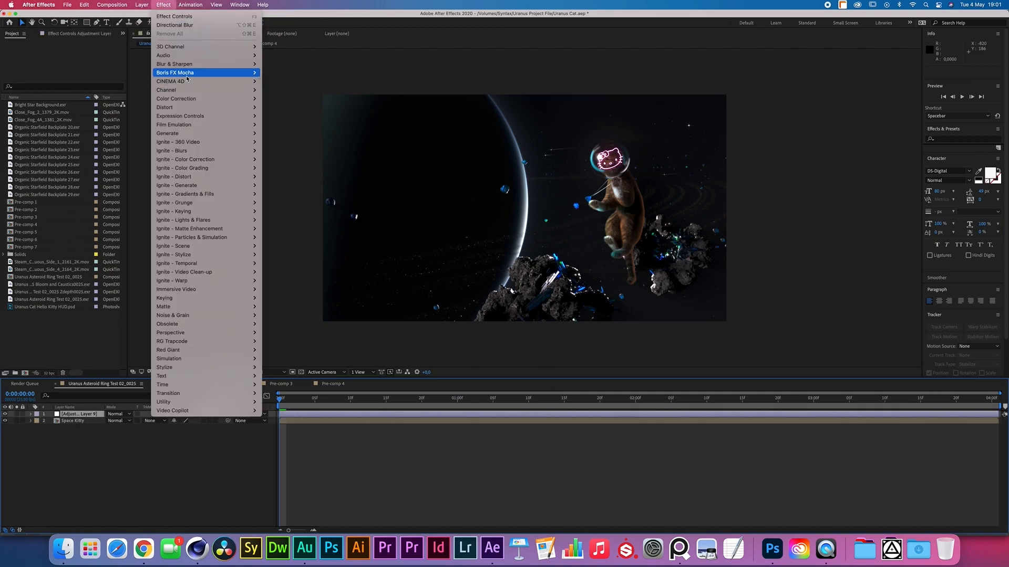
{"action": "left_click", "coordinate": [87, 22]}
{"action": "double_click", "coordinate": [87, 23]}
{"action": "key", "text": "v"}
{"action": "left_click", "coordinate": [195, 372]}
{"action": "left_click", "coordinate": [323, 209], "text": "shift"}
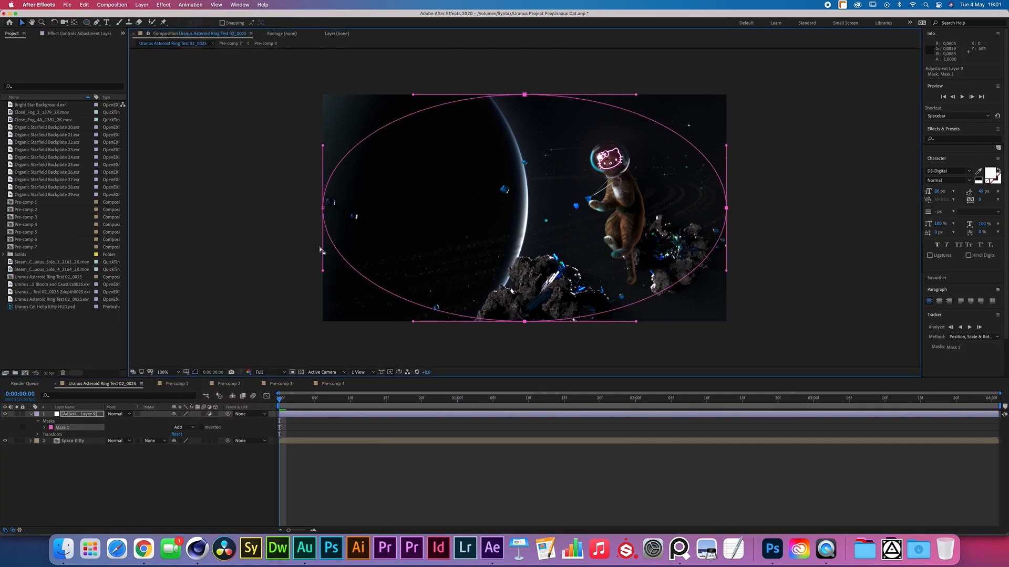
Step: Extend the curve handles of the mask's side points to the four frame corners for a rounded vignette shape
{"action": "left_click_drag", "start_coordinate": [323, 271], "coordinate": [323, 321]}
{"action": "left_click_drag", "start_coordinate": [322, 146], "coordinate": [322, 95]}
{"action": "left_click_drag", "start_coordinate": [726, 146], "coordinate": [726, 96]}
{"action": "left_click_drag", "start_coordinate": [726, 270], "coordinate": [726, 321]}
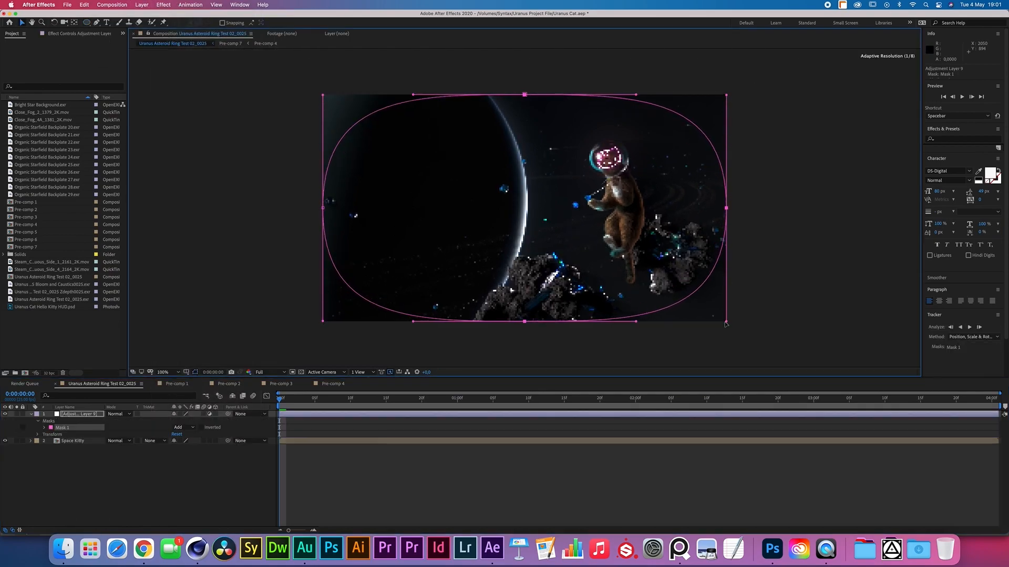
Step: Set the vignette mask to Subtract with a 100-pixel mask feather
{"action": "left_click", "coordinate": [184, 428]}
{"action": "left_click", "coordinate": [184, 438]}
{"action": "key", "text": "f"}
{"action": "left_click", "coordinate": [182, 428]}
{"action": "type", "text": "100"}
{"action": "key", "text": "Return"}
{"action": "left_click", "coordinate": [131, 458]}
Step: Apply Camera Lens Blur to the masked adjustment layer with Repeat Edge Pixels enabled and an iris aspect ratio of 0.5
{"action": "left_click", "coordinate": [88, 414]}
{"action": "left_click", "coordinate": [164, 5]}
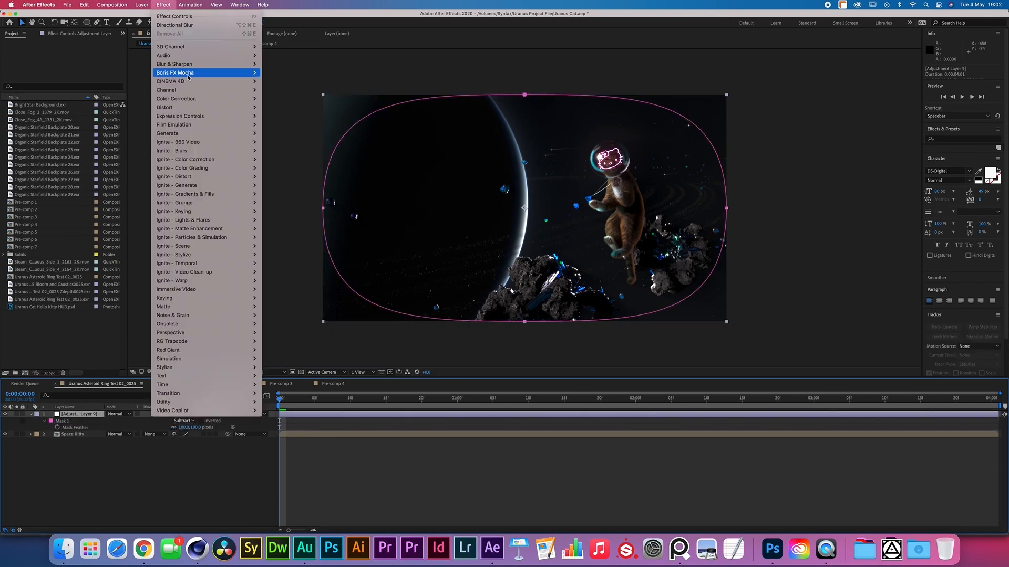
{"action": "mouse_move", "coordinate": [176, 64]}
{"action": "left_click", "coordinate": [289, 73]}
{"action": "left_click", "coordinate": [73, 170]}
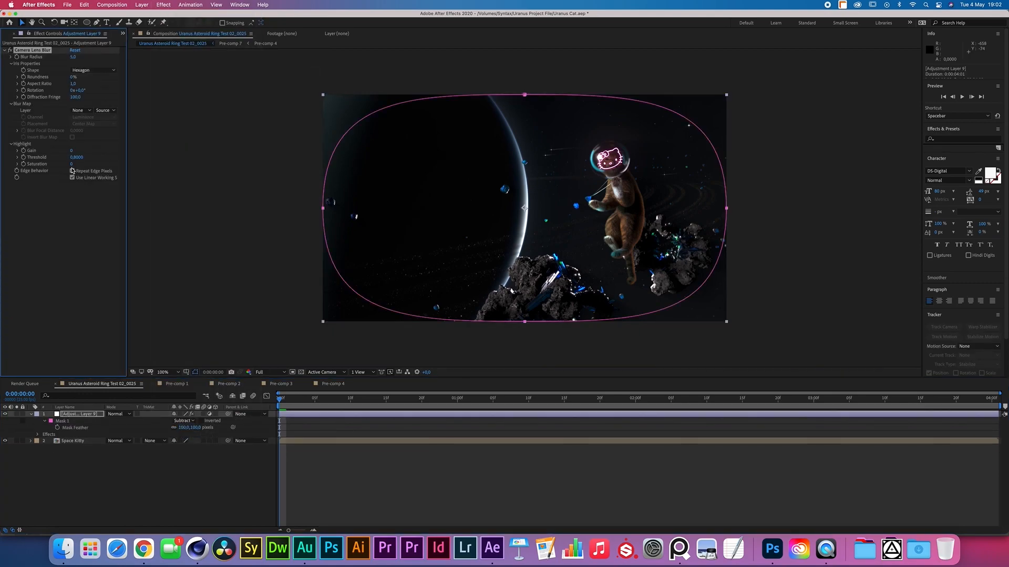
{"action": "left_click", "coordinate": [73, 84]}
{"action": "type", "text": "0,5"}
{"action": "key", "text": "Return"}
{"action": "left_click", "coordinate": [172, 466]}
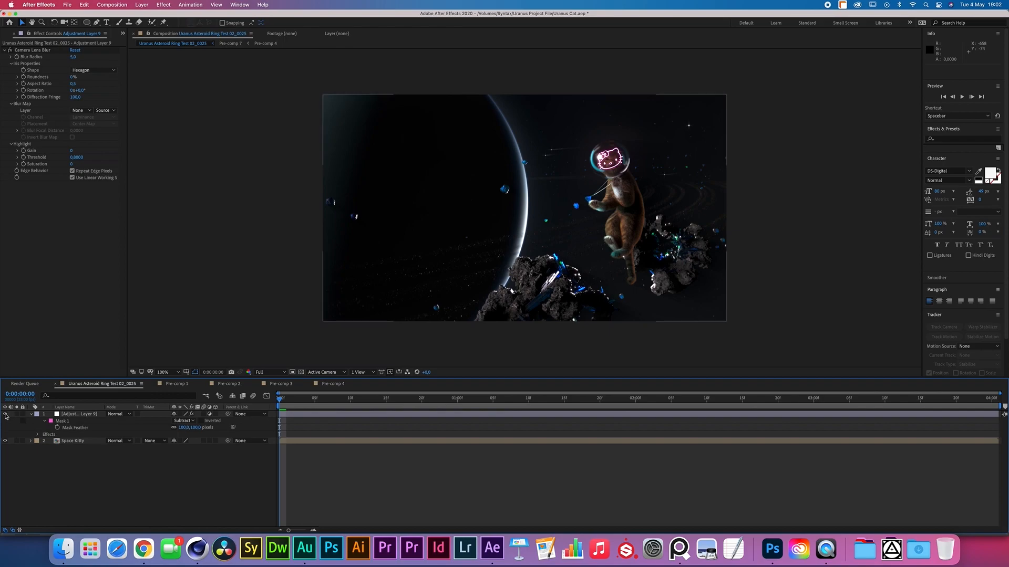
{"action": "left_click", "coordinate": [5, 415]}
Step: Add an Exposure effect to the masked adjustment layer and set its gamma correction to 0.9
{"action": "left_click", "coordinate": [58, 414]}
{"action": "left_click", "coordinate": [31, 415]}
{"action": "left_click", "coordinate": [163, 5]}
{"action": "mouse_move", "coordinate": [190, 90]}
{"action": "left_click", "coordinate": [284, 270]}
{"action": "left_click", "coordinate": [74, 218]}
{"action": "type", "text": "0,9"}
{"action": "left_click", "coordinate": [104, 211]}
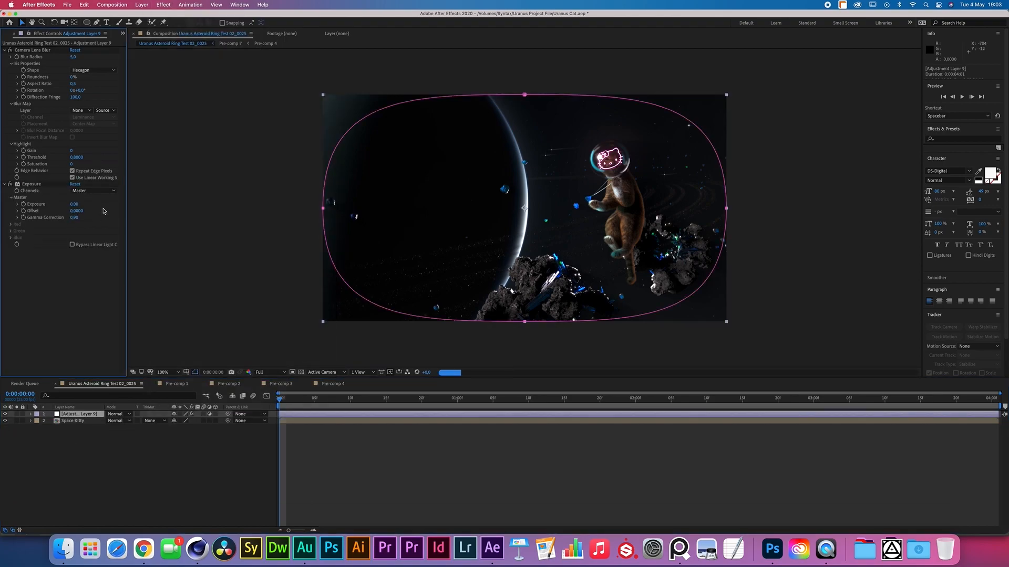
{"action": "left_click", "coordinate": [209, 430]}
{"action": "scroll", "coordinate": [216, 284], "scroll_direction": "down", "scroll_amount": 1}
{"action": "scroll", "coordinate": [216, 284], "scroll_direction": "up", "scroll_amount": 1}
Step: Change the vignette's Exposure gamma correction to 0.95
{"action": "left_click", "coordinate": [74, 218]}
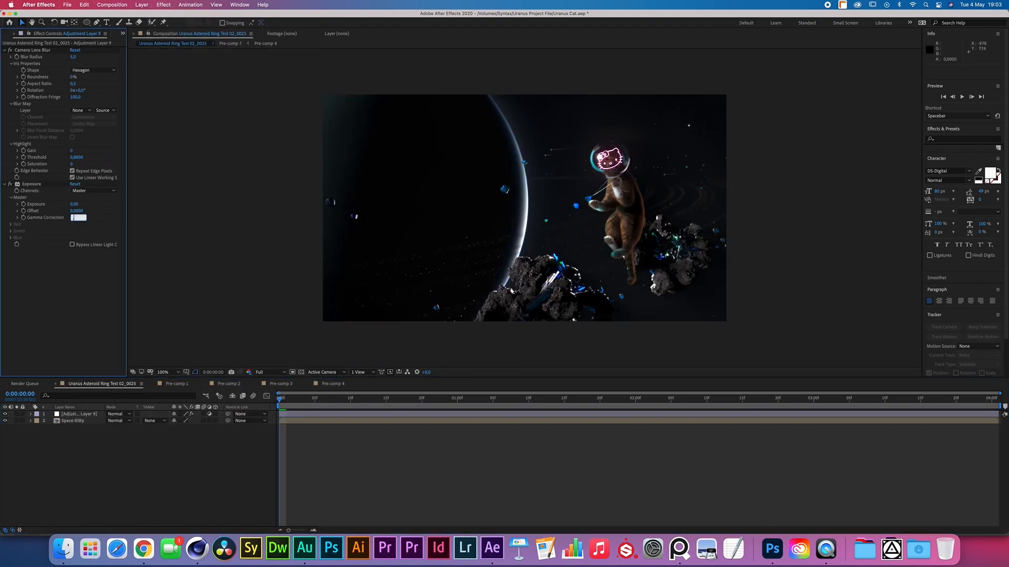
{"action": "type", "text": "0,95"}
{"action": "left_click", "coordinate": [165, 434]}
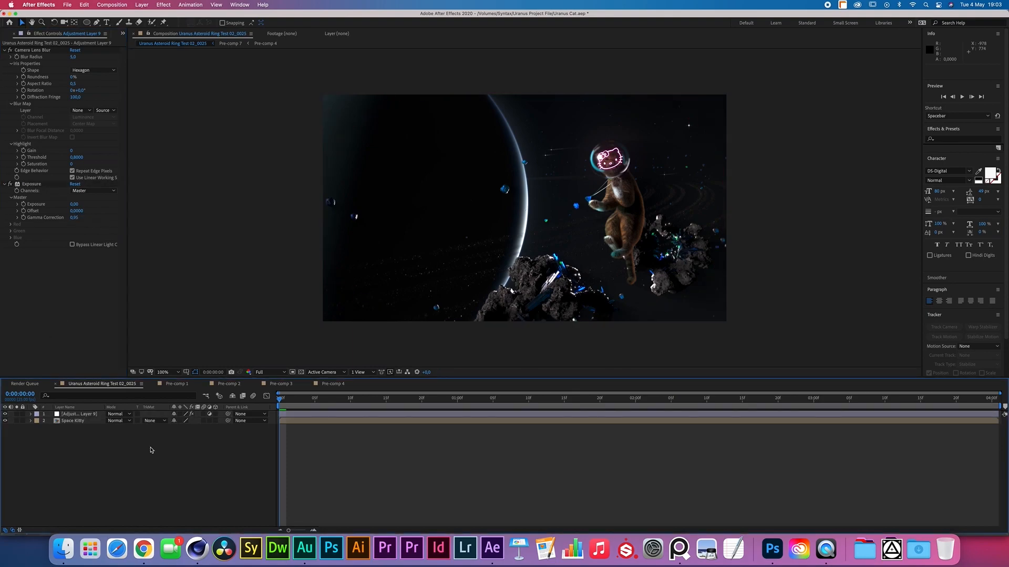
Step: Add another adjustment layer on top of the stack and apply the Tritone effect to it
{"action": "left_click", "coordinate": [142, 5]}
{"action": "mouse_move", "coordinate": [149, 16]}
{"action": "left_click", "coordinate": [273, 68]}
{"action": "left_click", "coordinate": [162, 4]}
{"action": "mouse_move", "coordinate": [184, 99]}
{"action": "left_click", "coordinate": [299, 376]}
Step: Set the Tritone highlights to a pale warm cream and the midtones to a saturated dark green
{"action": "left_click", "coordinate": [74, 57]}
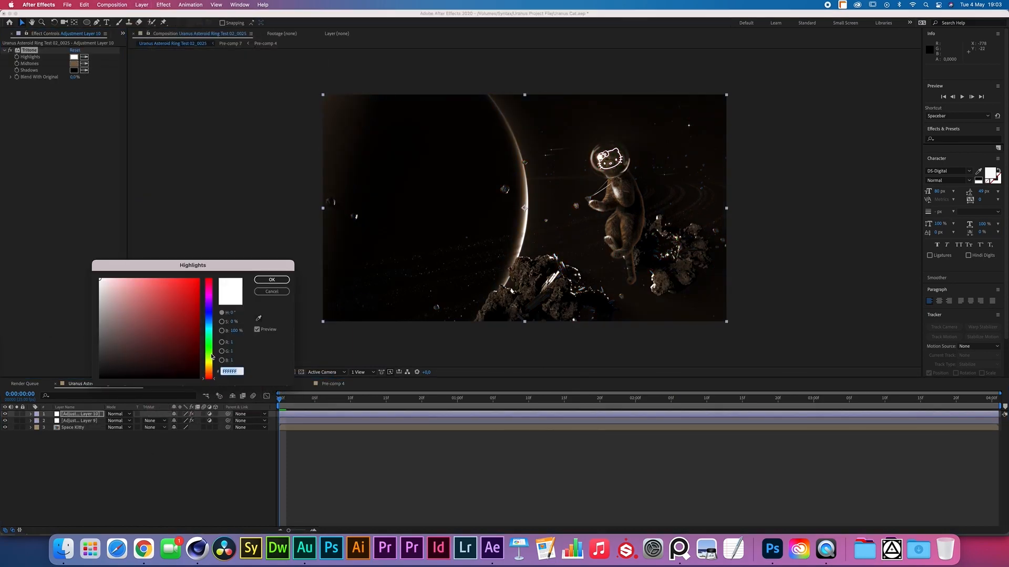
{"action": "left_click", "coordinate": [209, 363]}
{"action": "left_click", "coordinate": [109, 283]}
{"action": "left_click", "coordinate": [272, 280]}
{"action": "left_click", "coordinate": [74, 63]}
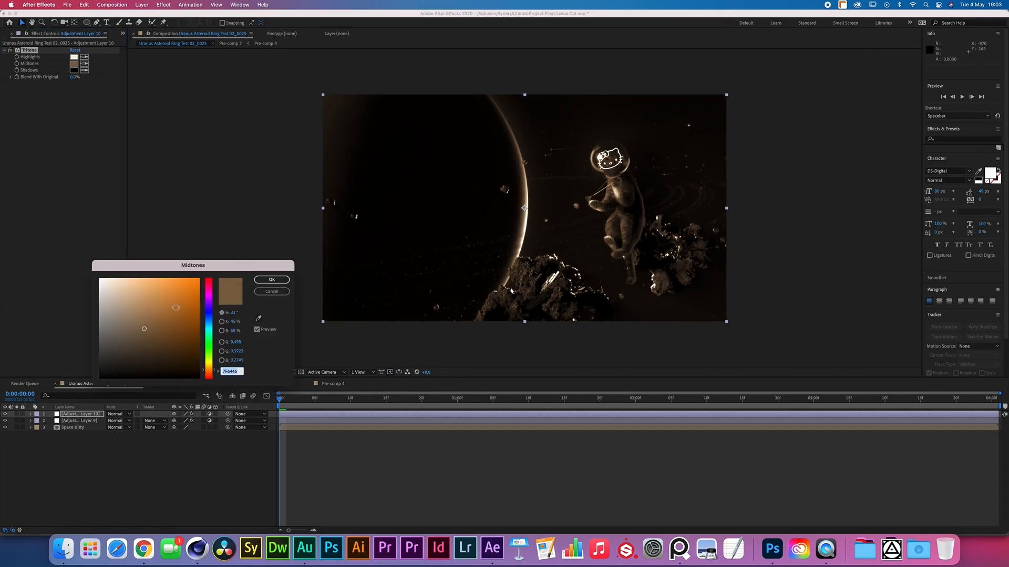
{"action": "left_click", "coordinate": [209, 345]}
{"action": "left_click_drag", "start_coordinate": [174, 340], "coordinate": [191, 336]}
{"action": "left_click", "coordinate": [271, 280]}
Step: Set the Tritone shadows to a very dark violet-blue
{"action": "left_click", "coordinate": [74, 70]}
{"action": "left_click", "coordinate": [209, 307]}
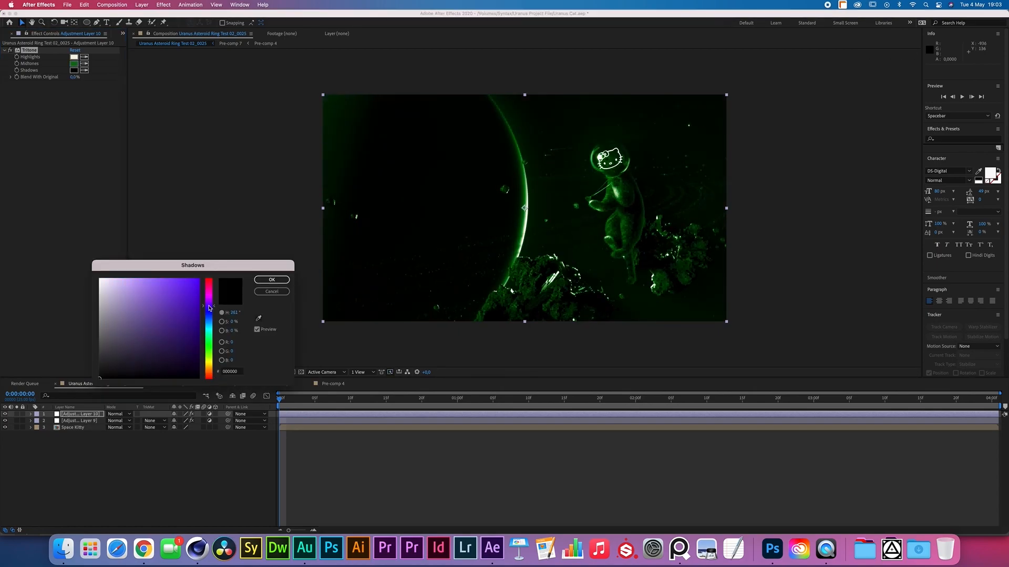
{"action": "left_click", "coordinate": [188, 368]}
{"action": "left_click", "coordinate": [272, 280]}
Step: Set Tritone's Blend With Original to about 91% and compare the image with and without the grading layer
{"action": "left_click_drag", "start_coordinate": [75, 76], "coordinate": [261, 94]}
{"action": "left_click", "coordinate": [184, 459]}
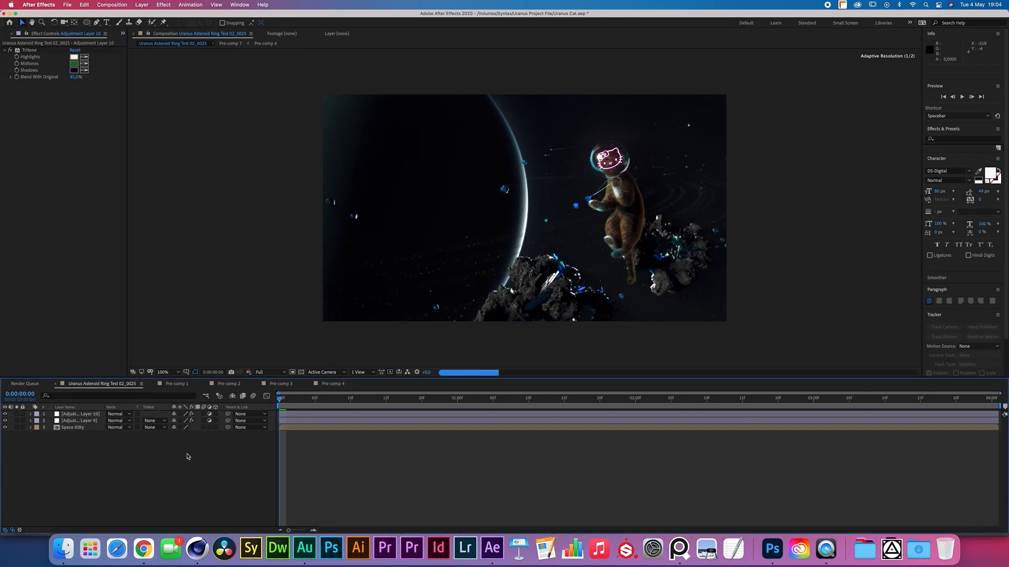
{"action": "left_click", "coordinate": [6, 415]}
{"action": "left_click", "coordinate": [5, 414]}
{"action": "left_click", "coordinate": [5, 414]}
{"action": "left_click", "coordinate": [5, 414]}
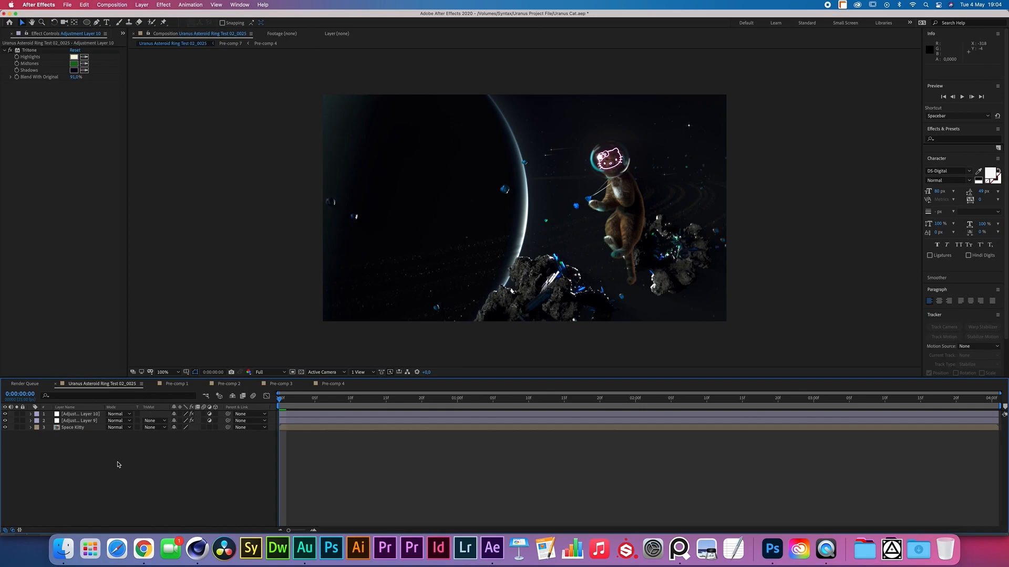
Step: Inside the Space Kitty pre-comp, nudge the first Steam_Continuous_Side_1_2161_2K.mov streak up by one step at 800% magnification, and return to the main composition
{"action": "scroll", "coordinate": [806, 146], "scroll_direction": "up", "scroll_amount": 1}
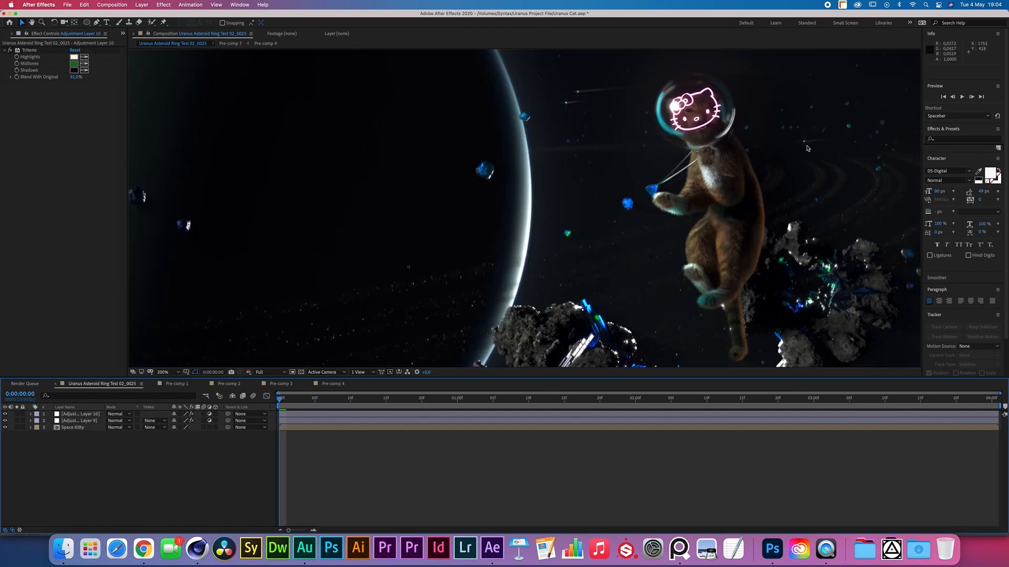
{"action": "double_click", "coordinate": [73, 428]}
{"action": "scroll", "coordinate": [99, 471], "scroll_direction": "down", "scroll_amount": 2}
{"action": "left_click", "coordinate": [89, 455]}
{"action": "left_click", "coordinate": [171, 372]}
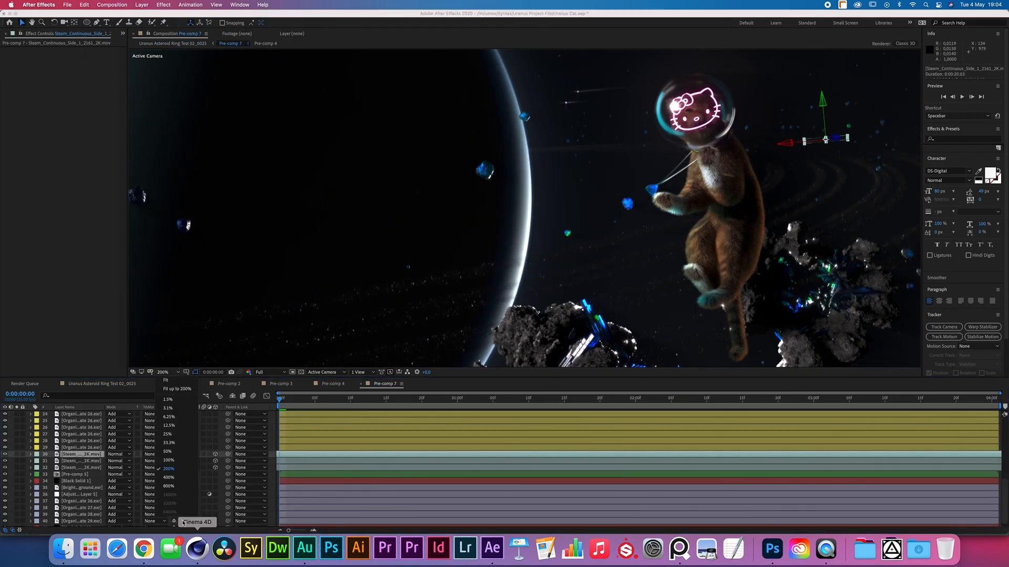
{"action": "left_click", "coordinate": [184, 518]}
{"action": "key", "text": "space"}
{"action": "left_click_drag", "start_coordinate": [678, 208], "coordinate": [184, 226]}
{"action": "left_click_drag", "start_coordinate": [888, 152], "coordinate": [654, 318]}
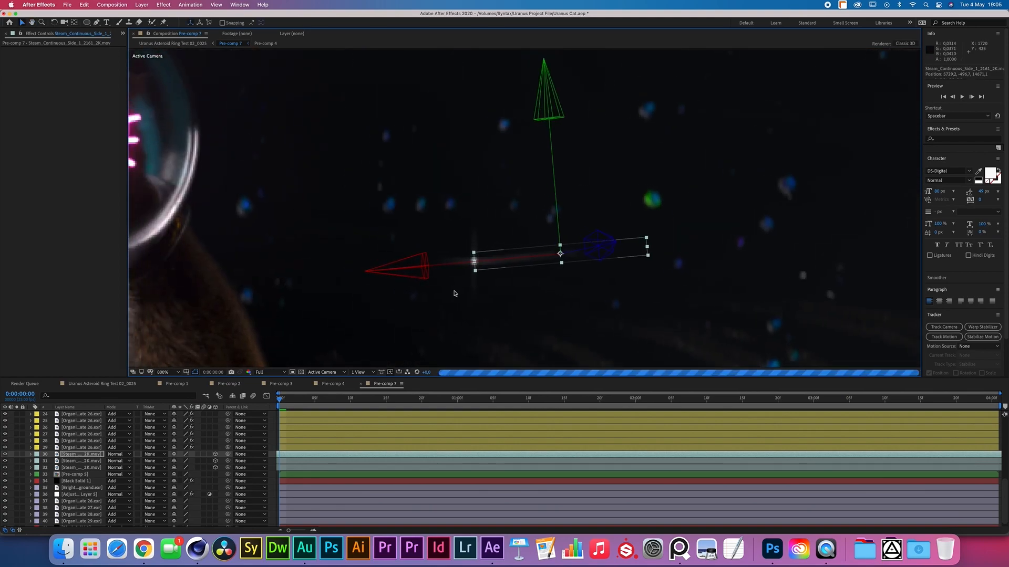
{"action": "key", "text": "Up"}
{"action": "left_click", "coordinate": [126, 384]}
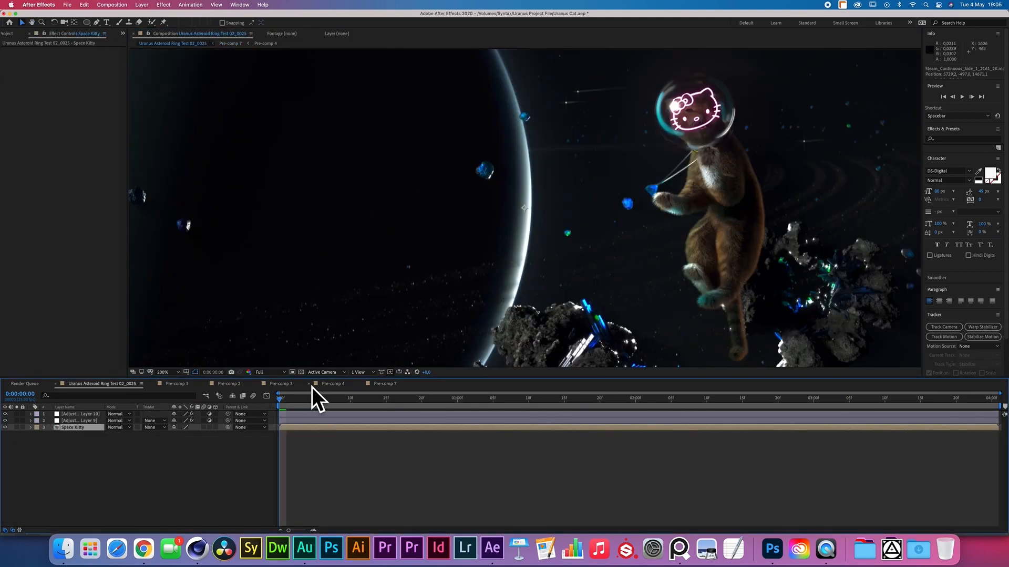
Step: Nudge the same steam streak up two more steps in Pre-comp 7 and view the full frame of the main composition
{"action": "left_click", "coordinate": [384, 385]}
{"action": "key", "text": "Up"}
{"action": "key", "text": "Up"}
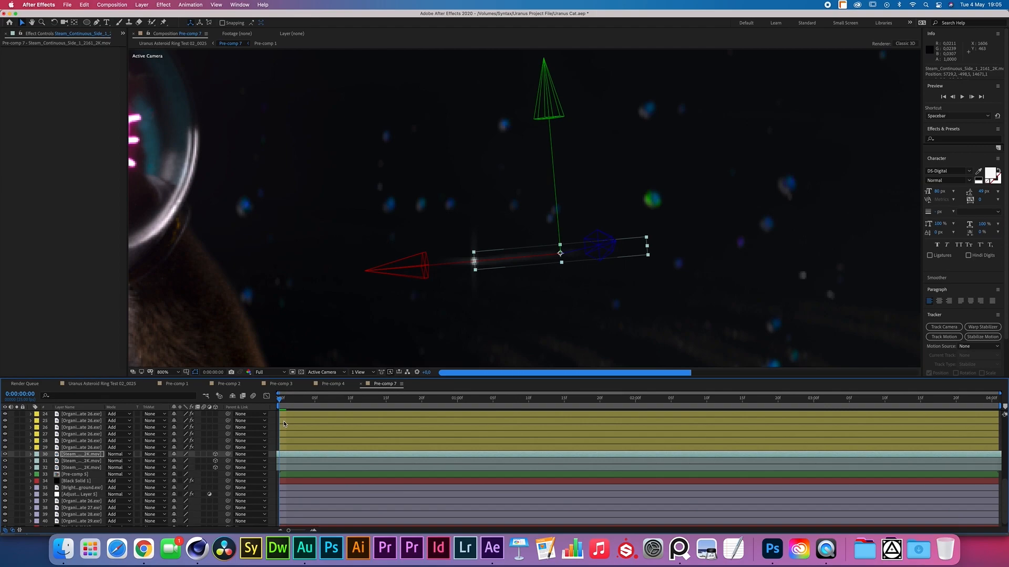
{"action": "left_click", "coordinate": [113, 384]}
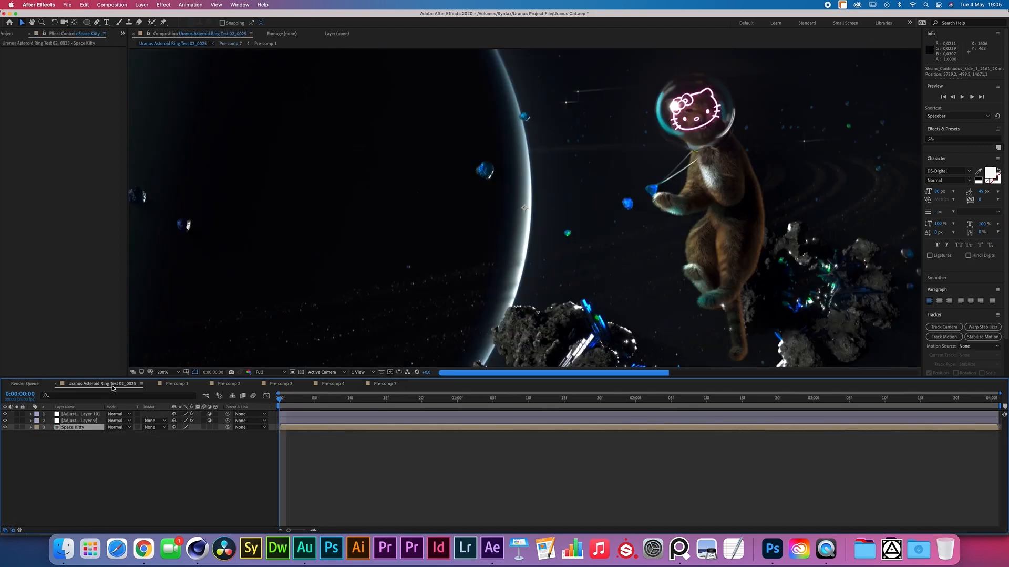
{"action": "key", "text": "comma"}
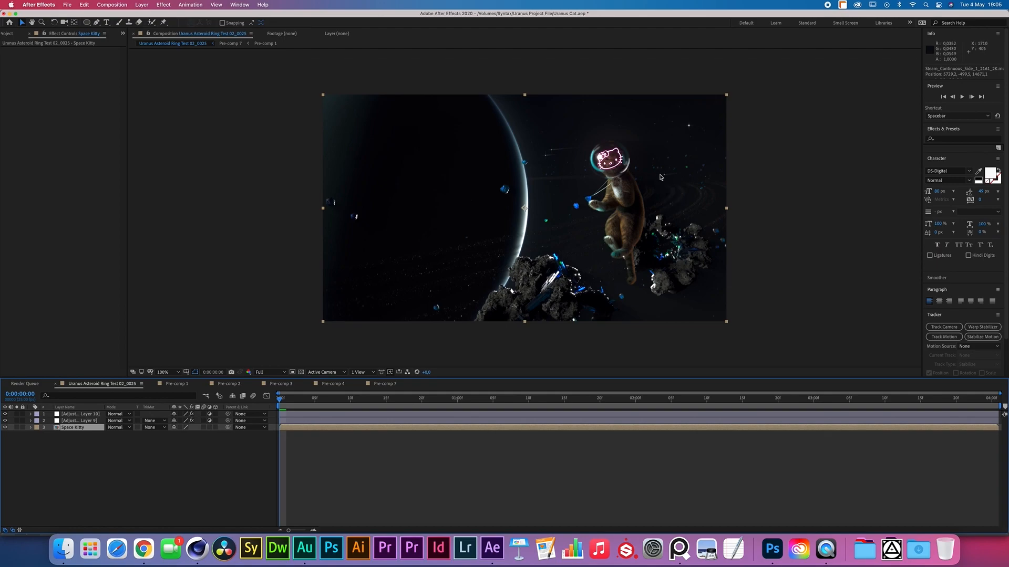
Step: Add a new adjustment layer at the top of the composition and apply Gaussian Blur to it
{"action": "left_click", "coordinate": [217, 451]}
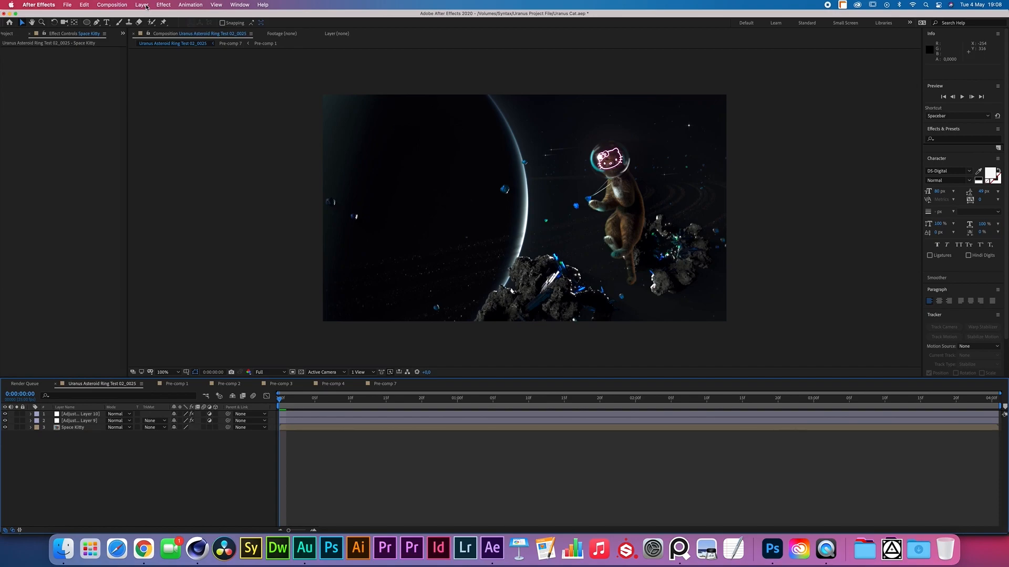
{"action": "left_click", "coordinate": [174, 427]}
{"action": "left_click", "coordinate": [142, 5]}
{"action": "mouse_move", "coordinate": [147, 17]}
{"action": "left_click", "coordinate": [246, 69]}
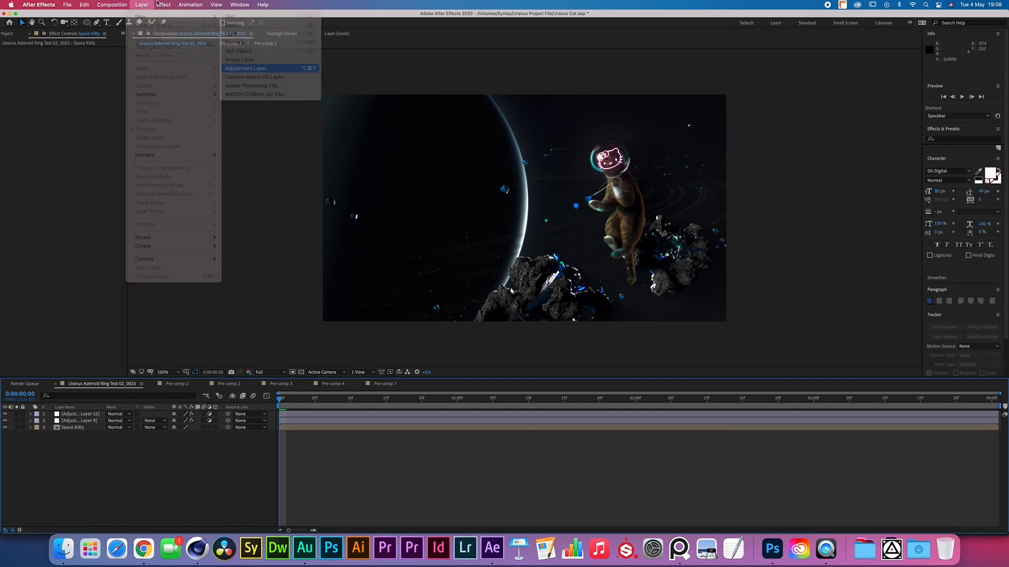
{"action": "left_click", "coordinate": [163, 4]}
{"action": "mouse_move", "coordinate": [184, 63]}
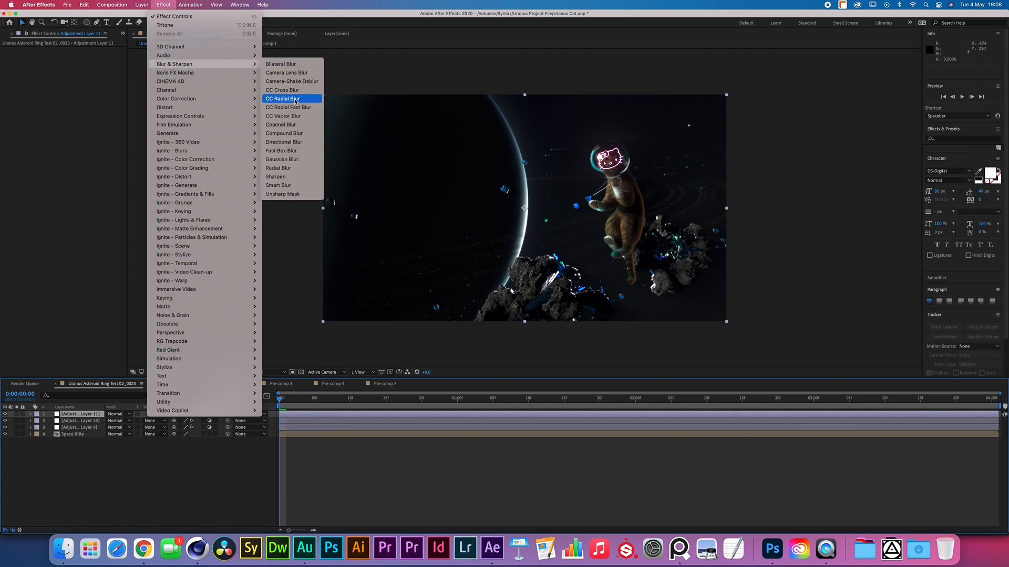
{"action": "left_click", "coordinate": [286, 162]}
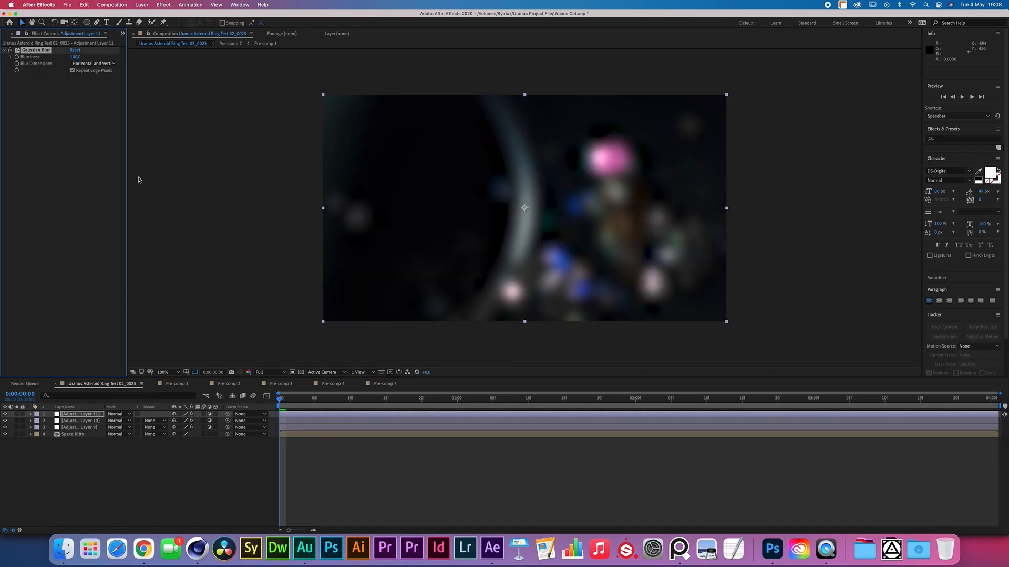
Step: Try the blurred adjustment layer in Add blend mode at 5% opacity, and delete the layer
{"action": "left_click", "coordinate": [116, 415]}
{"action": "left_click", "coordinate": [126, 262]}
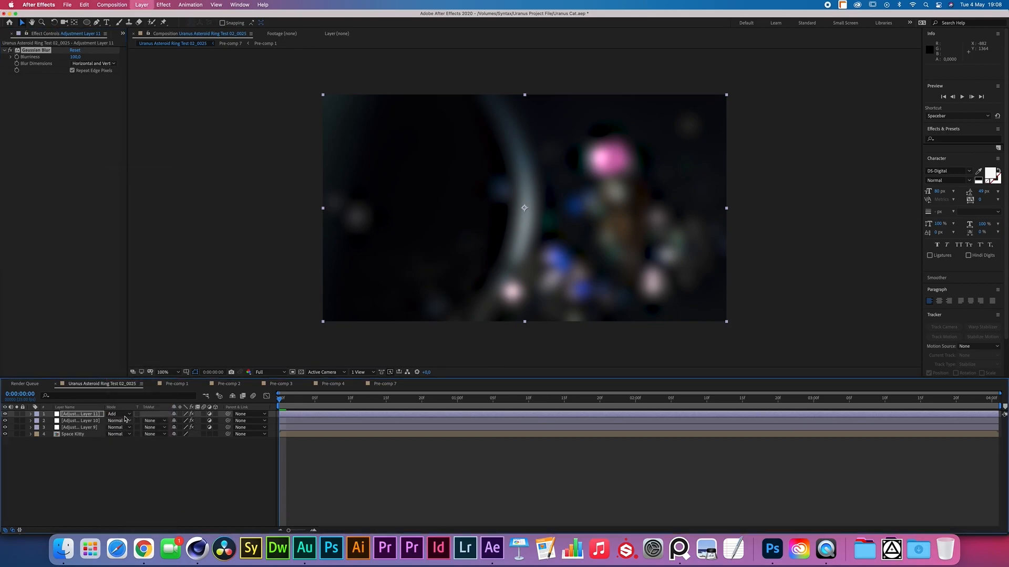
{"action": "key", "text": "t"}
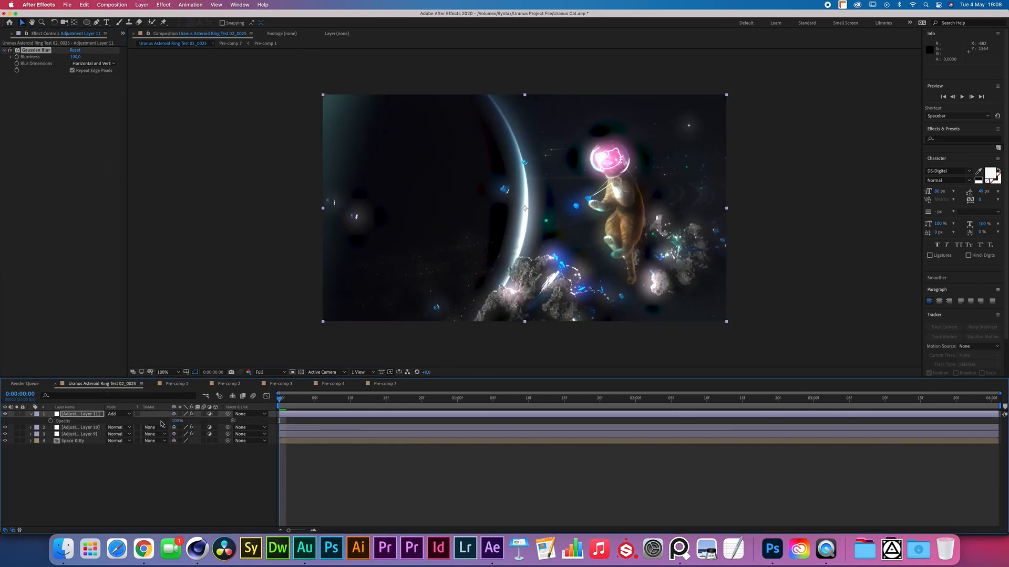
{"action": "left_click", "coordinate": [178, 421]}
{"action": "type", "text": "5"}
{"action": "left_click", "coordinate": [176, 471]}
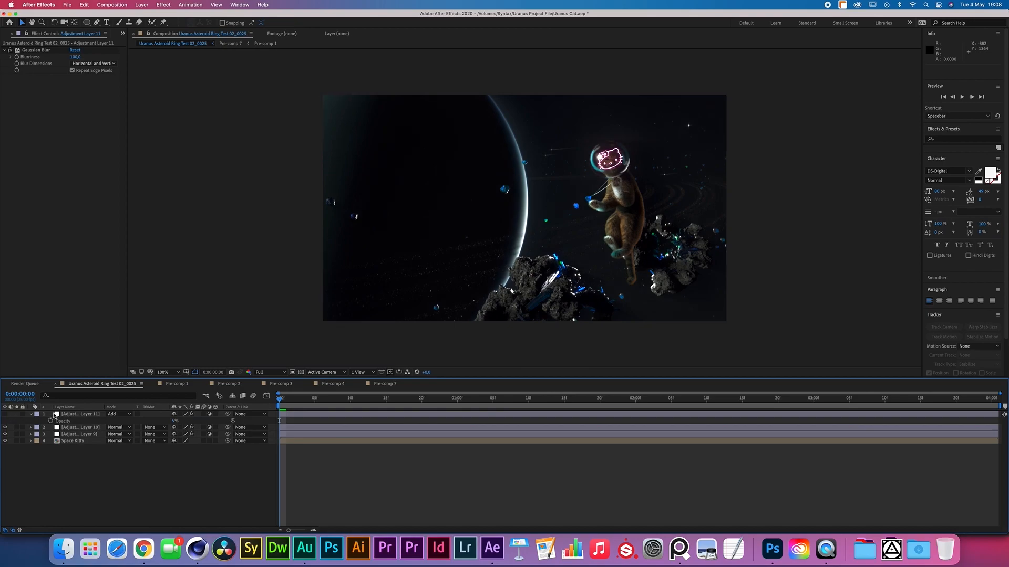
{"action": "left_click", "coordinate": [74, 414]}
{"action": "key", "text": "Delete"}
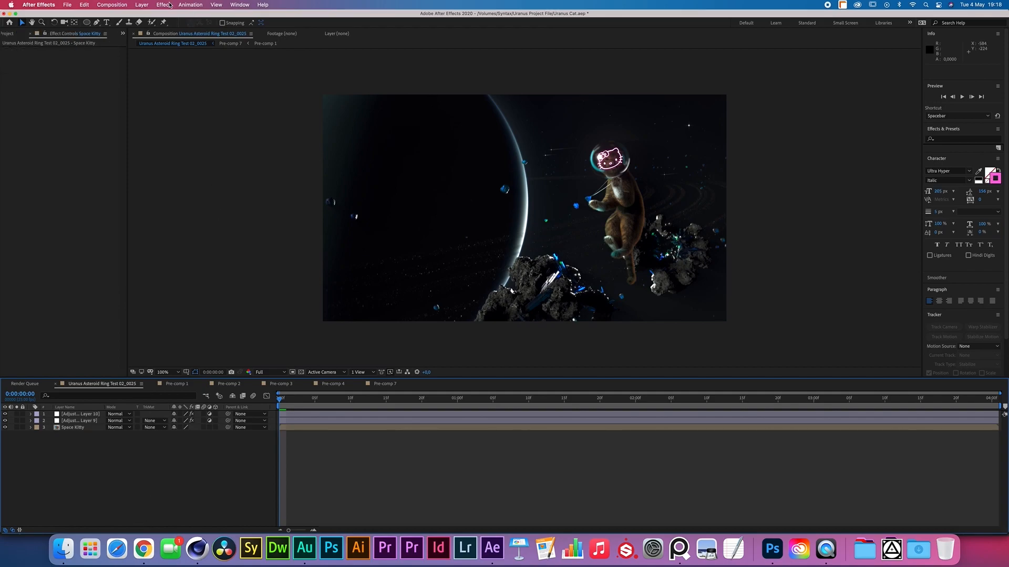
Step: Save the project and add the current frame to the render queue as a still image file
{"action": "key", "text": "super+s"}
{"action": "left_click", "coordinate": [156, 4]}
{"action": "mouse_move", "coordinate": [91, 5]}
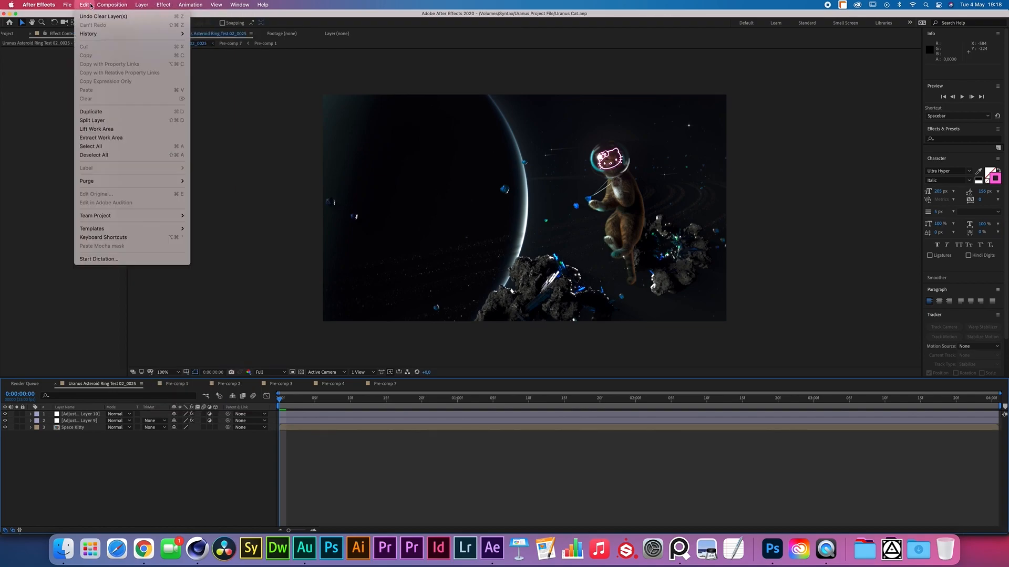
{"action": "mouse_move", "coordinate": [210, 107]}
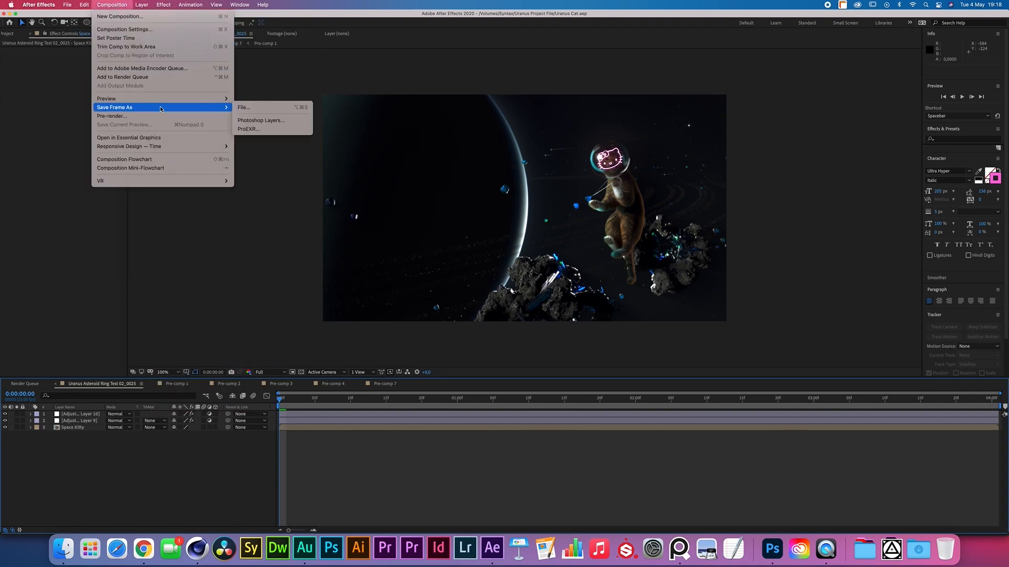
{"action": "left_click", "coordinate": [241, 107]}
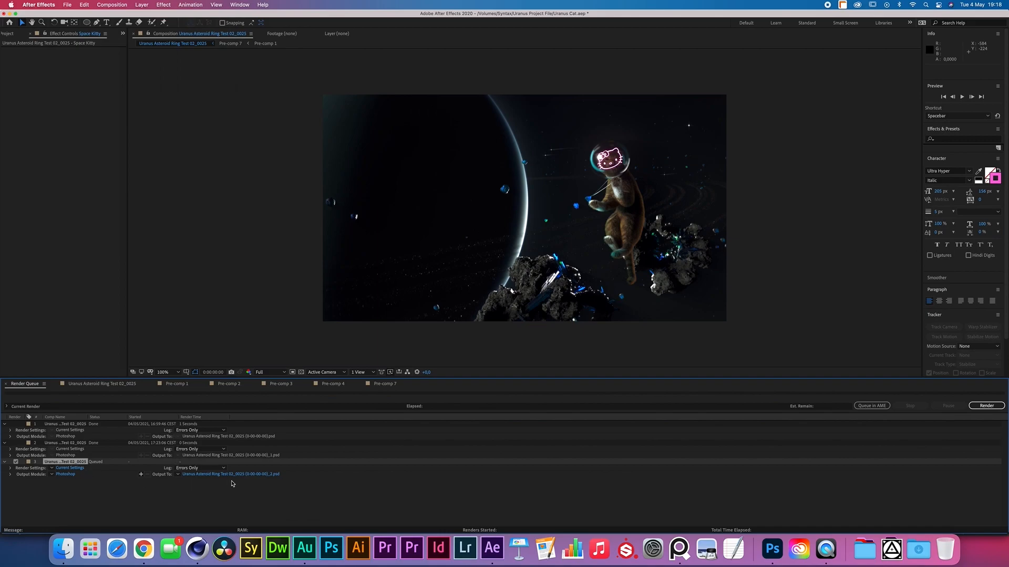
Step: Name the frame output Space_Kitty_Base in Photoshop format inside the Uranus Project File folder, and render it
{"action": "left_click", "coordinate": [232, 475]}
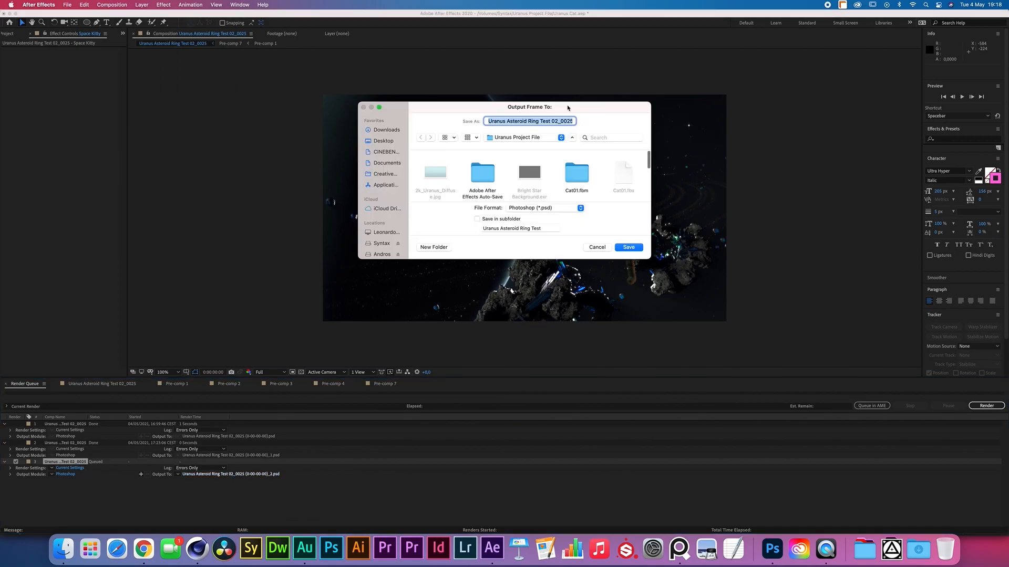
{"action": "type", "text": "Ura"}
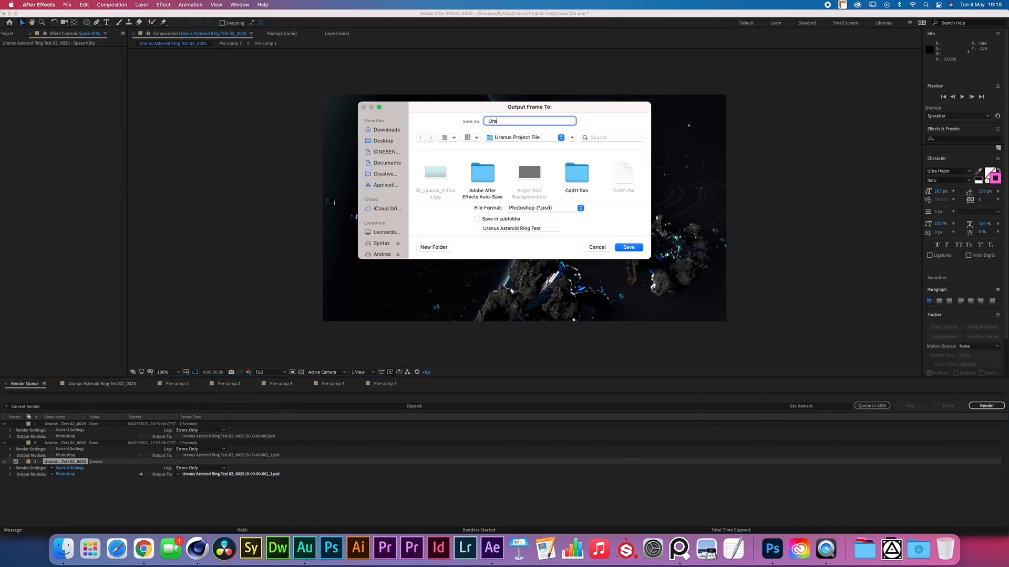
{"action": "type", "text": "pace"}
{"action": "type", "text": "ty_Base"}
{"action": "key", "text": "Return"}
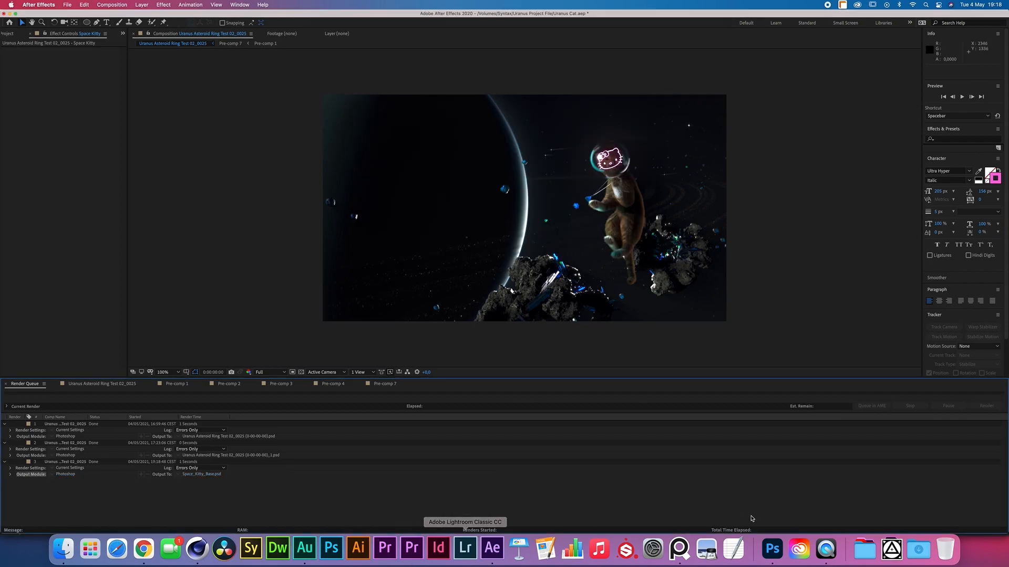
Step: Switch to Photoshop and open the rendered Space_Kitty_Base.psd as a new document
{"action": "left_click", "coordinate": [772, 549]}
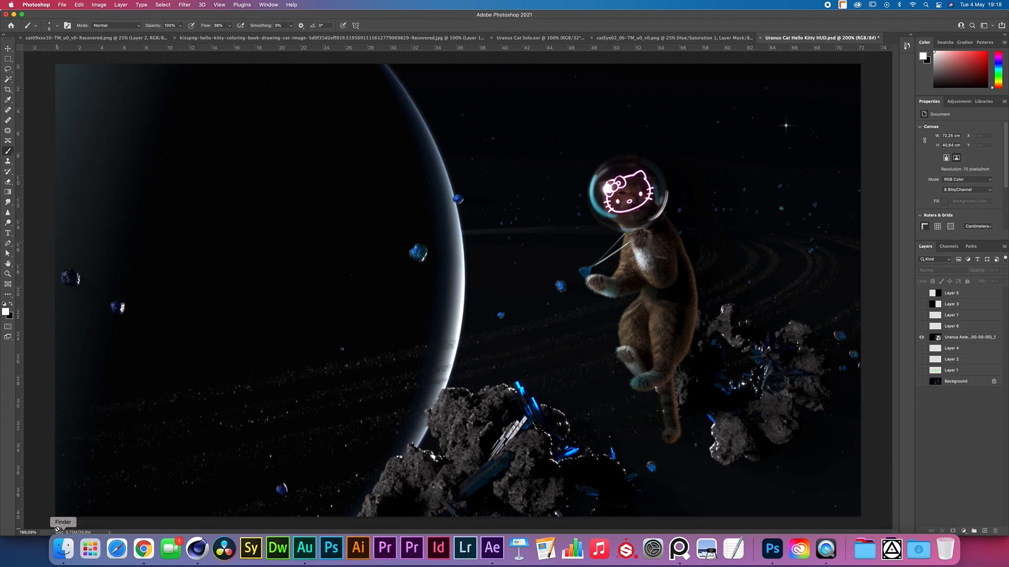
{"action": "left_click", "coordinate": [62, 546]}
{"action": "key", "text": "super+w"}
{"action": "left_click_drag", "start_coordinate": [400, 475], "coordinate": [893, 39]}
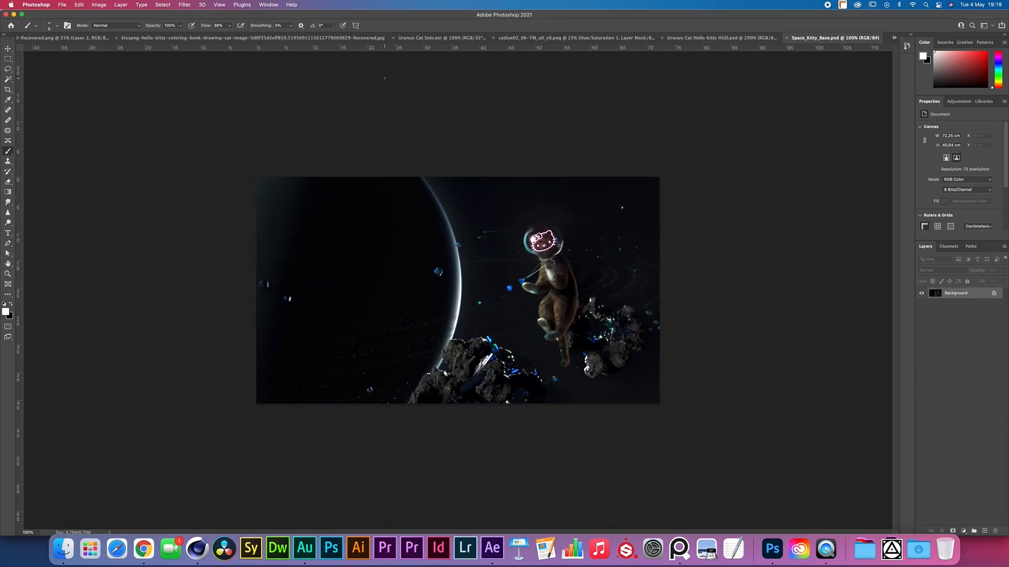
Step: In the Camera Raw Filter, set temperature +1, tint +3, exposure -0.15, contrast +3, highlights +9 and shadows -29
{"action": "left_click", "coordinate": [185, 5]}
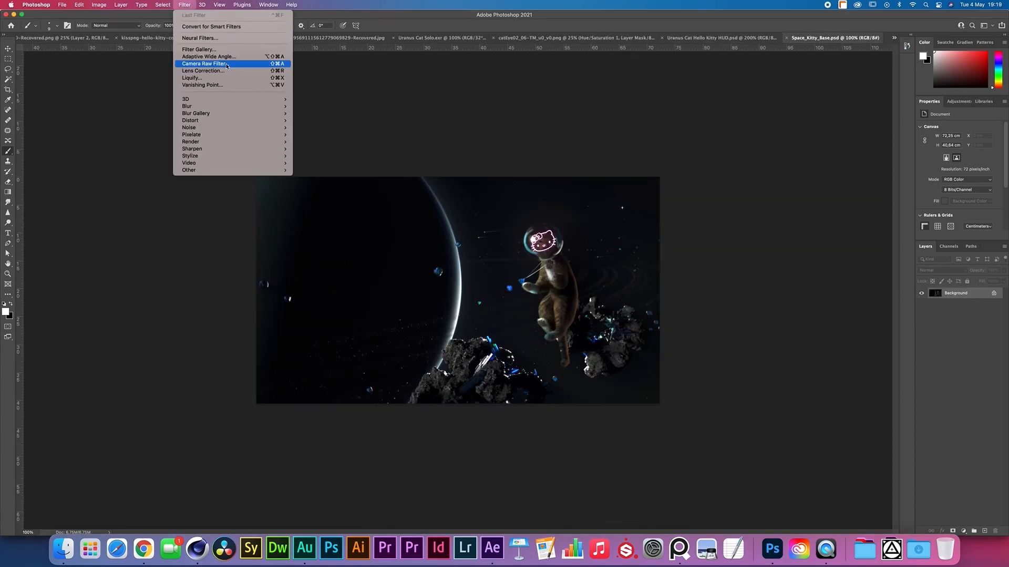
{"action": "left_click", "coordinate": [227, 64]}
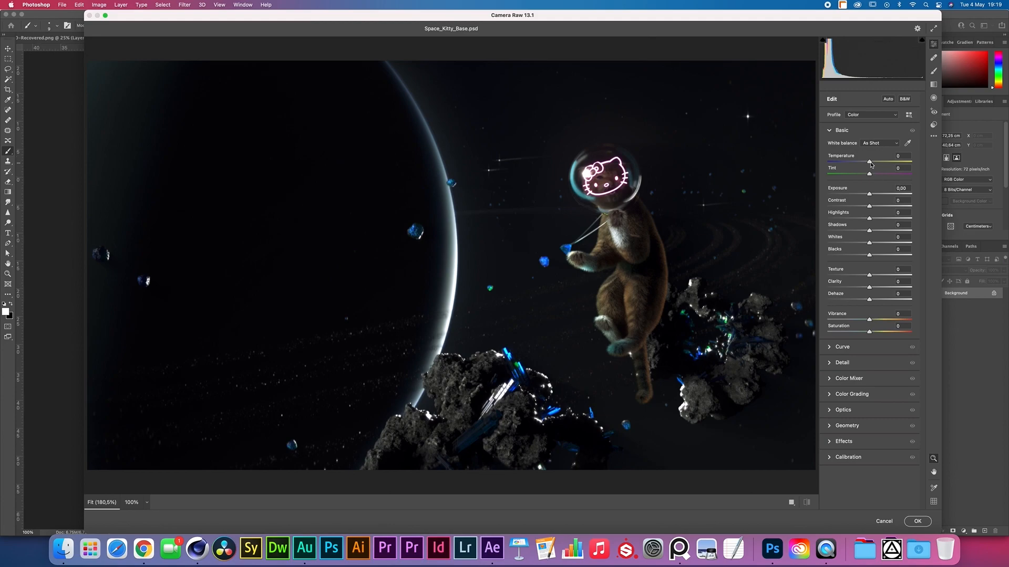
{"action": "left_click_drag", "start_coordinate": [870, 161], "coordinate": [767, 235]}
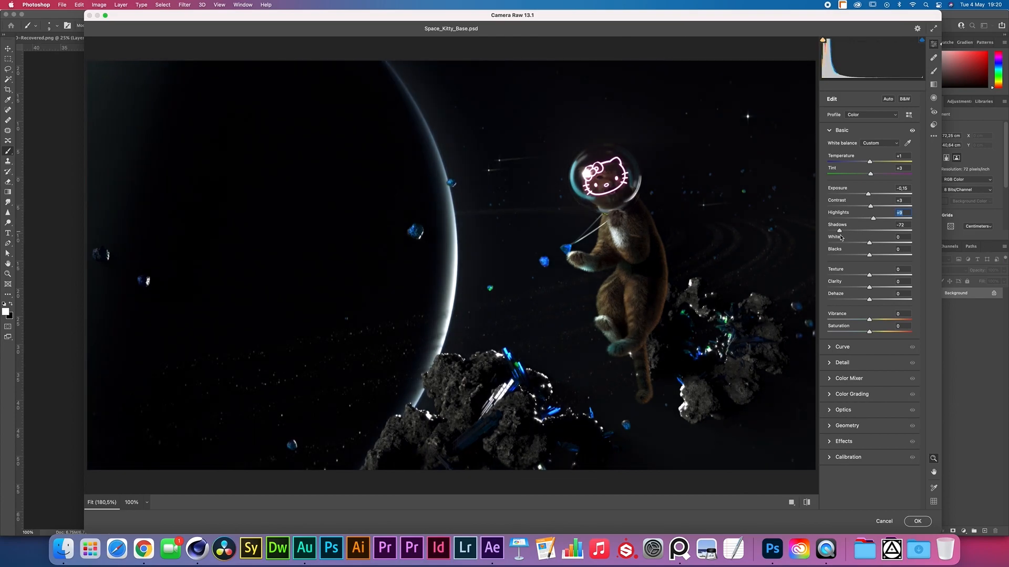
{"action": "left_click_drag", "start_coordinate": [833, 237], "coordinate": [858, 236]}
Step: Try a Whites adjustment and Dehaze at -100, and return both values to 0
{"action": "mouse_move", "coordinate": [870, 245]}
{"action": "left_mouse_down"}
{"action": "mouse_move", "coordinate": [950, 247]}
{"action": "mouse_move", "coordinate": [870, 246]}
{"action": "left_mouse_up"}
{"action": "left_click", "coordinate": [870, 245]}
{"action": "left_click_drag", "start_coordinate": [869, 296], "coordinate": [737, 294]}
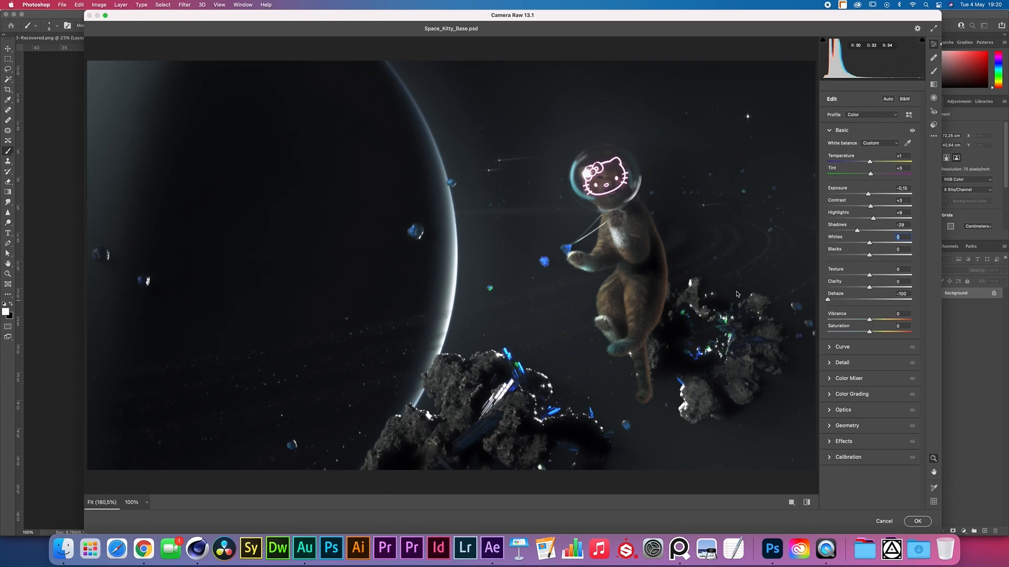
{"action": "left_click_drag", "start_coordinate": [828, 299], "coordinate": [871, 298]}
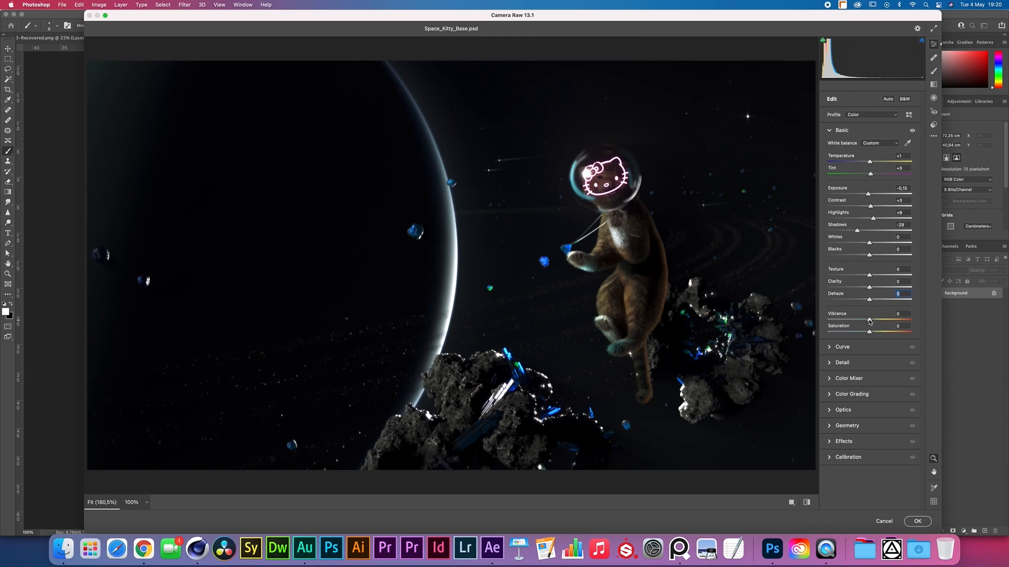
Step: Test the saturation at both extremes in Camera Raw and set it to +16, keeping vibrance at 0
{"action": "mouse_move", "coordinate": [869, 321]}
{"action": "left_mouse_down"}
{"action": "mouse_move", "coordinate": [724, 325]}
{"action": "mouse_move", "coordinate": [870, 321]}
{"action": "left_mouse_up"}
{"action": "left_click_drag", "start_coordinate": [870, 332], "coordinate": [655, 329]}
{"action": "left_click_drag", "start_coordinate": [831, 337], "coordinate": [872, 343]}
{"action": "left_click_drag", "start_coordinate": [881, 341], "coordinate": [881, 342]}
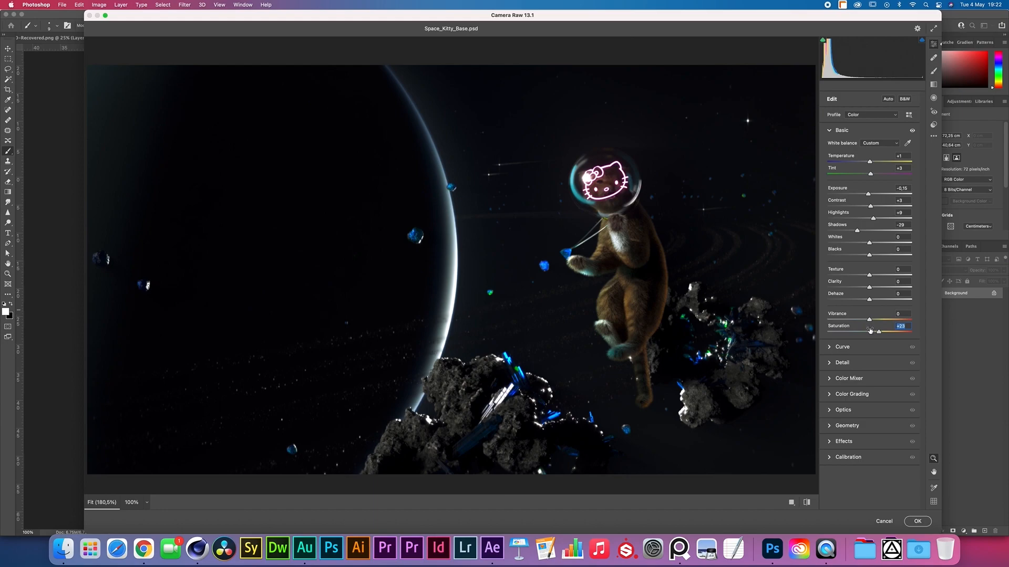
{"action": "left_click_drag", "start_coordinate": [879, 333], "coordinate": [883, 333]}
{"action": "left_click_drag", "start_coordinate": [867, 333], "coordinate": [969, 340]}
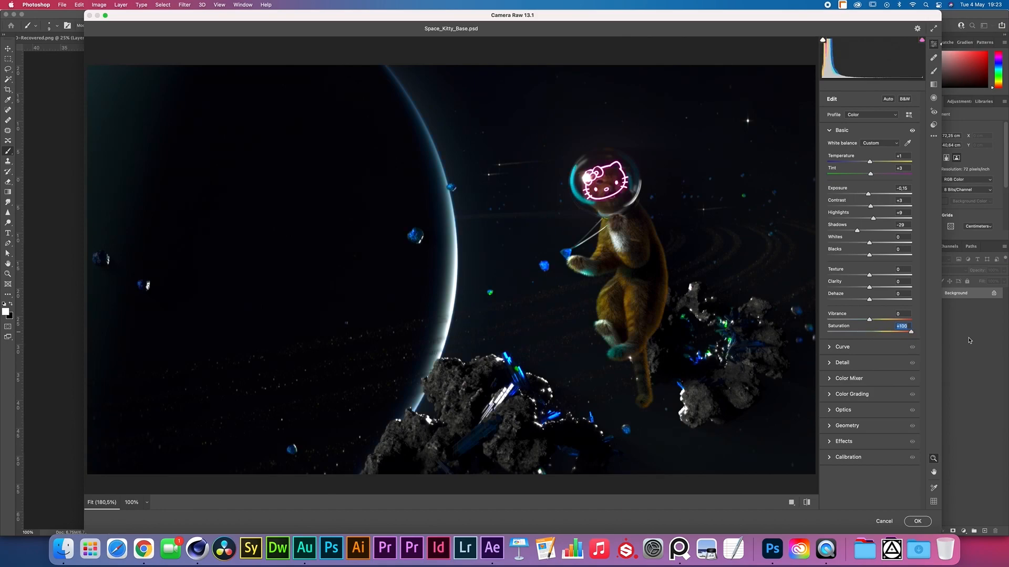
{"action": "left_click_drag", "start_coordinate": [970, 340], "coordinate": [876, 336]}
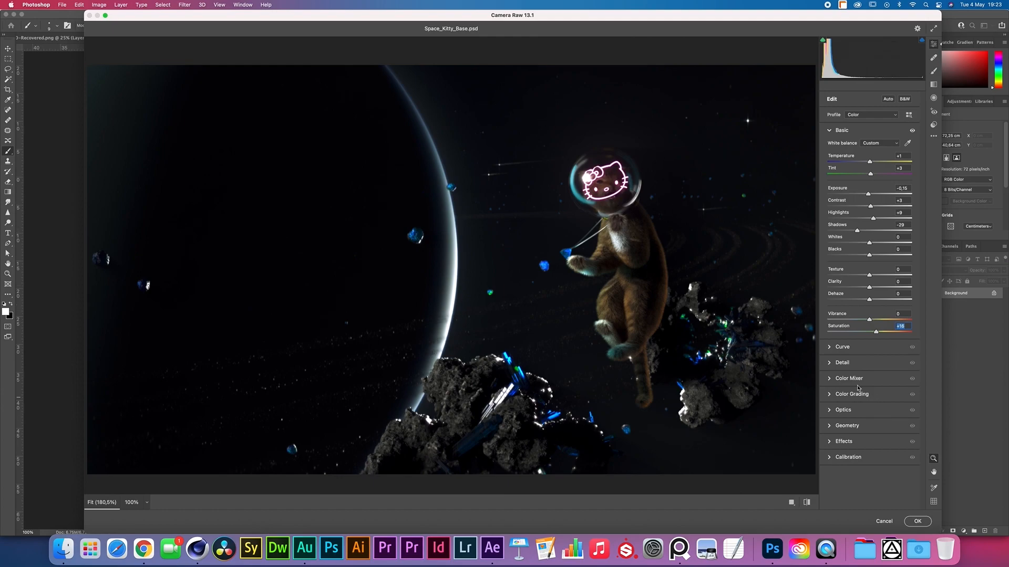
Step: Add a small amount of grain to the image in Camera Raw and apply the filter
{"action": "left_click", "coordinate": [829, 443]}
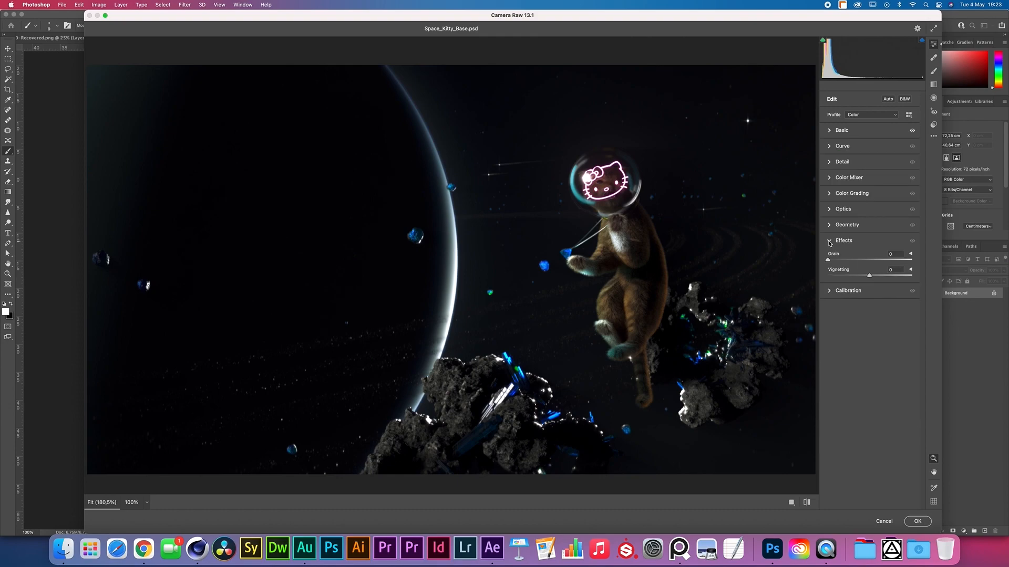
{"action": "mouse_move", "coordinate": [828, 260]}
{"action": "left_mouse_down"}
{"action": "mouse_move", "coordinate": [888, 260]}
{"action": "mouse_move", "coordinate": [833, 265]}
{"action": "left_mouse_up"}
{"action": "left_click", "coordinate": [918, 521]}
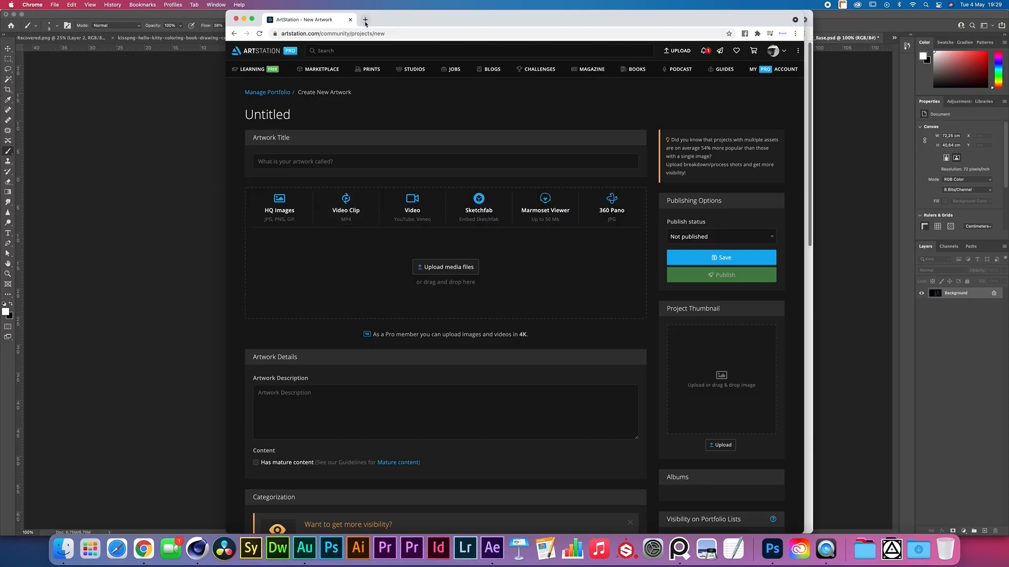
Step: Open the artist's own ArtStation profile in a new Chrome tab and look through the portfolio
{"action": "left_click", "coordinate": [365, 21]}
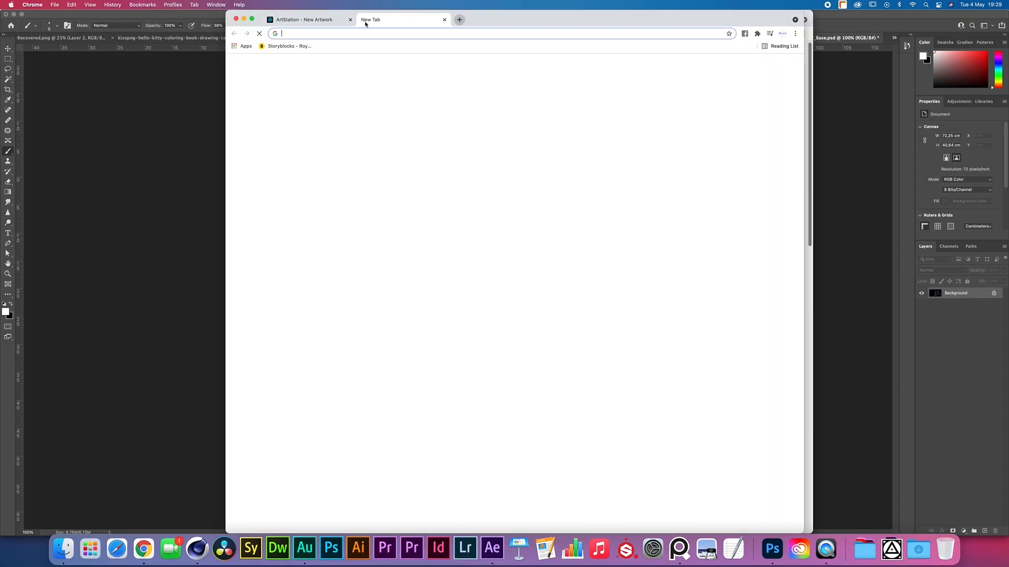
{"action": "type", "text": "artstat"}
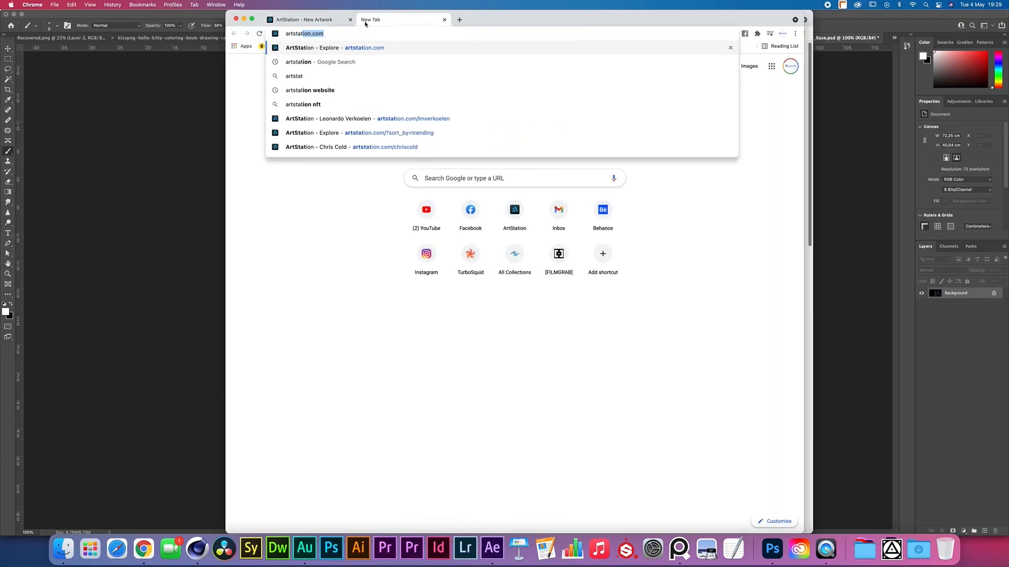
{"action": "key", "text": "Return"}
{"action": "scroll", "coordinate": [608, 197], "scroll_direction": "down", "scroll_amount": 5}
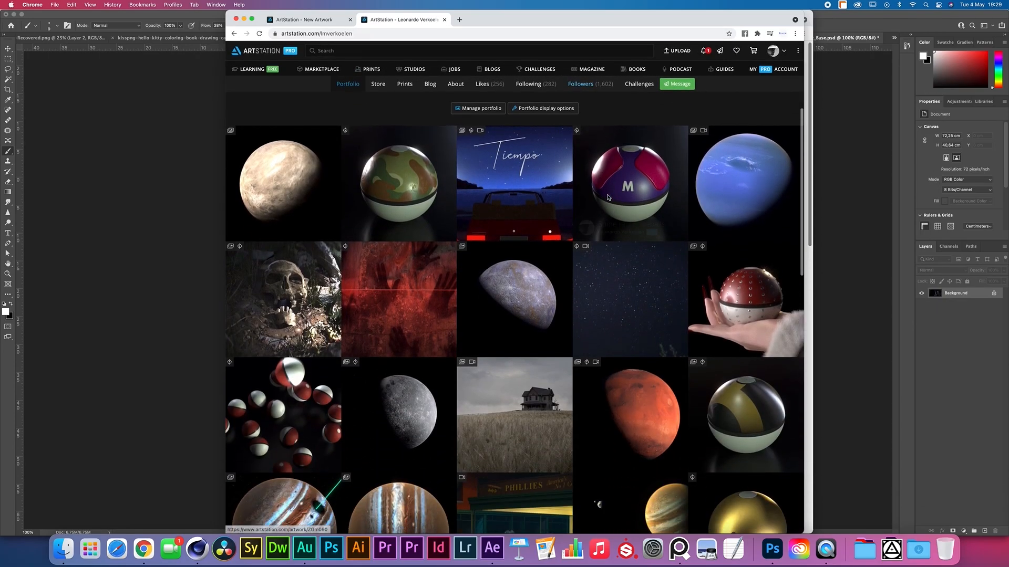
{"action": "scroll", "coordinate": [608, 197], "scroll_direction": "down", "scroll_amount": 20}
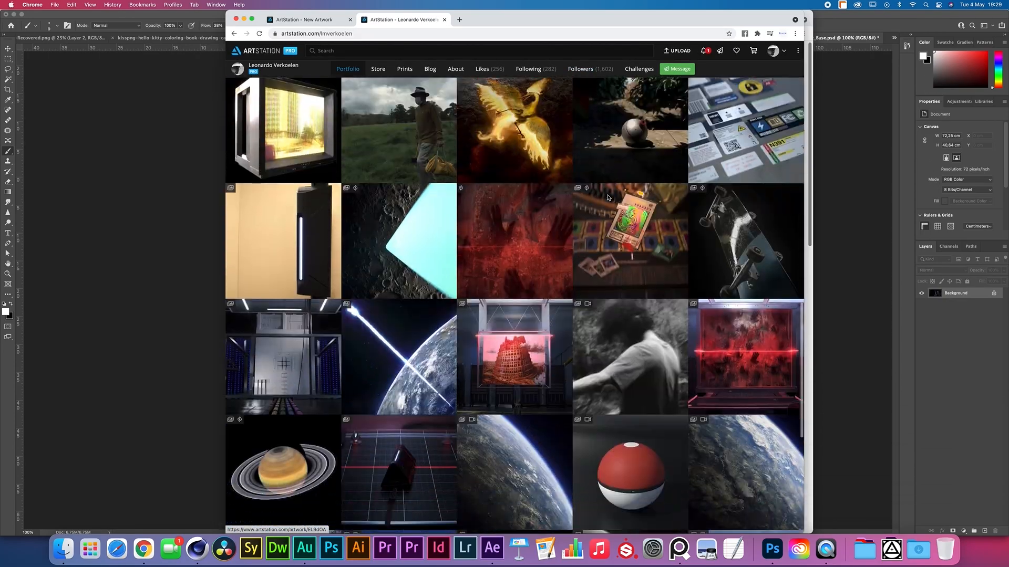
{"action": "scroll", "coordinate": [608, 197], "scroll_direction": "down", "scroll_amount": 5}
{"action": "scroll", "coordinate": [608, 198], "scroll_direction": "up", "scroll_amount": 20}
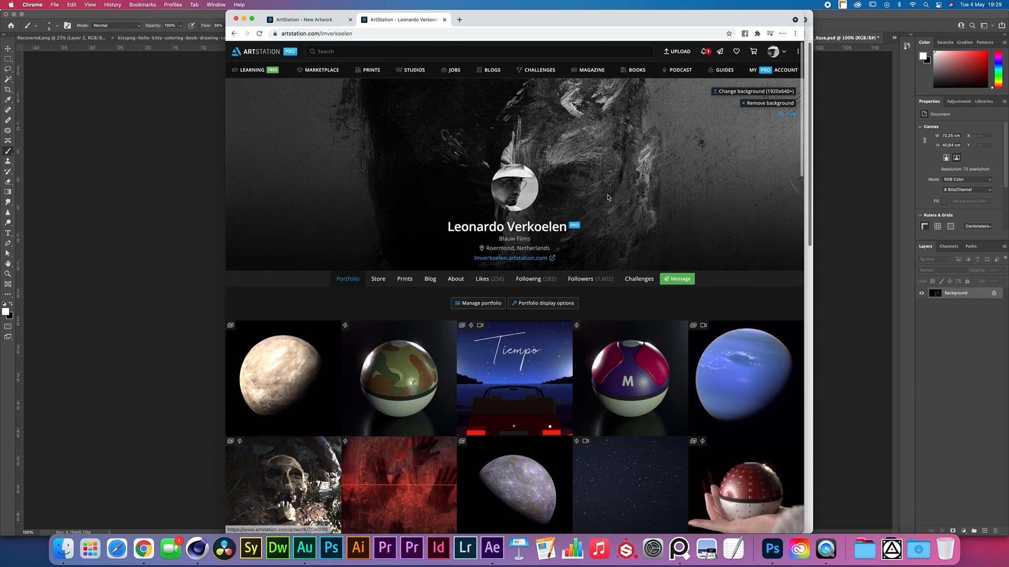
Step: Open the profile's Store and look through the listed project files and asset packs
{"action": "left_click", "coordinate": [377, 279]}
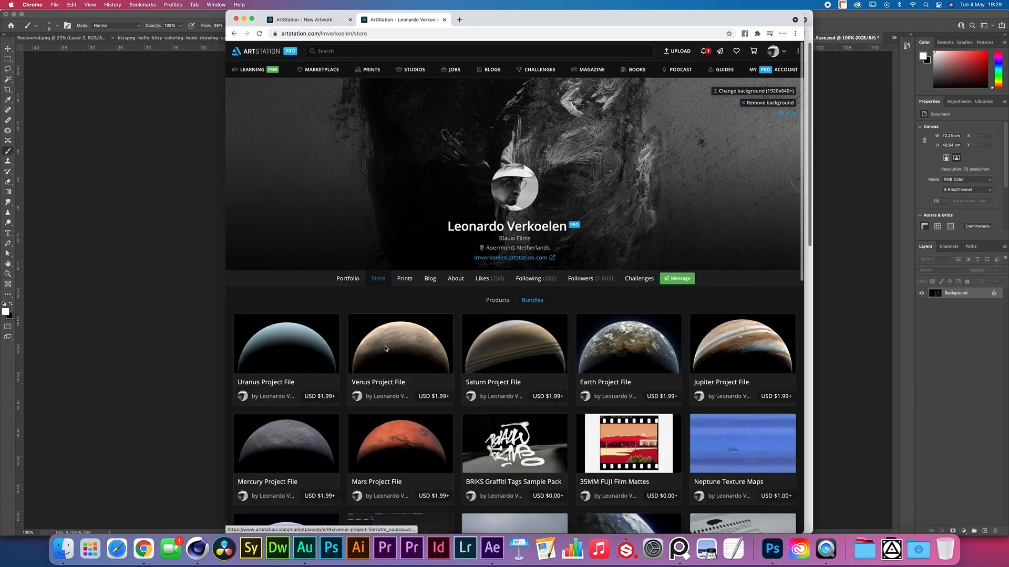
{"action": "scroll", "coordinate": [454, 293], "scroll_direction": "down", "scroll_amount": 1}
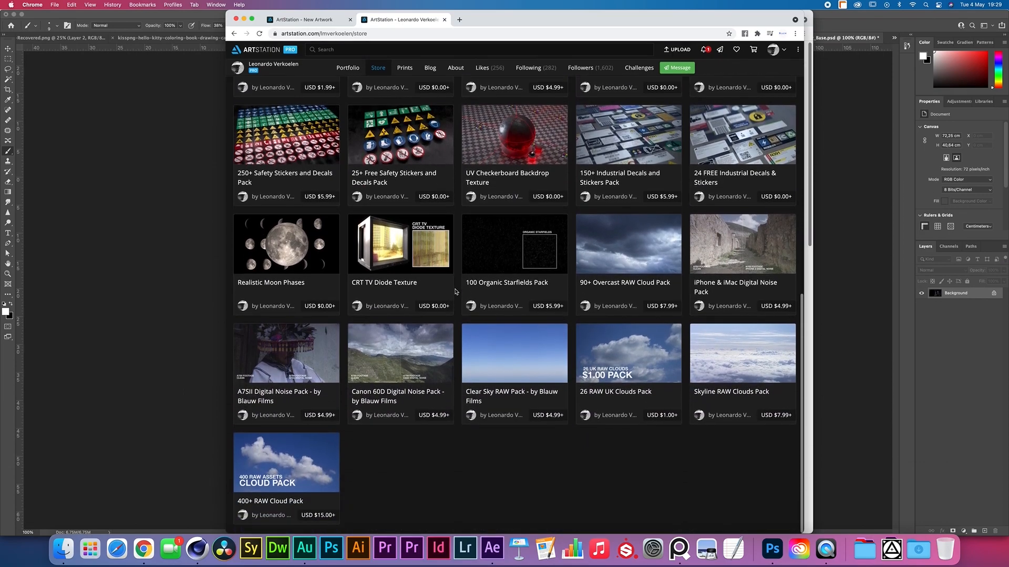
{"action": "scroll", "coordinate": [463, 321], "scroll_direction": "up", "scroll_amount": 15}
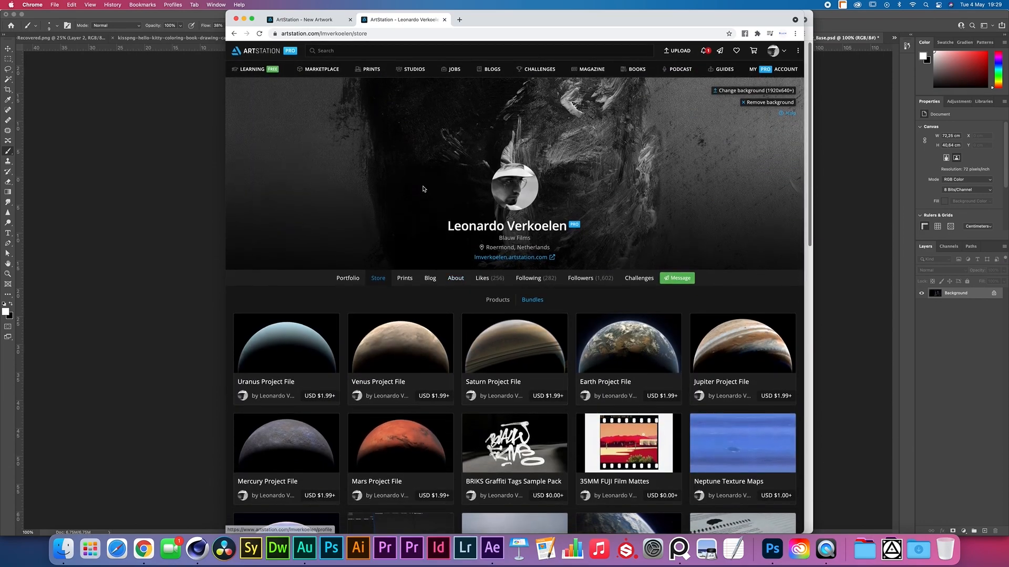